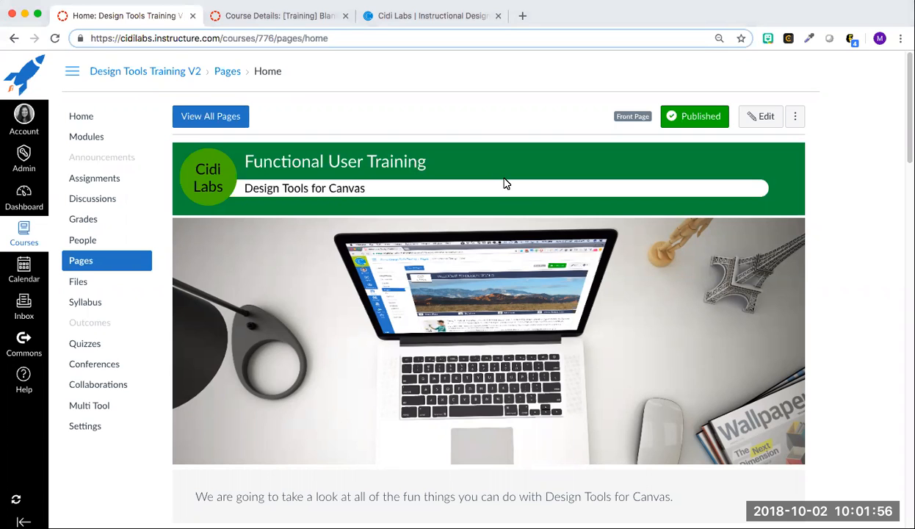
- Open the Overview page from the course home page's Tools Overview list and read the analogies explaining Design Tools for Canvas
{"action": "scroll", "coordinate": [370, 279], "scroll_direction": "down", "scroll_amount": 5}
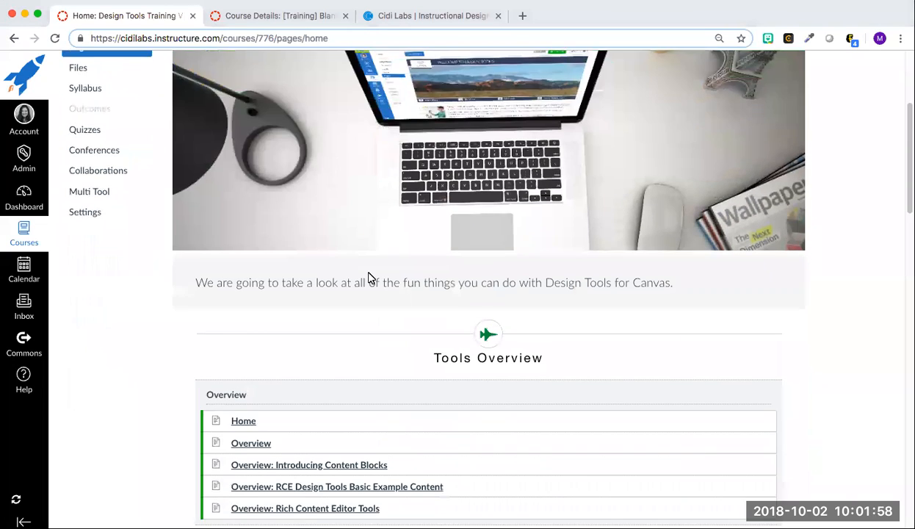
{"action": "left_click", "coordinate": [246, 341]}
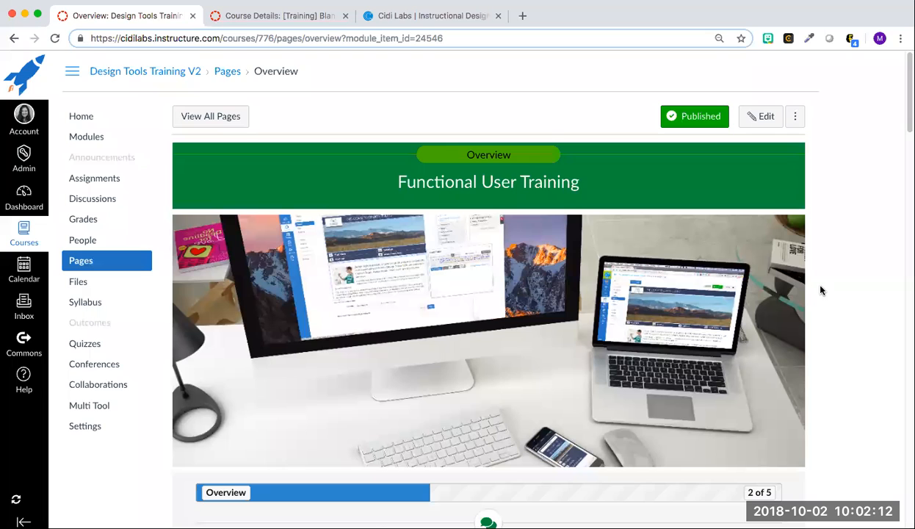
{"action": "scroll", "coordinate": [818, 294], "scroll_direction": "down", "scroll_amount": 3}
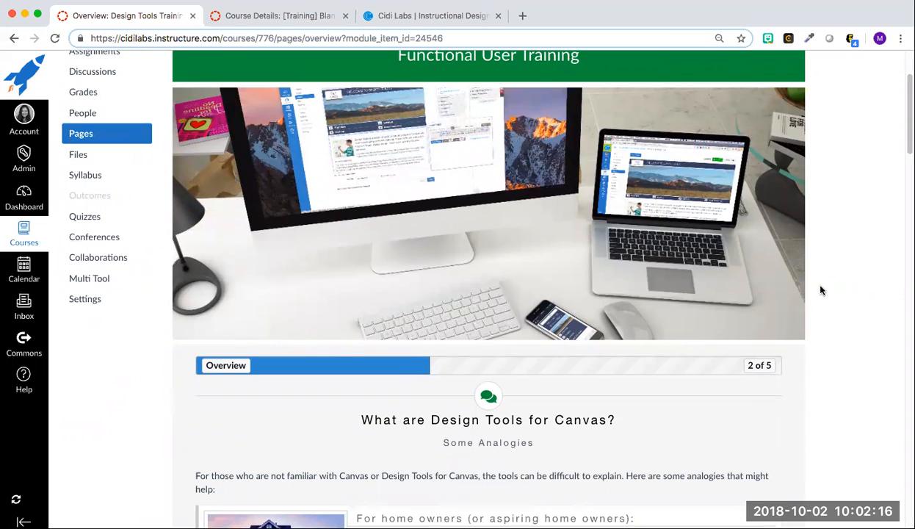
{"action": "scroll", "coordinate": [821, 290], "scroll_direction": "down", "scroll_amount": 6}
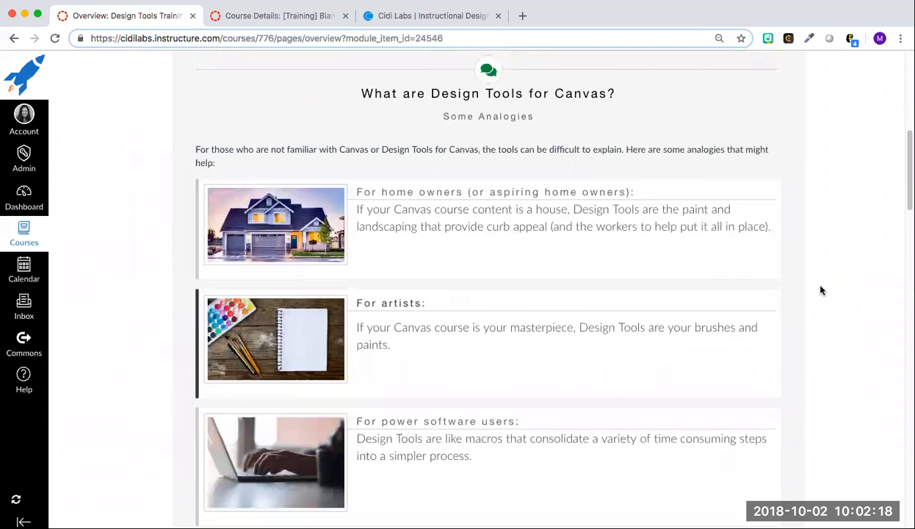
{"action": "scroll", "coordinate": [821, 291], "scroll_direction": "up", "scroll_amount": 1}
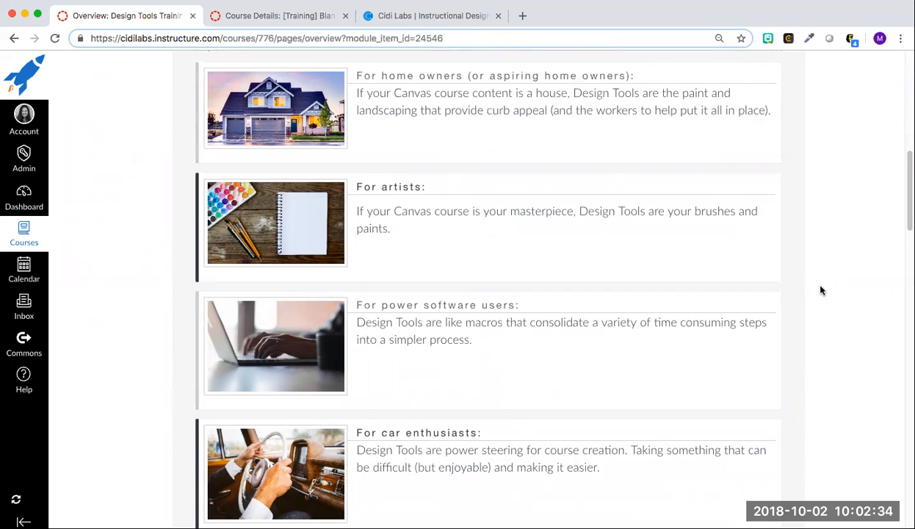
{"action": "scroll", "coordinate": [822, 290], "scroll_direction": "down", "scroll_amount": 5}
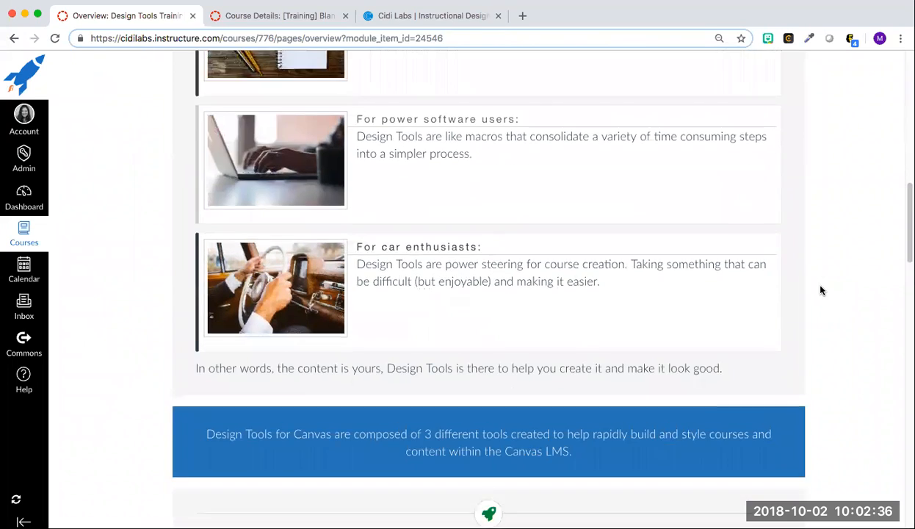
{"action": "scroll", "coordinate": [821, 290], "scroll_direction": "down", "scroll_amount": 2}
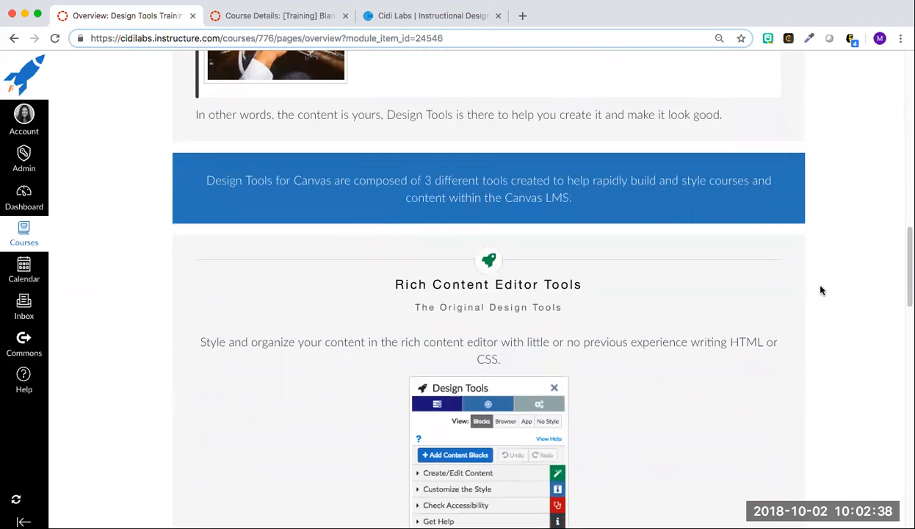
- Read the Rich Content Editor Tools section of the Overview page, including Availability, Experience Levels and Extendability
{"action": "scroll", "coordinate": [838, 286], "scroll_direction": "down", "scroll_amount": 2}
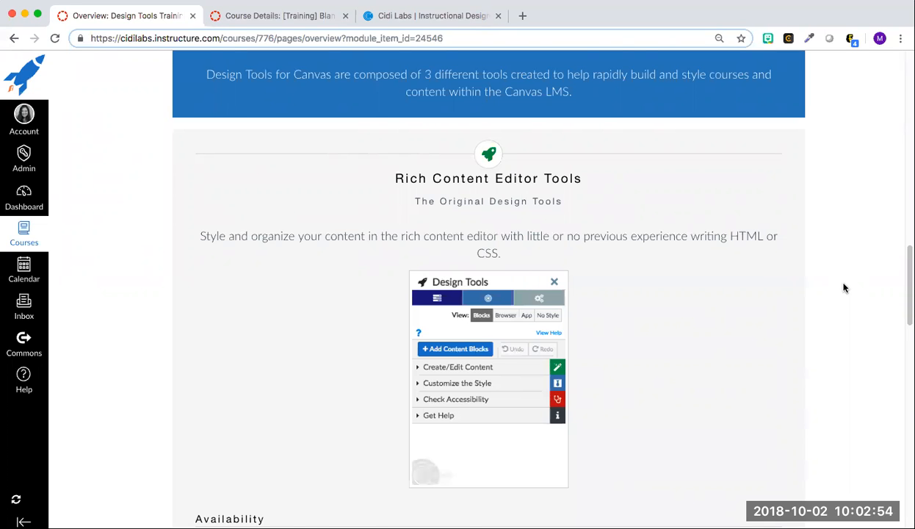
{"action": "scroll", "coordinate": [844, 288], "scroll_direction": "down", "scroll_amount": 5}
{"action": "scroll", "coordinate": [844, 288], "scroll_direction": "down", "scroll_amount": 2}
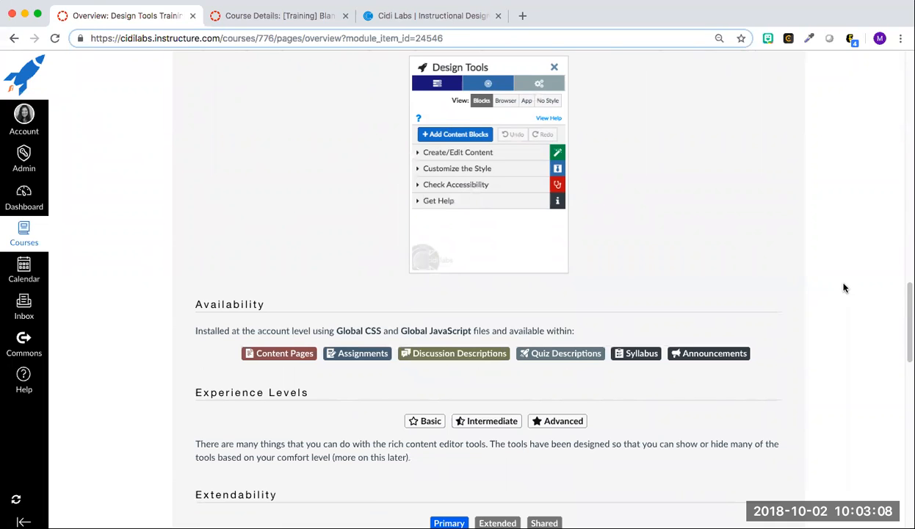
{"action": "scroll", "coordinate": [844, 287], "scroll_direction": "down", "scroll_amount": 3}
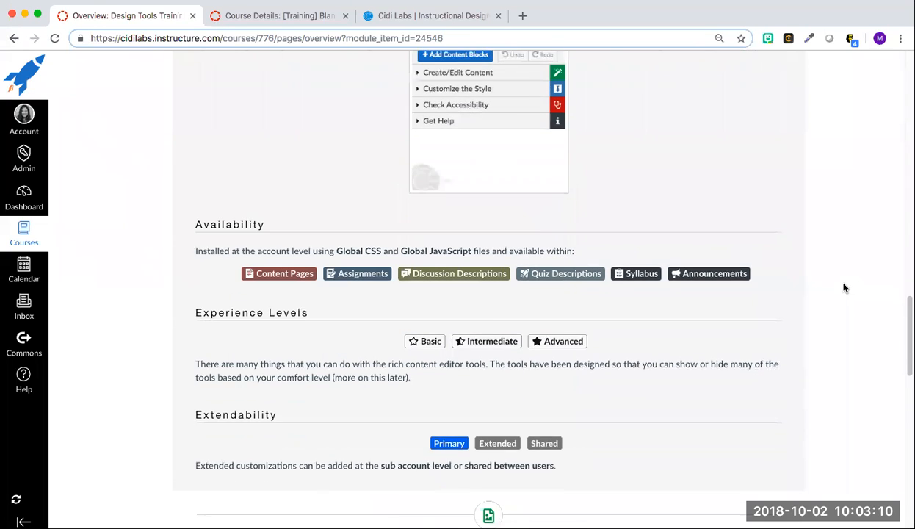
{"action": "scroll", "coordinate": [844, 287], "scroll_direction": "down", "scroll_amount": 2}
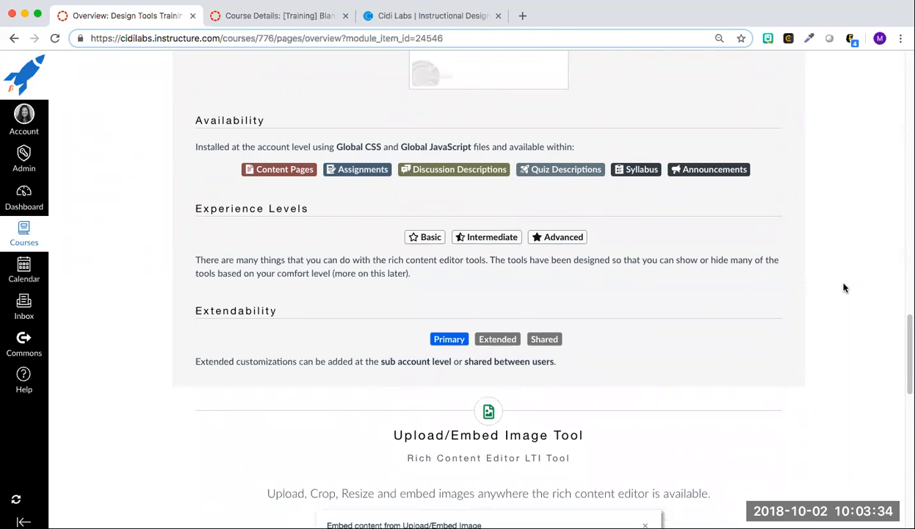
{"action": "scroll", "coordinate": [844, 288], "scroll_direction": "down", "scroll_amount": 2}
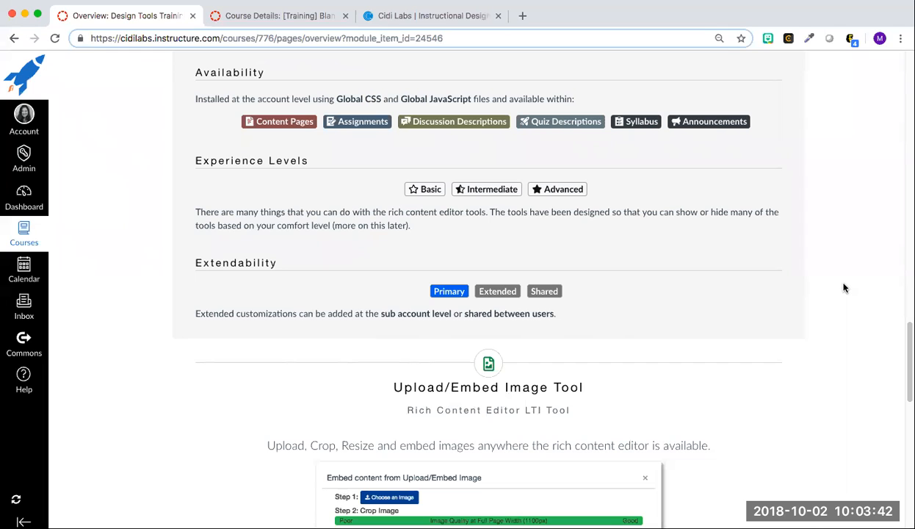
- Review the Upload/Embed Image Tool and Multi Tool sections through the end of the Overview page
{"action": "scroll", "coordinate": [844, 288], "scroll_direction": "down", "scroll_amount": 5}
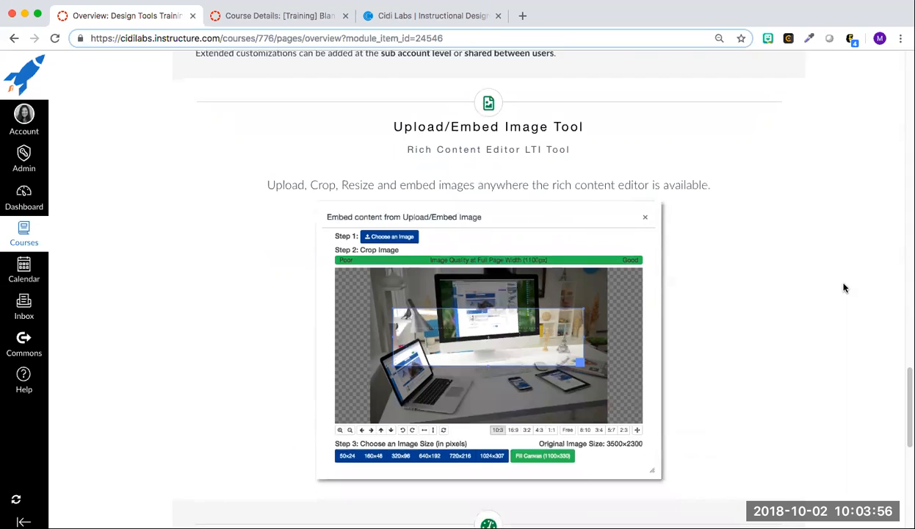
{"action": "scroll", "coordinate": [844, 288], "scroll_direction": "down", "scroll_amount": 5}
{"action": "scroll", "coordinate": [844, 288], "scroll_direction": "down", "scroll_amount": 4}
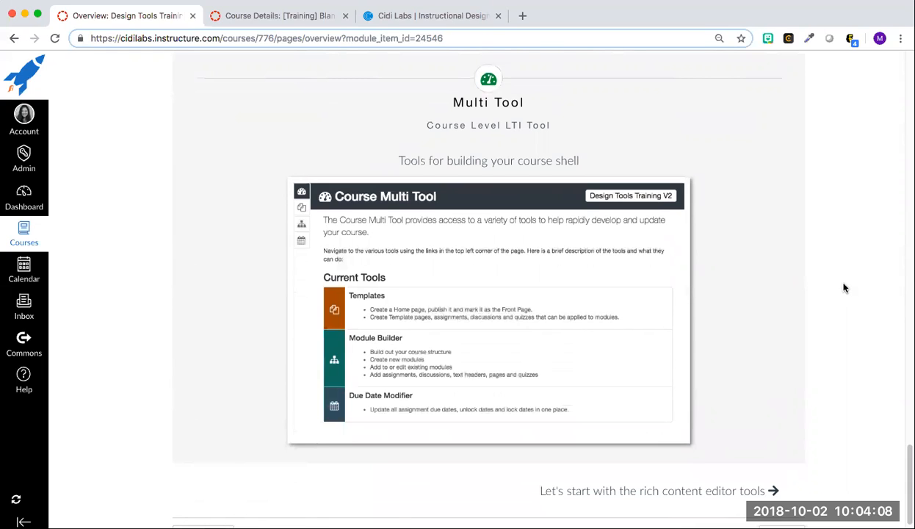
{"action": "scroll", "coordinate": [824, 282], "scroll_direction": "down", "scroll_amount": 1}
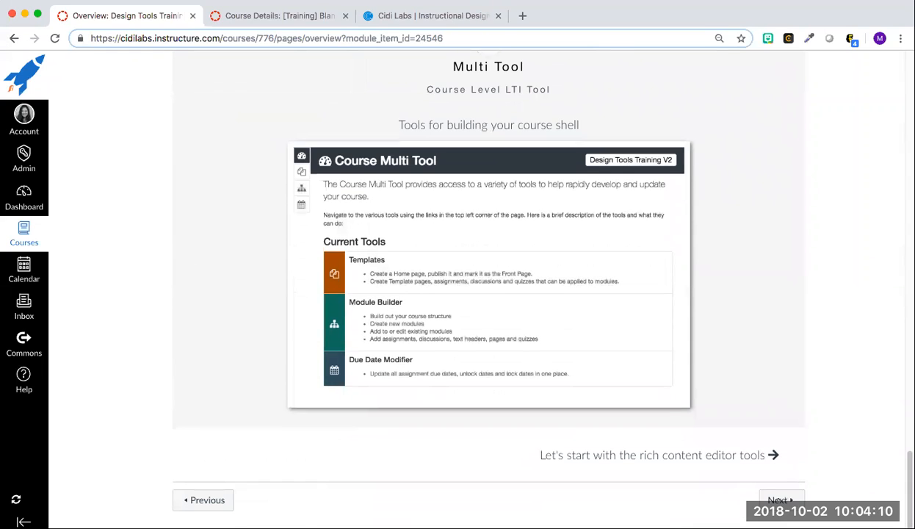
- Go to the Introducing Content Blocks page and read how content blocks, the Design Tools Wrapper and themes fit together
{"action": "left_click", "coordinate": [782, 490]}
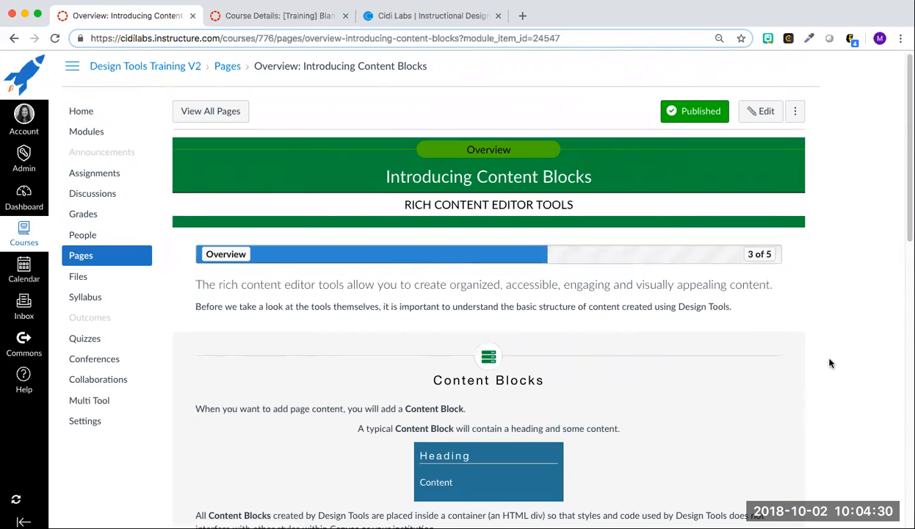
{"action": "scroll", "coordinate": [831, 361], "scroll_direction": "down", "scroll_amount": 2}
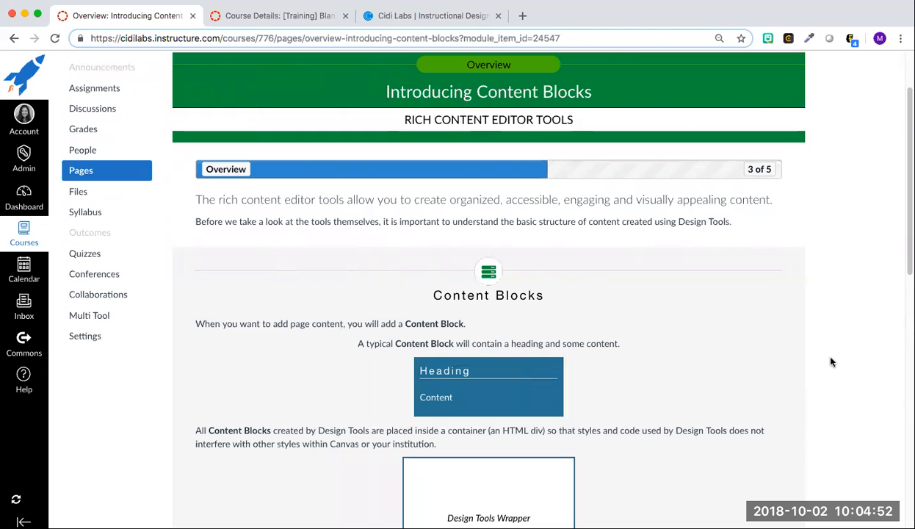
{"action": "scroll", "coordinate": [832, 361], "scroll_direction": "down", "scroll_amount": 3}
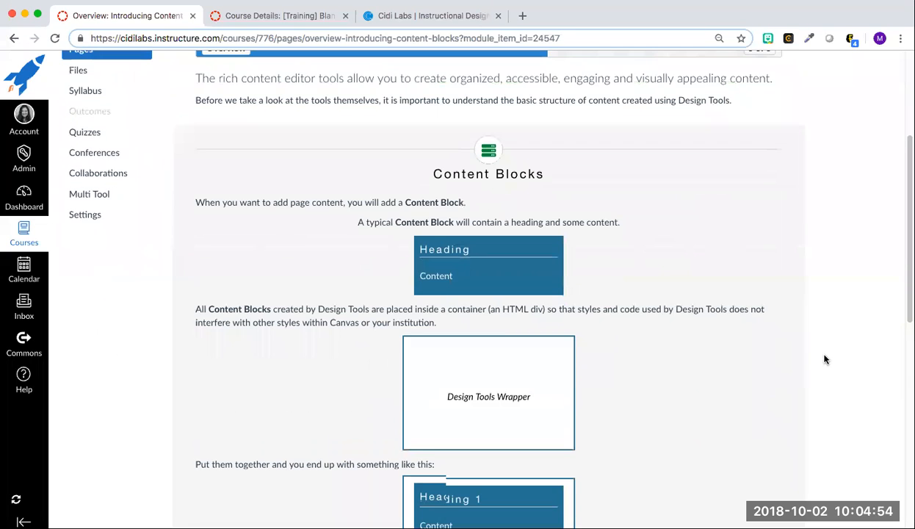
{"action": "scroll", "coordinate": [606, 190], "scroll_direction": "down", "scroll_amount": 2}
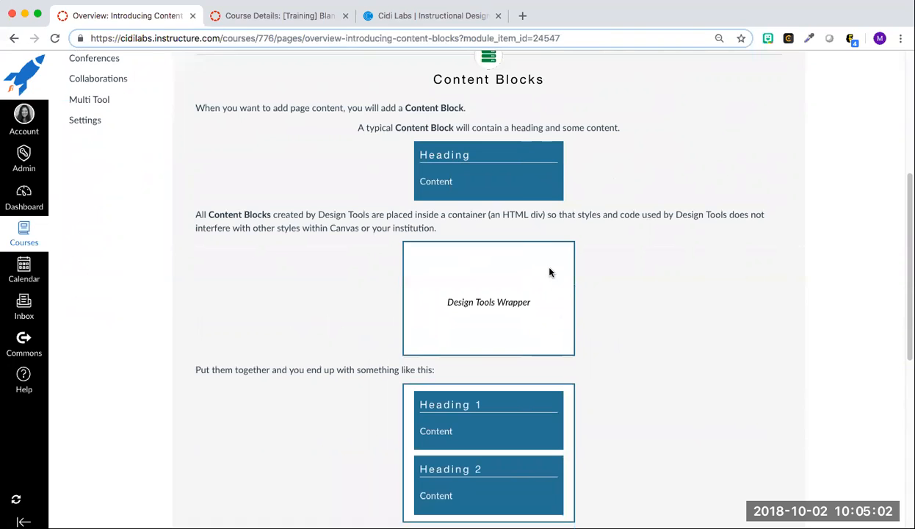
{"action": "scroll", "coordinate": [643, 298], "scroll_direction": "down", "scroll_amount": 5}
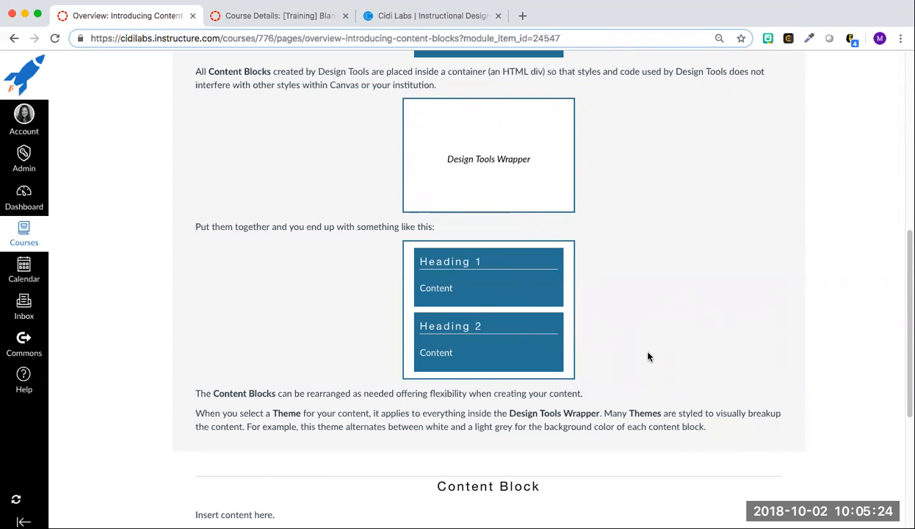
{"action": "scroll", "coordinate": [648, 356], "scroll_direction": "down", "scroll_amount": 2}
{"action": "scroll", "coordinate": [747, 290], "scroll_direction": "down", "scroll_amount": 1}
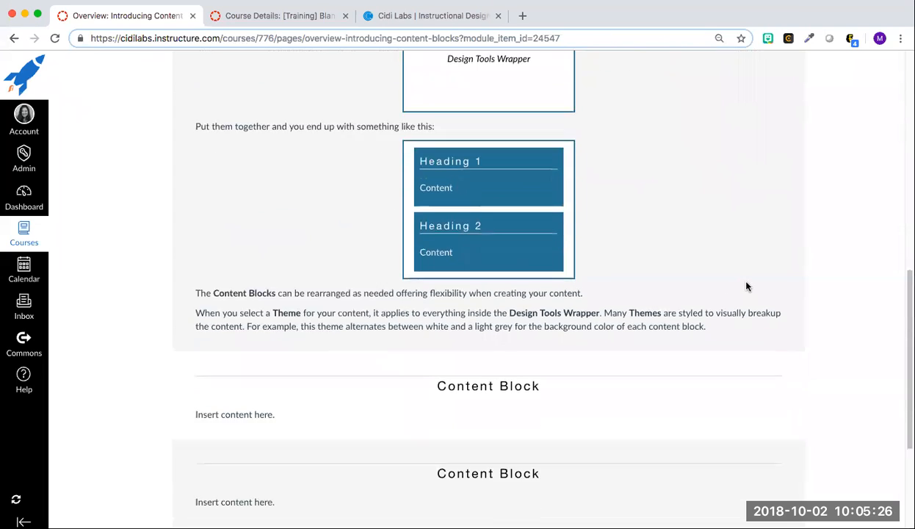
{"action": "scroll", "coordinate": [785, 295], "scroll_direction": "down", "scroll_amount": 1}
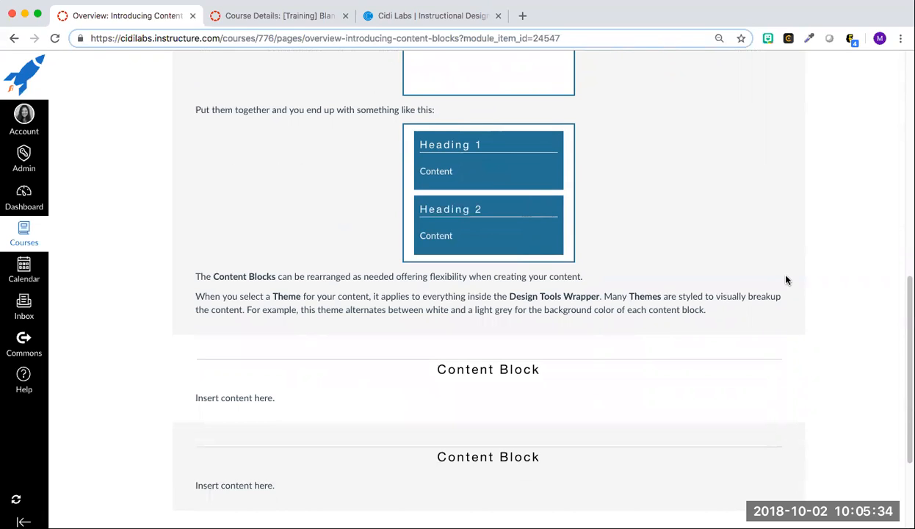
{"action": "scroll", "coordinate": [786, 280], "scroll_direction": "down", "scroll_amount": 5}
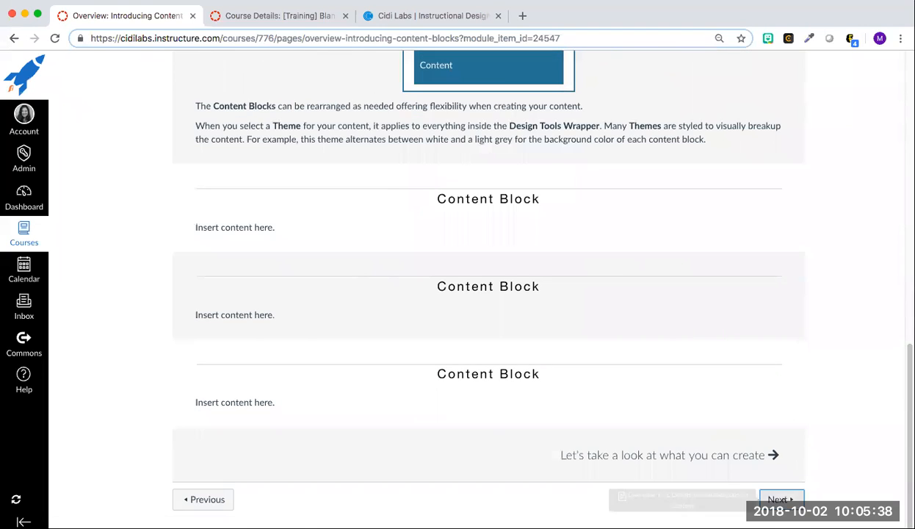
- Go to the RCE Design Tools Basic Example Content page and review its themed heading, banner image, navigation block and introduction
{"action": "left_click", "coordinate": [781, 498]}
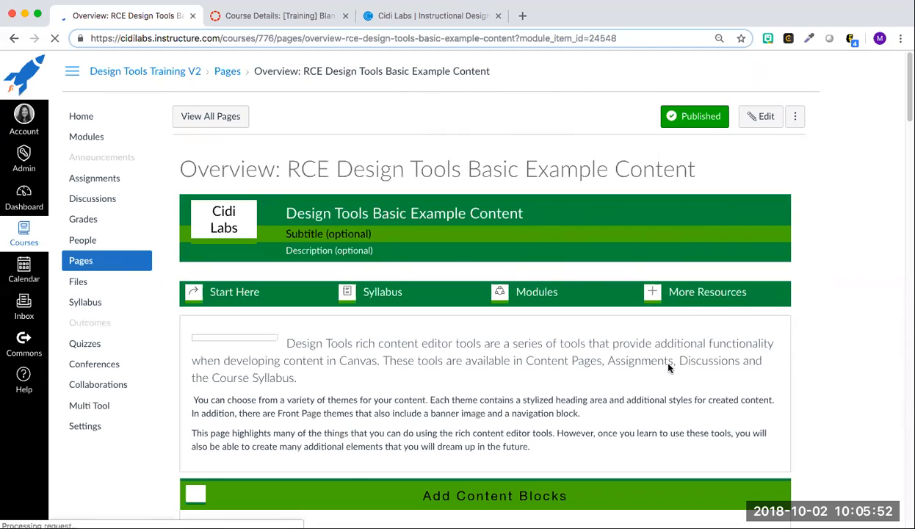
{"action": "scroll", "coordinate": [661, 360], "scroll_direction": "down", "scroll_amount": 2}
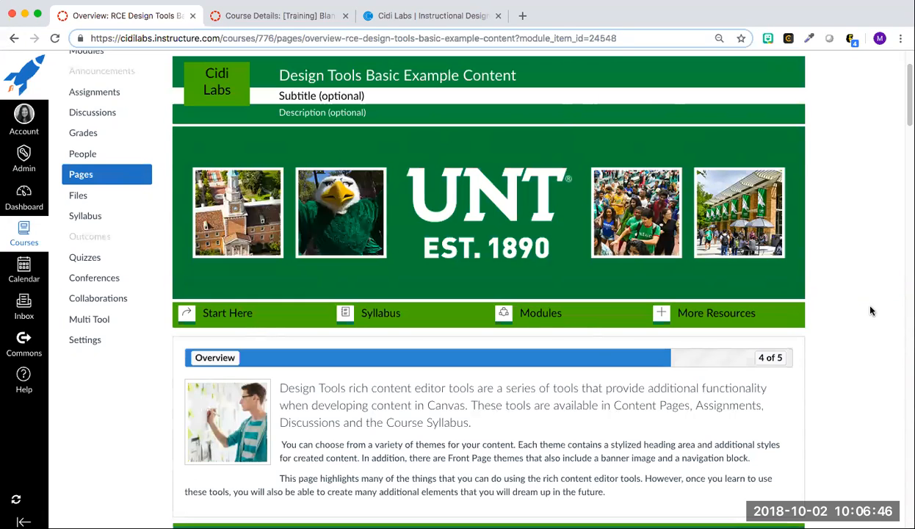
{"action": "scroll", "coordinate": [870, 311], "scroll_direction": "down", "scroll_amount": 1}
{"action": "scroll", "coordinate": [870, 312], "scroll_direction": "down", "scroll_amount": 2}
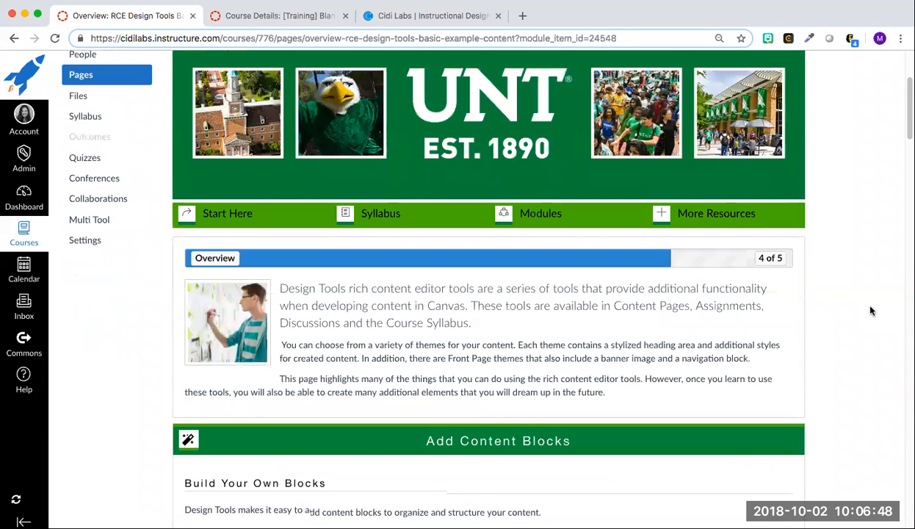
{"action": "scroll", "coordinate": [871, 312], "scroll_direction": "down", "scroll_amount": 2}
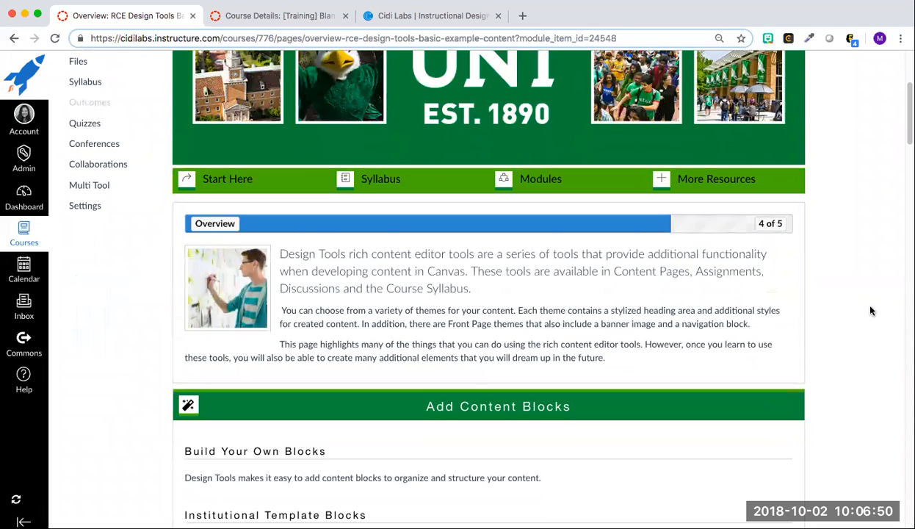
{"action": "scroll", "coordinate": [871, 309], "scroll_direction": "down", "scroll_amount": 3}
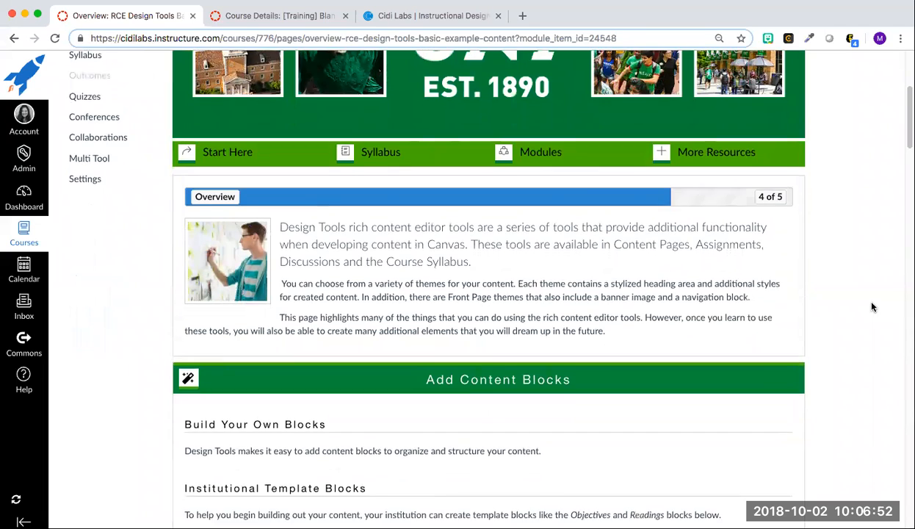
- Examine the Add Content Blocks section and the example Objectives and Readings template blocks
{"action": "scroll", "coordinate": [872, 307], "scroll_direction": "down", "scroll_amount": 5}
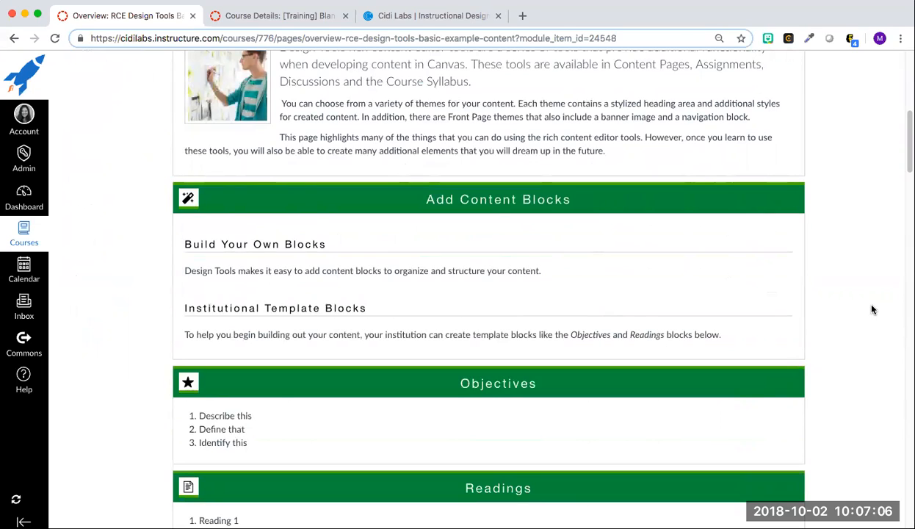
{"action": "scroll", "coordinate": [873, 323], "scroll_direction": "down", "scroll_amount": 1}
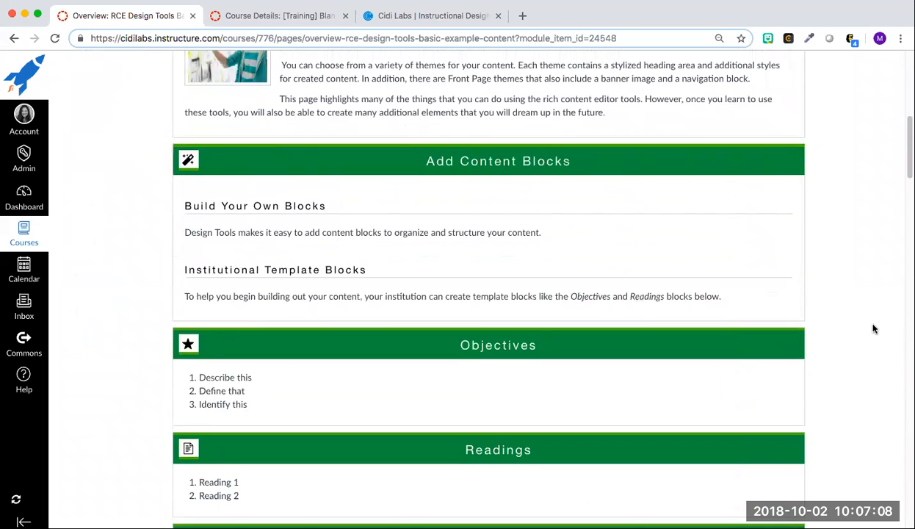
{"action": "scroll", "coordinate": [873, 328], "scroll_direction": "down", "scroll_amount": 3}
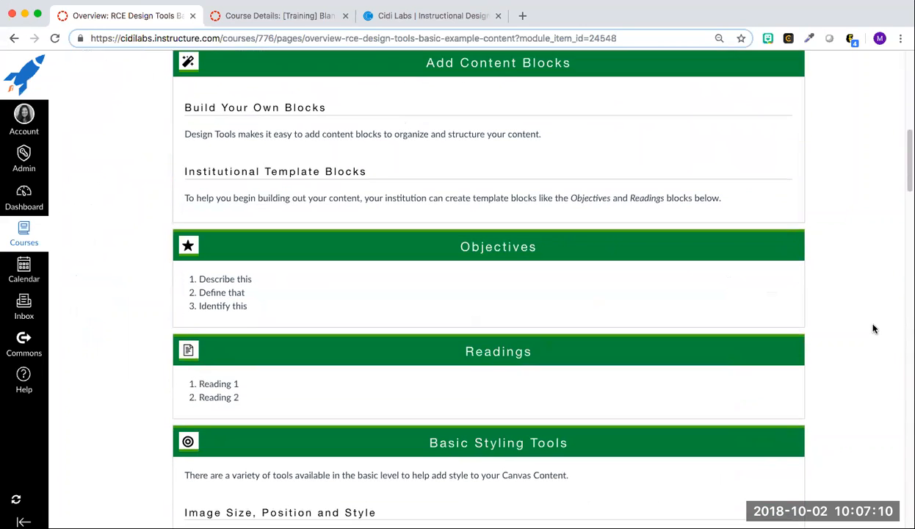
{"action": "scroll", "coordinate": [874, 328], "scroll_direction": "down", "scroll_amount": 1}
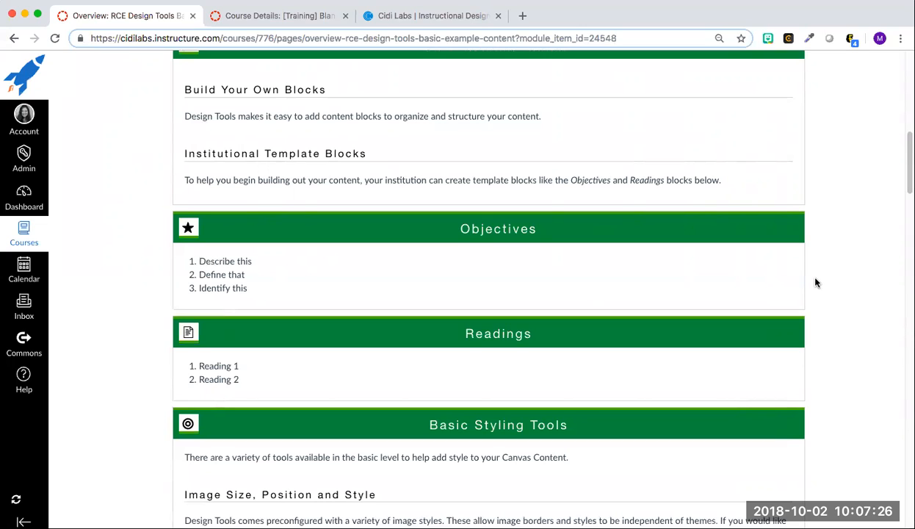
- Examine the image style and button examples in the Basic Styling Tools section
{"action": "scroll", "coordinate": [816, 283], "scroll_direction": "down", "scroll_amount": 5}
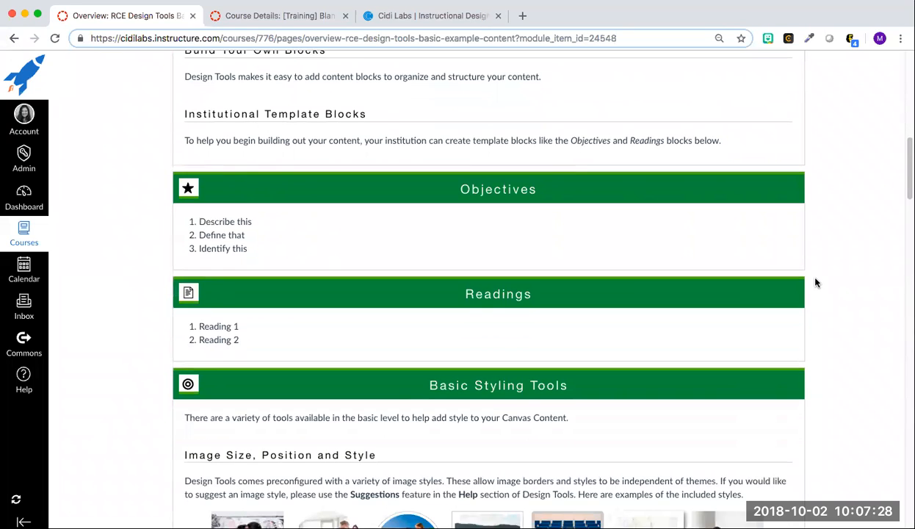
{"action": "scroll", "coordinate": [815, 283], "scroll_direction": "down", "scroll_amount": 4}
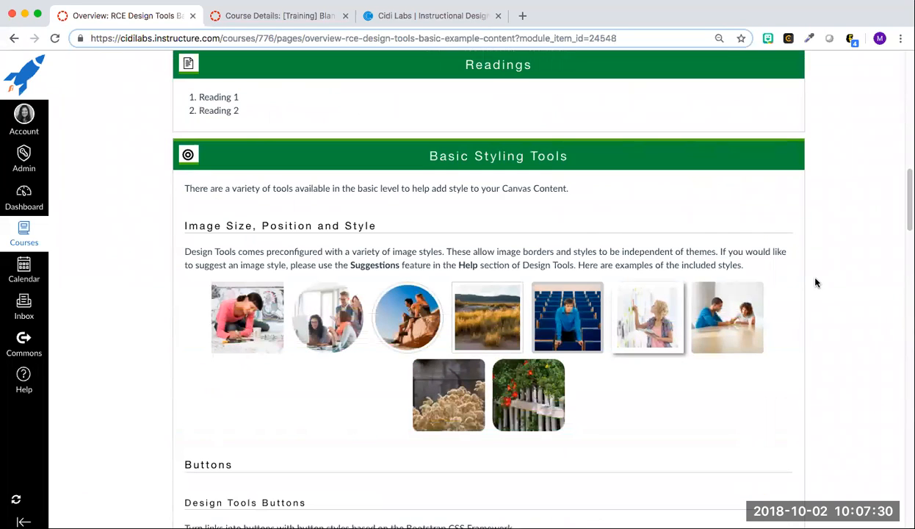
{"action": "scroll", "coordinate": [815, 282], "scroll_direction": "down", "scroll_amount": 1}
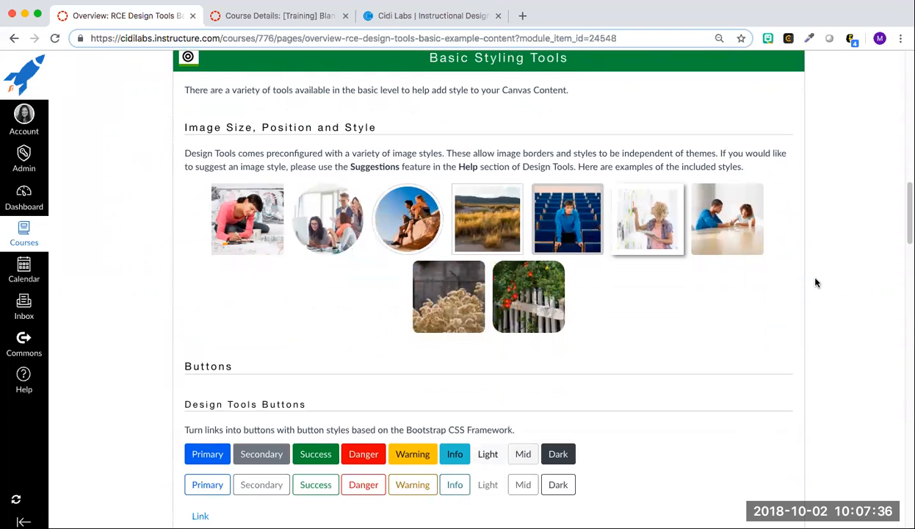
- Examine the Design Tools buttons, Canvas buttons, button sizes and block button examples on the page
{"action": "scroll", "coordinate": [815, 282], "scroll_direction": "down", "scroll_amount": 5}
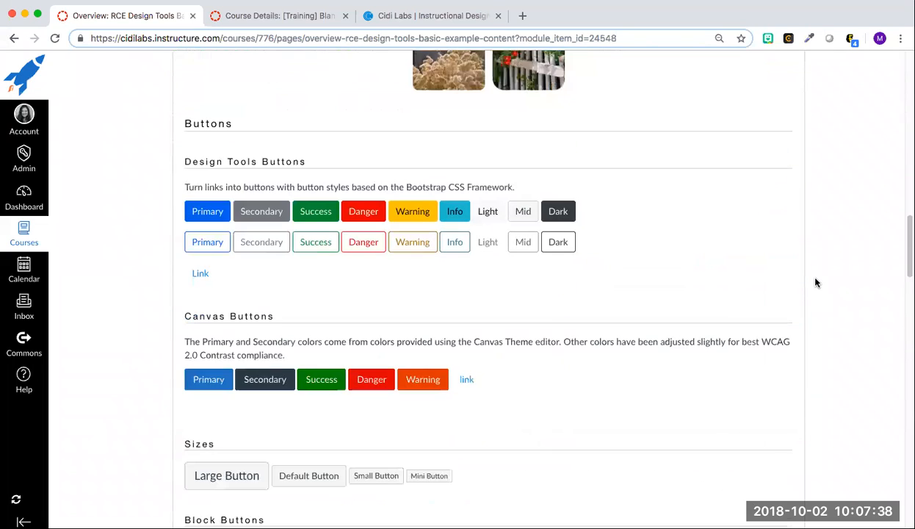
{"action": "scroll", "coordinate": [816, 283], "scroll_direction": "down", "scroll_amount": 1}
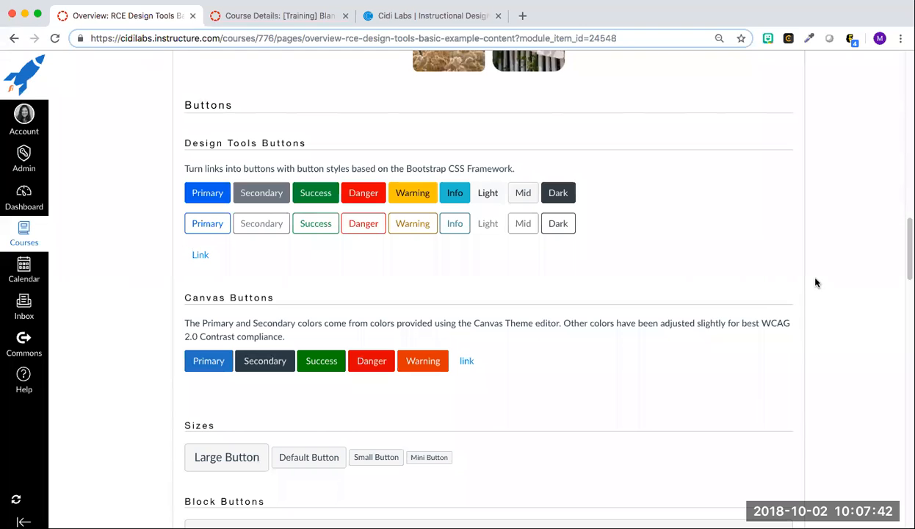
{"action": "scroll", "coordinate": [816, 283], "scroll_direction": "down", "scroll_amount": 1}
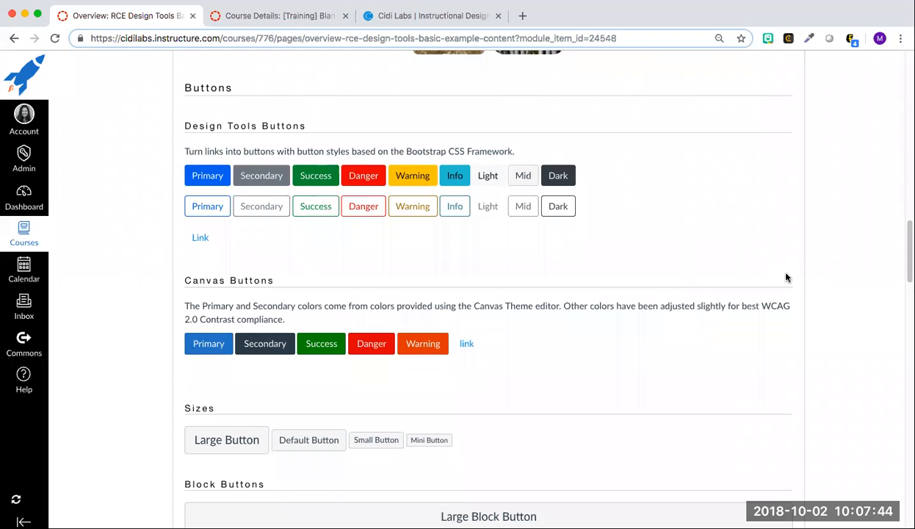
{"action": "scroll", "coordinate": [740, 247], "scroll_direction": "down", "scroll_amount": 1}
{"action": "scroll", "coordinate": [740, 247], "scroll_direction": "down", "scroll_amount": 3}
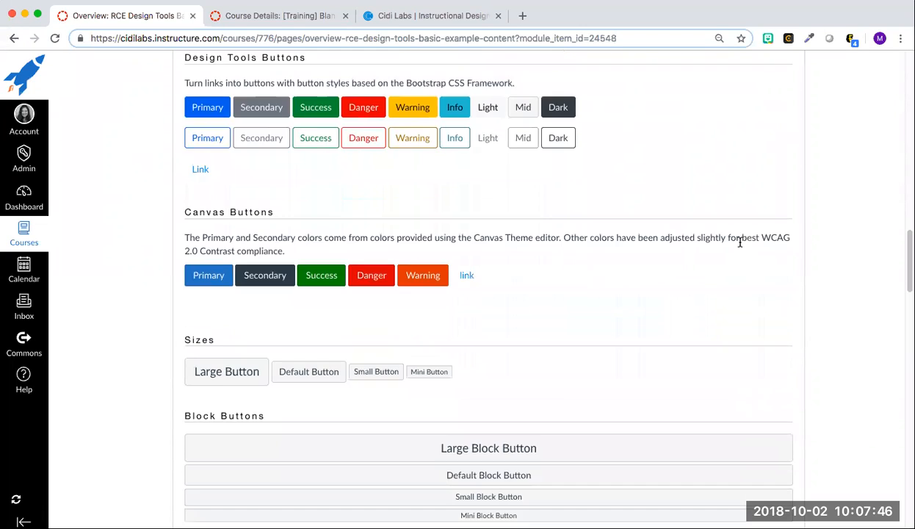
{"action": "scroll", "coordinate": [741, 247], "scroll_direction": "down", "scroll_amount": 1}
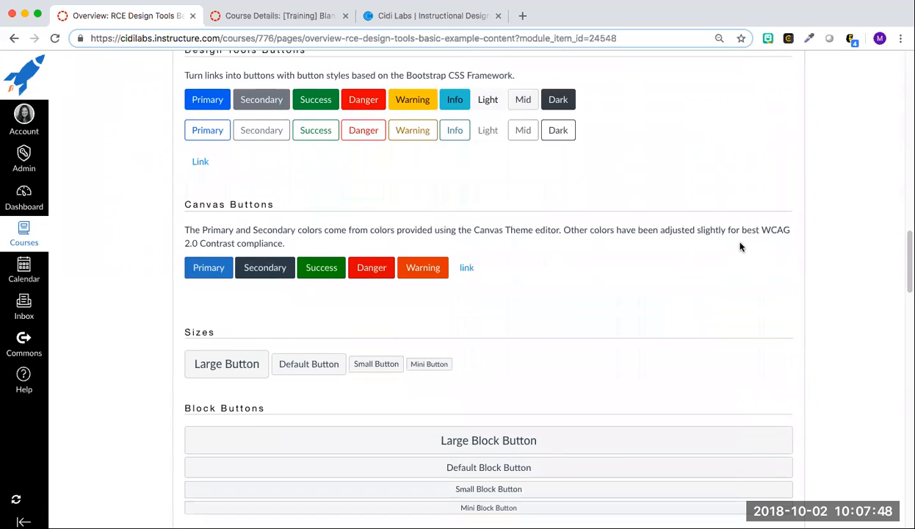
{"action": "scroll", "coordinate": [740, 247], "scroll_direction": "down", "scroll_amount": 1}
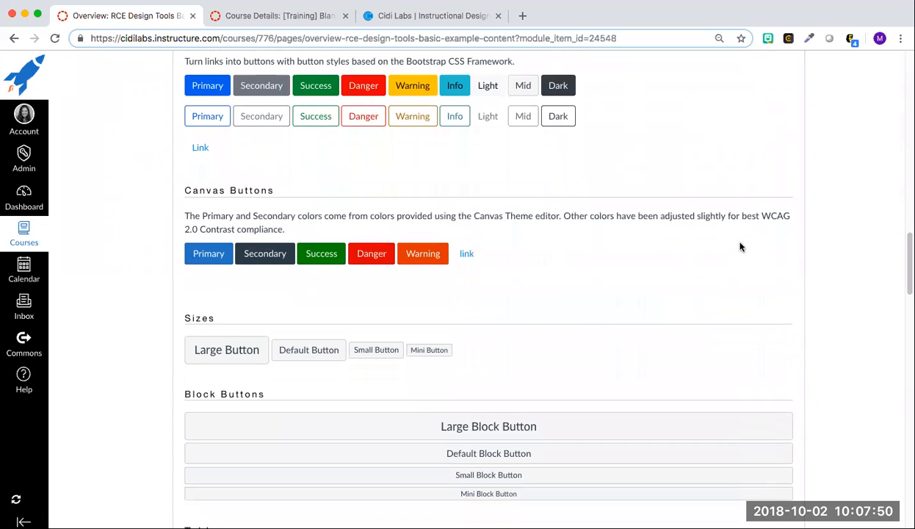
{"action": "scroll", "coordinate": [740, 247], "scroll_direction": "down", "scroll_amount": 3}
{"action": "scroll", "coordinate": [741, 247], "scroll_direction": "down", "scroll_amount": 8}
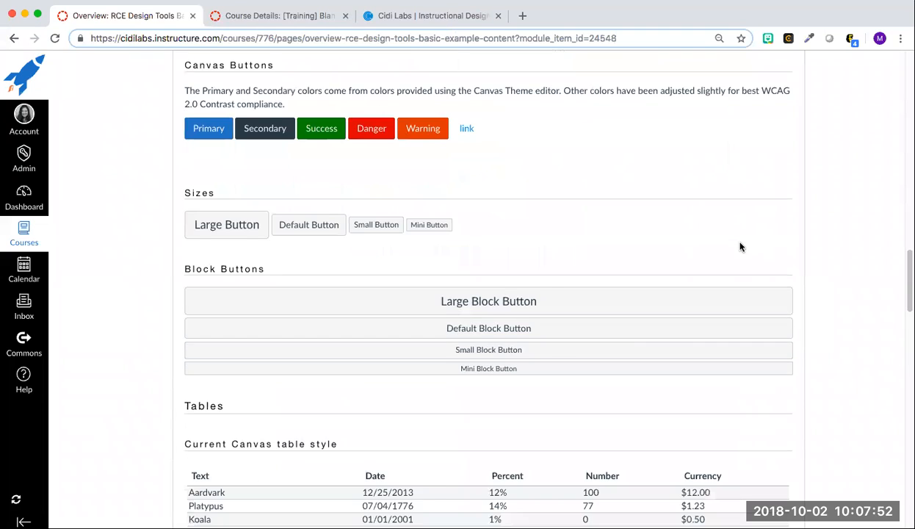
- Review the table style examples and sort the Sortable Table by Text and by Date
{"action": "scroll", "coordinate": [741, 247], "scroll_direction": "down", "scroll_amount": 5}
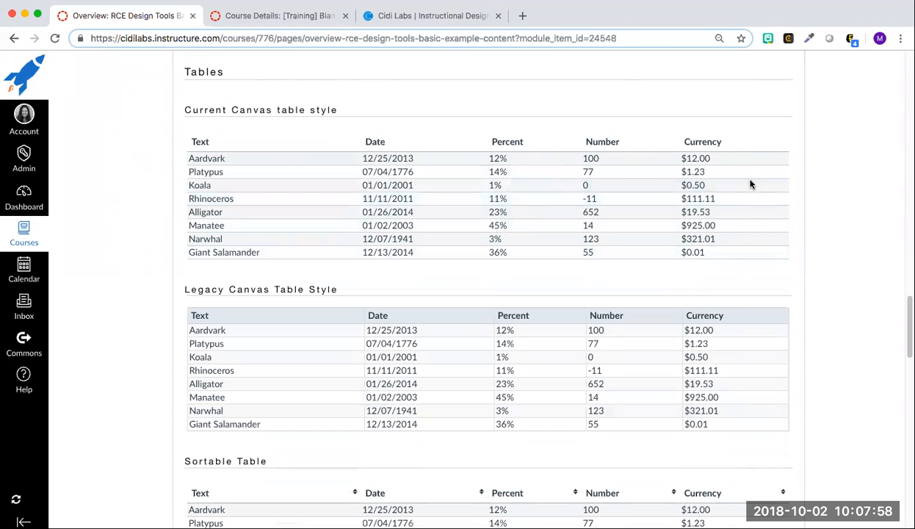
{"action": "scroll", "coordinate": [767, 256], "scroll_direction": "down", "scroll_amount": 3}
{"action": "scroll", "coordinate": [767, 255], "scroll_direction": "down", "scroll_amount": 3}
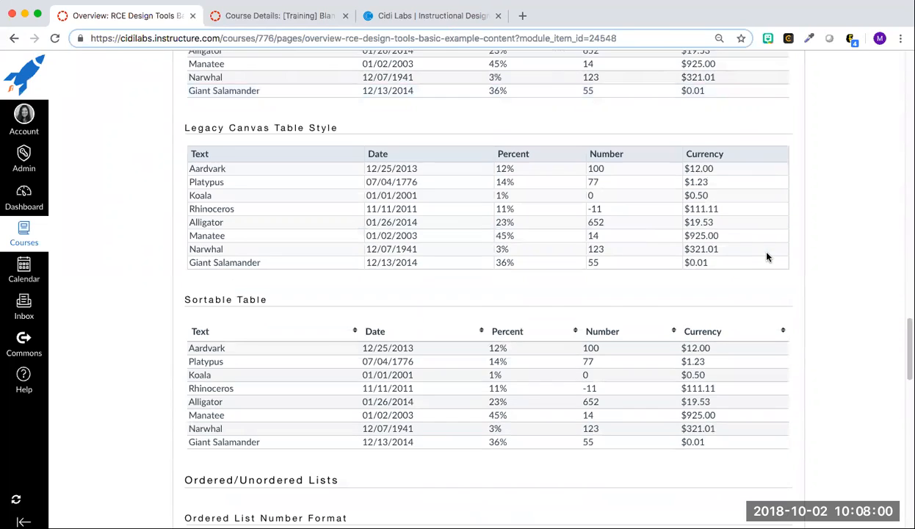
{"action": "left_click", "coordinate": [357, 333]}
{"action": "left_click", "coordinate": [481, 333]}
- Examine the ordered number formats, unordered bullet types and mixed list examples
{"action": "scroll", "coordinate": [482, 334], "scroll_direction": "down", "scroll_amount": 10}
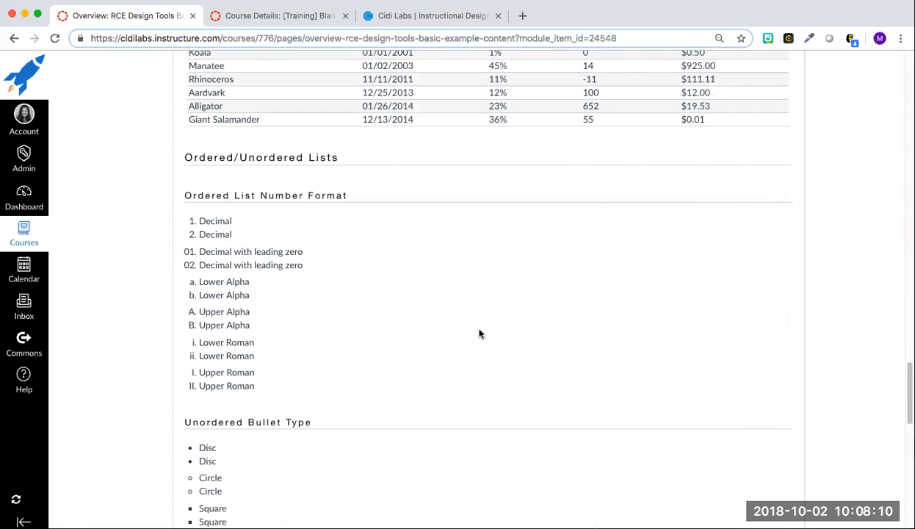
{"action": "scroll", "coordinate": [480, 334], "scroll_direction": "down", "scroll_amount": 5}
{"action": "scroll", "coordinate": [346, 198], "scroll_direction": "down", "scroll_amount": 1}
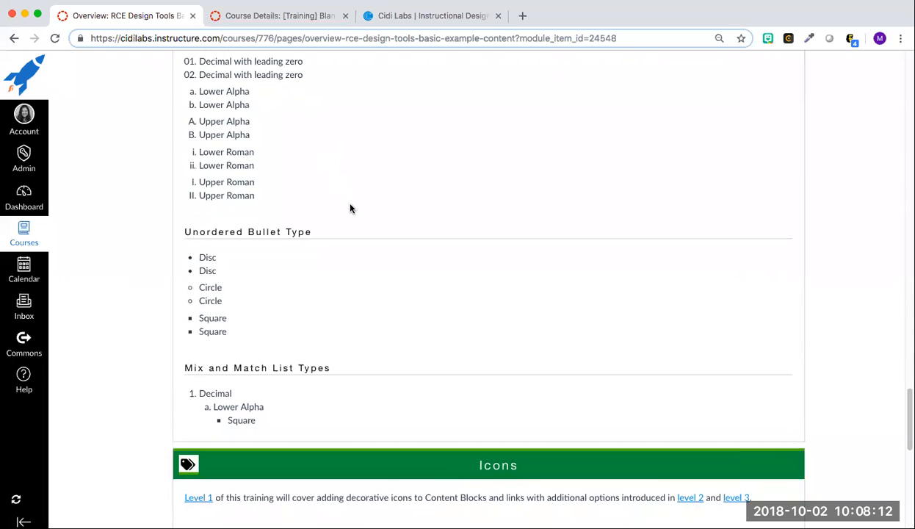
{"action": "scroll", "coordinate": [395, 370], "scroll_direction": "down", "scroll_amount": 3}
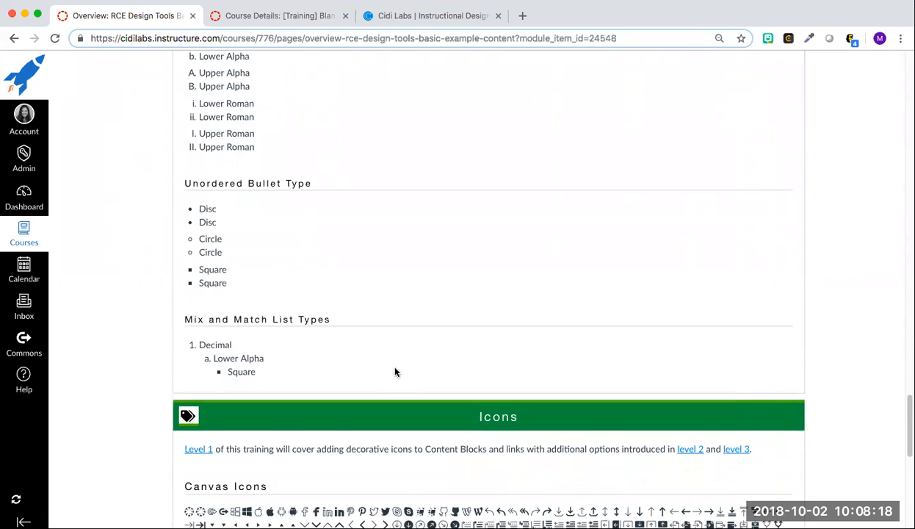
- Look over the Canvas Icons and Font Awesome sets in the Icons section through to the page's end
{"action": "scroll", "coordinate": [395, 371], "scroll_direction": "down", "scroll_amount": 2}
{"action": "scroll", "coordinate": [803, 443], "scroll_direction": "down", "scroll_amount": 5}
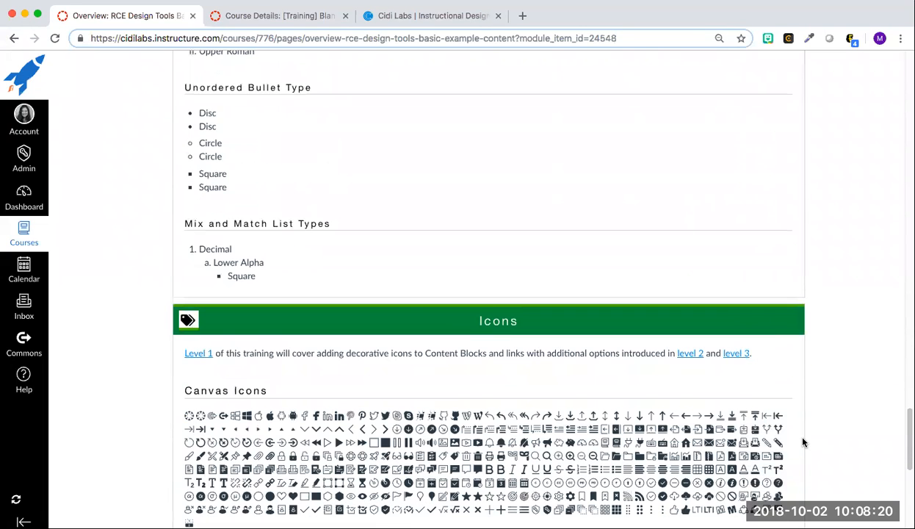
{"action": "scroll", "coordinate": [803, 442], "scroll_direction": "down", "scroll_amount": 3}
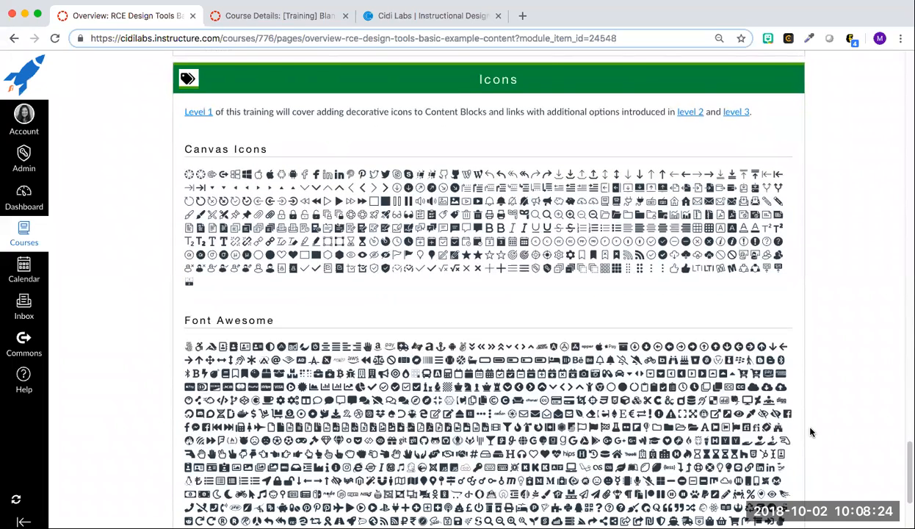
{"action": "scroll", "coordinate": [811, 432], "scroll_direction": "down", "scroll_amount": 1}
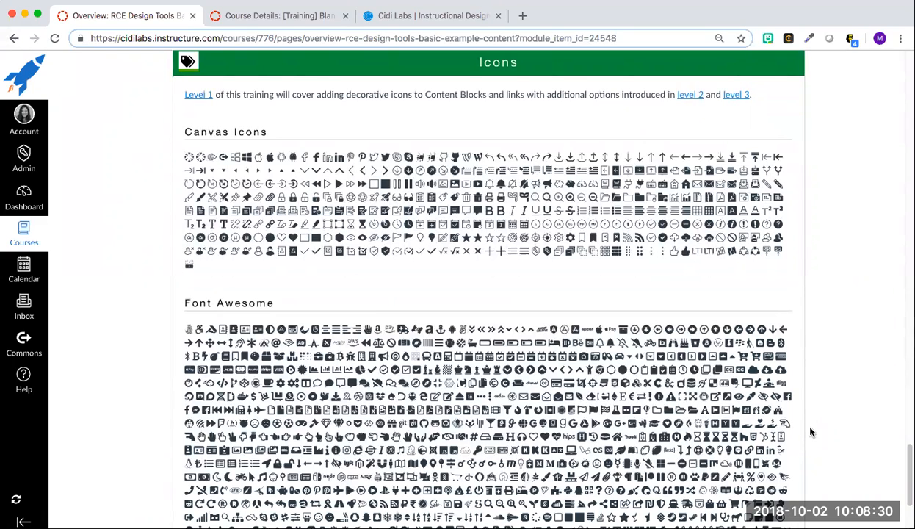
{"action": "scroll", "coordinate": [811, 432], "scroll_direction": "down", "scroll_amount": 2}
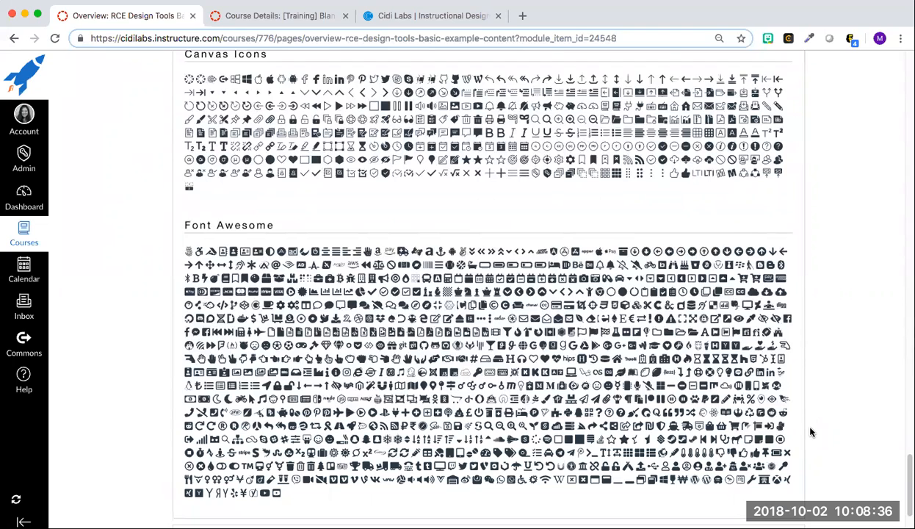
{"action": "scroll", "coordinate": [811, 432], "scroll_direction": "down", "scroll_amount": 3}
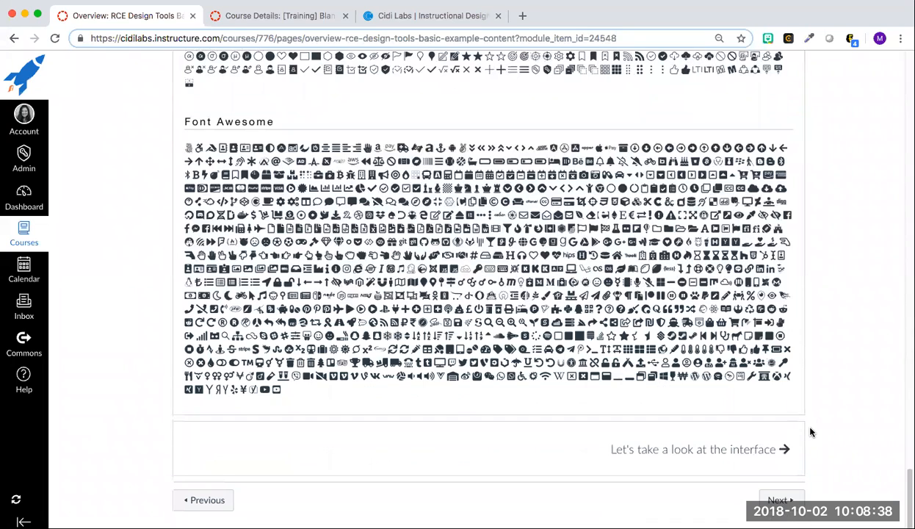
- Open the Overview: Rich Content Editor Tools page for editing and launch the Design Tools sidebar
{"action": "left_click", "coordinate": [782, 500]}
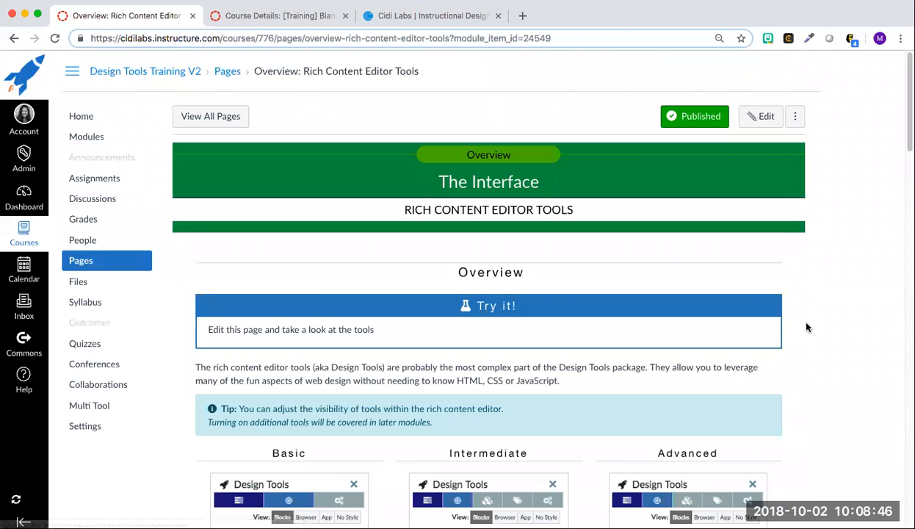
{"action": "left_click", "coordinate": [768, 119]}
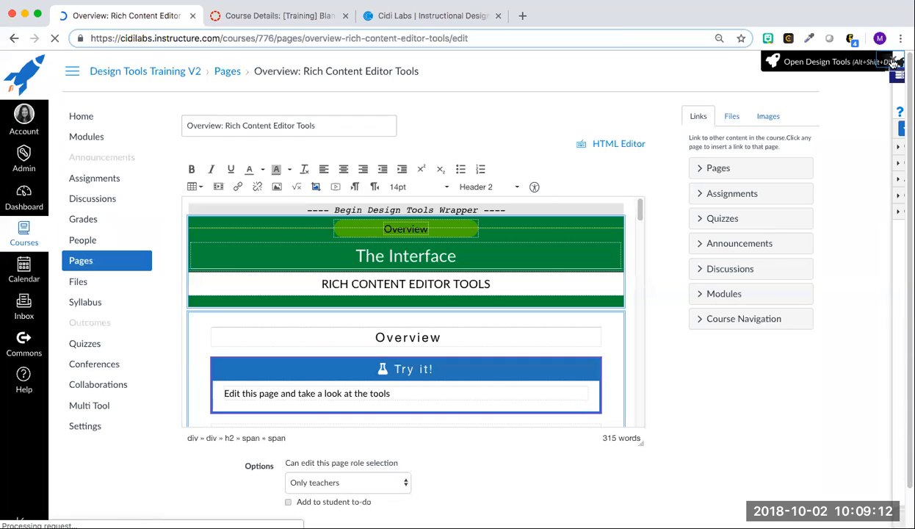
{"action": "left_click", "coordinate": [893, 62]}
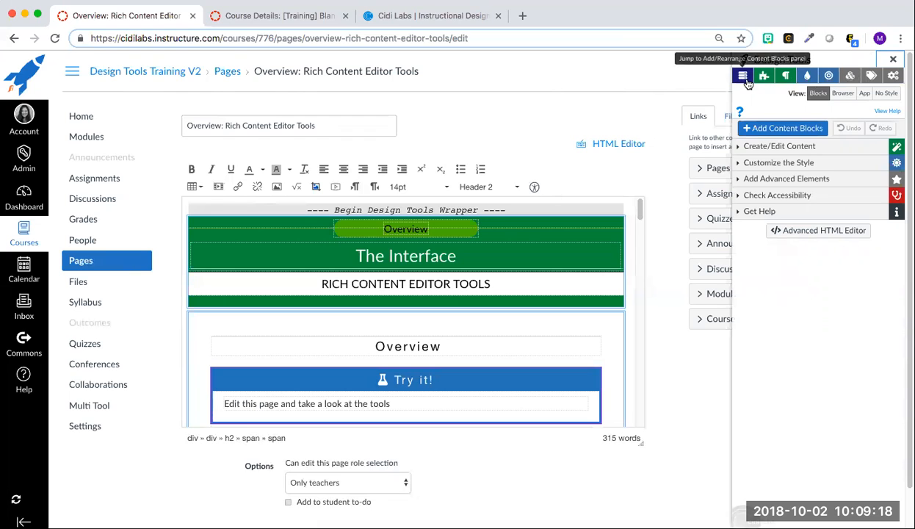
- Set the comfort level to Basic in the Design Tools Settings and close the settings
{"action": "left_click", "coordinate": [894, 77]}
{"action": "left_click", "coordinate": [548, 206]}
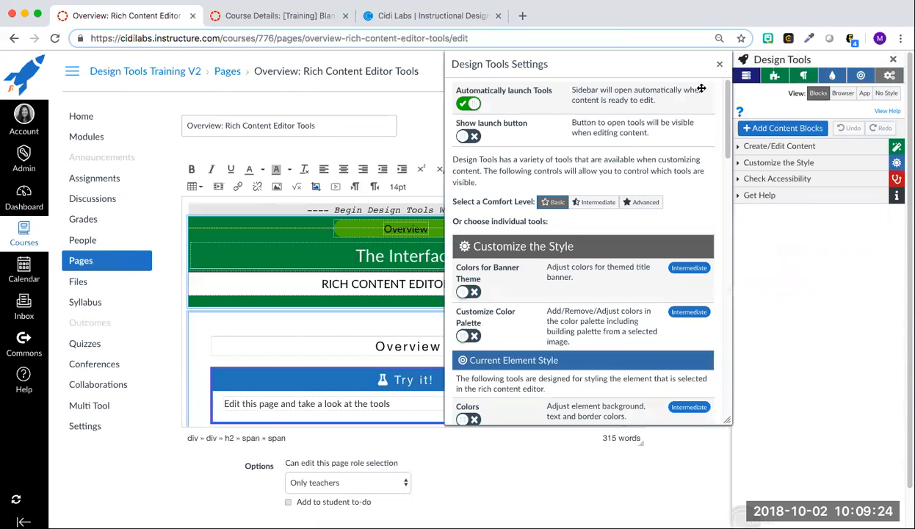
{"action": "left_click", "coordinate": [719, 65]}
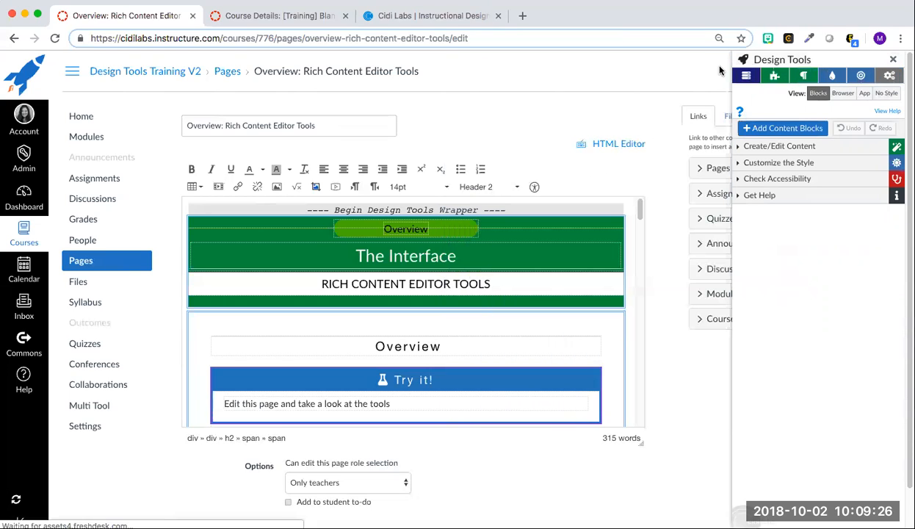
- Examine how the Blocks view outlines the Design Tools Wrapper, the content blocks and the Basic, Intermediate and Advanced columns in the editor
{"action": "left_click", "coordinate": [551, 162]}
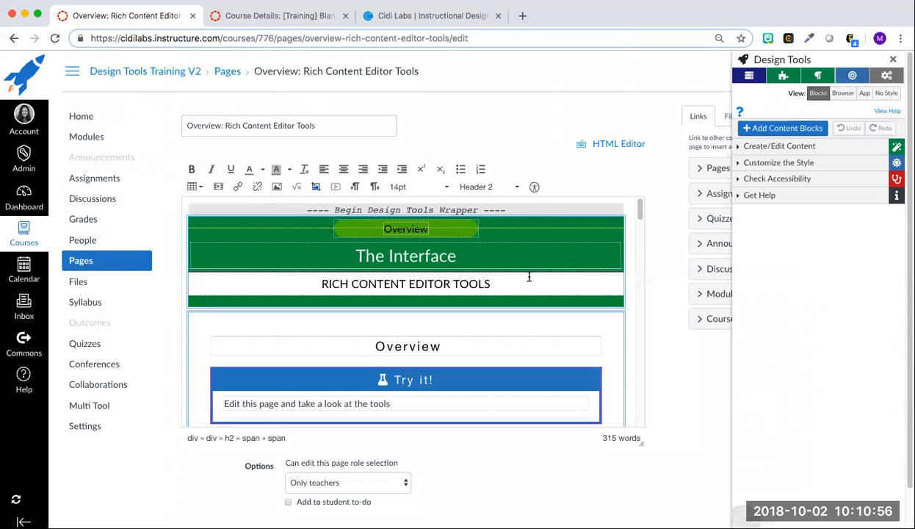
{"action": "scroll", "coordinate": [529, 276], "scroll_direction": "down", "scroll_amount": 10}
{"action": "scroll", "coordinate": [529, 277], "scroll_direction": "down", "scroll_amount": 10}
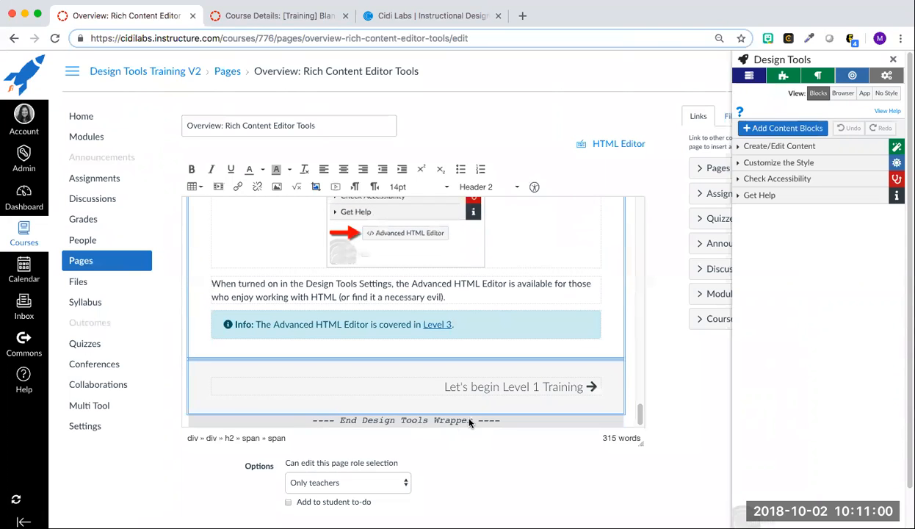
{"action": "scroll", "coordinate": [470, 420], "scroll_direction": "up", "scroll_amount": 15}
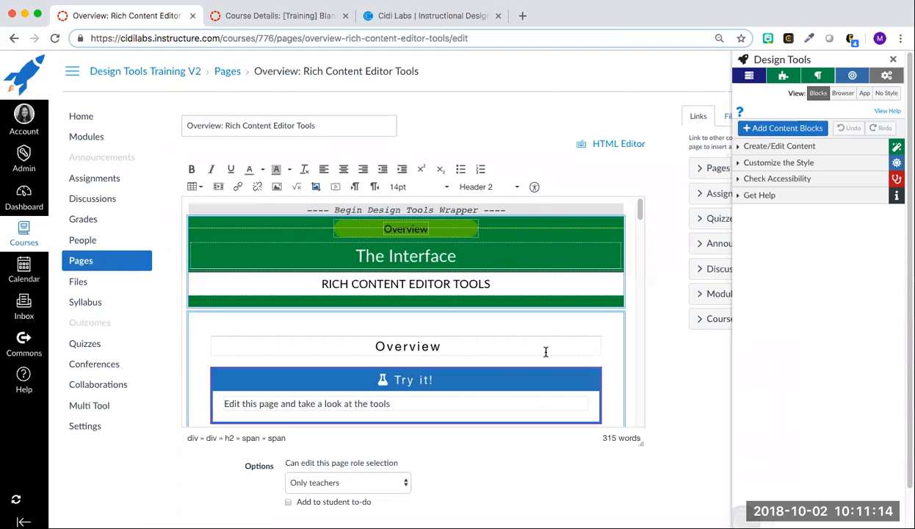
{"action": "scroll", "coordinate": [545, 352], "scroll_direction": "down", "scroll_amount": 7}
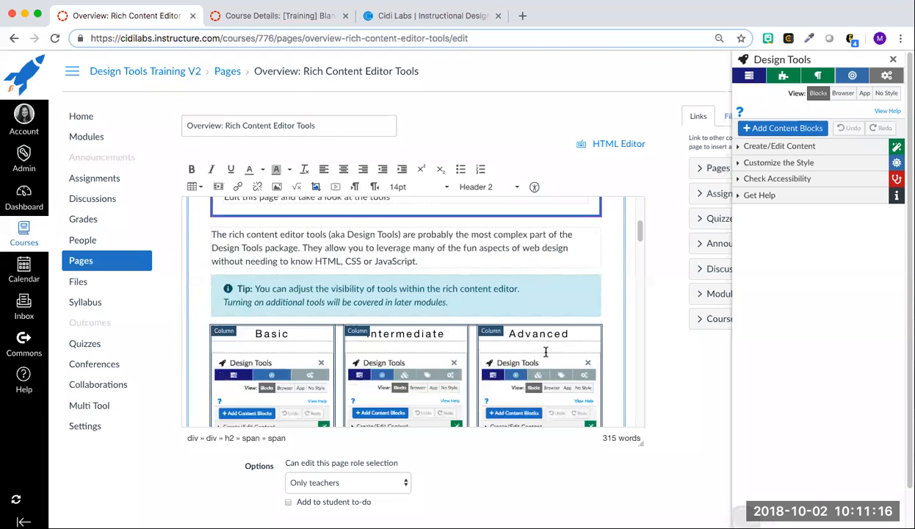
{"action": "scroll", "coordinate": [545, 351], "scroll_direction": "down", "scroll_amount": 3}
{"action": "scroll", "coordinate": [546, 352], "scroll_direction": "down", "scroll_amount": 2}
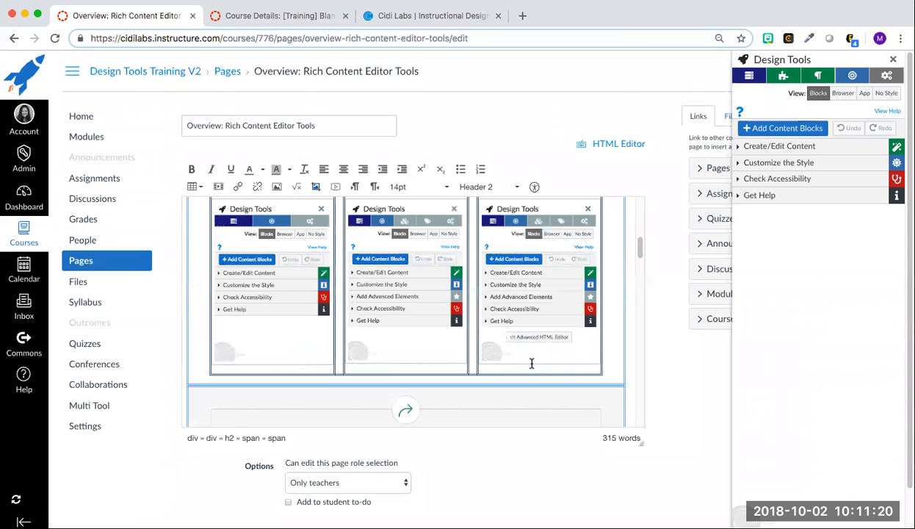
{"action": "scroll", "coordinate": [579, 362], "scroll_direction": "up", "scroll_amount": 5}
{"action": "scroll", "coordinate": [579, 362], "scroll_direction": "up", "scroll_amount": 3}
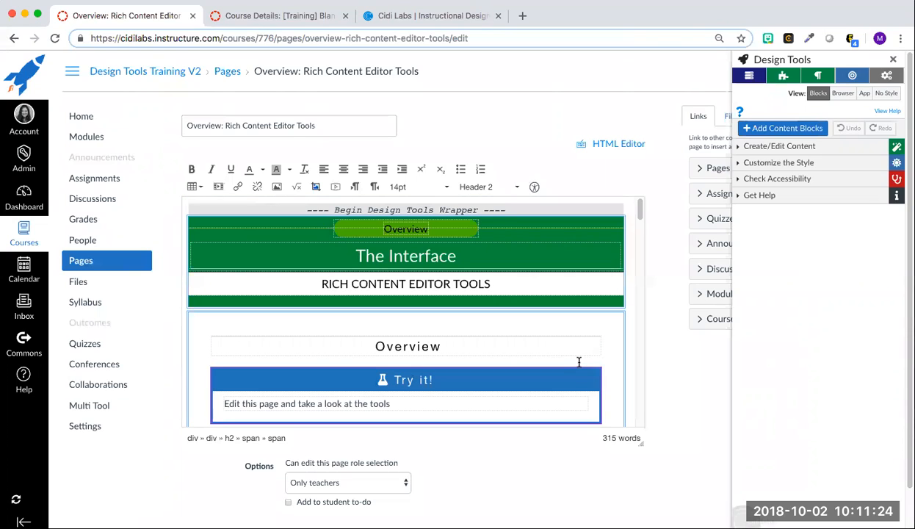
- Insert two empty paragraphs between the Overview heading and the Try it! box
{"action": "left_click", "coordinate": [479, 344]}
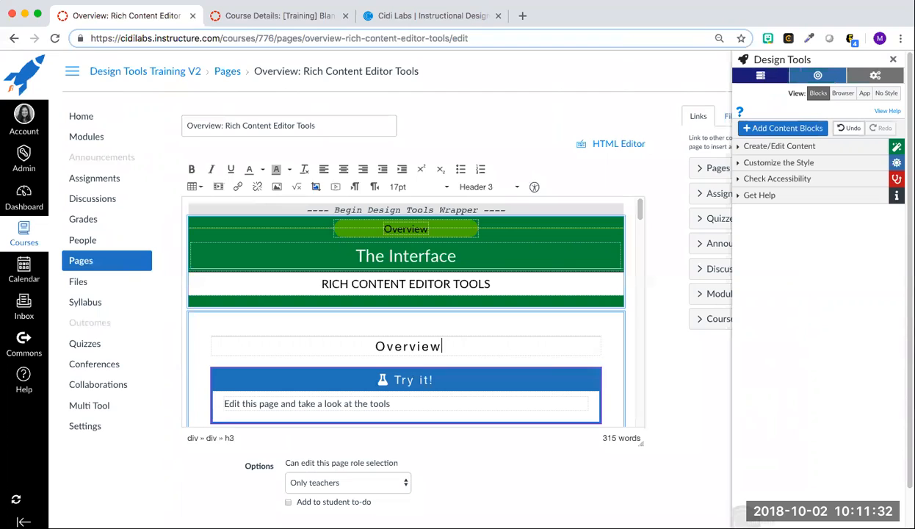
{"action": "key", "text": "Return"}
{"action": "key", "text": "Return"}
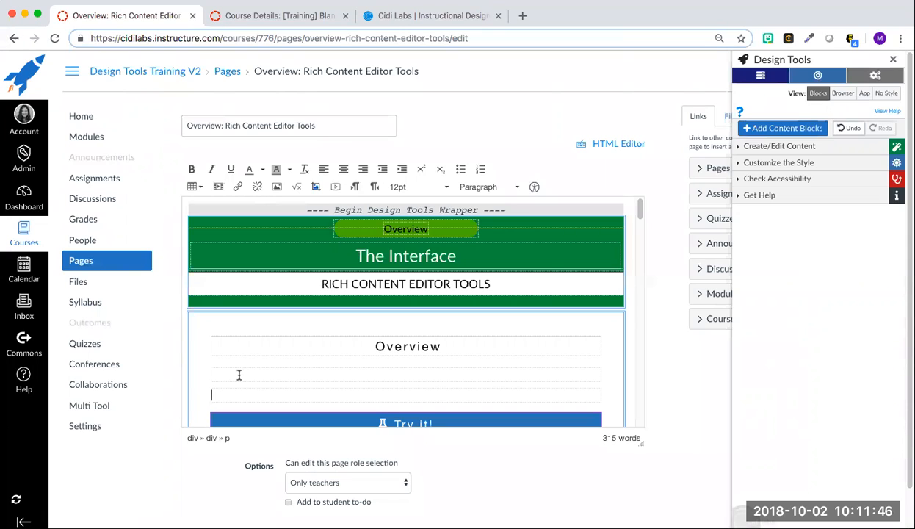
- Switch the editor to the Browser view and look through the previewed page content
{"action": "left_click", "coordinate": [841, 96]}
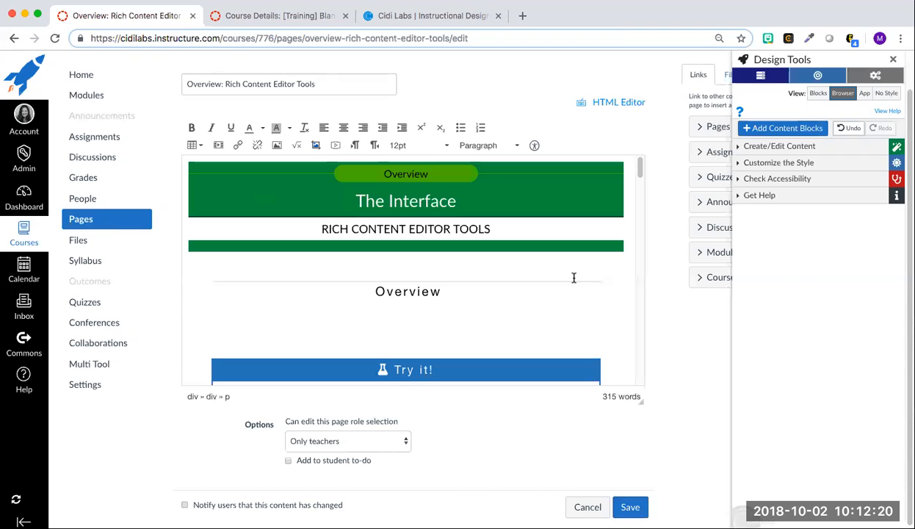
{"action": "scroll", "coordinate": [575, 316], "scroll_direction": "down", "scroll_amount": 10}
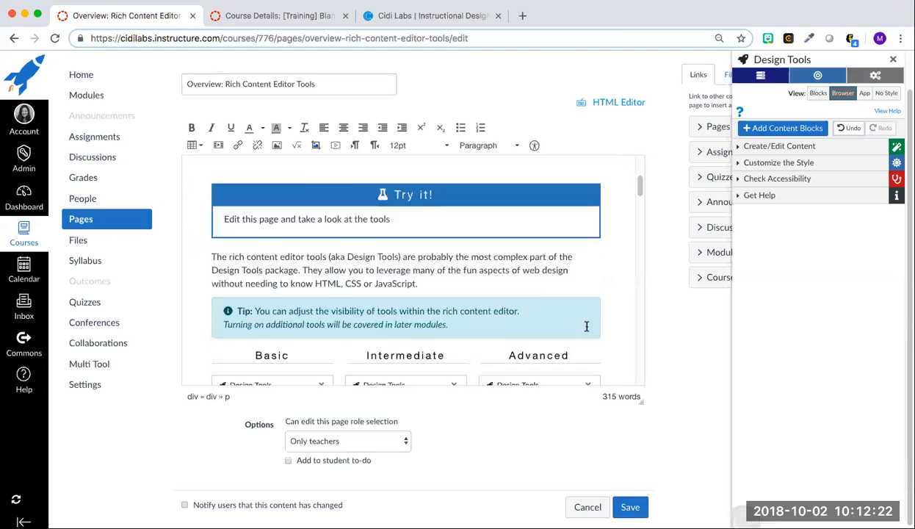
{"action": "scroll", "coordinate": [586, 326], "scroll_direction": "down", "scroll_amount": 10}
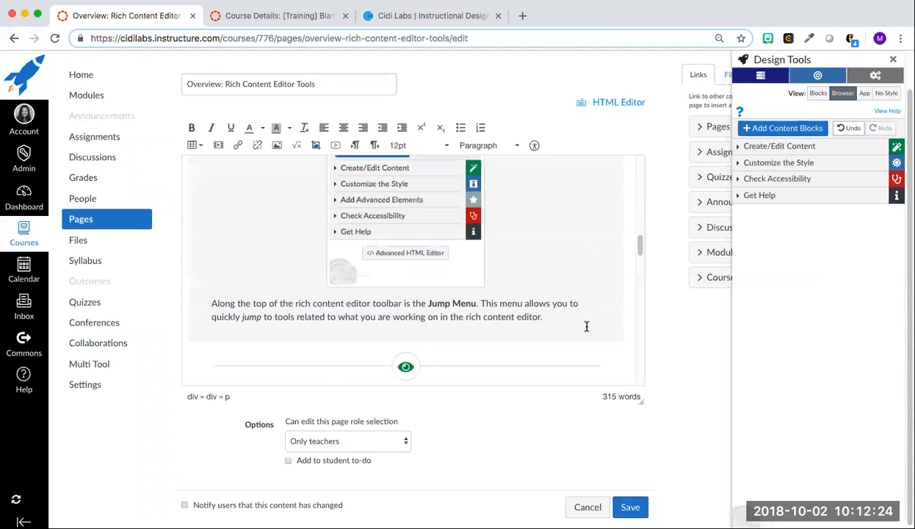
{"action": "scroll", "coordinate": [586, 326], "scroll_direction": "down", "scroll_amount": 8}
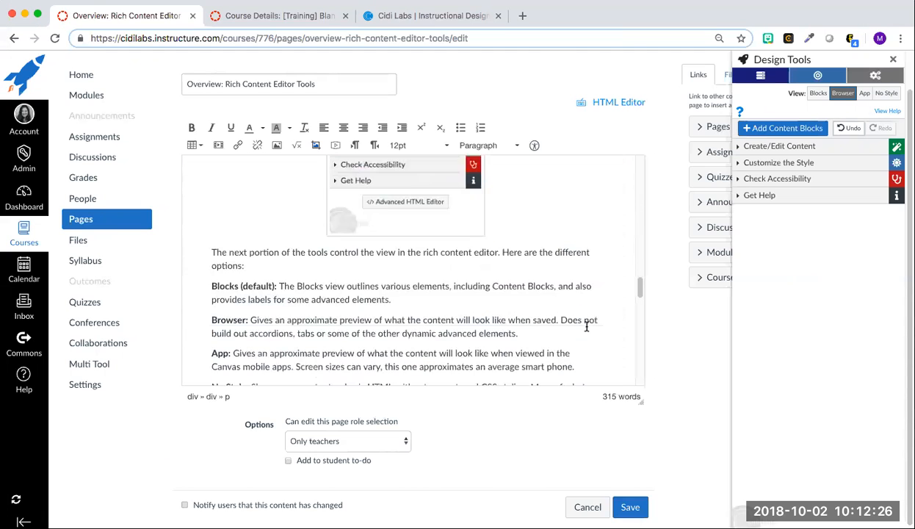
{"action": "scroll", "coordinate": [586, 326], "scroll_direction": "up", "scroll_amount": 12}
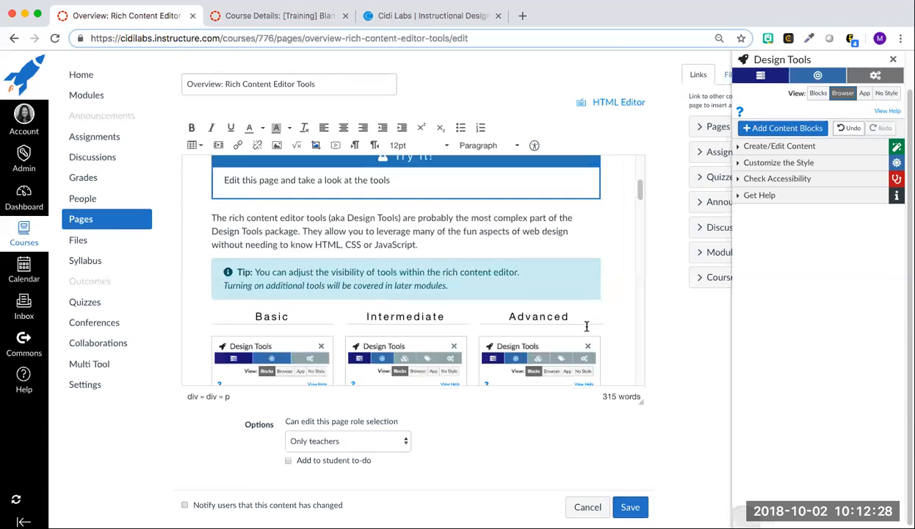
- Switch the editor to the App view and look through the mobile preview of the page content
{"action": "scroll", "coordinate": [587, 326], "scroll_direction": "up", "scroll_amount": 3}
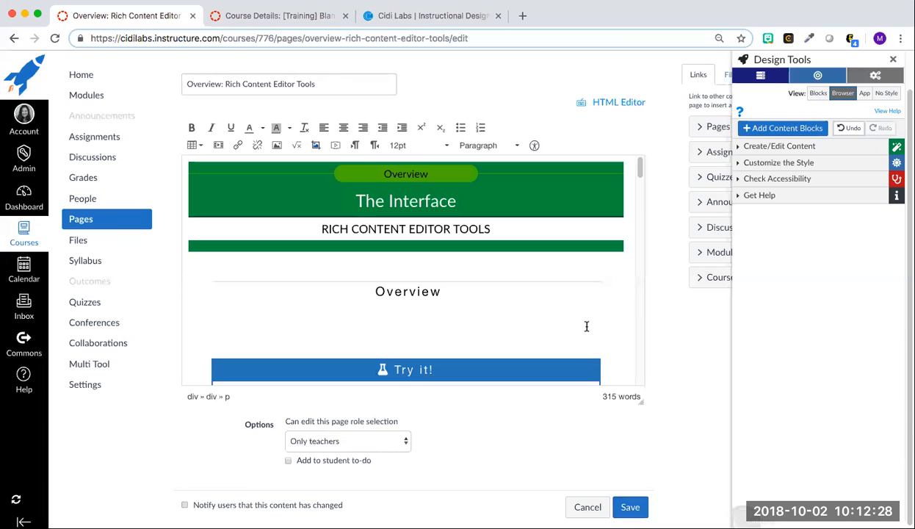
{"action": "left_click", "coordinate": [865, 93]}
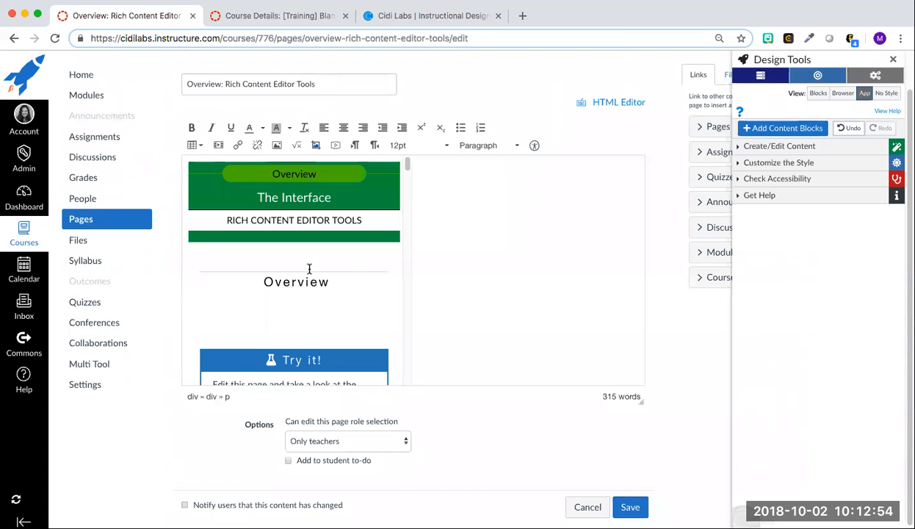
{"action": "scroll", "coordinate": [310, 269], "scroll_direction": "down", "scroll_amount": 5}
{"action": "scroll", "coordinate": [309, 269], "scroll_direction": "down", "scroll_amount": 8}
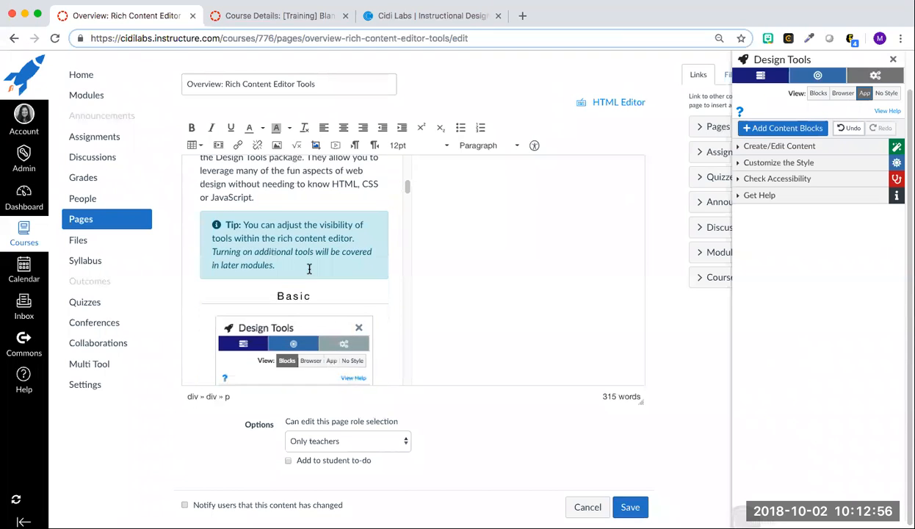
{"action": "scroll", "coordinate": [309, 269], "scroll_direction": "up", "scroll_amount": 12}
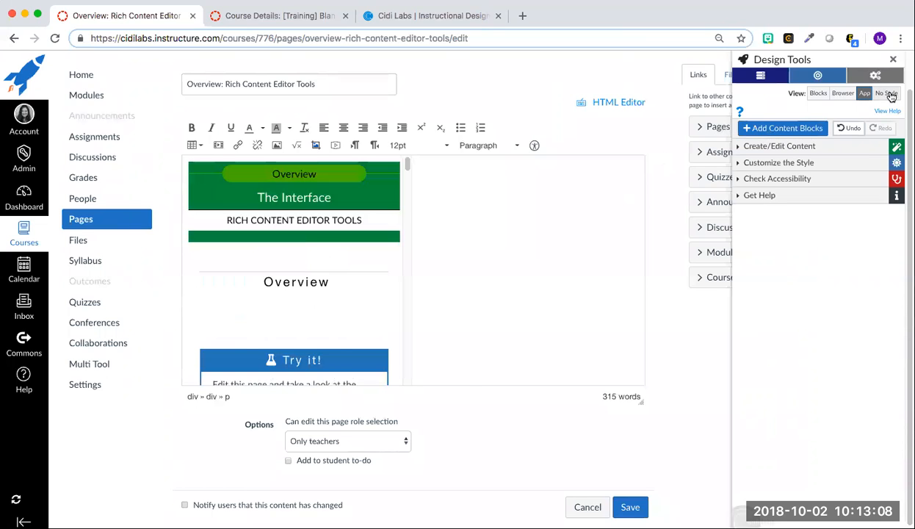
- Switch the editor to the No Style view and place the cursor at the Overview heading to examine the unstyled content
{"action": "left_click", "coordinate": [888, 93]}
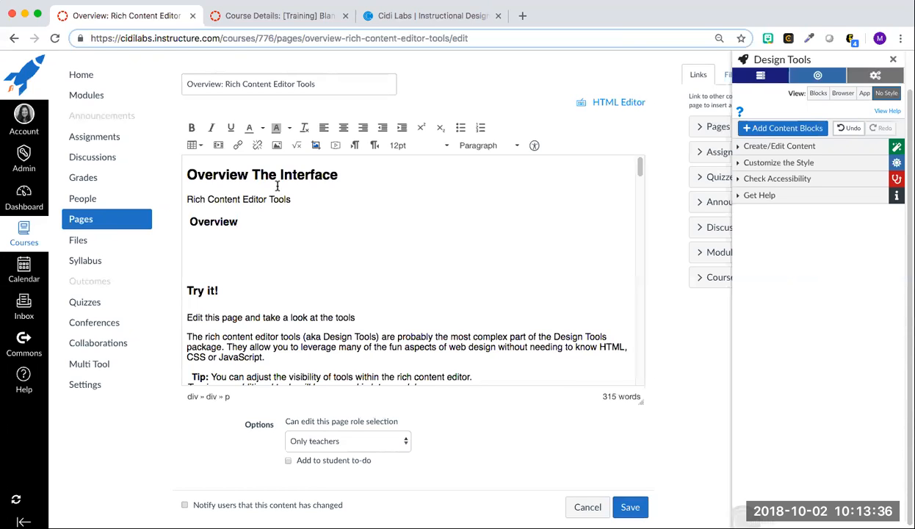
{"action": "left_click", "coordinate": [186, 219]}
{"action": "key", "text": "Right"}
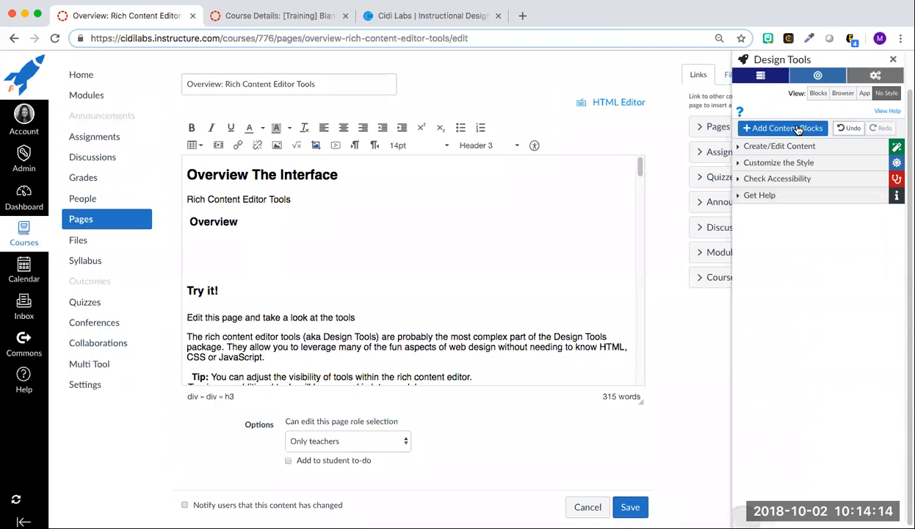
- Return to the Blocks view and examine the Customize the Style options for the image in the Advanced column
{"action": "left_click", "coordinate": [786, 163]}
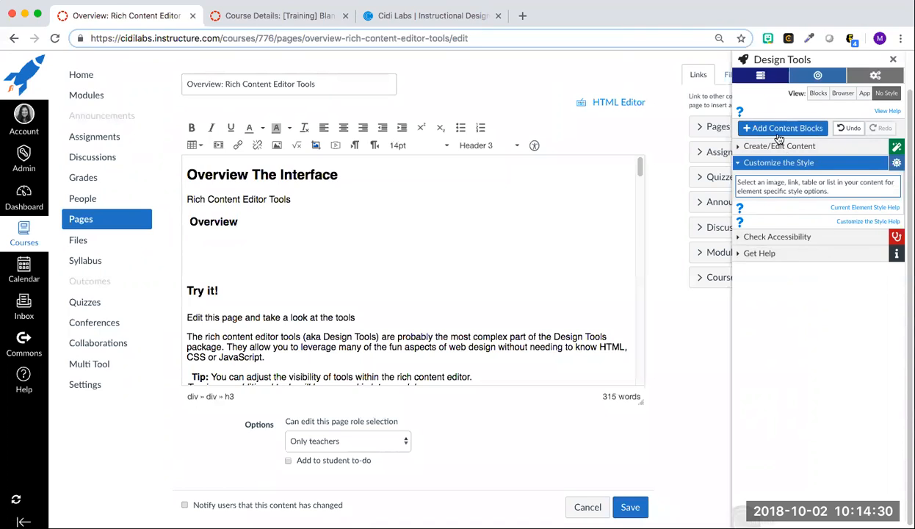
{"action": "left_click", "coordinate": [816, 95]}
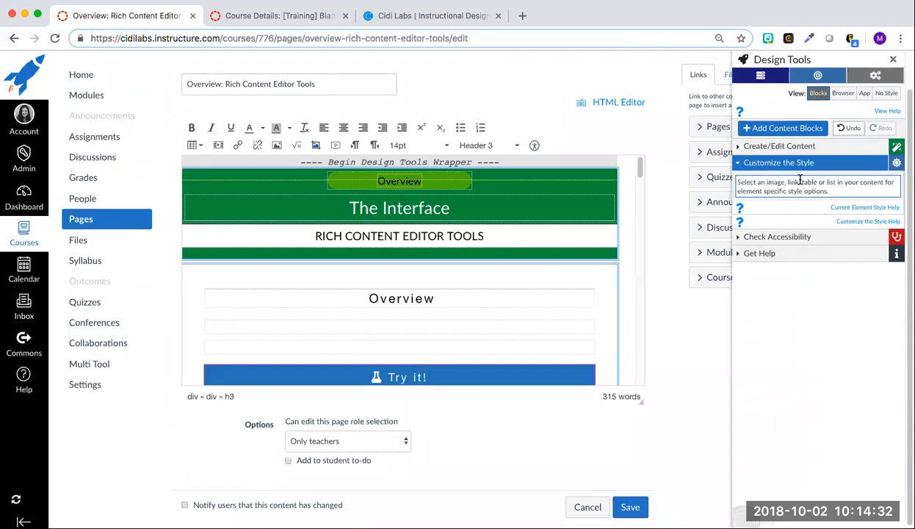
{"action": "scroll", "coordinate": [542, 262], "scroll_direction": "down", "scroll_amount": 8}
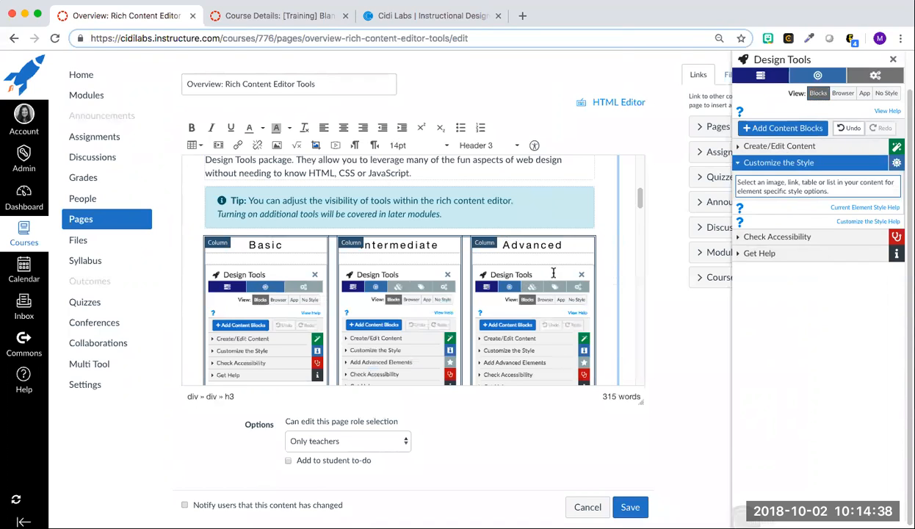
{"action": "left_click", "coordinate": [537, 266]}
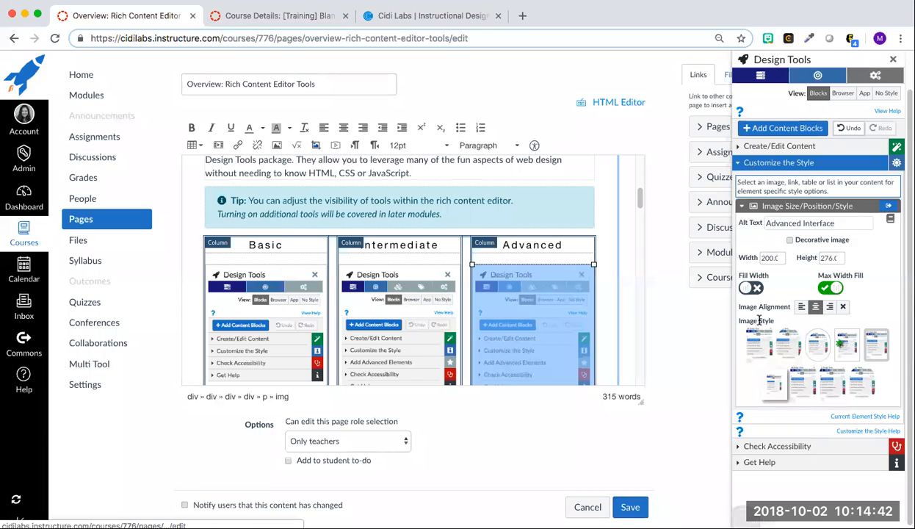
{"action": "scroll", "coordinate": [760, 415], "scroll_direction": "down", "scroll_amount": 1}
{"action": "left_click", "coordinate": [744, 165]}
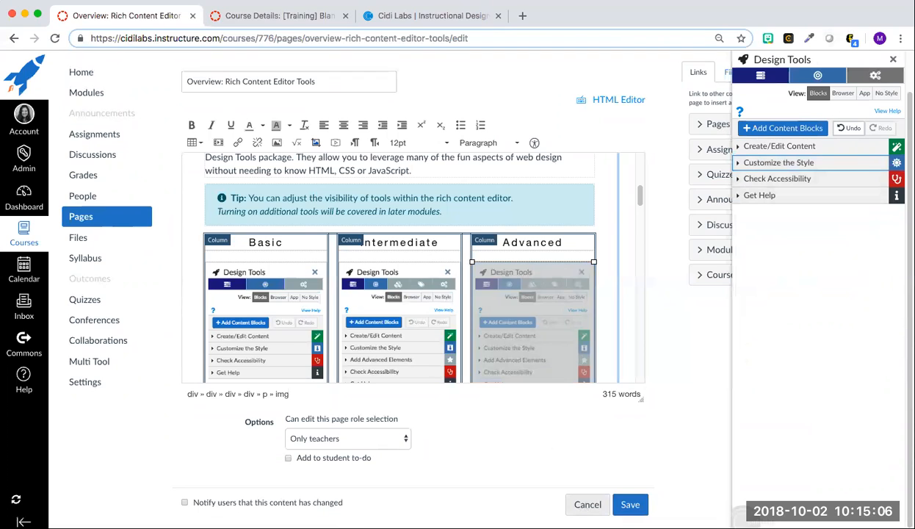
- Cancel editing the Overview: Rich Content Editor Tools page and continue to the Level 1: Overview page
{"action": "left_click", "coordinate": [584, 508]}
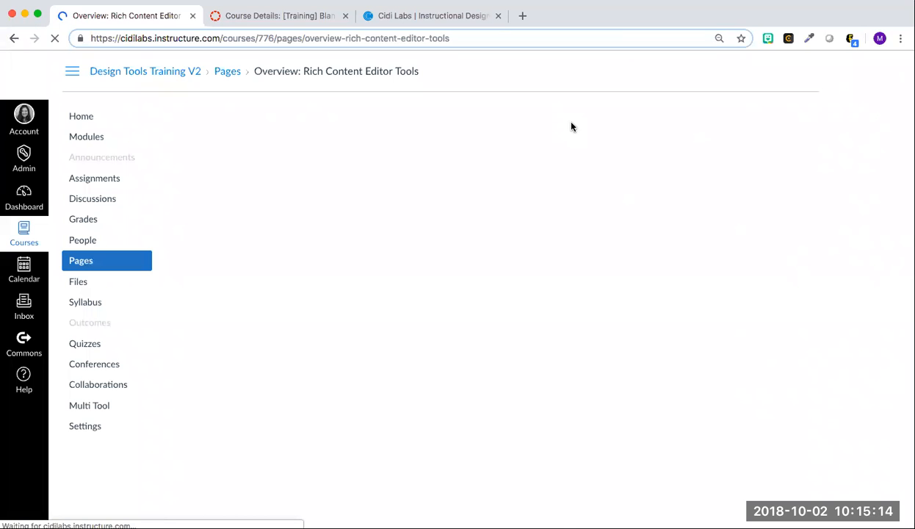
{"action": "scroll", "coordinate": [696, 477], "scroll_direction": "down", "scroll_amount": 20}
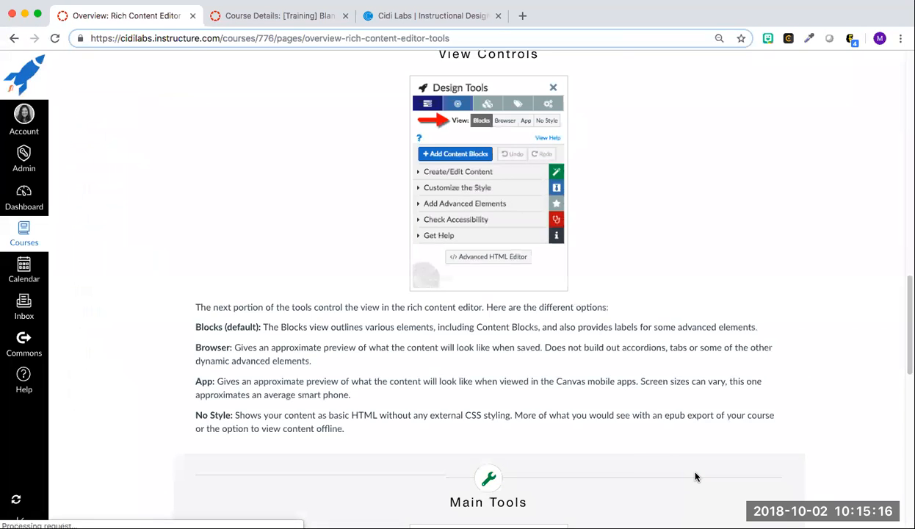
{"action": "left_click", "coordinate": [779, 500]}
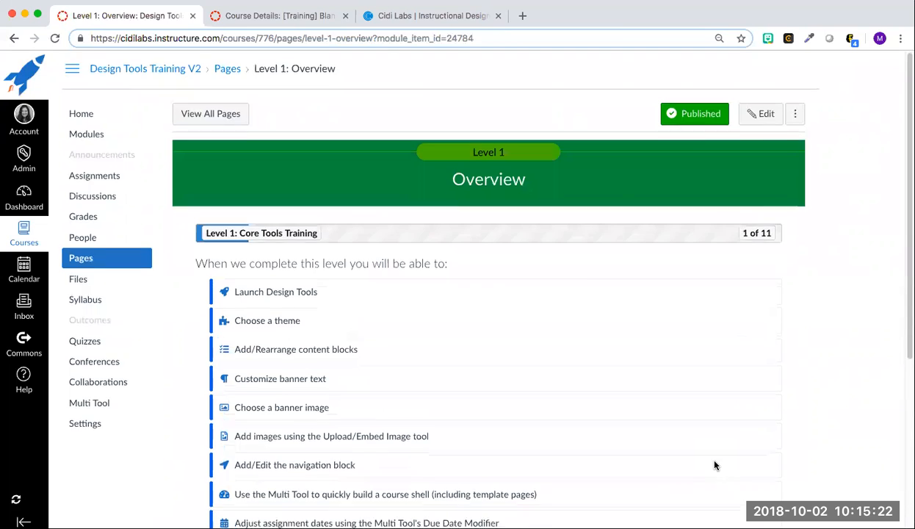
- Look through the Level 1 learning outcomes and continue to the Level 1: Create/Edit Content Tools page
{"action": "scroll", "coordinate": [714, 465], "scroll_direction": "down", "scroll_amount": 3}
{"action": "scroll", "coordinate": [715, 465], "scroll_direction": "down", "scroll_amount": 3}
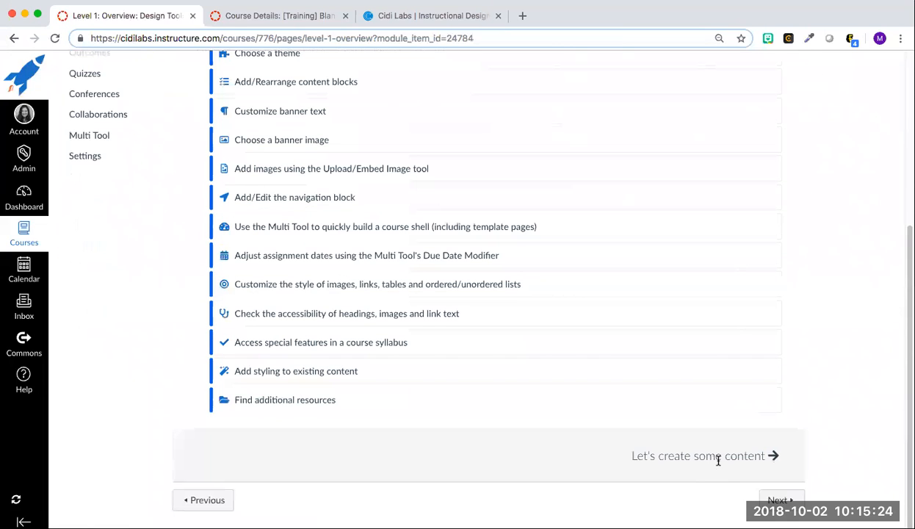
{"action": "left_click", "coordinate": [780, 500]}
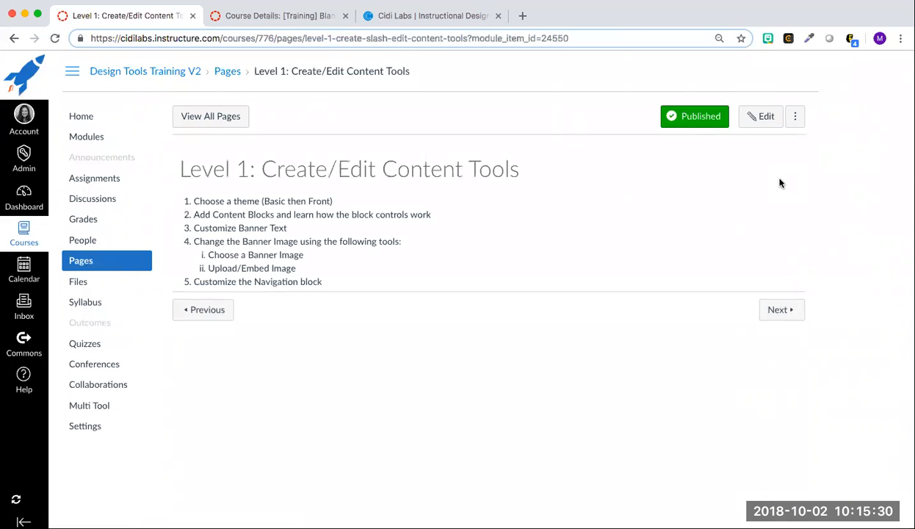
- Open the Level 1: Create/Edit Content Tools page for editing and apply the Flat Sections 1 basic page theme
{"action": "left_click", "coordinate": [761, 118]}
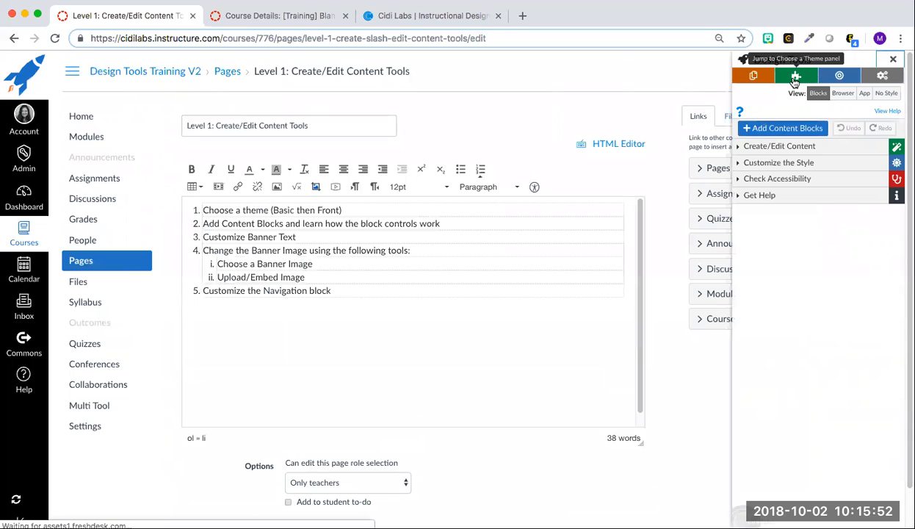
{"action": "left_click", "coordinate": [794, 77]}
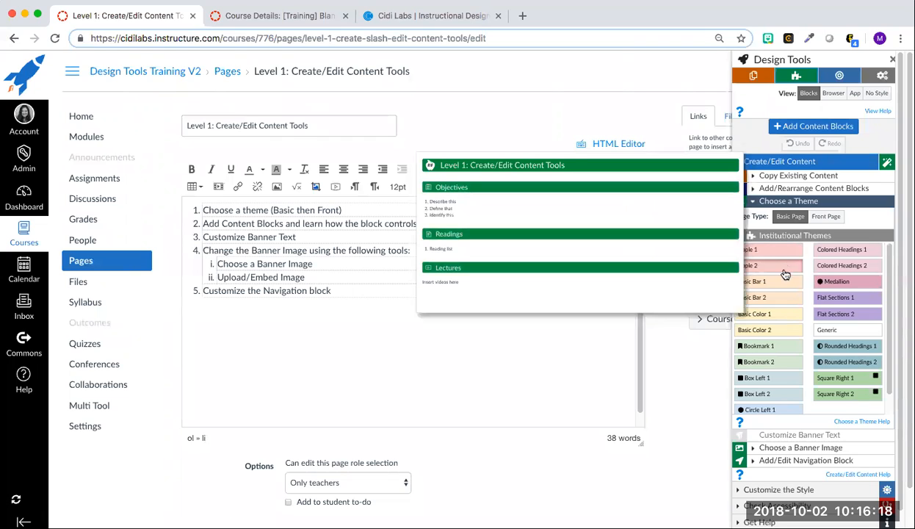
{"action": "left_click", "coordinate": [845, 303]}
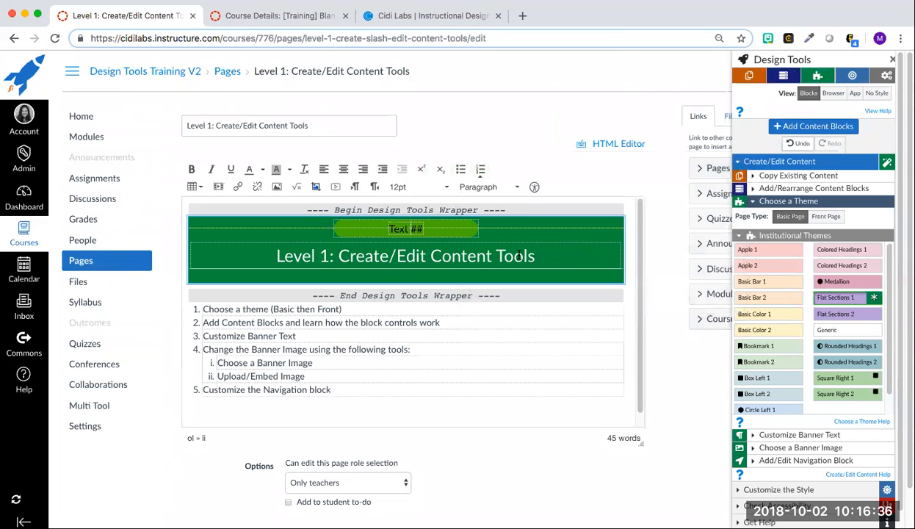
- Add the Introduction_text_here, Objectives, Readings and Lectures institutional block templates to the page and review them
{"action": "left_click", "coordinate": [818, 129]}
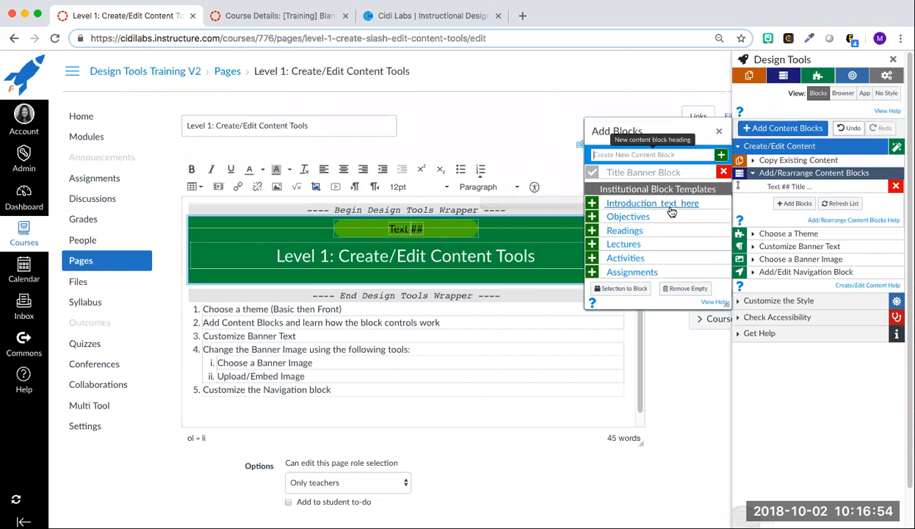
{"action": "left_click", "coordinate": [625, 207]}
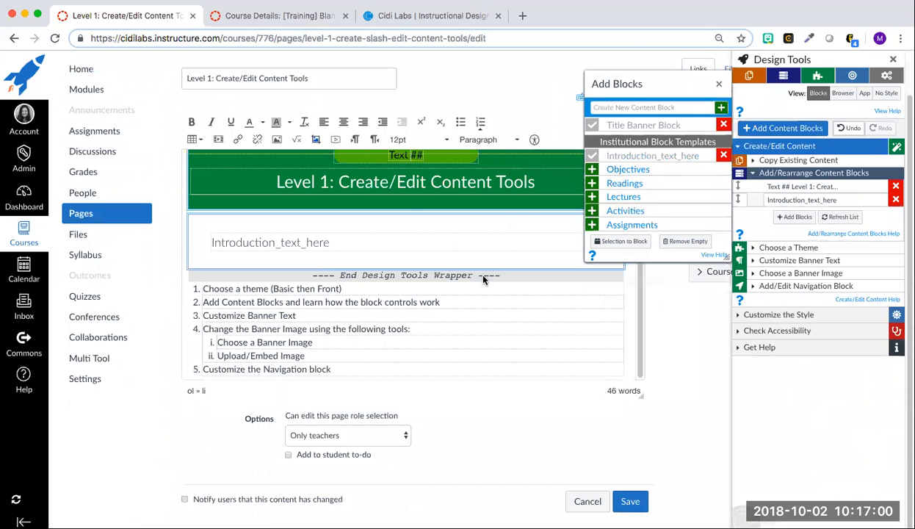
{"action": "left_click", "coordinate": [621, 173]}
{"action": "left_click", "coordinate": [623, 184]}
{"action": "left_click", "coordinate": [624, 199]}
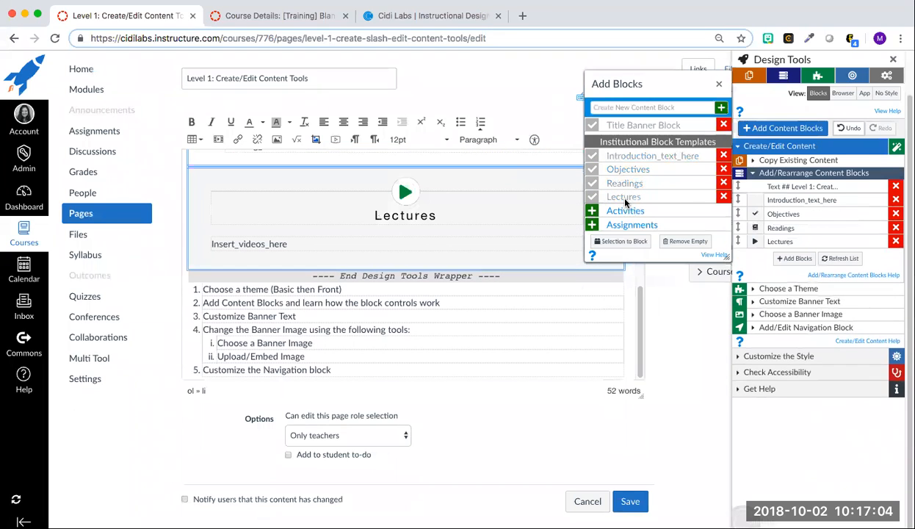
{"action": "scroll", "coordinate": [523, 212], "scroll_direction": "up", "scroll_amount": 3}
{"action": "scroll", "coordinate": [524, 212], "scroll_direction": "up", "scroll_amount": 3}
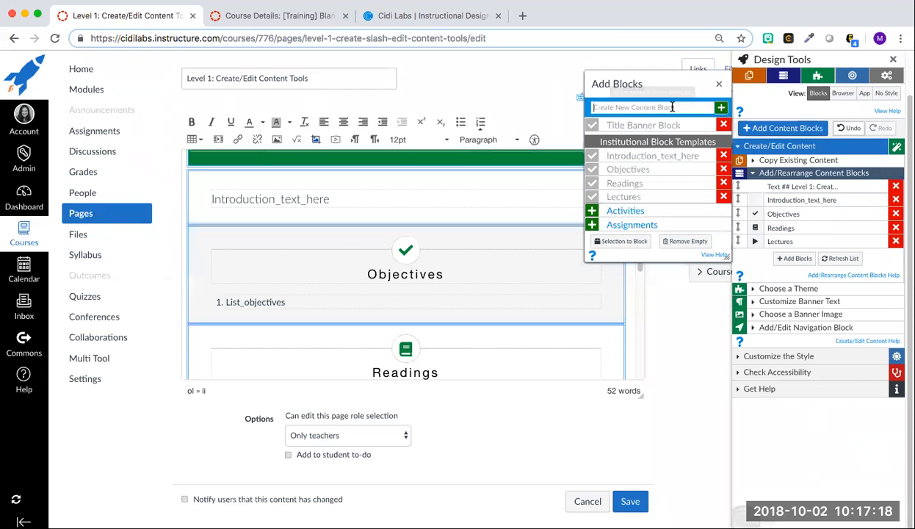
- Create a new content block with the heading Current Events and close the Add Blocks dialog
{"action": "type", "text": "Current Eve"}
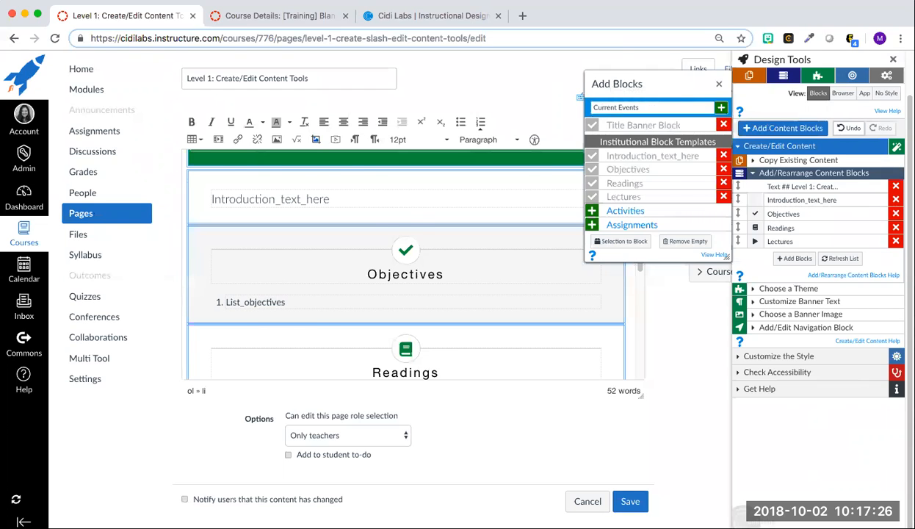
{"action": "type", "text": "nts"}
{"action": "key", "text": "Return"}
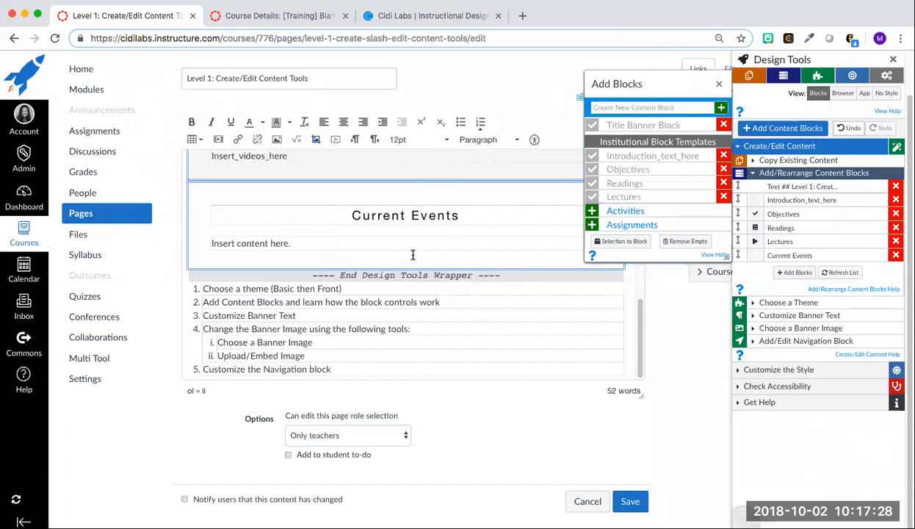
{"action": "scroll", "coordinate": [441, 272], "scroll_direction": "up", "scroll_amount": 2}
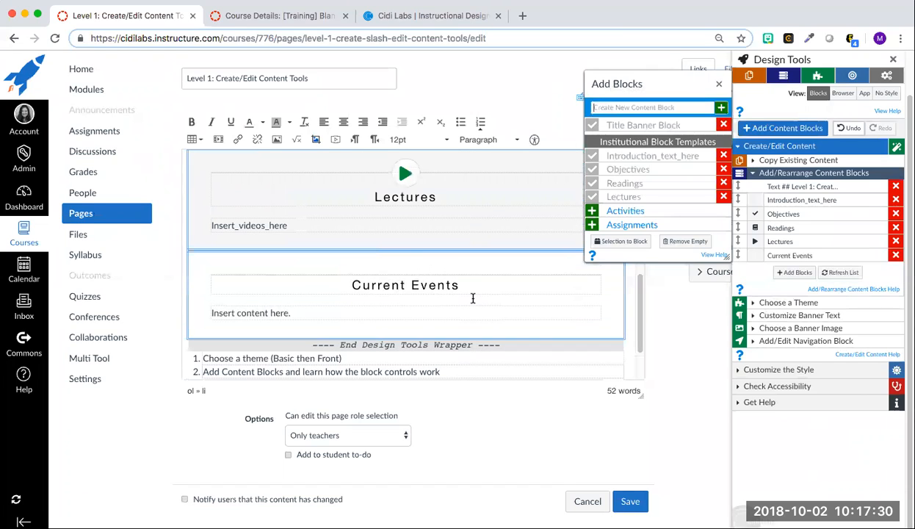
{"action": "left_click", "coordinate": [719, 85]}
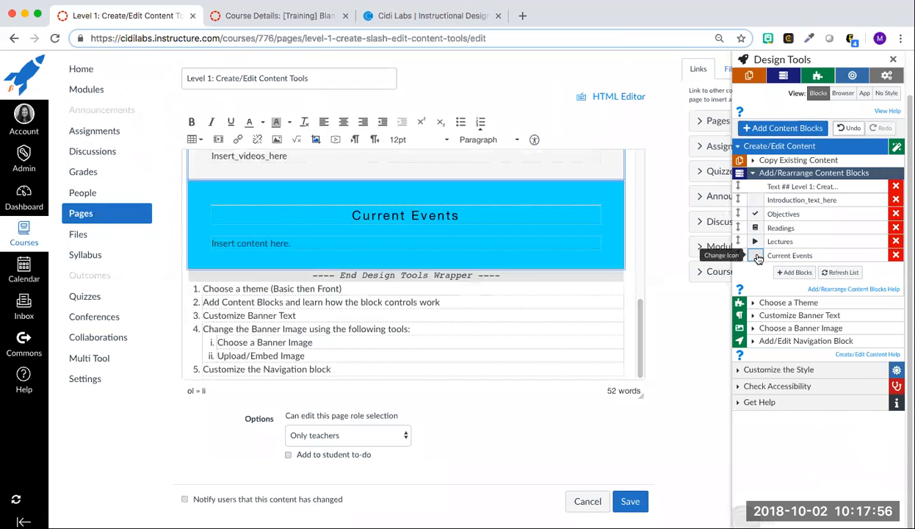
- Search the custom icons for "news", assign the first newspaper icon to the Current Events block, and view the icon categories
{"action": "left_click", "coordinate": [758, 257]}
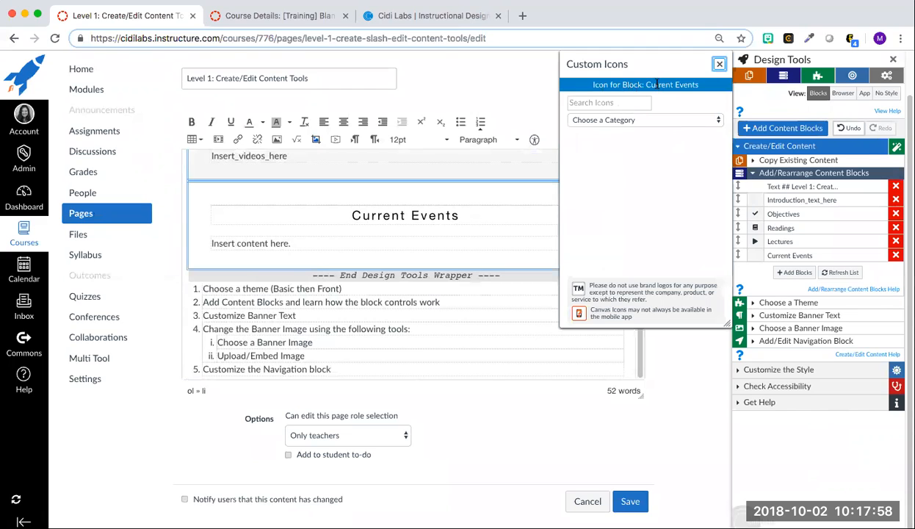
{"action": "left_click", "coordinate": [639, 102]}
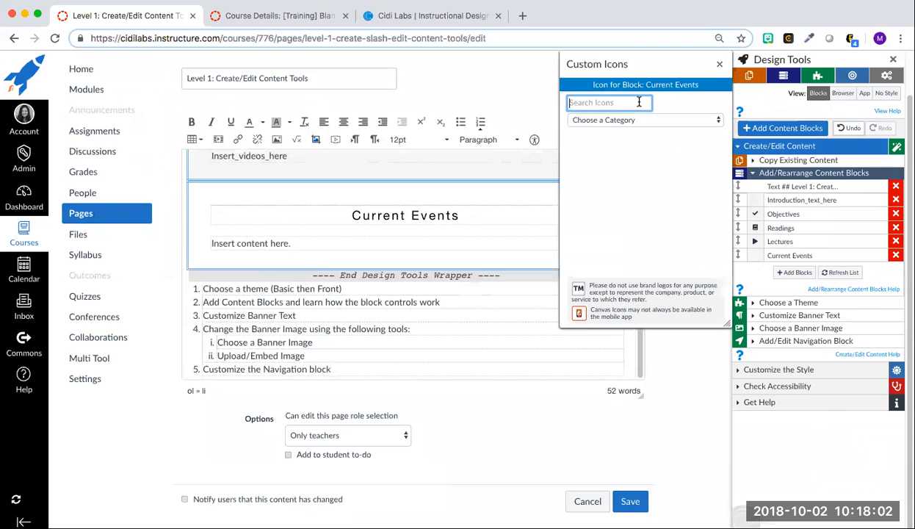
{"action": "type", "text": "new"}
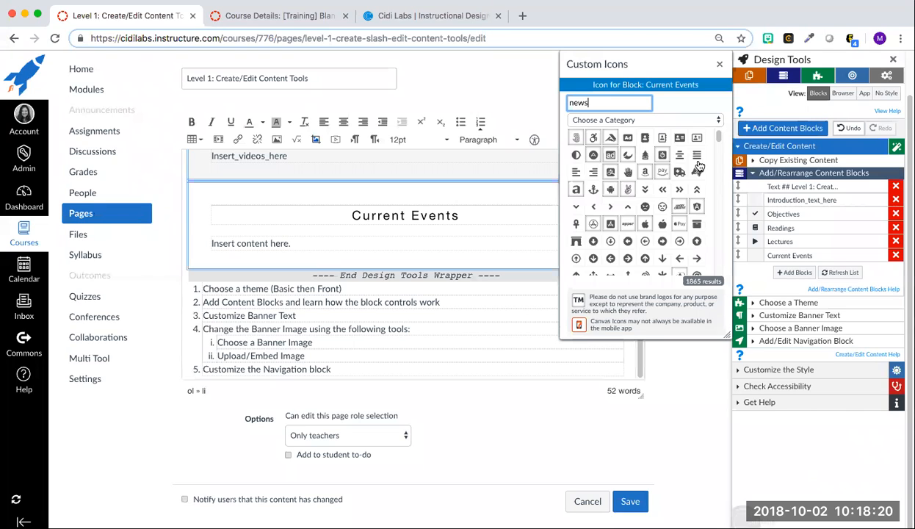
{"action": "type", "text": "s"}
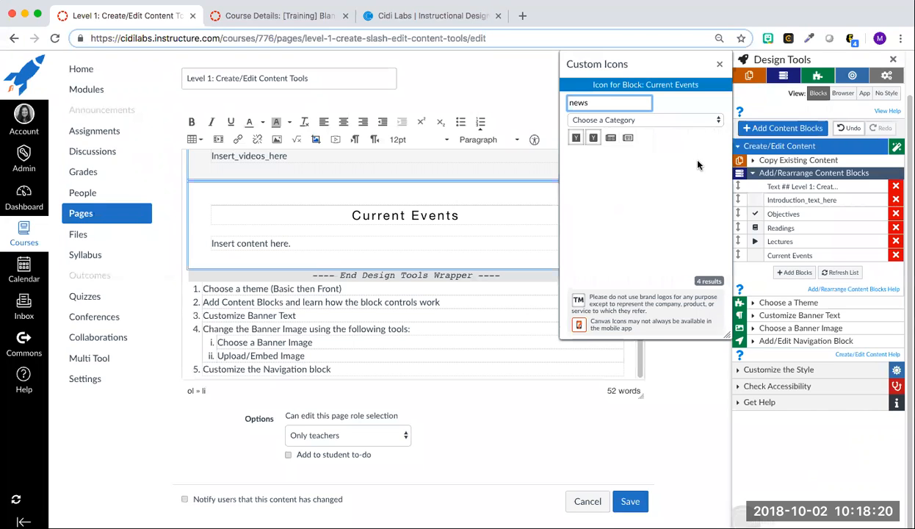
{"action": "mouse_move", "coordinate": [609, 140]}
{"action": "left_click", "coordinate": [611, 139]}
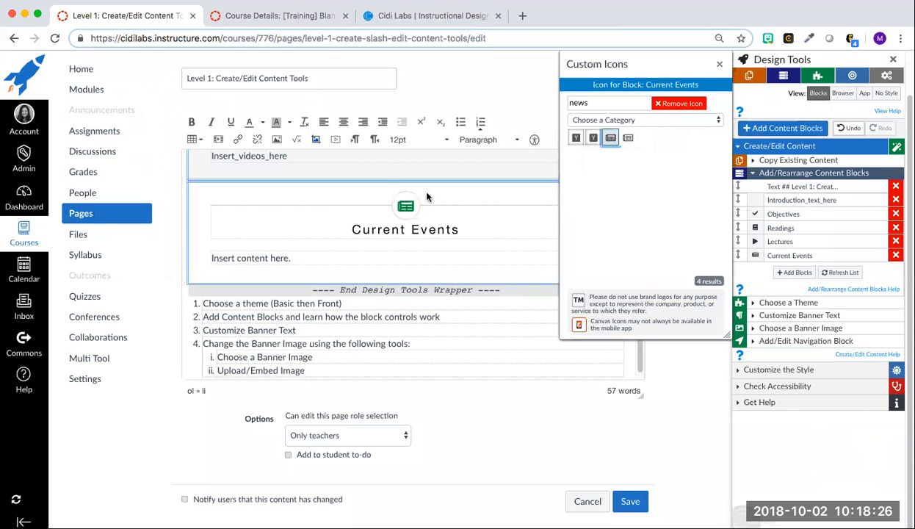
{"action": "scroll", "coordinate": [478, 217], "scroll_direction": "up", "scroll_amount": 2}
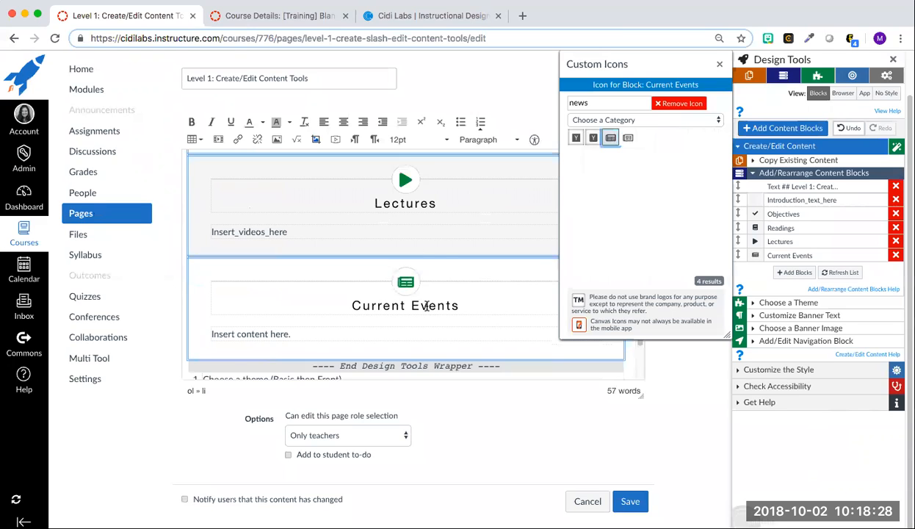
{"action": "left_click", "coordinate": [719, 122]}
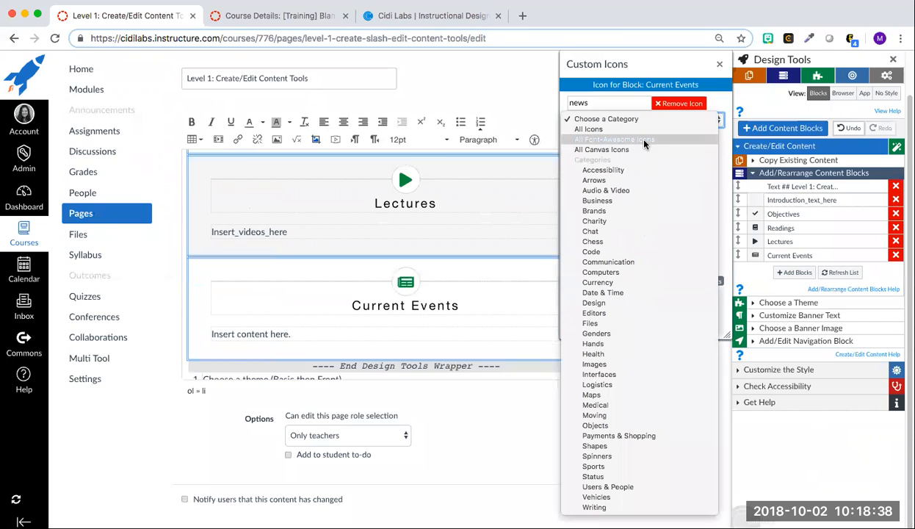
{"action": "left_click", "coordinate": [725, 98]}
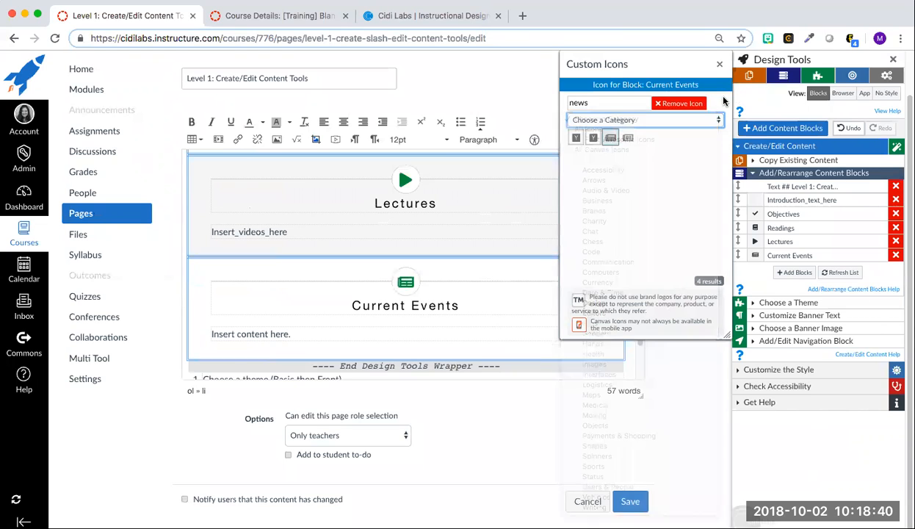
- Close the custom icon picker, rearrange the blocks as Current Events, Lectures, Objectives, Readings, and delete the Objectives block
{"action": "left_click", "coordinate": [719, 64]}
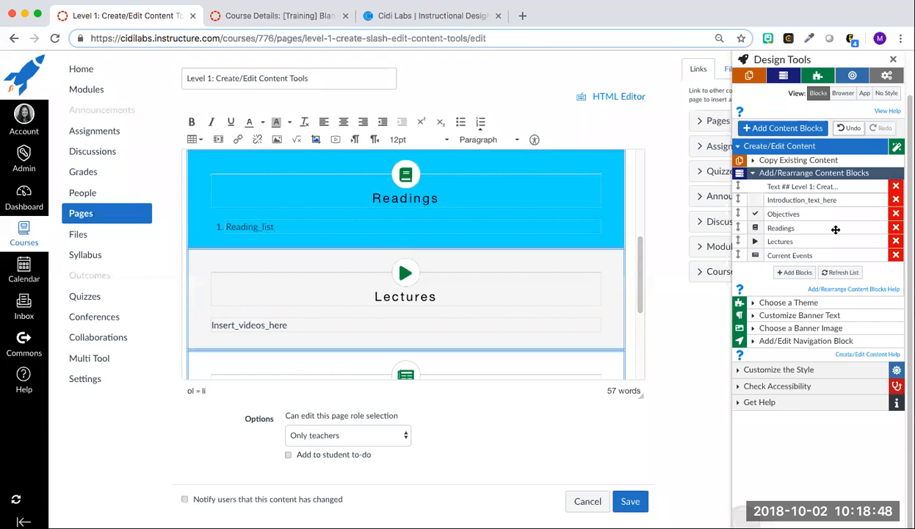
{"action": "left_click_drag", "start_coordinate": [738, 241], "coordinate": [742, 223]}
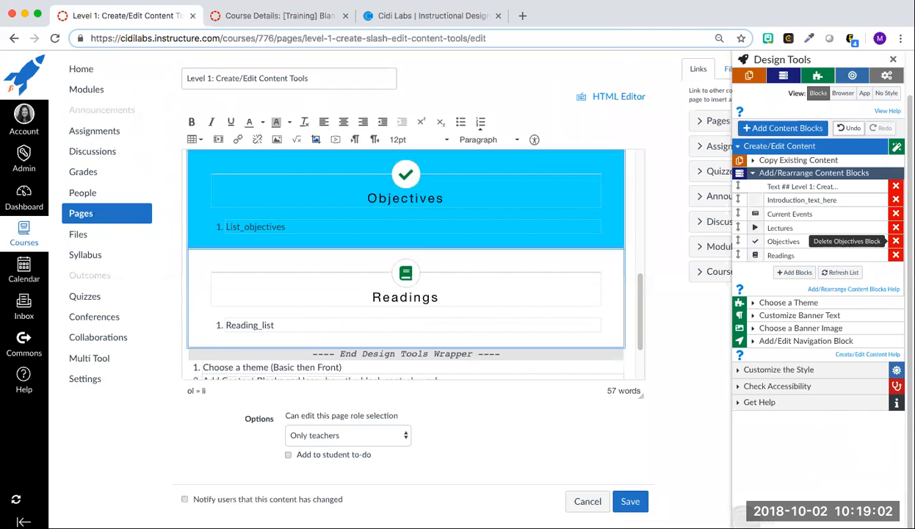
{"action": "left_click", "coordinate": [895, 242]}
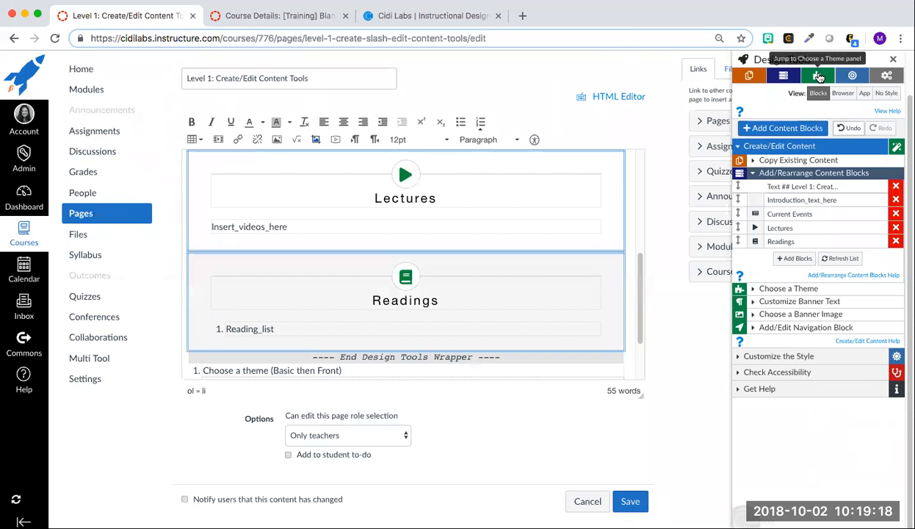
- Open the theme chooser, switch the page type from Basic Page to Front Page, and preview the Front Page themes
{"action": "left_click", "coordinate": [818, 76]}
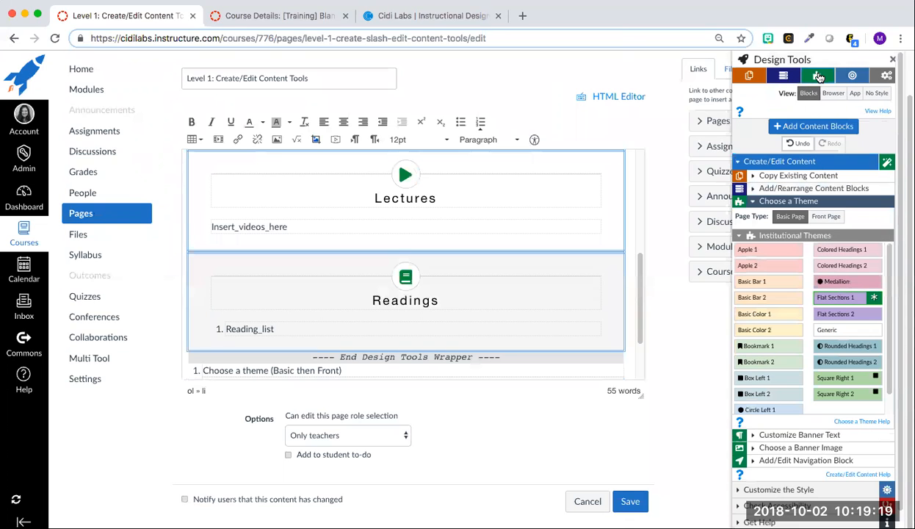
{"action": "left_click", "coordinate": [786, 219]}
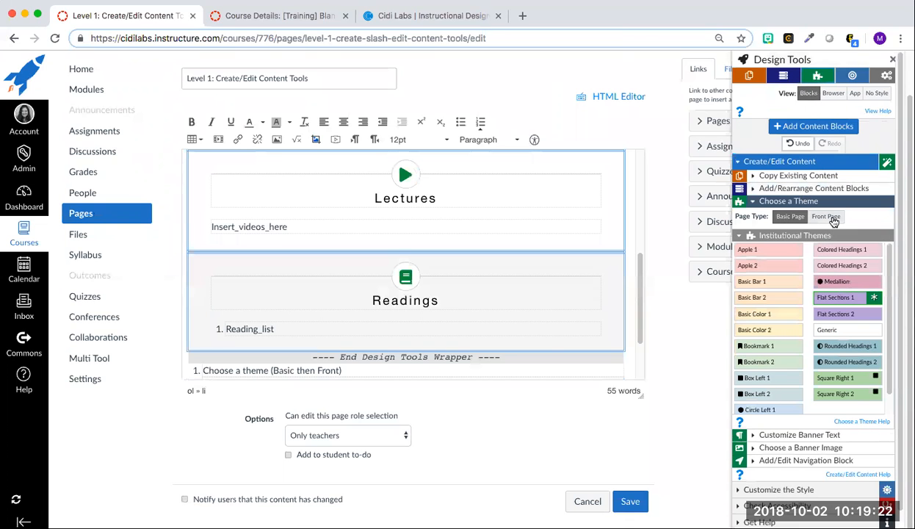
{"action": "left_click", "coordinate": [830, 217]}
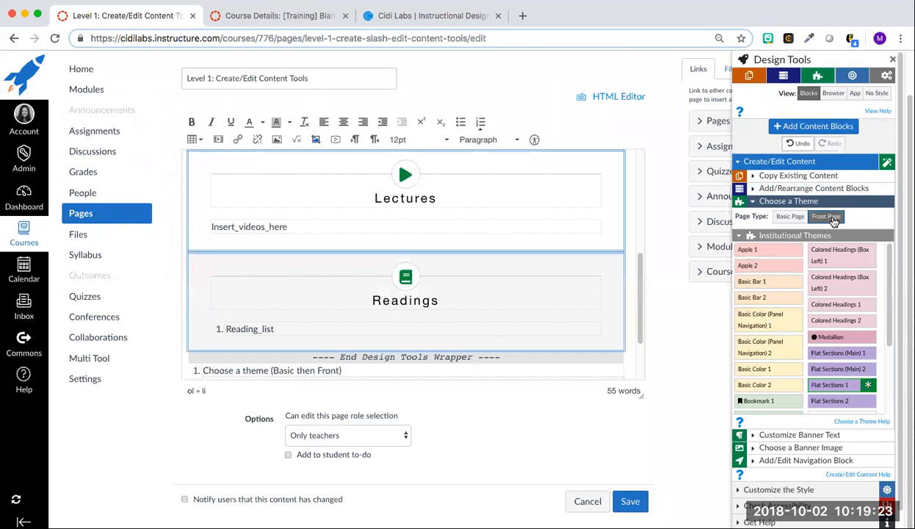
{"action": "left_click", "coordinate": [783, 221]}
{"action": "left_click", "coordinate": [818, 219]}
{"action": "left_click", "coordinate": [817, 218]}
{"action": "mouse_move", "coordinate": [770, 259]}
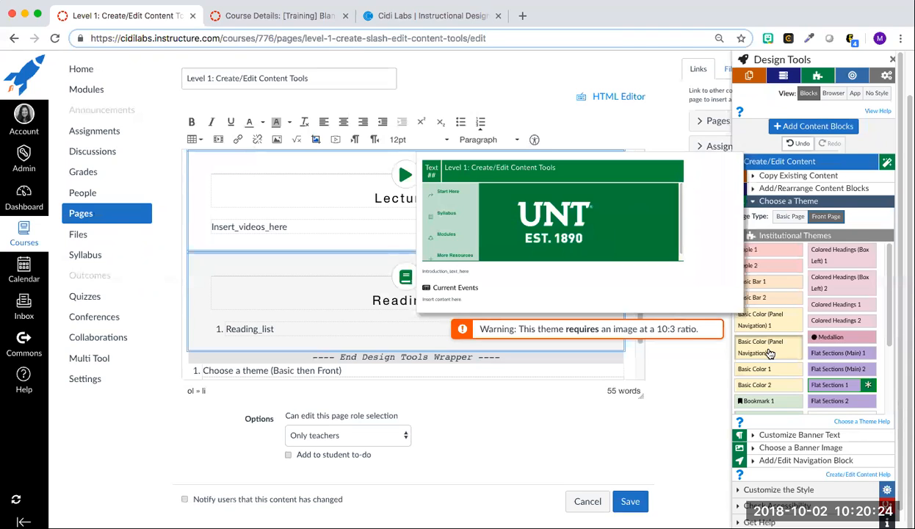
- Apply the Flat Sections (Main) 1 front page theme, compare it with Medallion, and return to Flat Sections (Main) 1
{"action": "left_click", "coordinate": [839, 355]}
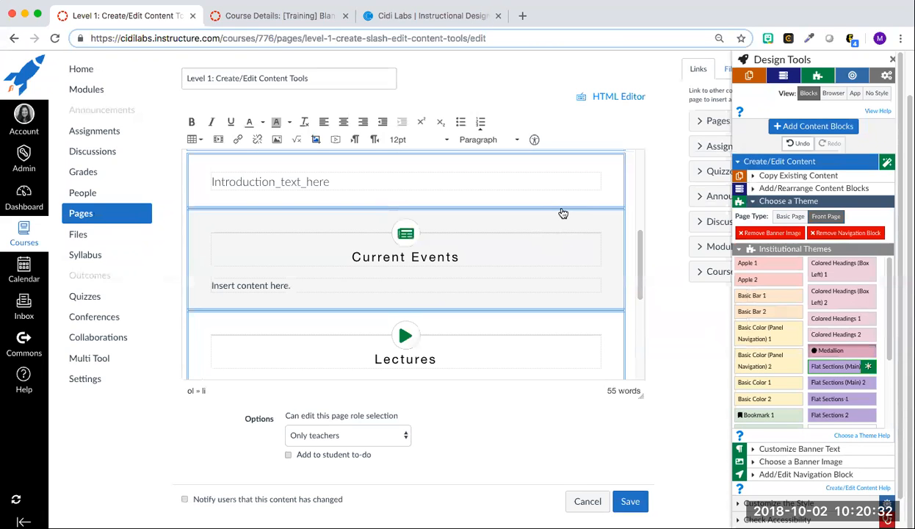
{"action": "scroll", "coordinate": [621, 255], "scroll_direction": "up", "scroll_amount": 10}
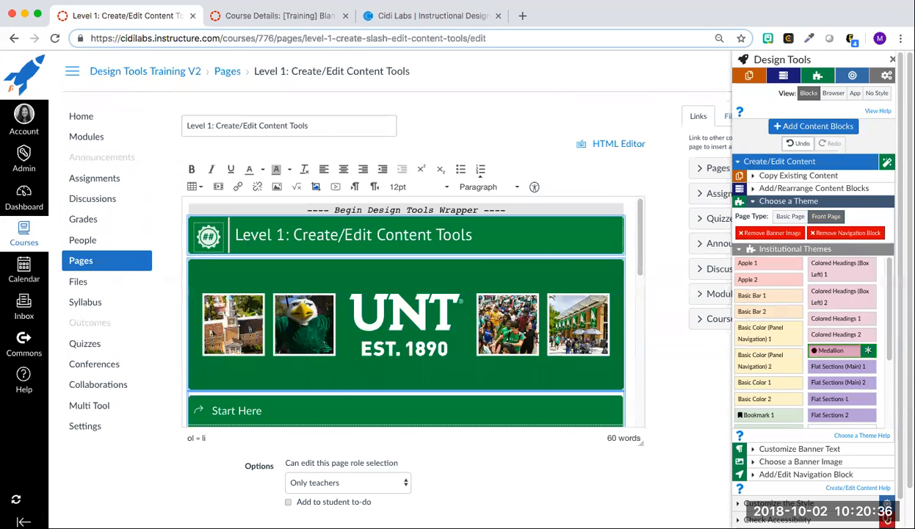
{"action": "scroll", "coordinate": [340, 398], "scroll_direction": "down", "scroll_amount": 2}
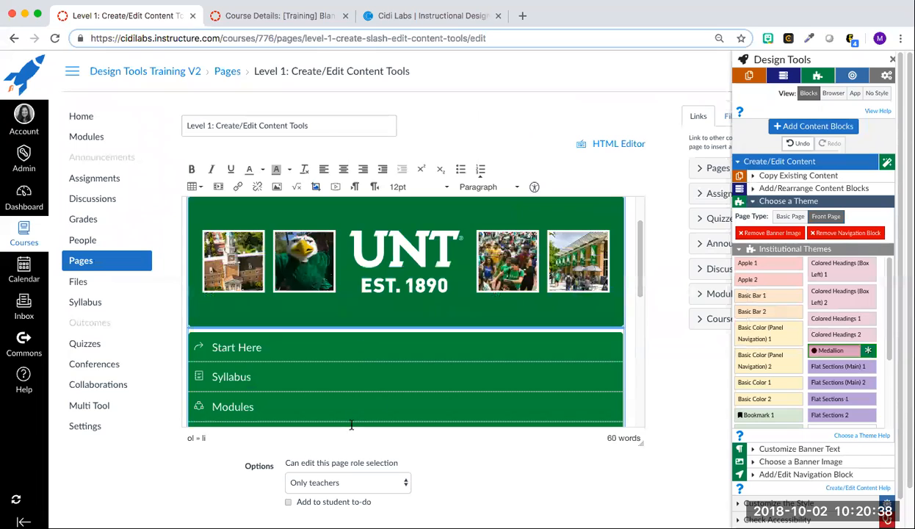
{"action": "left_click", "coordinate": [820, 373]}
{"action": "scroll", "coordinate": [438, 316], "scroll_direction": "up", "scroll_amount": 3}
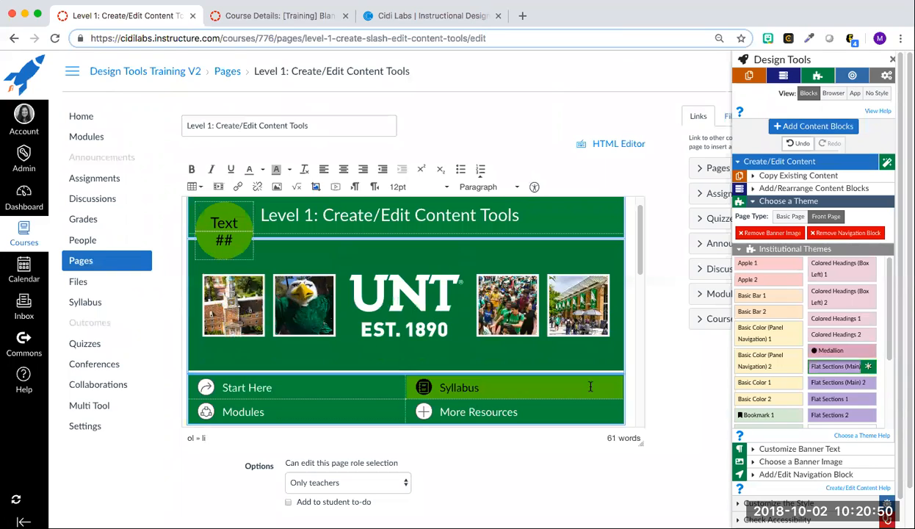
- Customize the banner text with the unit name Cidi, the unit number Labs and the content title Welcome
{"action": "left_click", "coordinate": [807, 449]}
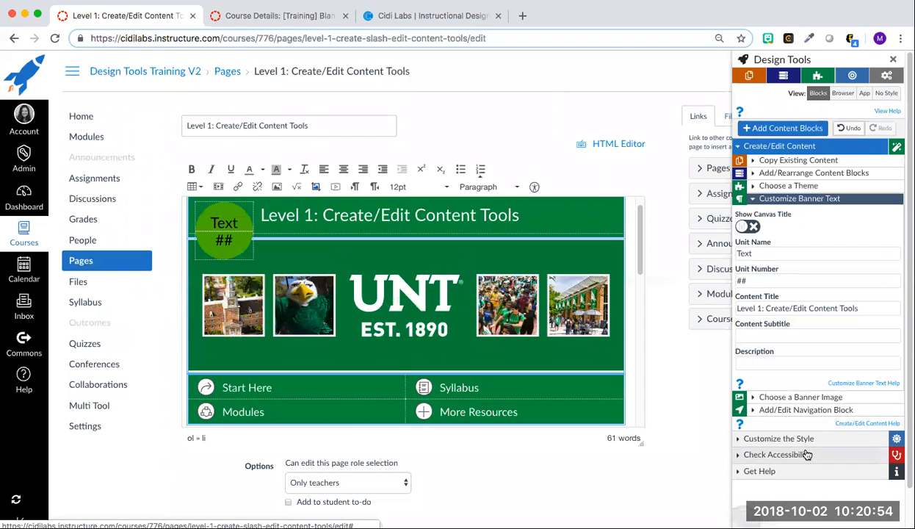
{"action": "double_click", "coordinate": [759, 252]}
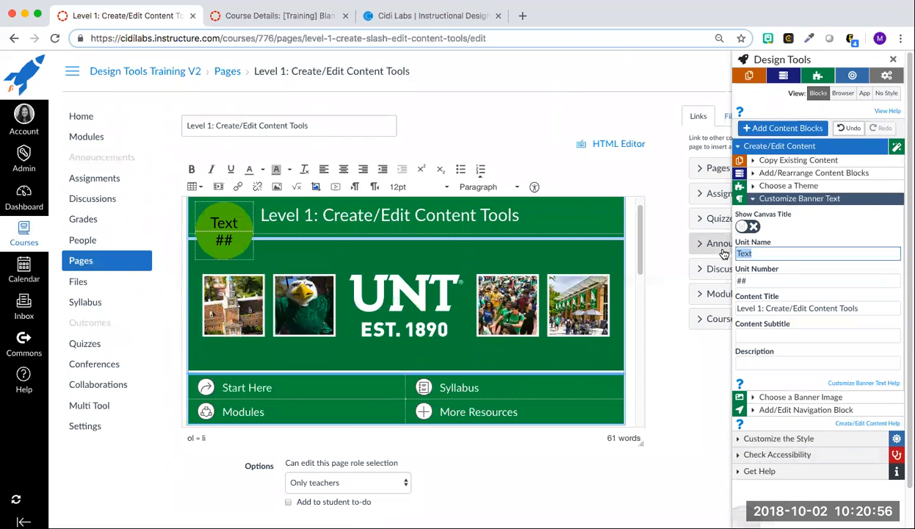
{"action": "type", "text": "Cidi"}
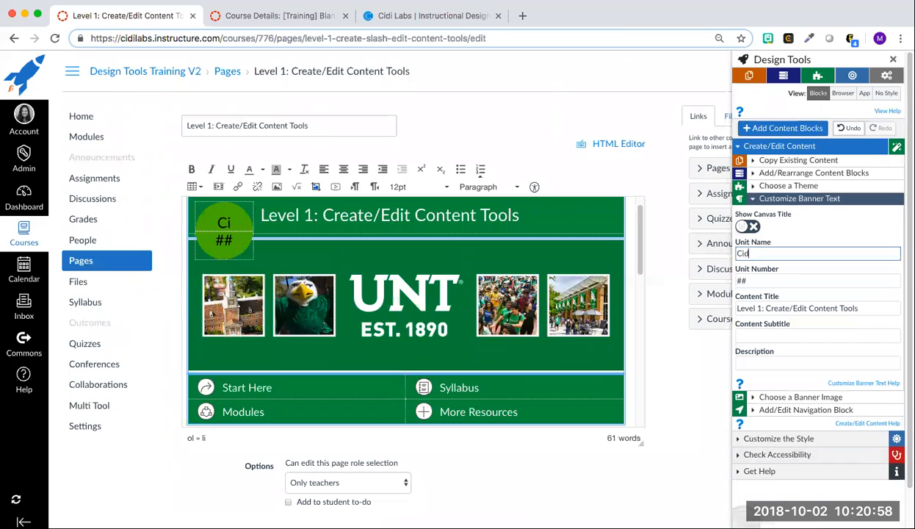
{"action": "key", "text": "Tab"}
{"action": "type", "text": "Labs"}
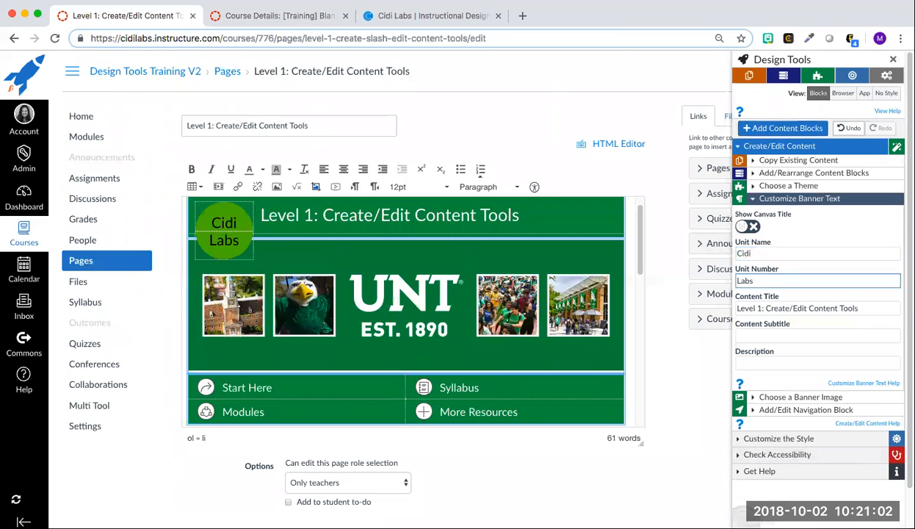
{"action": "key", "text": "Tab"}
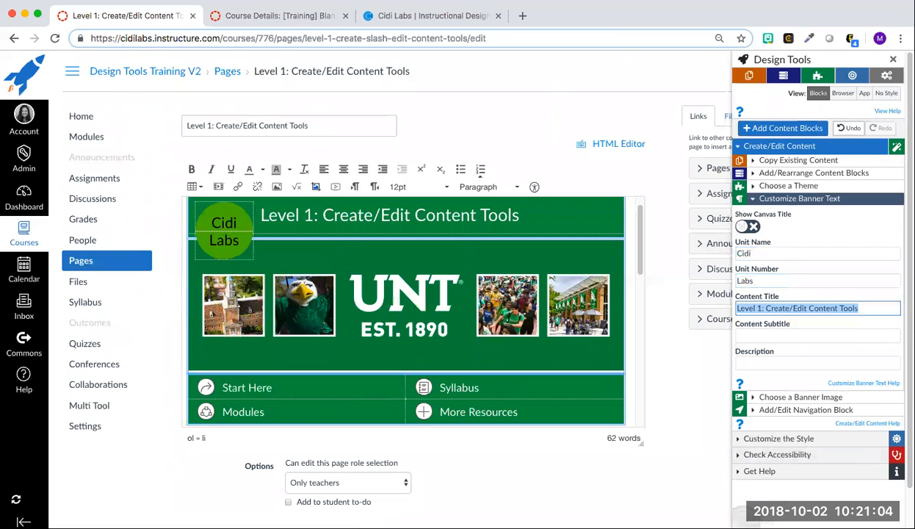
{"action": "type", "text": "Welcome"}
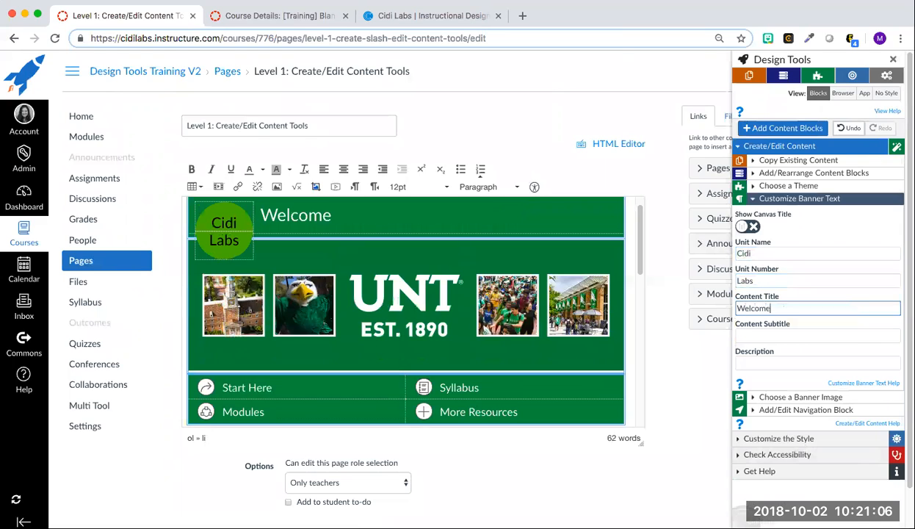
- Set the banner's content subtitle to Subtitle and its description to Descrp
{"action": "key", "text": "Tab"}
{"action": "type", "text": "Subtitle"}
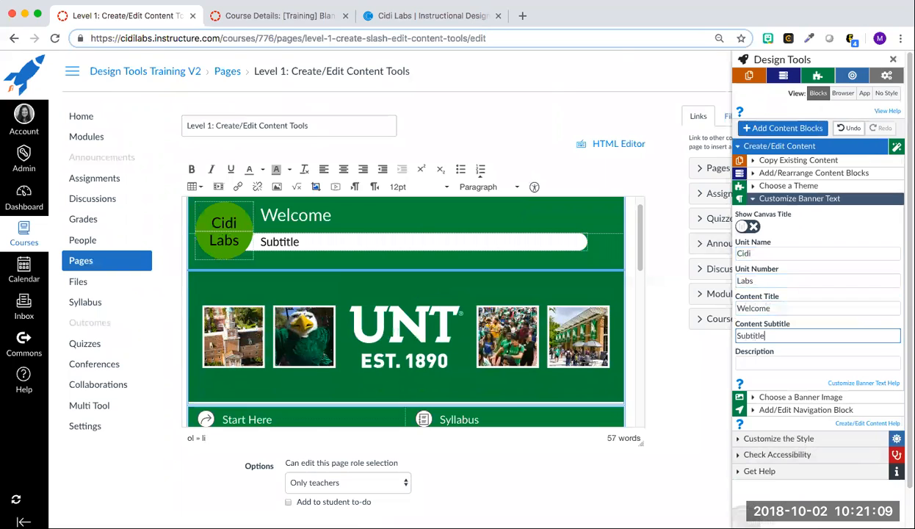
{"action": "key", "text": "Tab"}
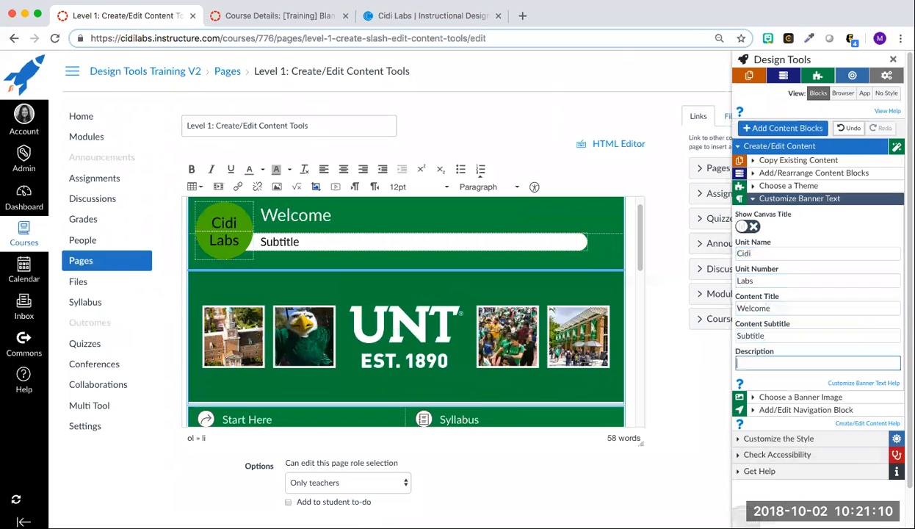
{"action": "type", "text": "Descrp"}
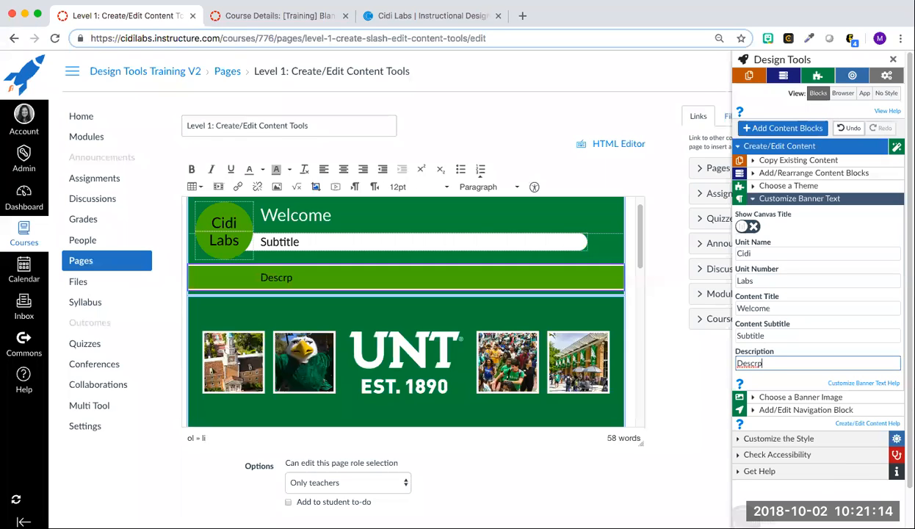
- Clear the banner's description and content subtitle
{"action": "key", "text": "BackSpace"}
{"action": "key", "text": "BackSpace"}
{"action": "key", "text": "BackSpace"}
{"action": "key", "text": "BackSpace"}
{"action": "key", "text": "BackSpace"}
{"action": "key", "text": "BackSpace"}
{"action": "left_click", "coordinate": [773, 335]}
{"action": "double_click", "coordinate": [737, 335]}
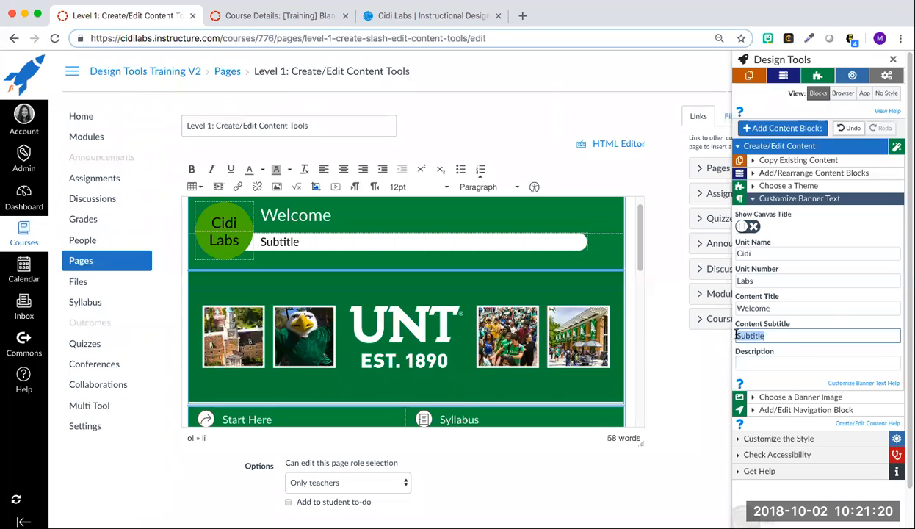
{"action": "key", "text": "BackSpace"}
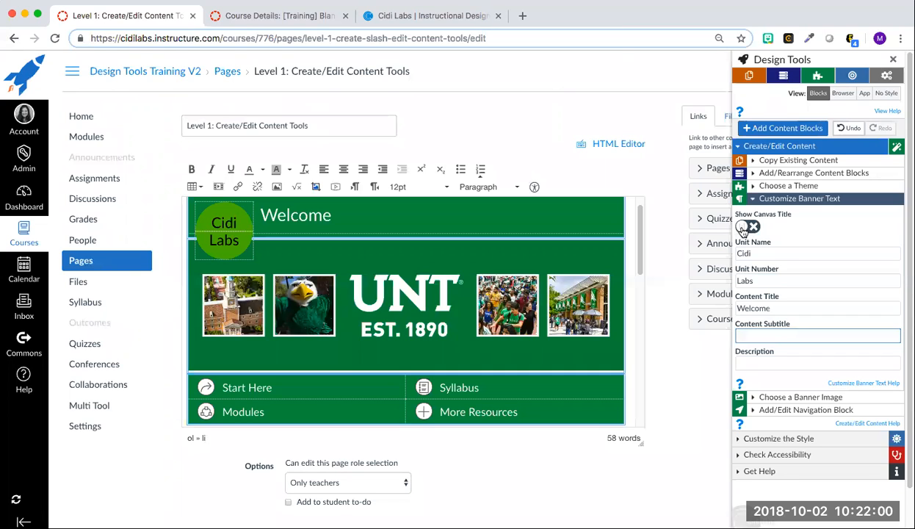
- Switch the Show Canvas Title option on and back off
{"action": "scroll", "coordinate": [749, 230], "scroll_direction": "down", "scroll_amount": 1}
{"action": "left_click", "coordinate": [755, 228]}
{"action": "left_click", "coordinate": [753, 228]}
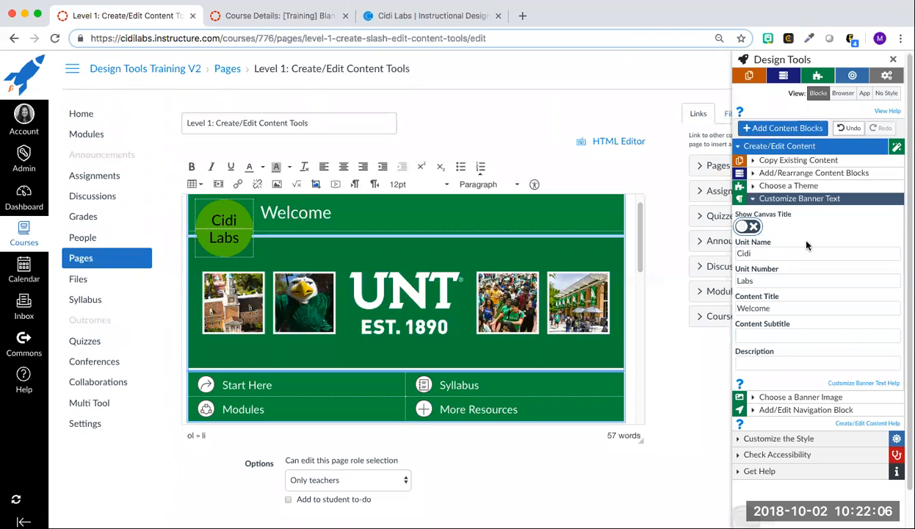
{"action": "scroll", "coordinate": [823, 309], "scroll_direction": "down", "scroll_amount": 1}
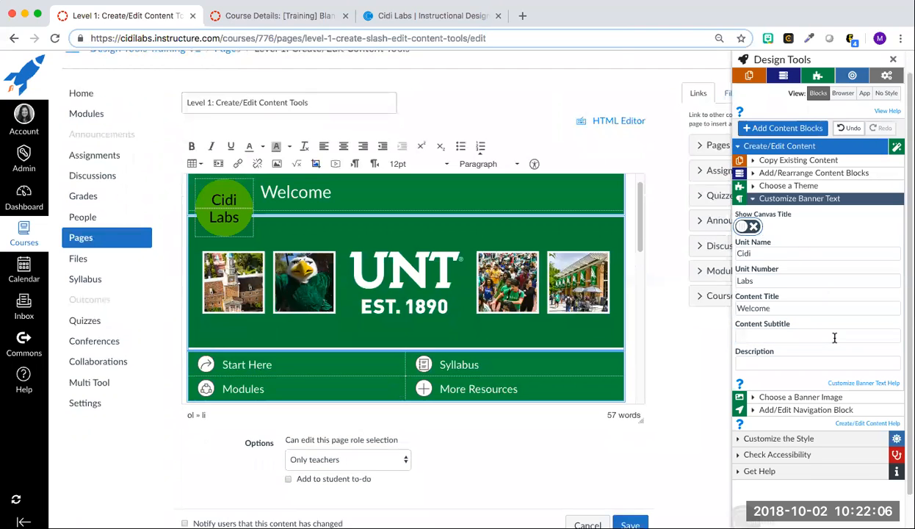
- Open the banner image chooser and browse to the UNT Banners and Desert and Sky collections
{"action": "left_click", "coordinate": [764, 400]}
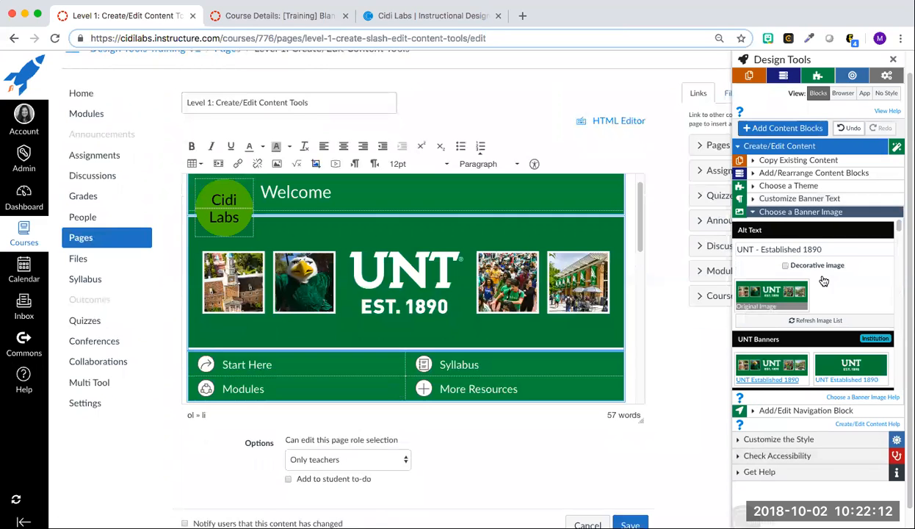
{"action": "scroll", "coordinate": [866, 265], "scroll_direction": "down", "scroll_amount": 1}
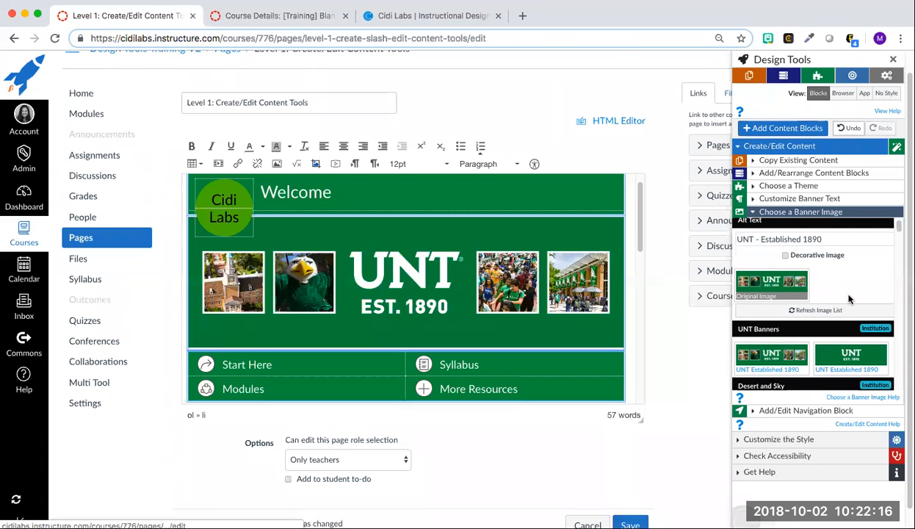
{"action": "scroll", "coordinate": [830, 287], "scroll_direction": "down", "scroll_amount": 3}
{"action": "scroll", "coordinate": [832, 287], "scroll_direction": "down", "scroll_amount": 2}
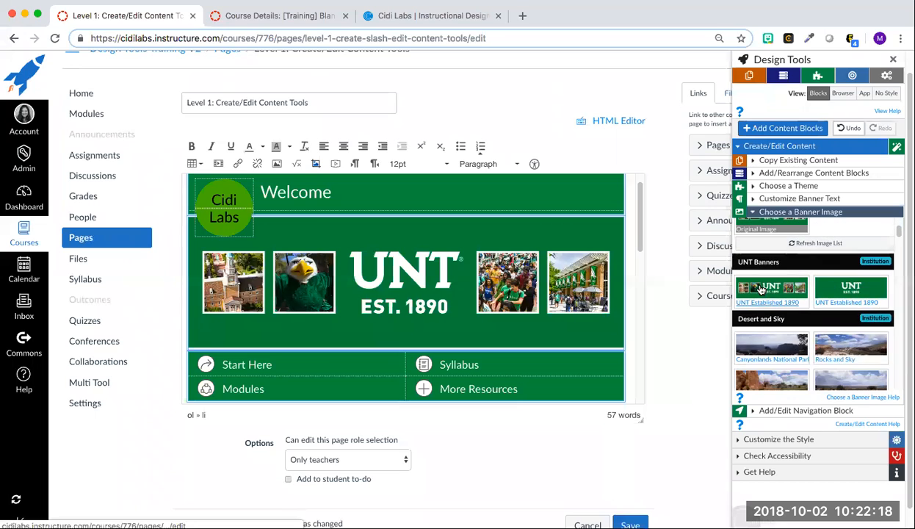
- Apply the UNT Established 1890 banner image without photos and review it on the page
{"action": "left_click", "coordinate": [841, 287]}
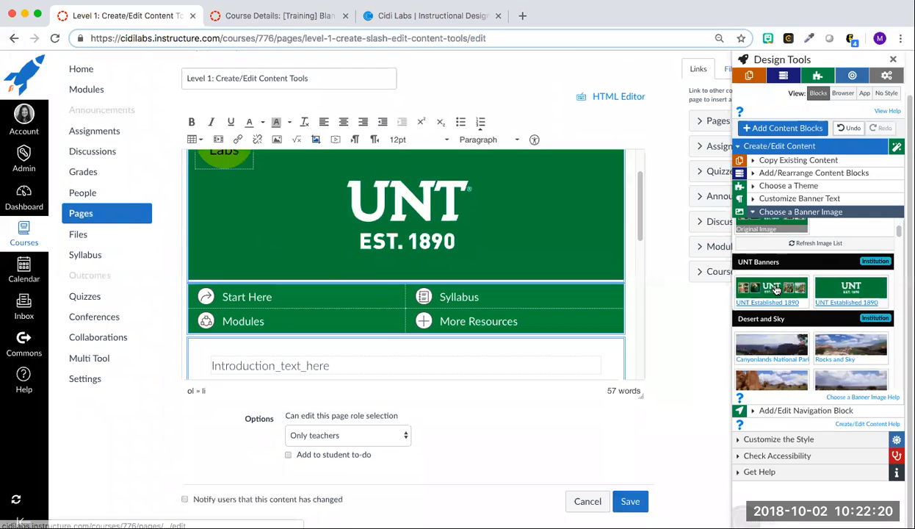
{"action": "left_click", "coordinate": [849, 289]}
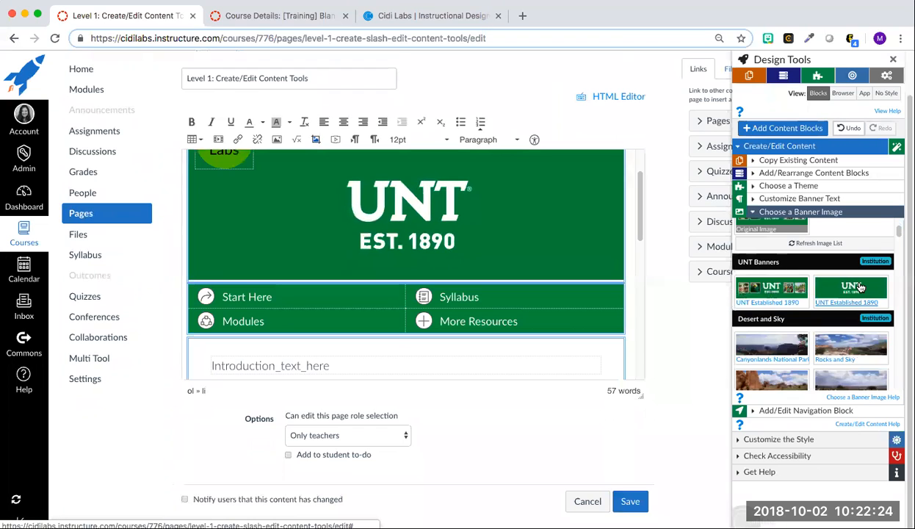
{"action": "scroll", "coordinate": [405, 235], "scroll_direction": "up", "scroll_amount": 1}
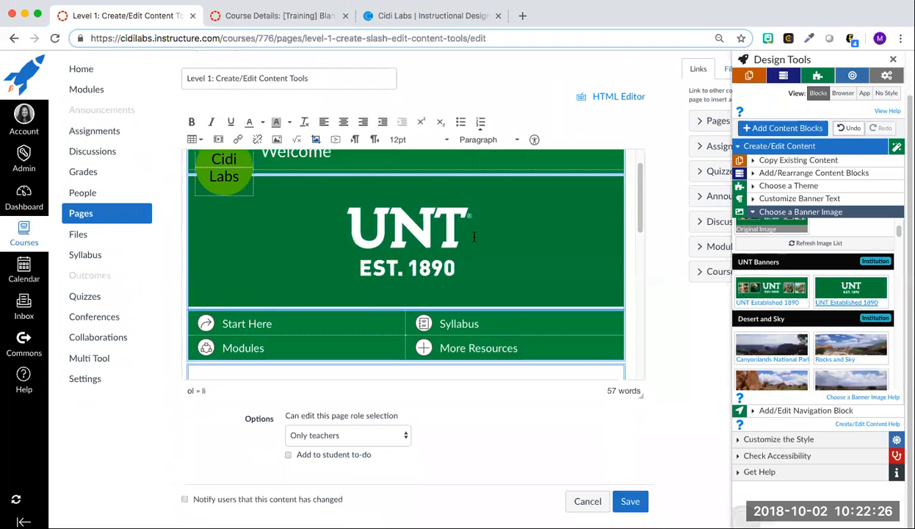
{"action": "scroll", "coordinate": [771, 330], "scroll_direction": "down", "scroll_amount": 1}
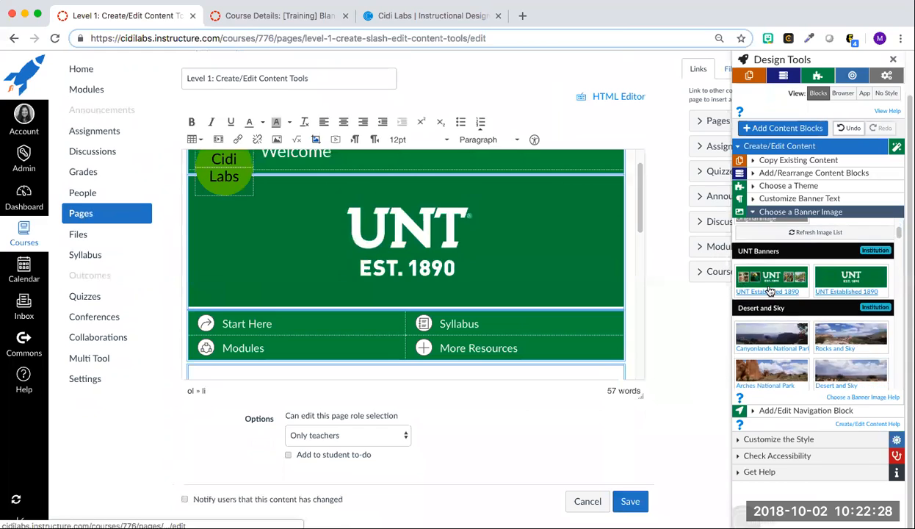
{"action": "scroll", "coordinate": [767, 302], "scroll_direction": "up", "scroll_amount": 2}
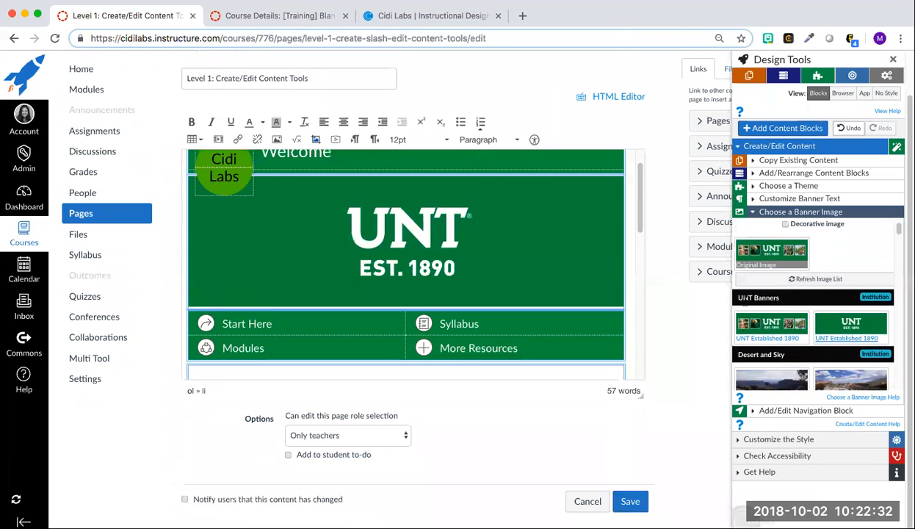
{"action": "scroll", "coordinate": [791, 314], "scroll_direction": "up", "scroll_amount": 1}
- Set the page's banner to the Desert and Sky image from the Desert and Sky collection
{"action": "scroll", "coordinate": [793, 317], "scroll_direction": "down", "scroll_amount": 1}
{"action": "scroll", "coordinate": [793, 318], "scroll_direction": "down", "scroll_amount": 1}
{"action": "left_click", "coordinate": [768, 362]}
{"action": "left_click", "coordinate": [839, 353]}
{"action": "scroll", "coordinate": [832, 339], "scroll_direction": "down", "scroll_amount": 3}
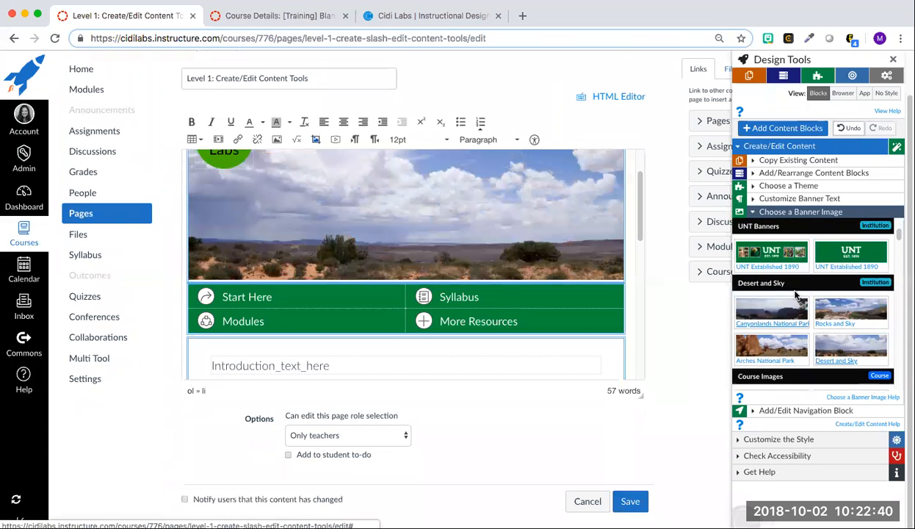
{"action": "scroll", "coordinate": [785, 345], "scroll_direction": "down", "scroll_amount": 1}
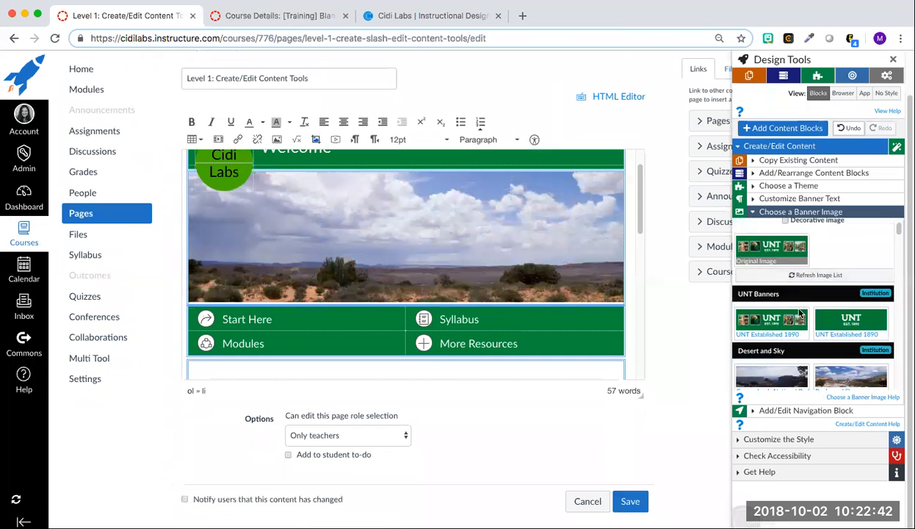
{"action": "scroll", "coordinate": [793, 360], "scroll_direction": "up", "scroll_amount": 1}
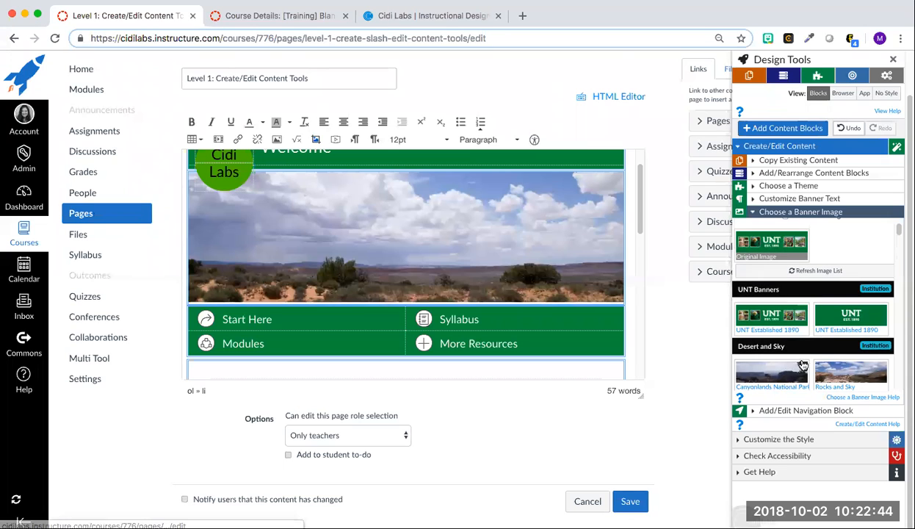
- Set the page's banner to the 2016-10-18_212625.png image from the Course Images collection
{"action": "scroll", "coordinate": [830, 368], "scroll_direction": "down", "scroll_amount": 1}
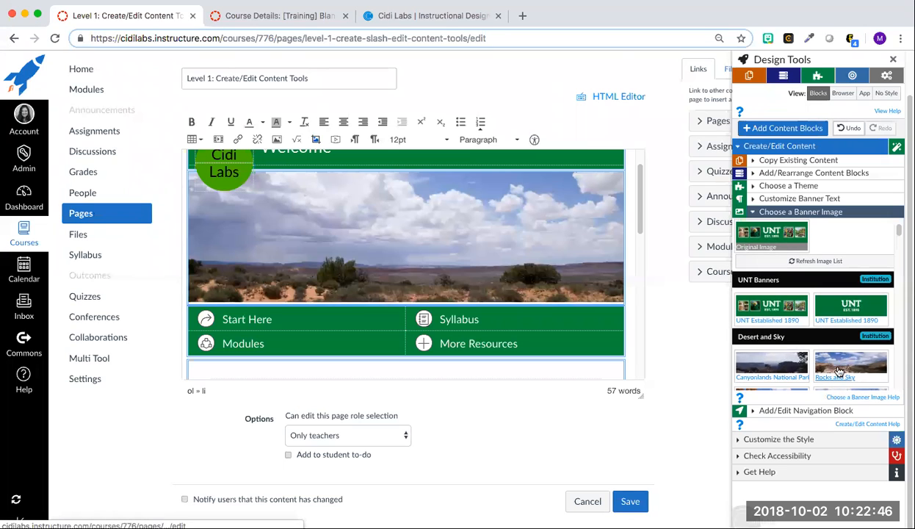
{"action": "scroll", "coordinate": [840, 371], "scroll_direction": "down", "scroll_amount": 5}
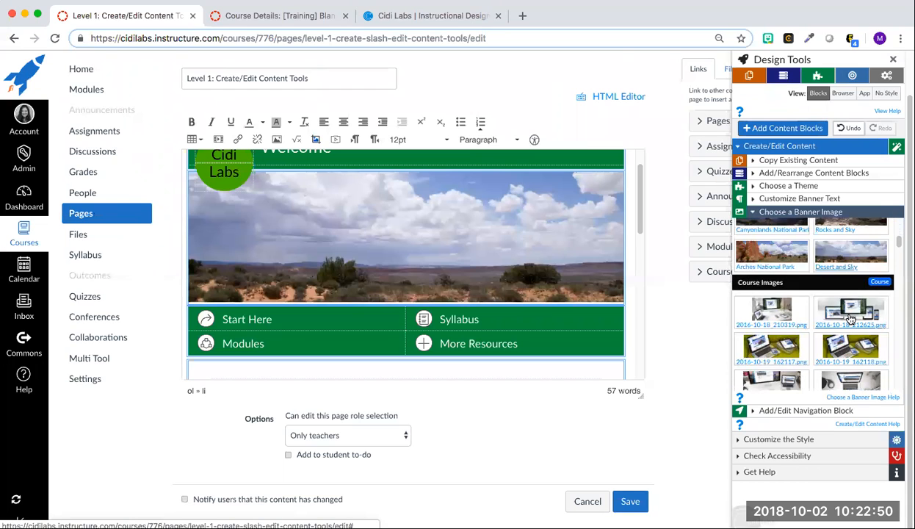
{"action": "scroll", "coordinate": [621, 283], "scroll_direction": "down", "scroll_amount": 1}
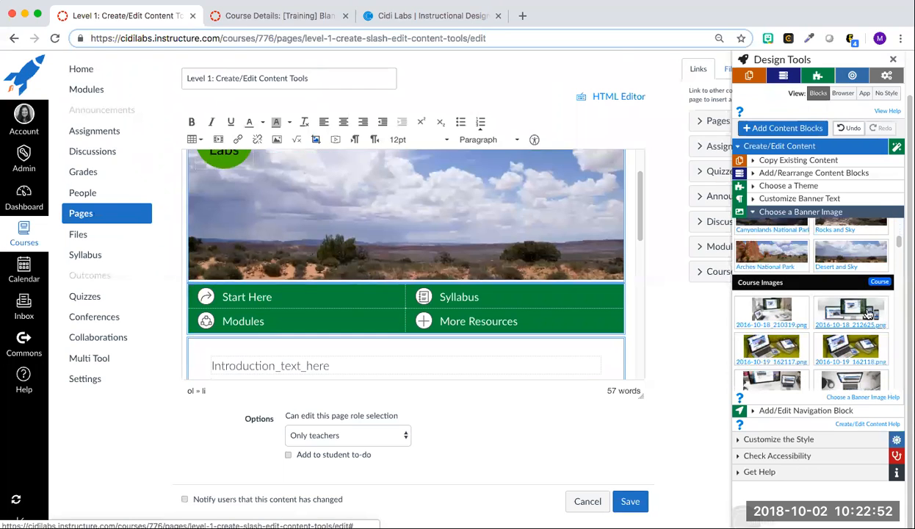
{"action": "left_click", "coordinate": [852, 307]}
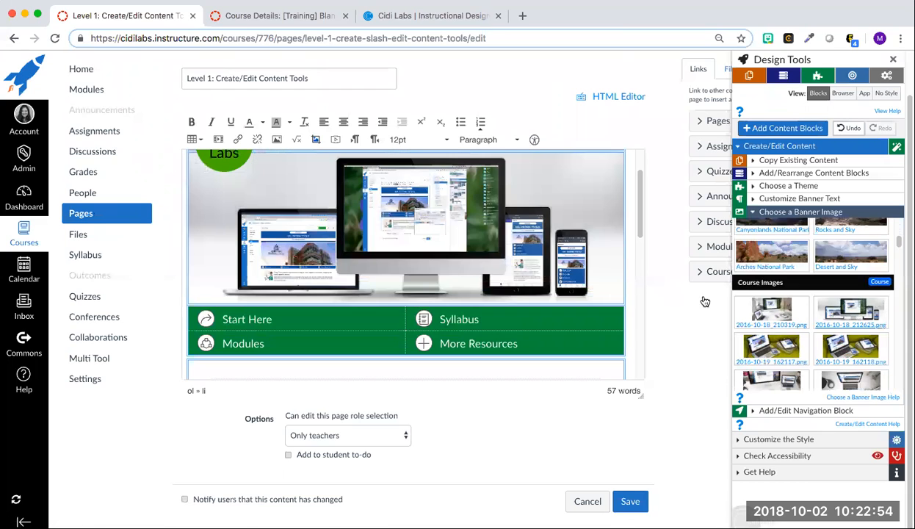
- Replace the banner with the course image of a laptop, phone and tablet on a green couch
{"action": "scroll", "coordinate": [859, 274], "scroll_direction": "up", "scroll_amount": 2}
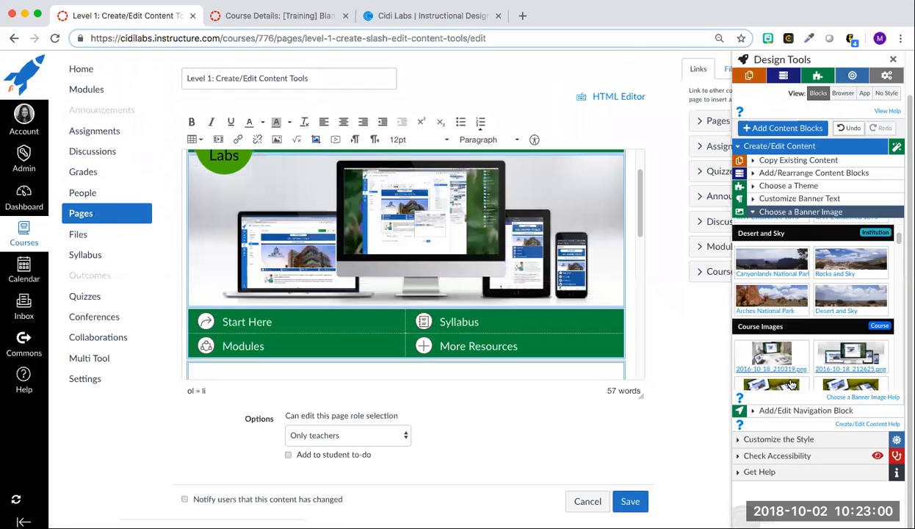
{"action": "scroll", "coordinate": [791, 321], "scroll_direction": "down", "scroll_amount": 4}
{"action": "left_click", "coordinate": [791, 321]}
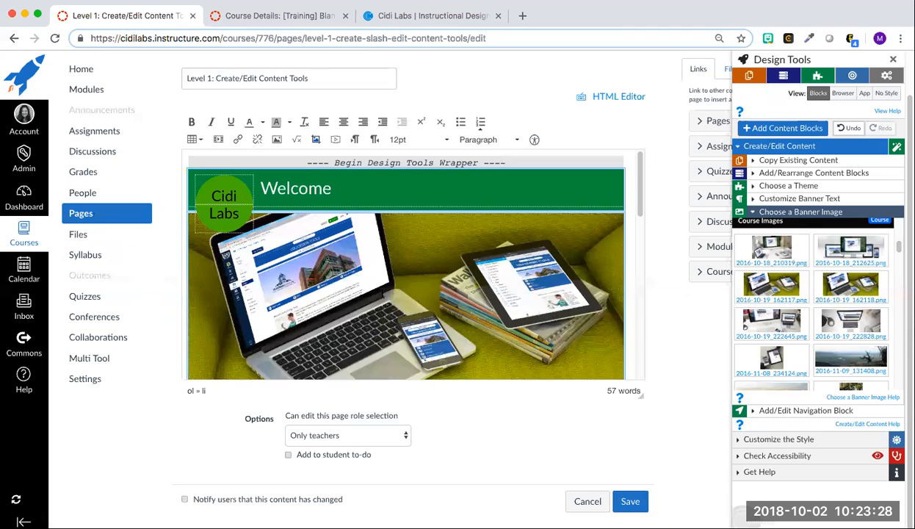
- Select the banner image on the page and load the canyon Unsplash JPG from the Desktop into the Upload/Embed Image tool
{"action": "left_click", "coordinate": [451, 306]}
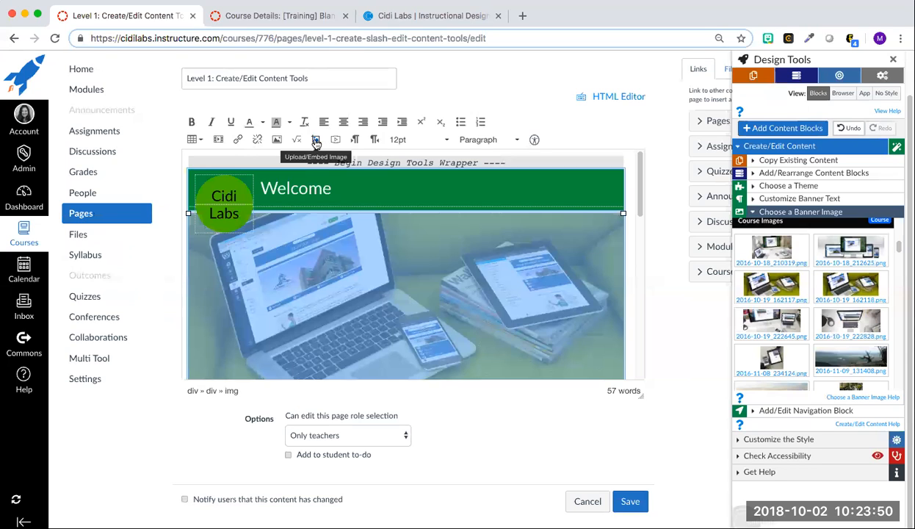
{"action": "left_click", "coordinate": [316, 141]}
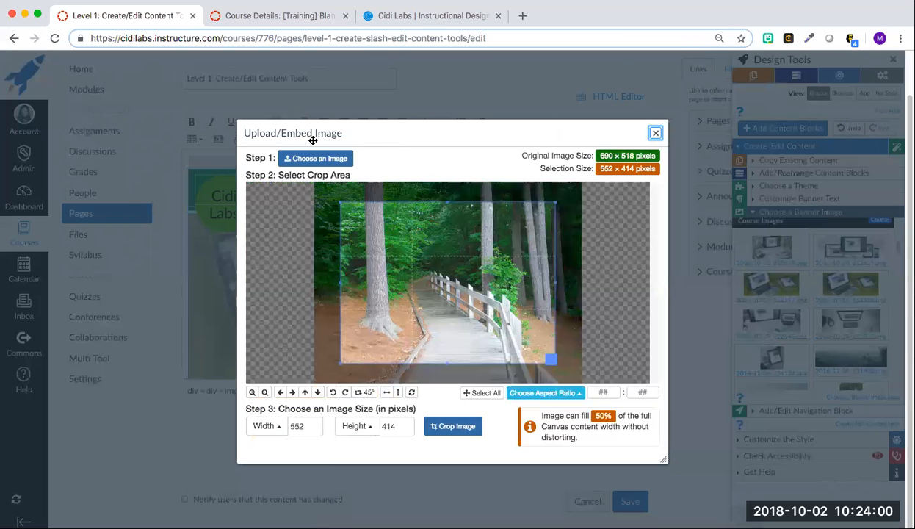
{"action": "left_click", "coordinate": [301, 160]}
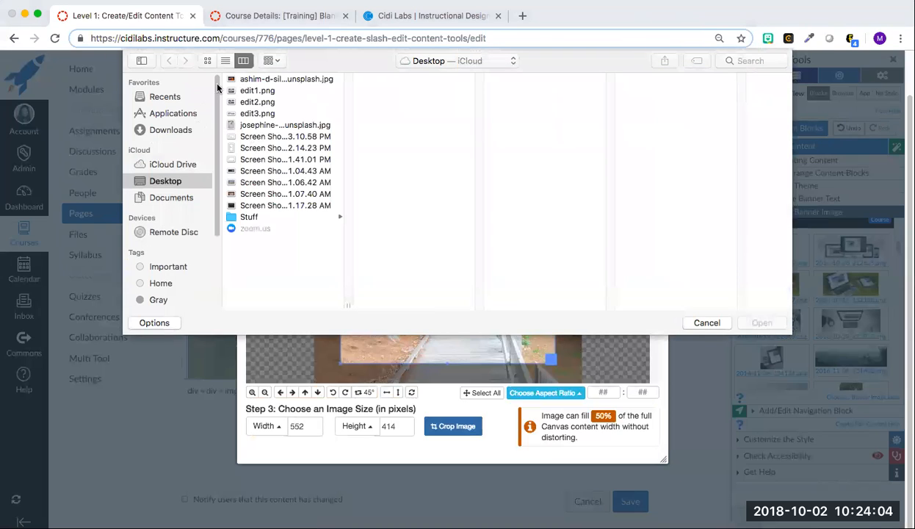
{"action": "left_click", "coordinate": [279, 81]}
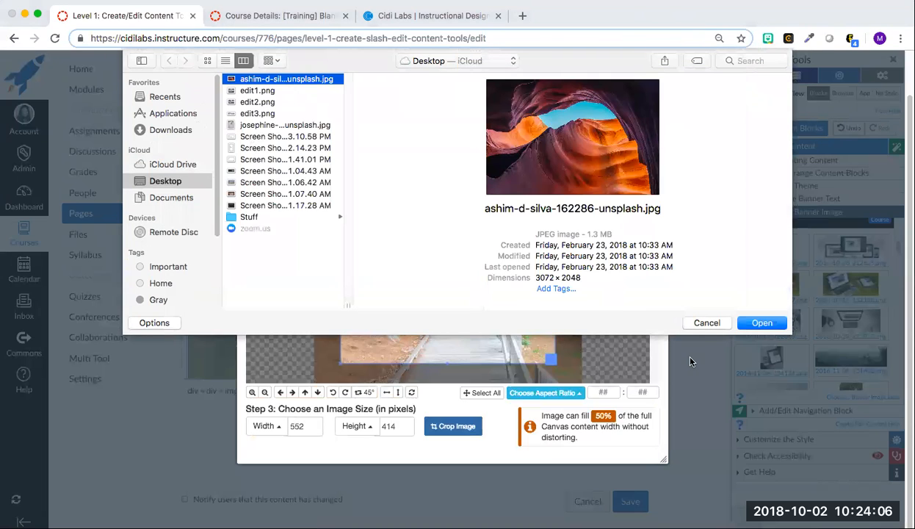
{"action": "left_click", "coordinate": [759, 328]}
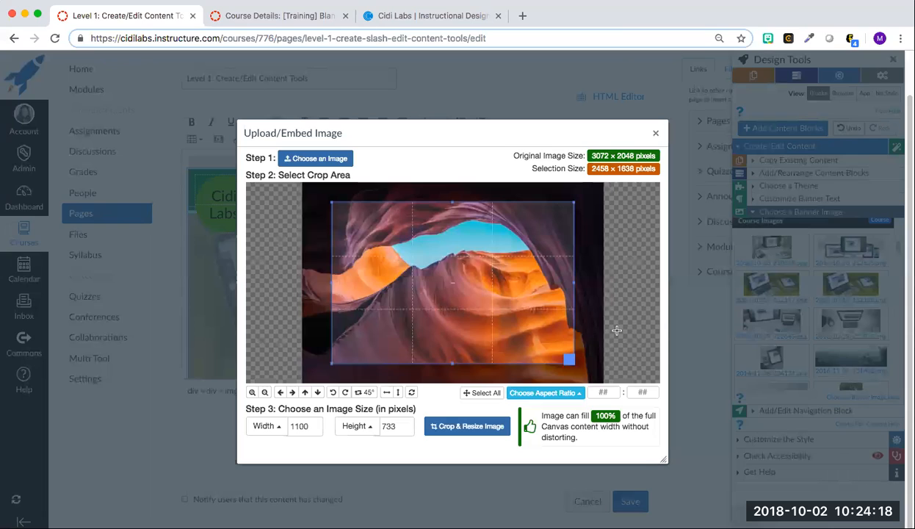
- Set the crop aspect ratio to 10:3 and fit the crop area to the full image width, about 3072 × 922 pixels, over the arch
{"action": "left_click", "coordinate": [545, 393]}
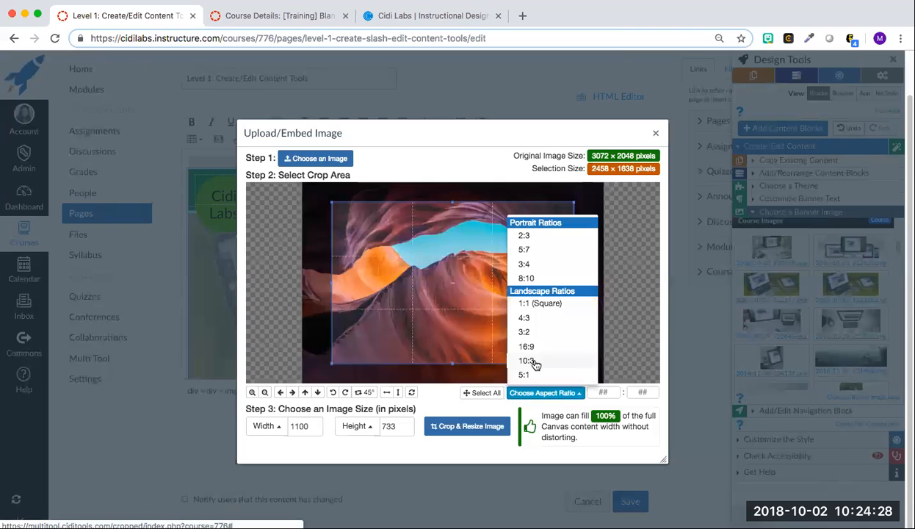
{"action": "left_click", "coordinate": [527, 360]}
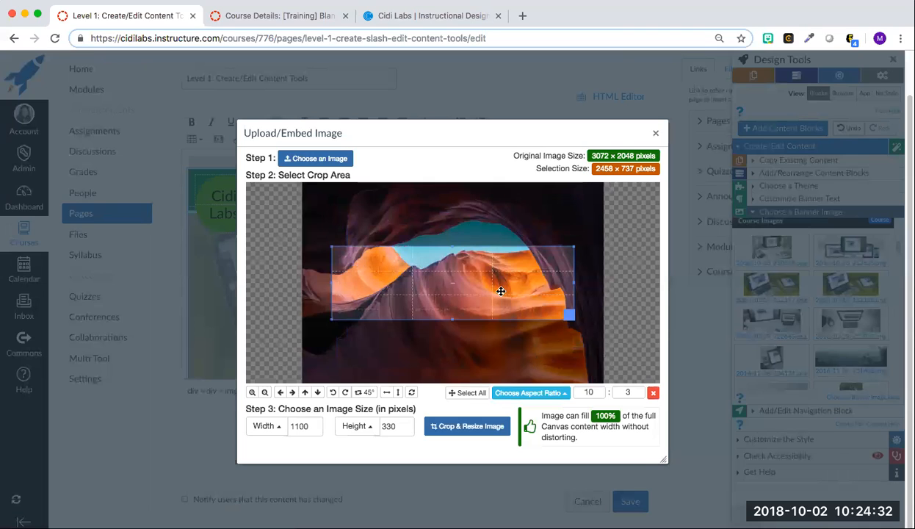
{"action": "left_click_drag", "start_coordinate": [441, 285], "coordinate": [429, 267]}
{"action": "left_click_drag", "start_coordinate": [543, 289], "coordinate": [598, 304]}
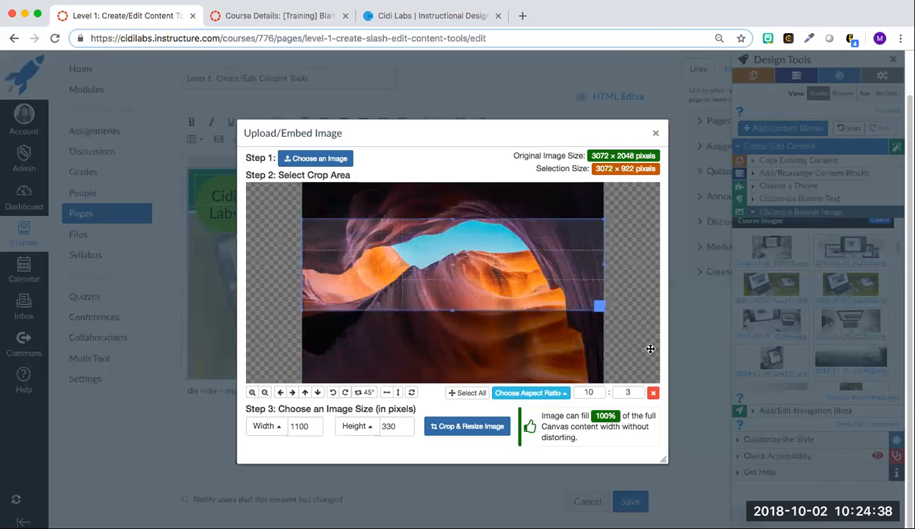
{"action": "left_click_drag", "start_coordinate": [473, 276], "coordinate": [465, 247]}
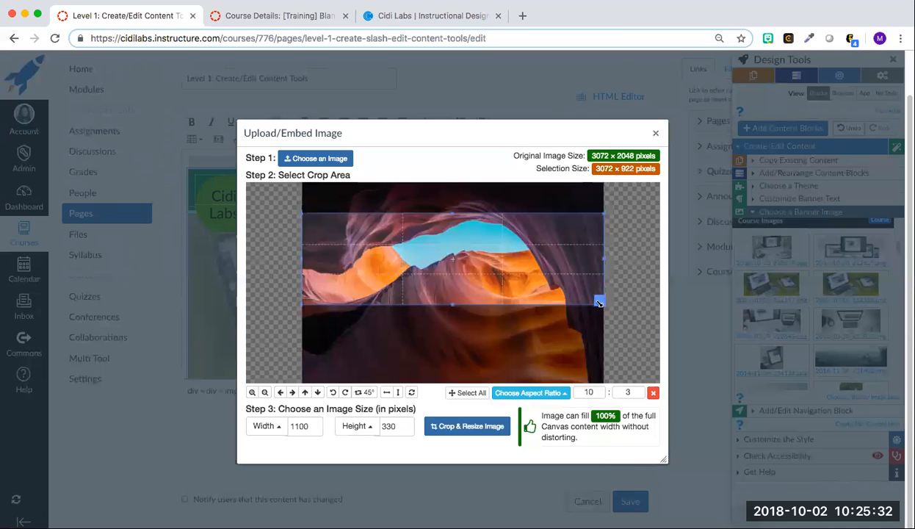
- Shrink the crop area to about 540 × 162 pixels and enlarge it back across the image
{"action": "left_click_drag", "start_coordinate": [599, 299], "coordinate": [354, 226]}
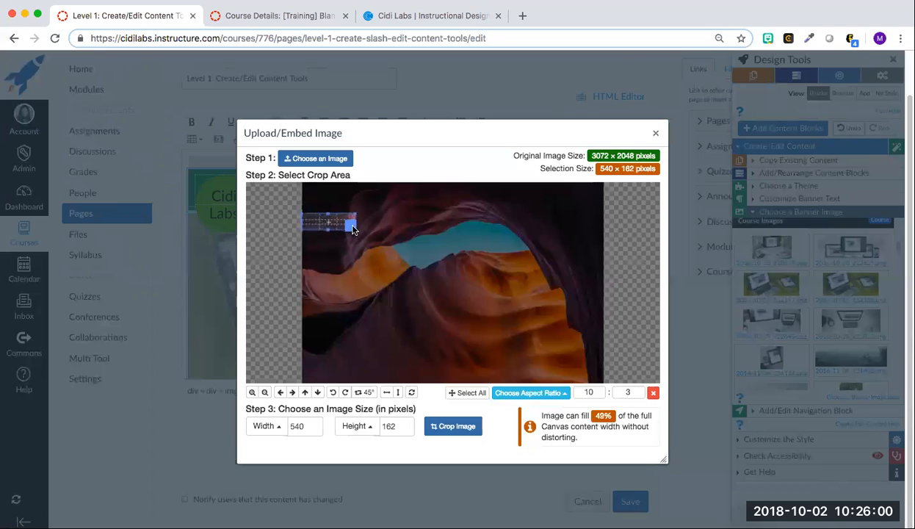
{"action": "left_click_drag", "start_coordinate": [352, 224], "coordinate": [449, 255]}
{"action": "left_click_drag", "start_coordinate": [431, 468], "coordinate": [481, 430]}
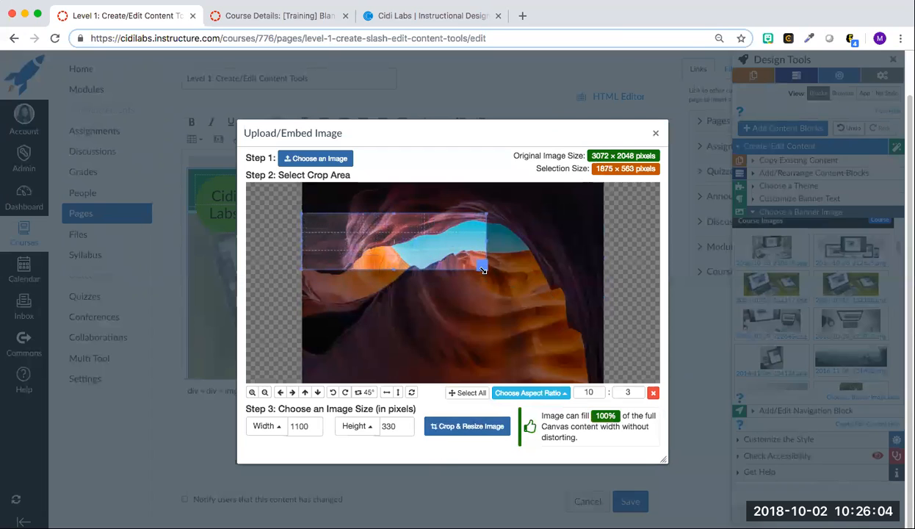
{"action": "left_click_drag", "start_coordinate": [481, 264], "coordinate": [618, 298]}
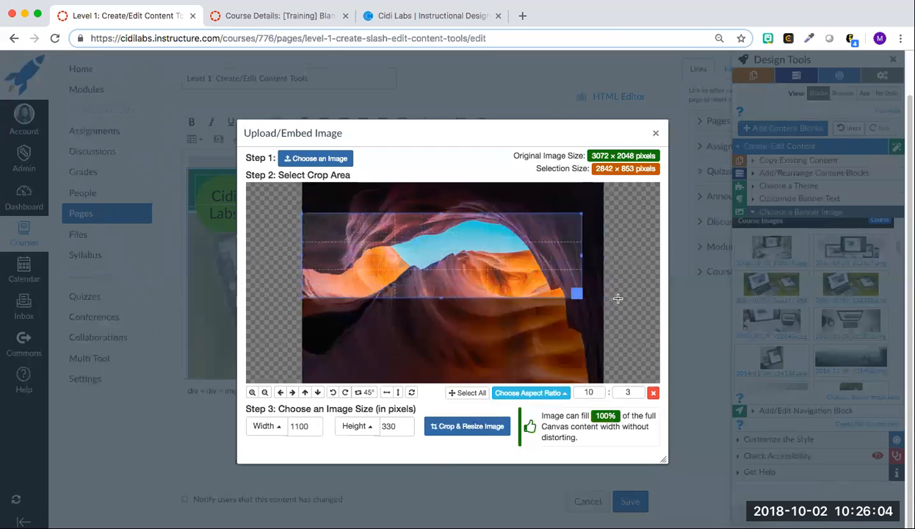
- Crop and resize the image to 1100 × 330 pixels, then upload and embed it as the page banner
{"action": "left_click", "coordinate": [470, 431]}
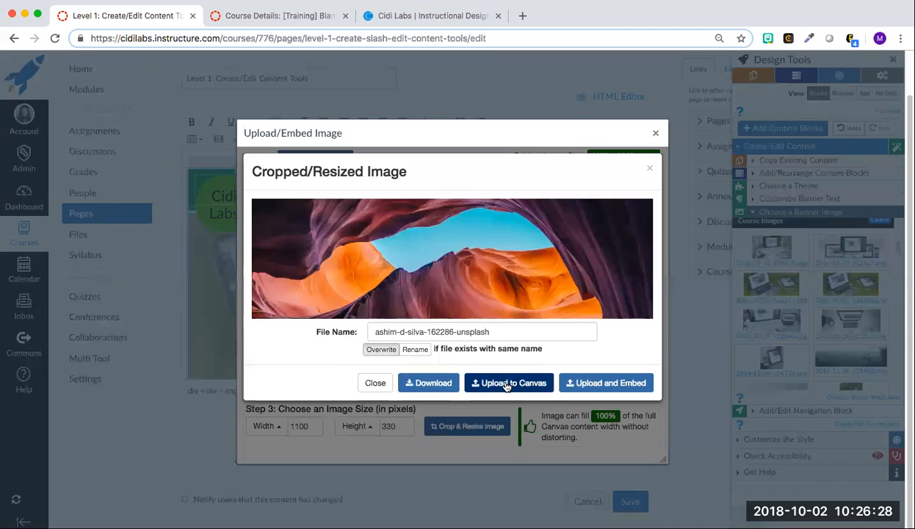
{"action": "left_click", "coordinate": [617, 385]}
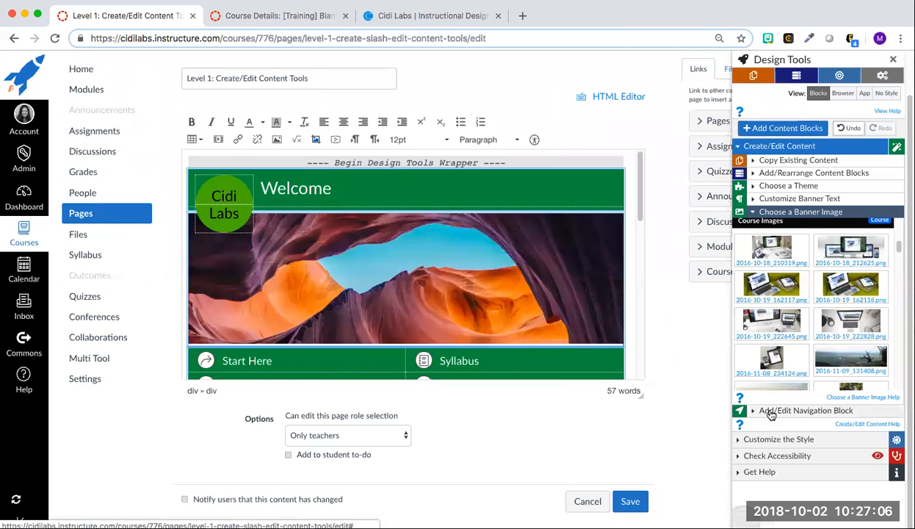
- Rename the Start Here item in the navigation block as Begin Here
{"action": "left_click", "coordinate": [771, 413]}
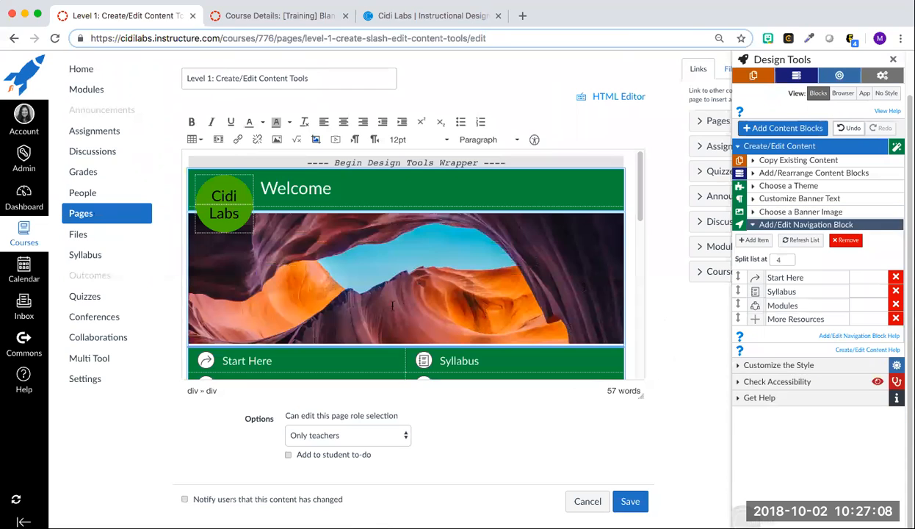
{"action": "scroll", "coordinate": [433, 268], "scroll_direction": "down", "scroll_amount": 3}
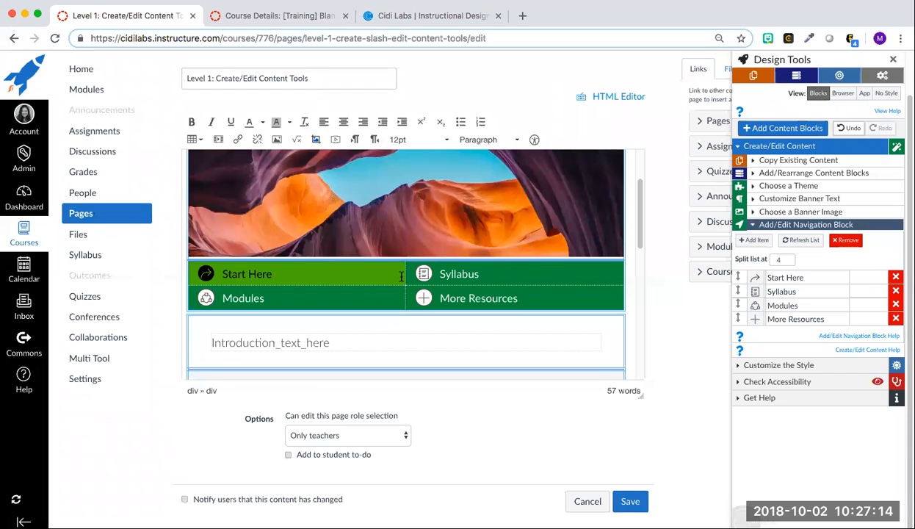
{"action": "left_click", "coordinate": [811, 277]}
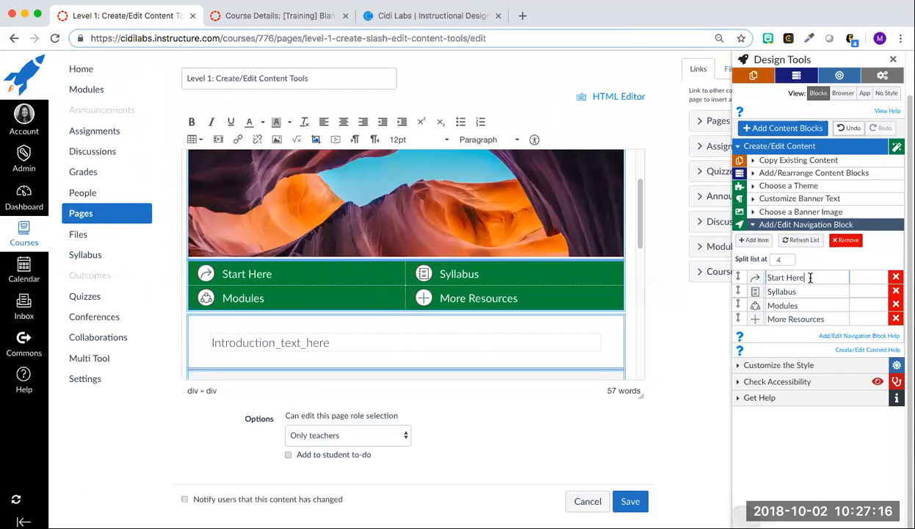
{"action": "key", "text": "BackSpace"}
{"action": "key", "text": "BackSpace"}
{"action": "key", "text": "BackSpace"}
{"action": "key", "text": "BackSpace"}
{"action": "key", "text": "BackSpace"}
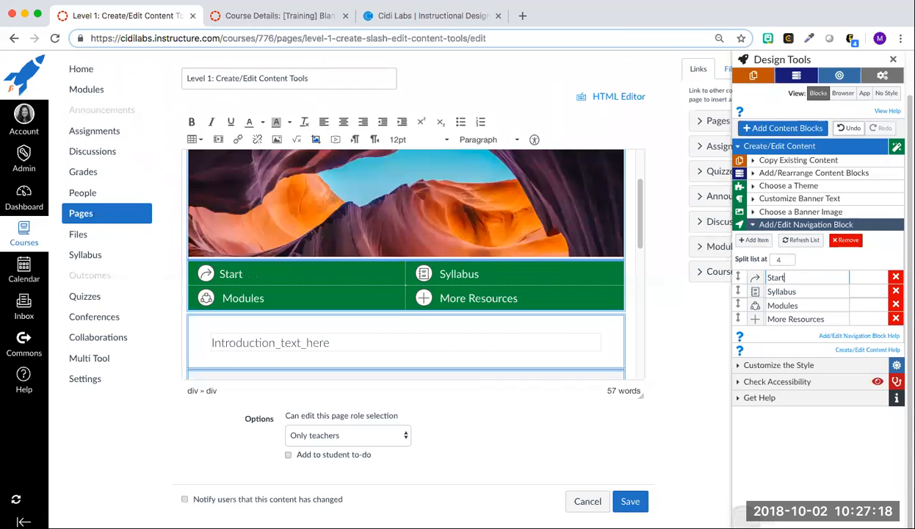
{"action": "key", "text": "BackSpace"}
{"action": "key", "text": "BackSpace"}
{"action": "key", "text": "BackSpace"}
{"action": "key", "text": "BackSpace"}
{"action": "key", "text": "BackSpace"}
{"action": "type", "text": "Begin Here"}
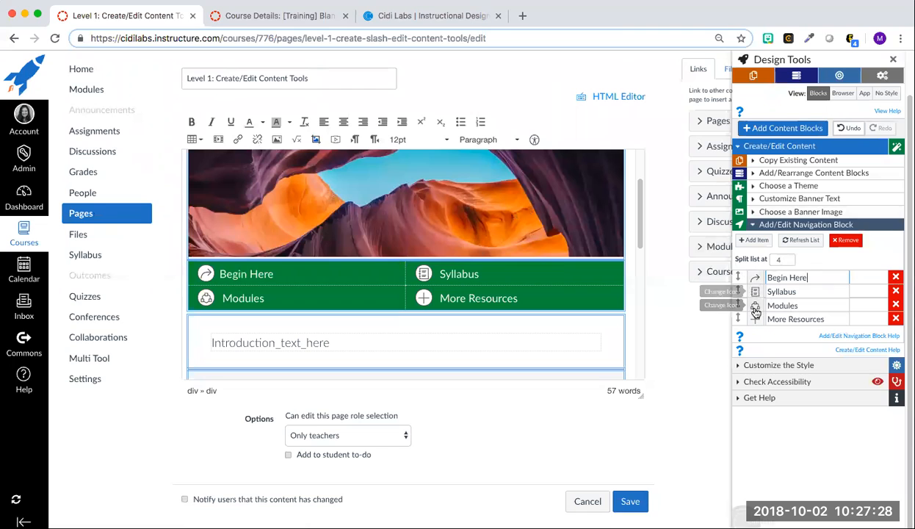
- Reorder the navigation block so that Modules comes after More Resources, and review the block on the page
{"action": "left_click_drag", "start_coordinate": [736, 306], "coordinate": [742, 290]}
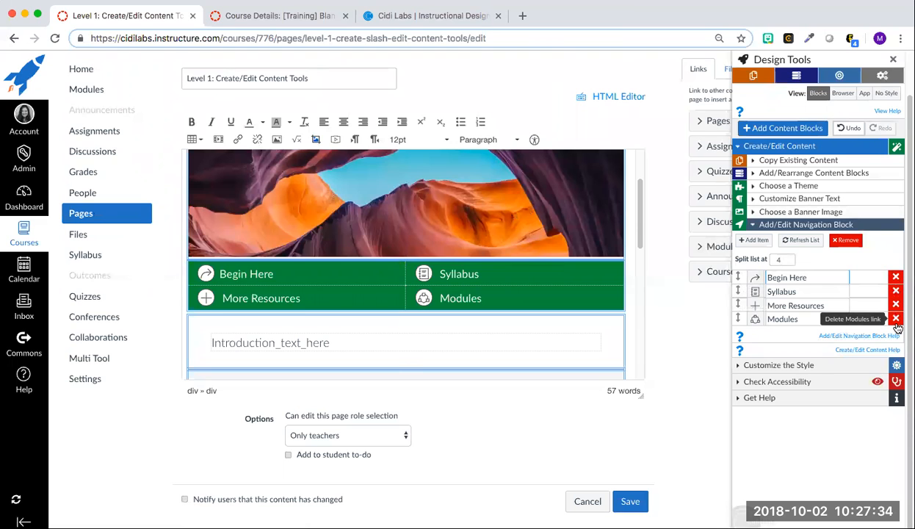
{"action": "scroll", "coordinate": [441, 205], "scroll_direction": "up", "scroll_amount": 3}
{"action": "scroll", "coordinate": [536, 286], "scroll_direction": "down", "scroll_amount": 2}
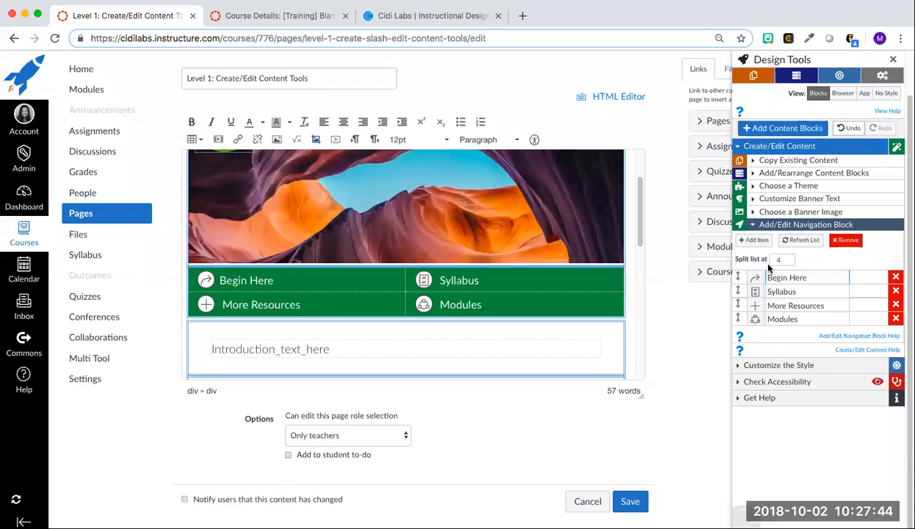
- Add two new items to the navigation block and review them on the page
{"action": "left_click", "coordinate": [758, 244]}
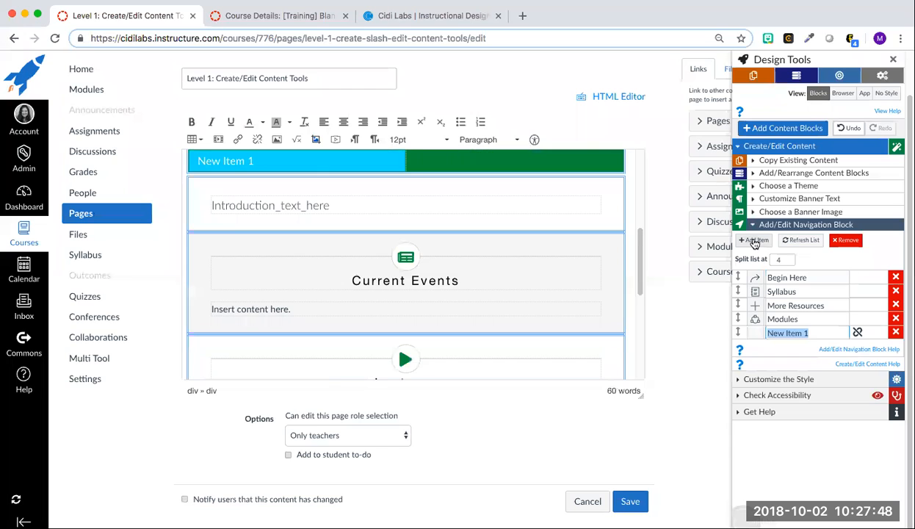
{"action": "left_click", "coordinate": [756, 244]}
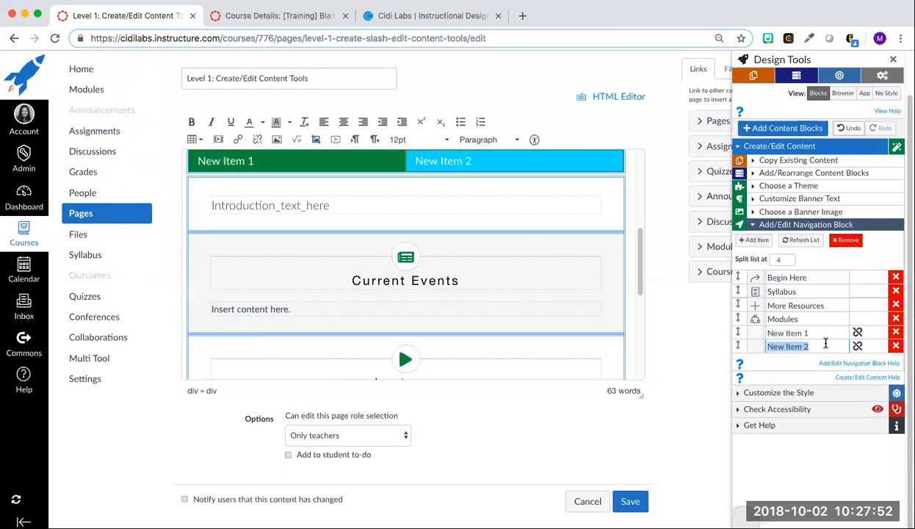
{"action": "scroll", "coordinate": [527, 224], "scroll_direction": "up", "scroll_amount": 2}
{"action": "scroll", "coordinate": [554, 238], "scroll_direction": "up", "scroll_amount": 1}
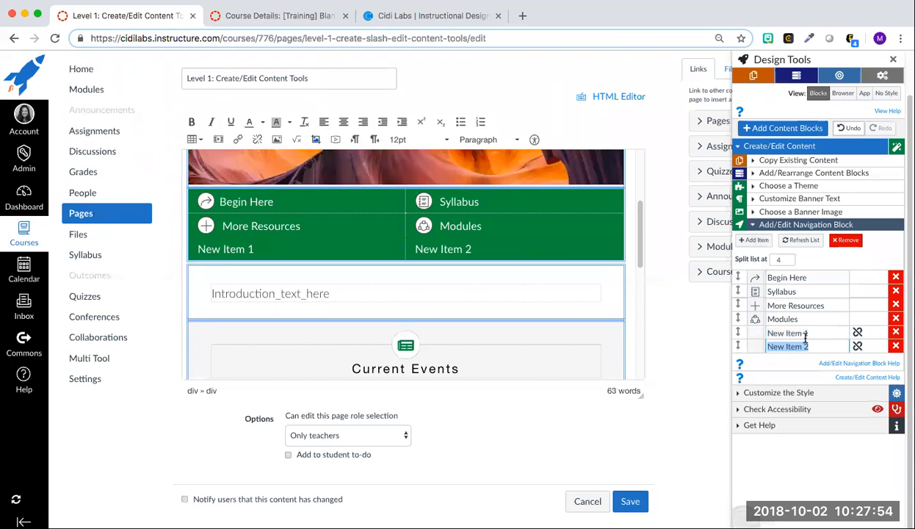
{"action": "left_click", "coordinate": [807, 346]}
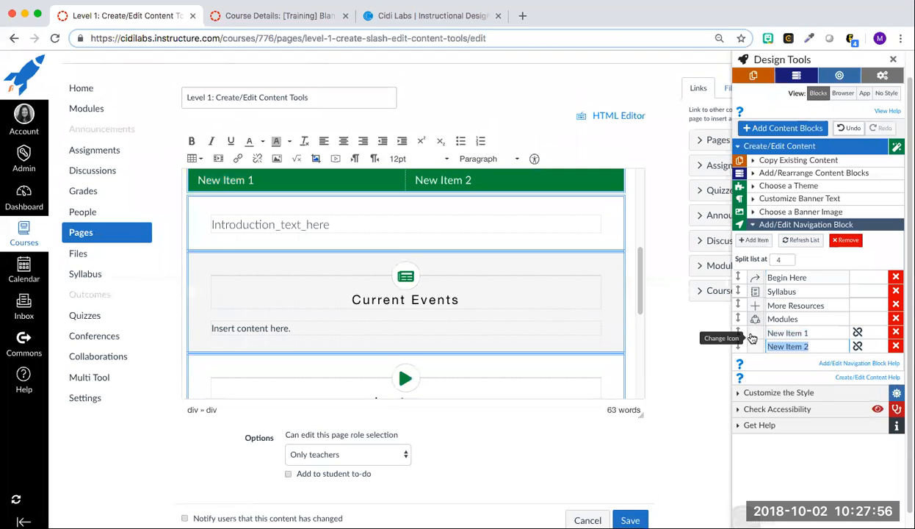
- Give the New Item 1 navigation link the solid square left-caret icon from the Arrows category
{"action": "left_click", "coordinate": [756, 333]}
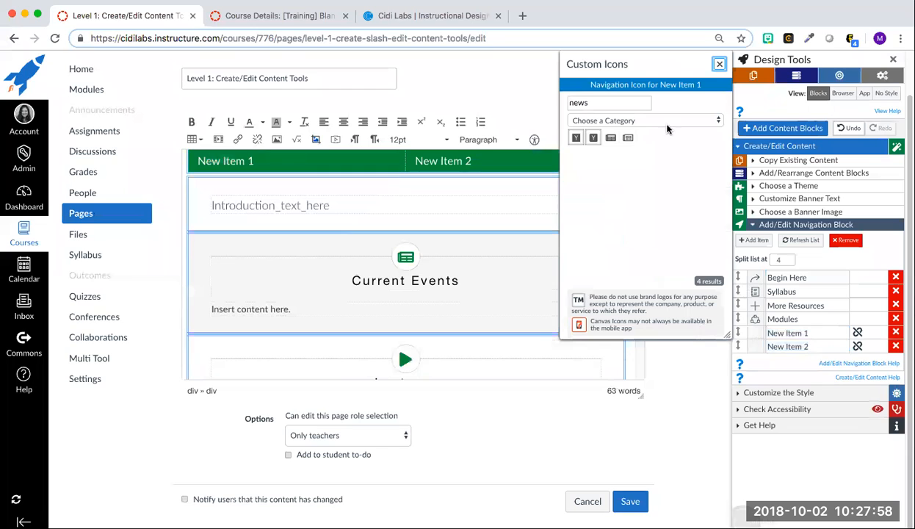
{"action": "left_click", "coordinate": [717, 121]}
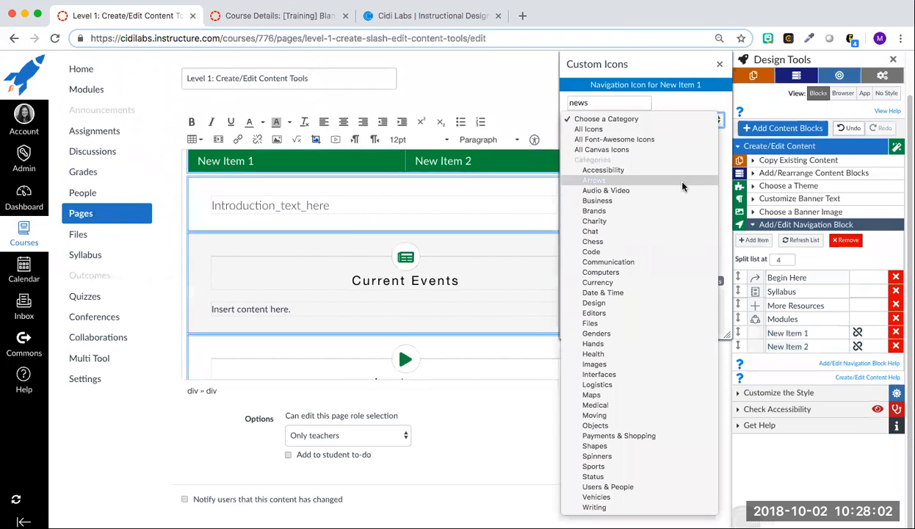
{"action": "left_click", "coordinate": [663, 177]}
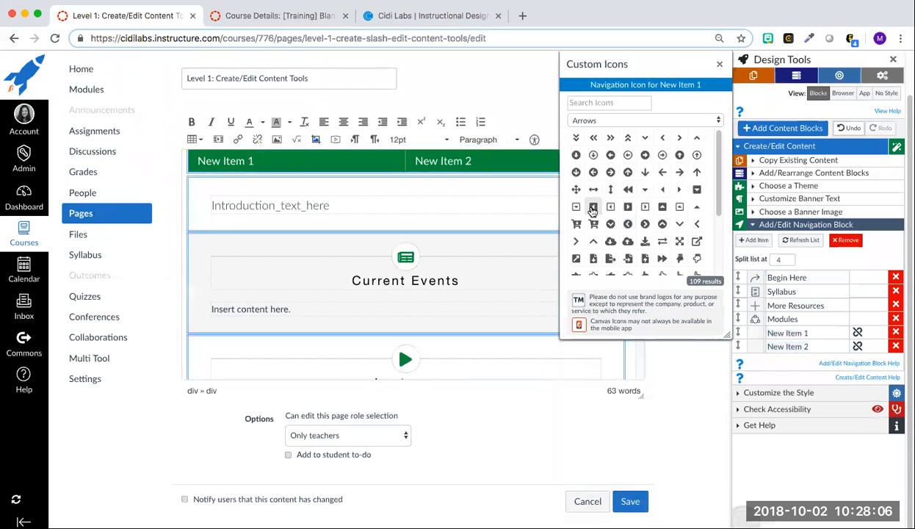
{"action": "left_click", "coordinate": [593, 208]}
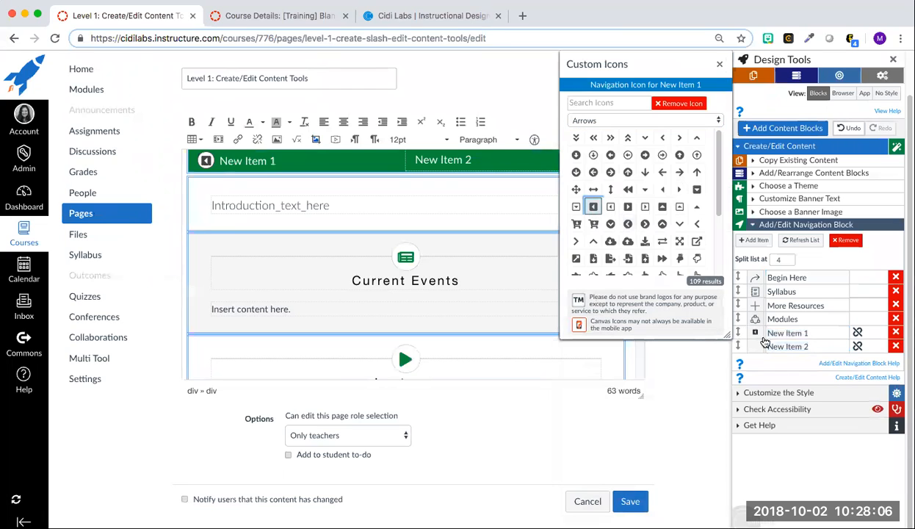
- Give the New Item 2 navigation link the plain up-arrow icon from the Arrows category and close the icon picker
{"action": "left_click", "coordinate": [697, 172]}
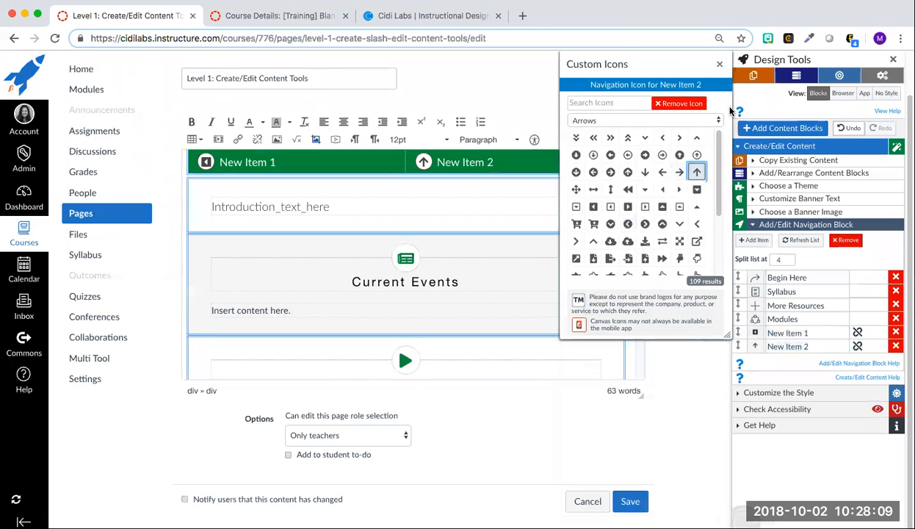
{"action": "left_click", "coordinate": [719, 66]}
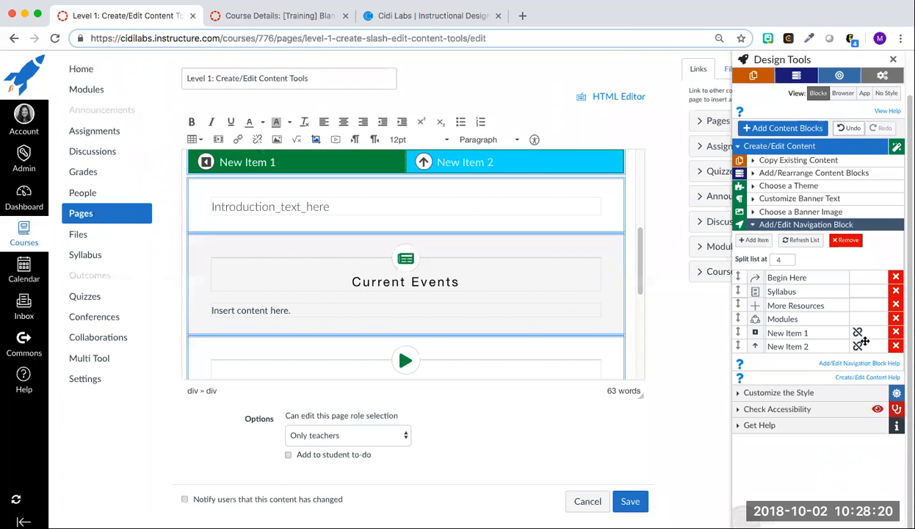
{"action": "scroll", "coordinate": [707, 260], "scroll_direction": "up", "scroll_amount": 1}
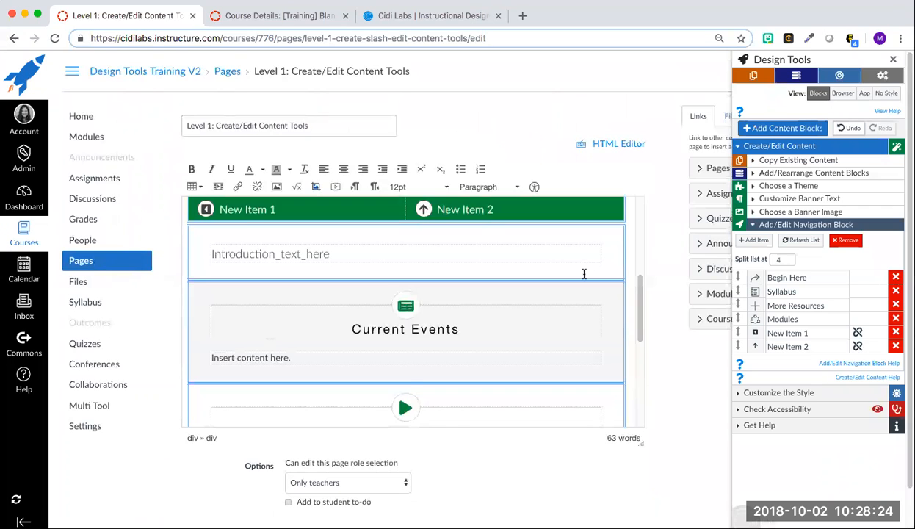
{"action": "scroll", "coordinate": [595, 259], "scroll_direction": "up", "scroll_amount": 2}
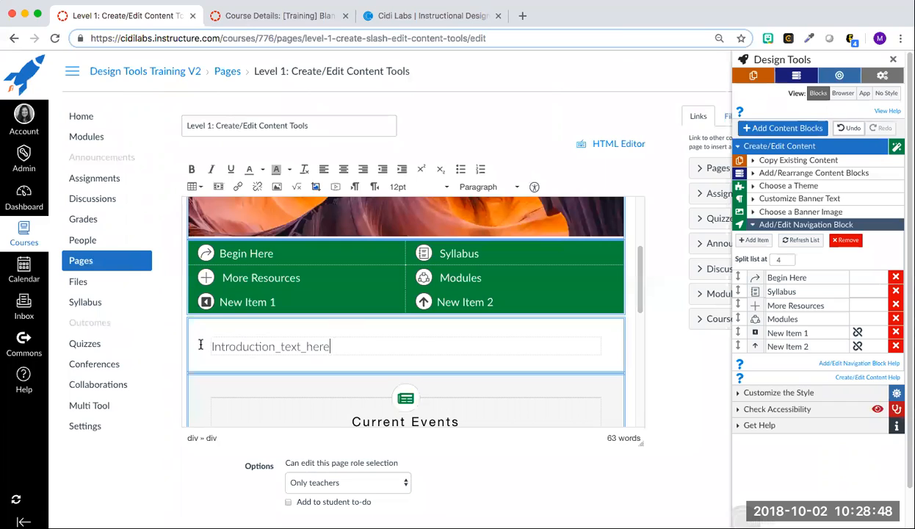
- Link the Introduction_text_here placeholder below the navigation block to the course's Syllabus page
{"action": "double_click", "coordinate": [253, 349]}
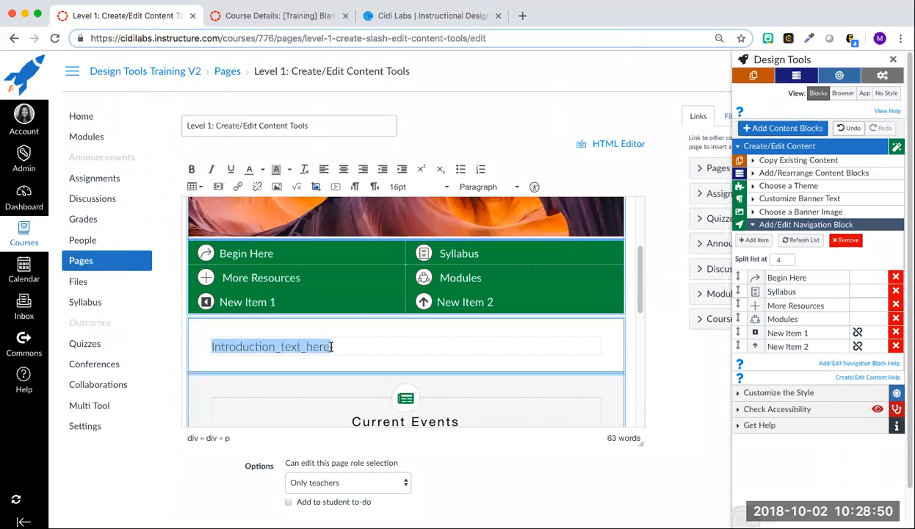
{"action": "left_click", "coordinate": [716, 321]}
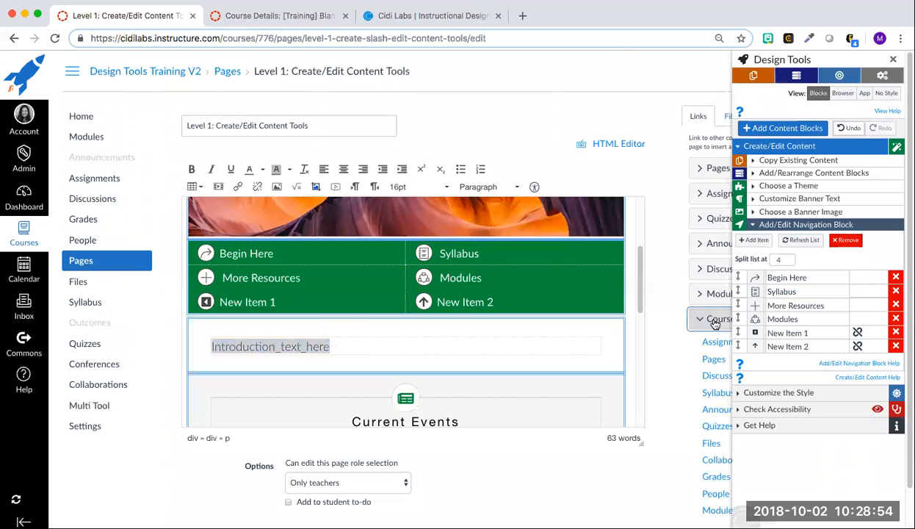
{"action": "left_click", "coordinate": [712, 394]}
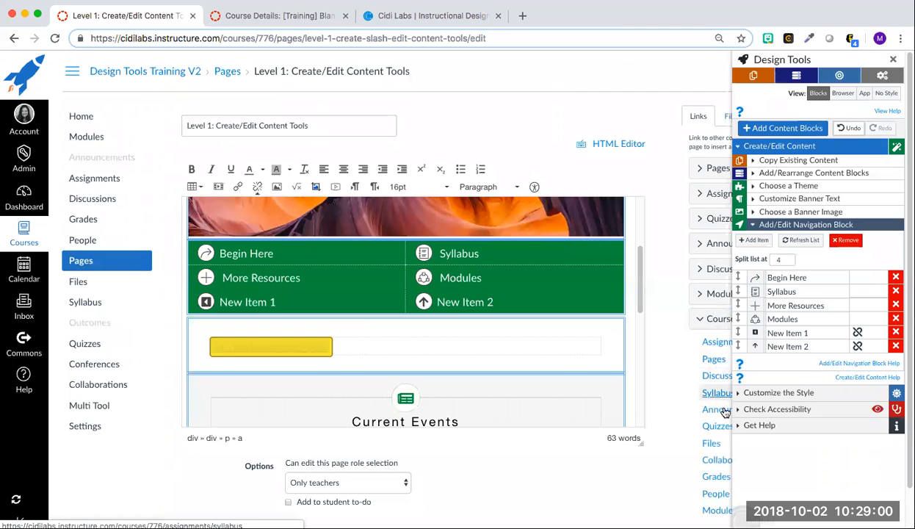
{"action": "left_click", "coordinate": [351, 347]}
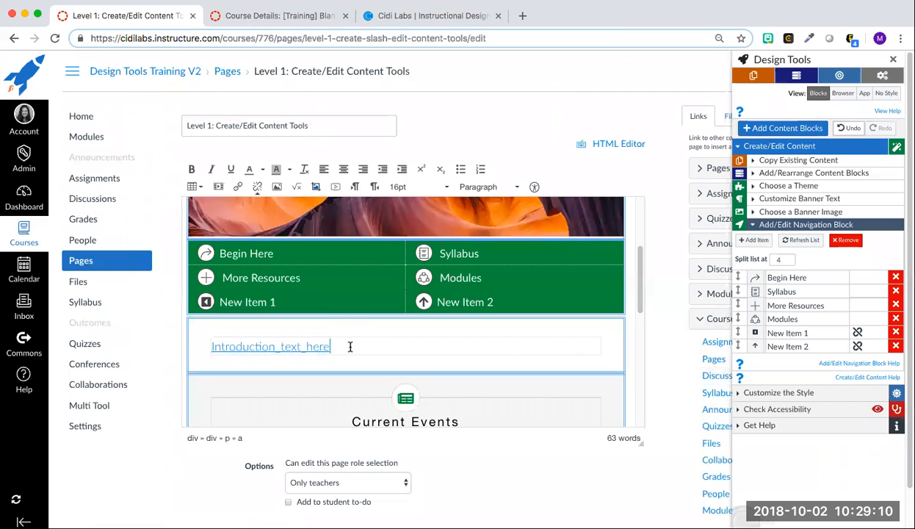
{"action": "left_click_drag", "start_coordinate": [346, 349], "coordinate": [202, 339]}
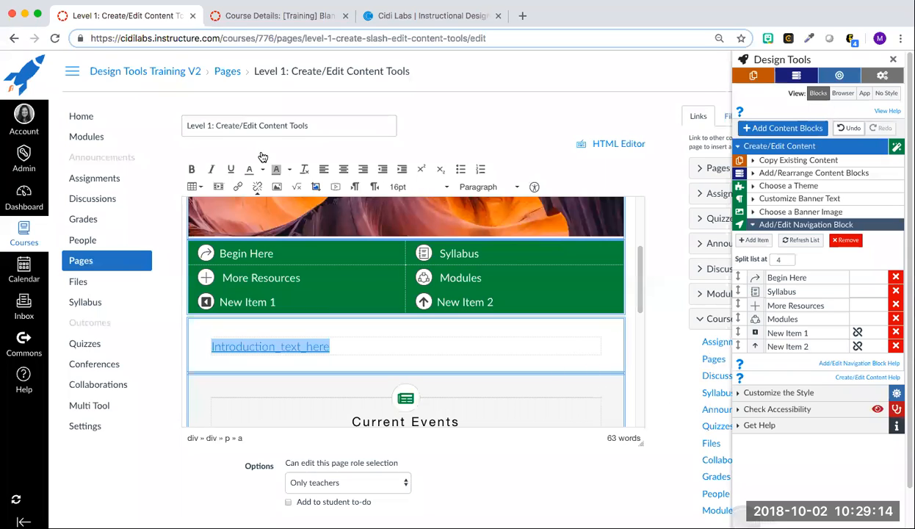
{"action": "left_click", "coordinate": [351, 340]}
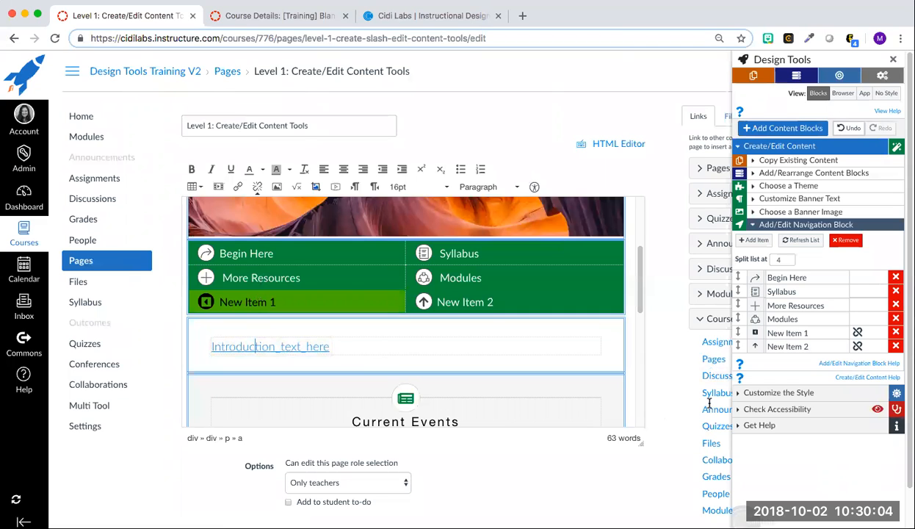
{"action": "left_click", "coordinate": [249, 302]}
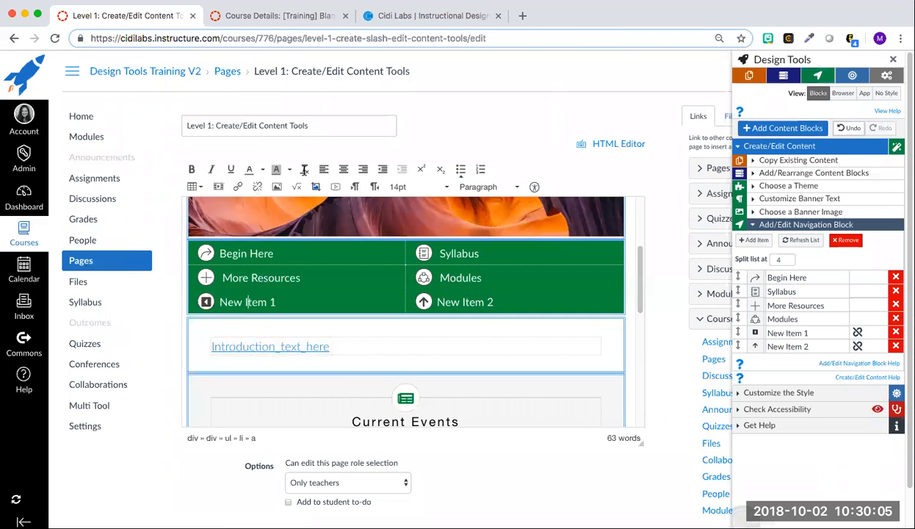
{"action": "left_click", "coordinate": [238, 187]}
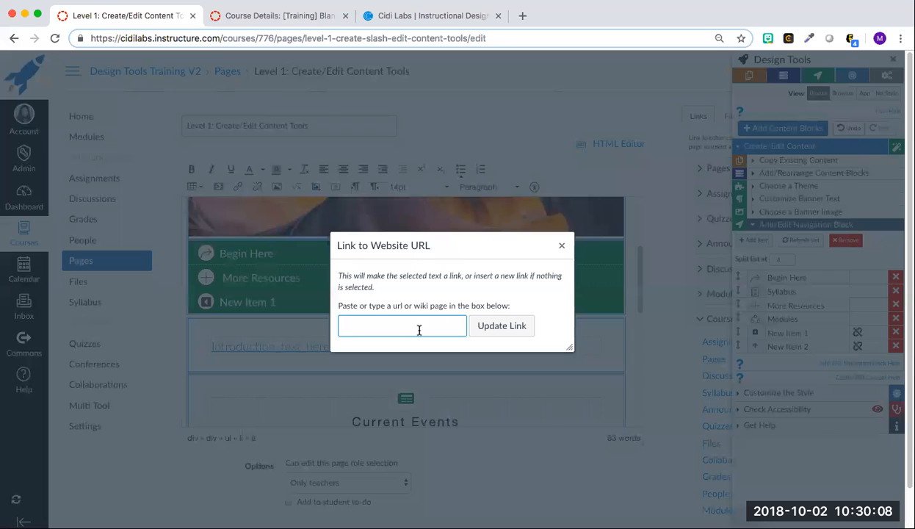
{"action": "type", "text": "www.google.com"}
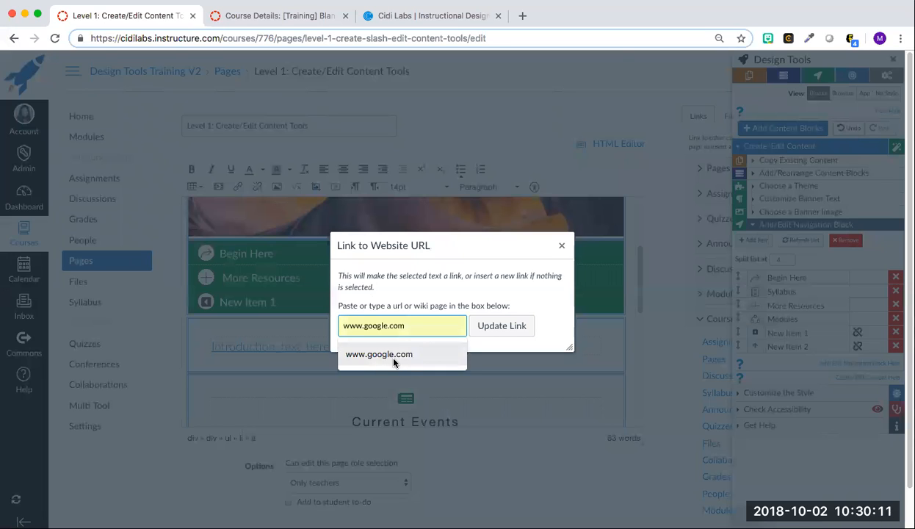
{"action": "left_click", "coordinate": [382, 350]}
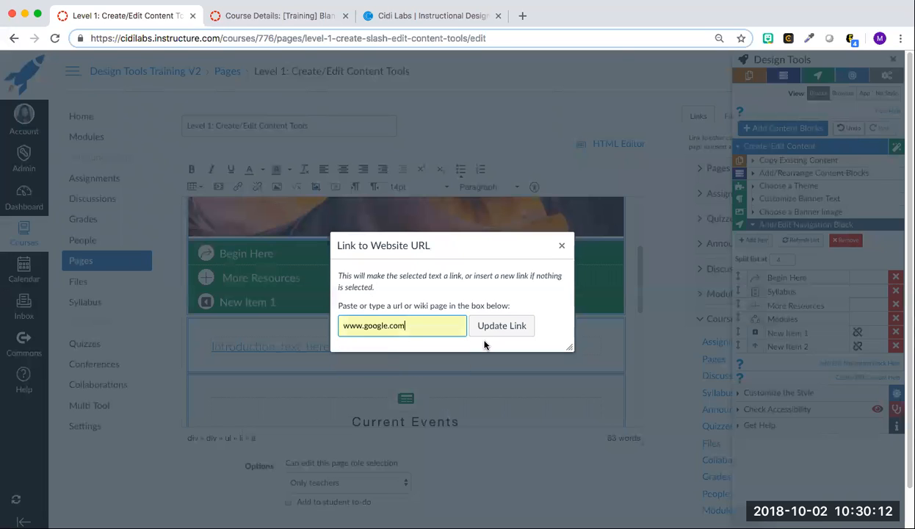
{"action": "left_click", "coordinate": [490, 327]}
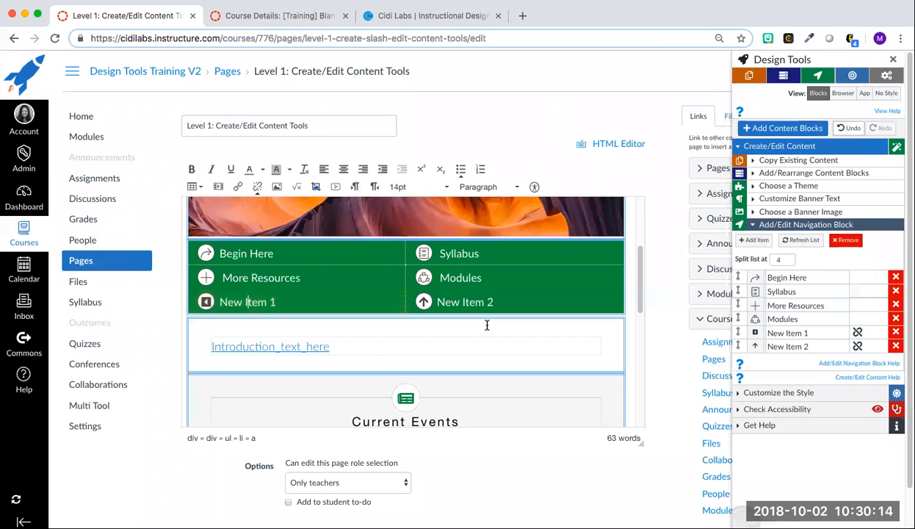
- Link the New Item 2 navigation item to the course's Syllabus page and refresh the navigation item list
{"action": "left_click", "coordinate": [482, 301]}
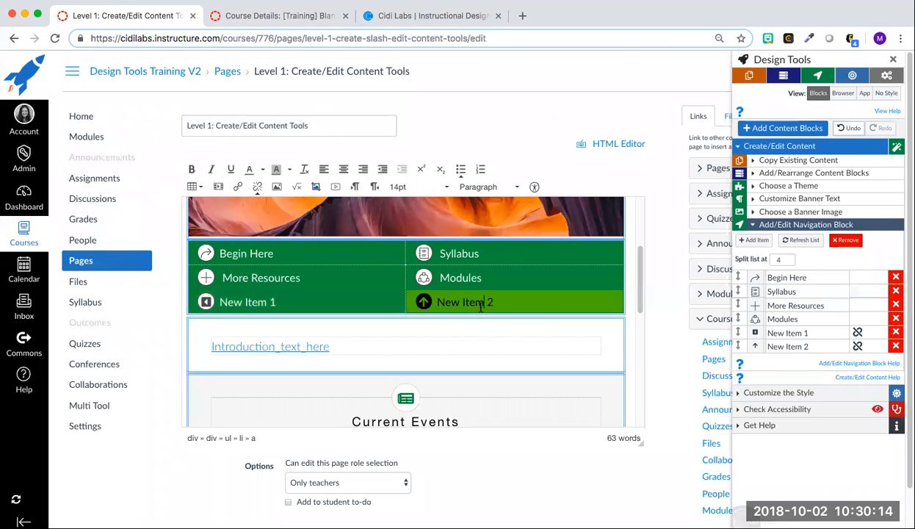
{"action": "left_click", "coordinate": [704, 392]}
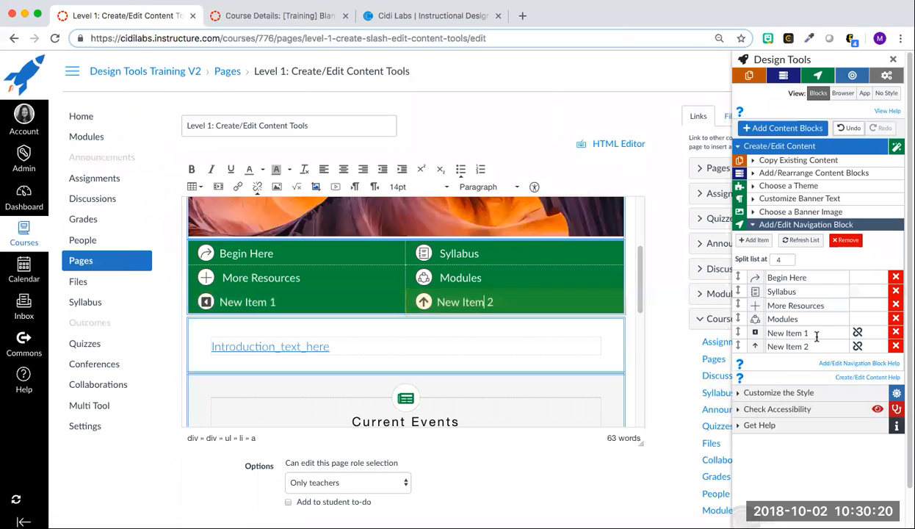
{"action": "left_click", "coordinate": [868, 340]}
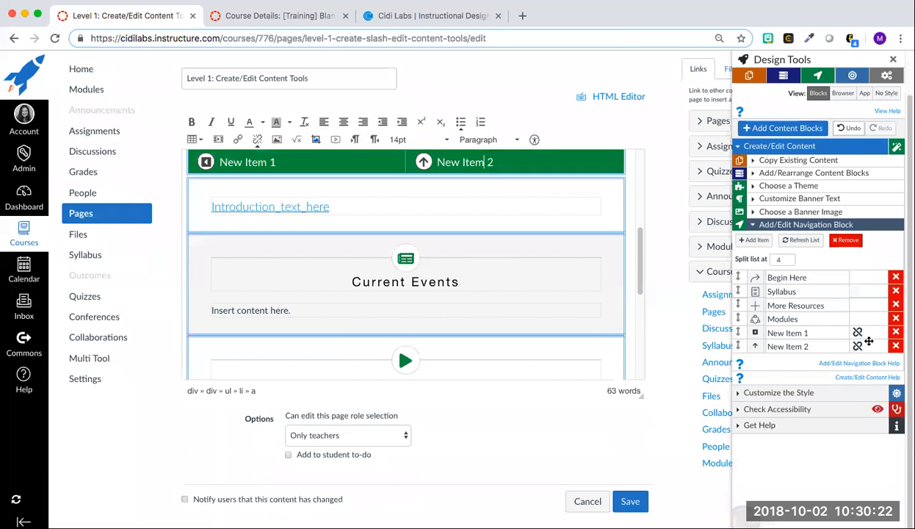
{"action": "scroll", "coordinate": [520, 285], "scroll_direction": "up", "scroll_amount": 2}
{"action": "left_click", "coordinate": [801, 241]}
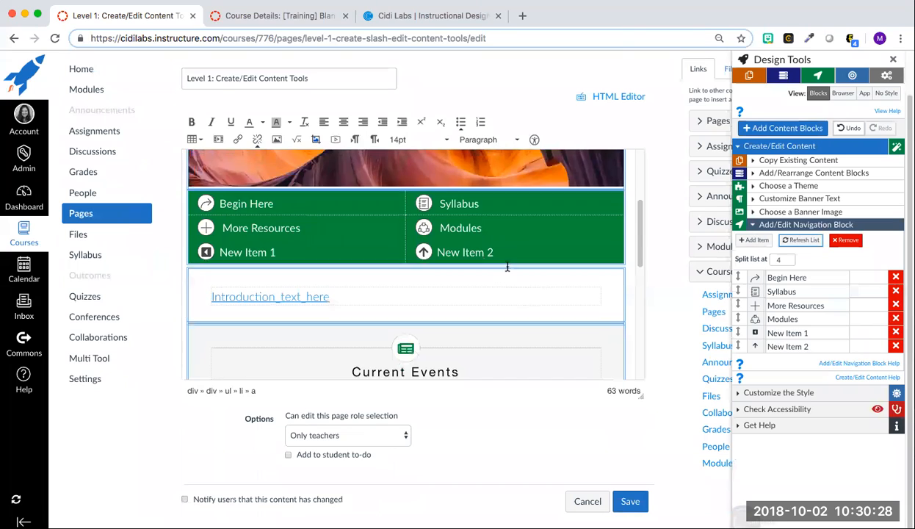
- Apply the Basic Color (Panel Navigation) 1 institutional theme to the page
{"action": "scroll", "coordinate": [515, 272], "scroll_direction": "up", "scroll_amount": 2}
{"action": "scroll", "coordinate": [508, 267], "scroll_direction": "up", "scroll_amount": 1}
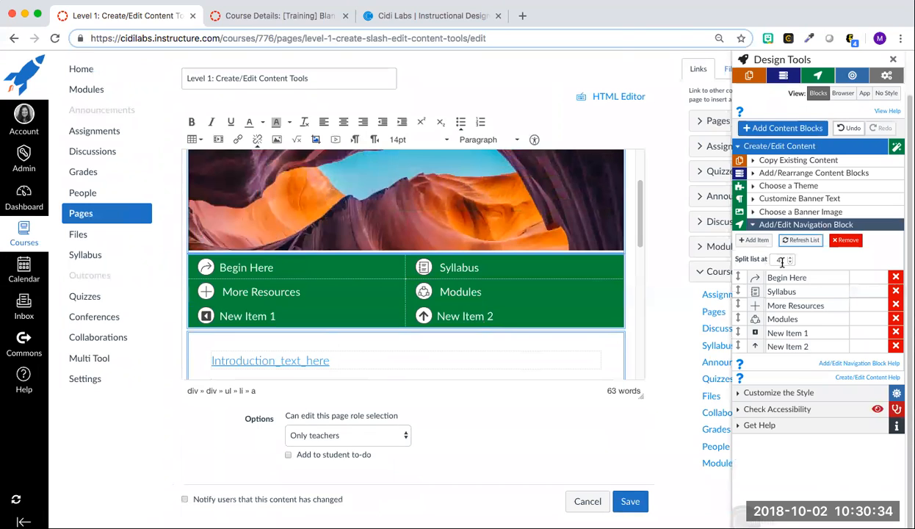
{"action": "scroll", "coordinate": [468, 215], "scroll_direction": "up", "scroll_amount": 2}
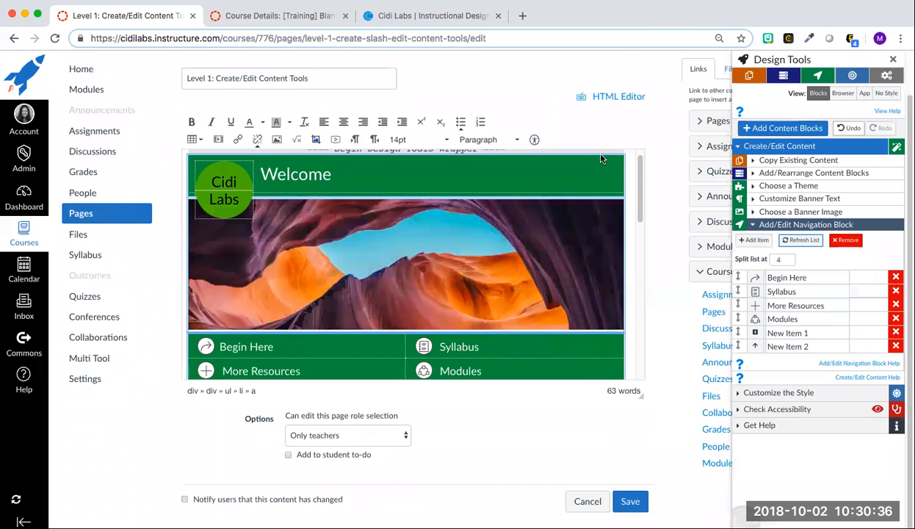
{"action": "left_click", "coordinate": [765, 188]}
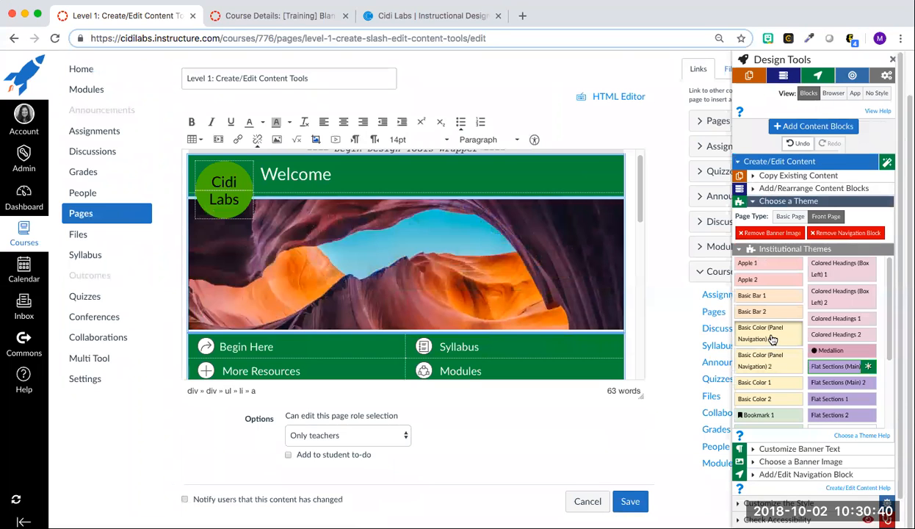
{"action": "mouse_move", "coordinate": [772, 337]}
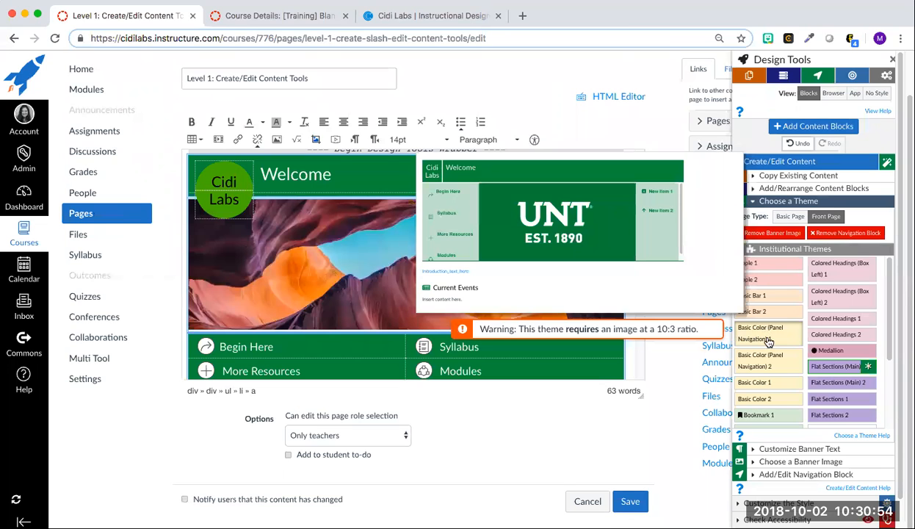
{"action": "left_click", "coordinate": [767, 334]}
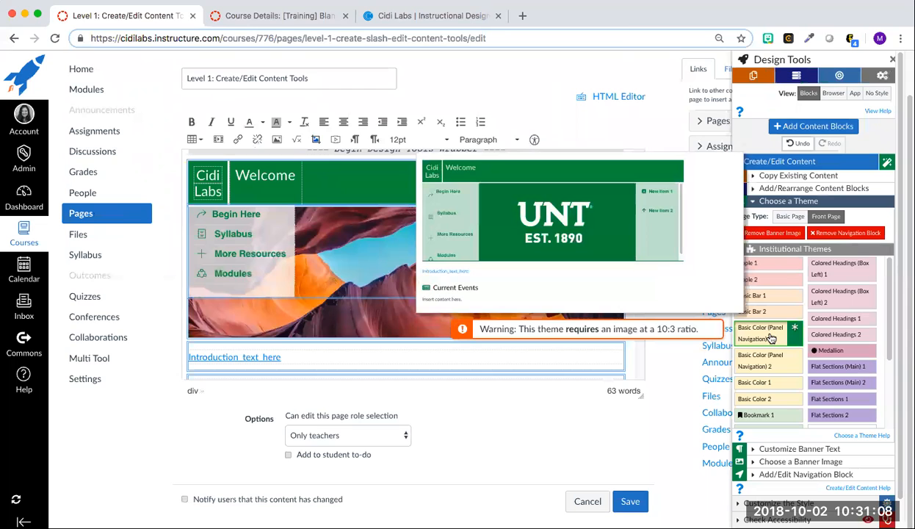
{"action": "left_click", "coordinate": [771, 338]}
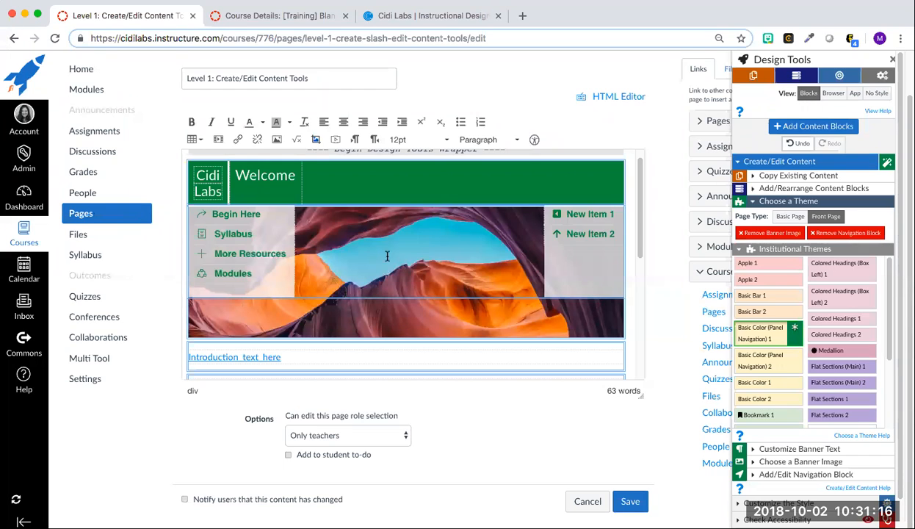
- Set the navigation block to split its list at 3 items and review the arrangement over the banner image
{"action": "left_click", "coordinate": [795, 474]}
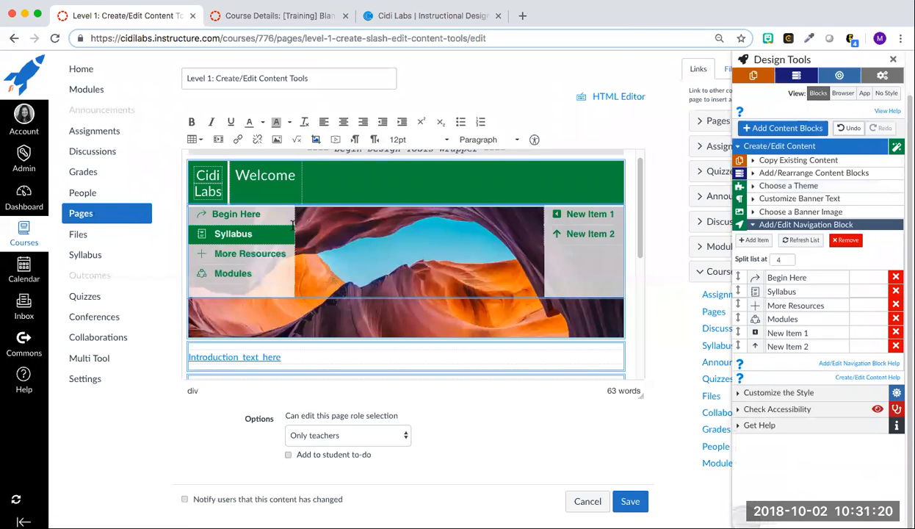
{"action": "double_click", "coordinate": [777, 260]}
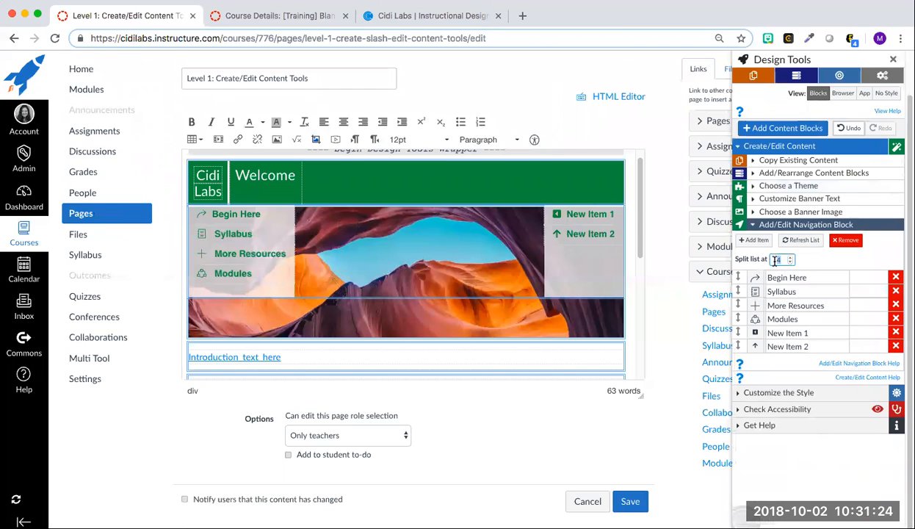
{"action": "type", "text": "3"}
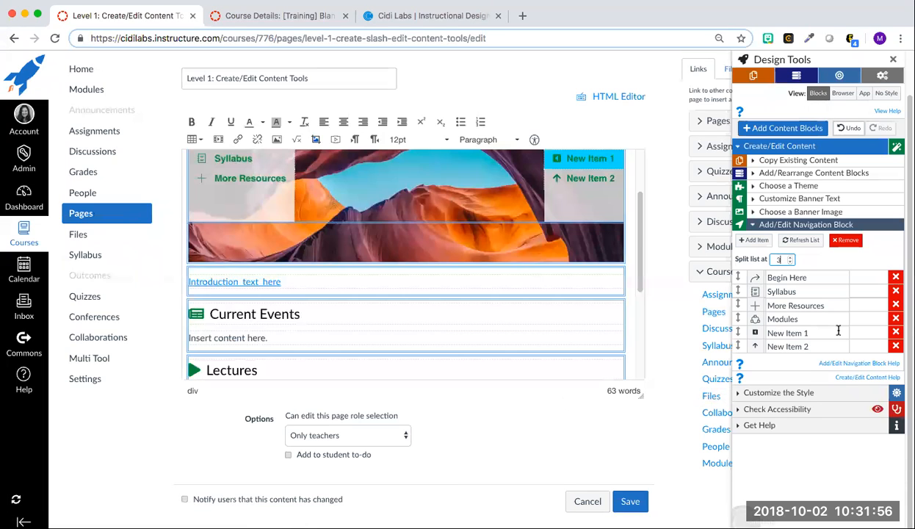
{"action": "scroll", "coordinate": [527, 276], "scroll_direction": "up", "scroll_amount": 3}
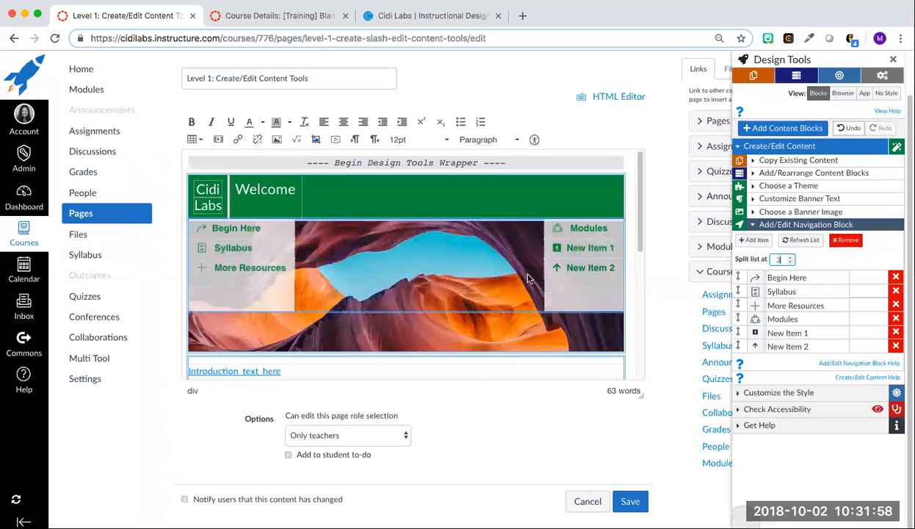
{"action": "scroll", "coordinate": [518, 273], "scroll_direction": "down", "scroll_amount": 2}
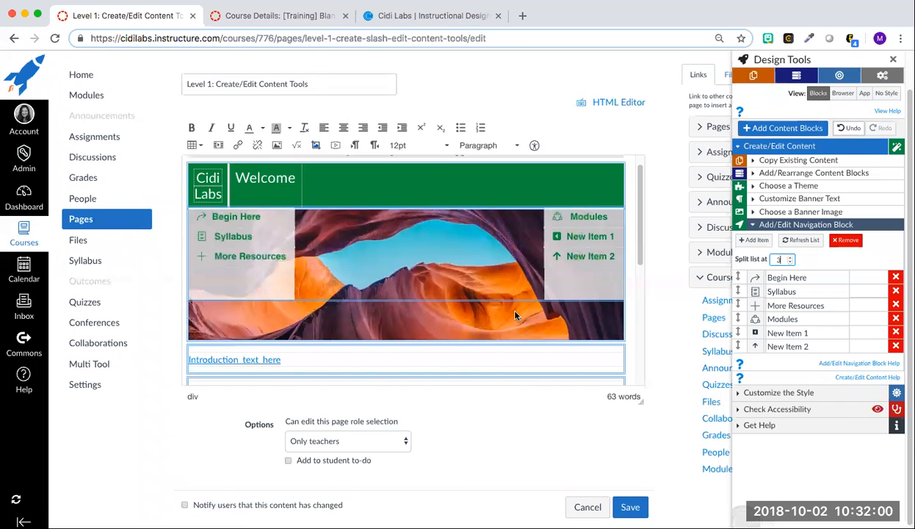
{"action": "scroll", "coordinate": [516, 320], "scroll_direction": "up", "scroll_amount": 2}
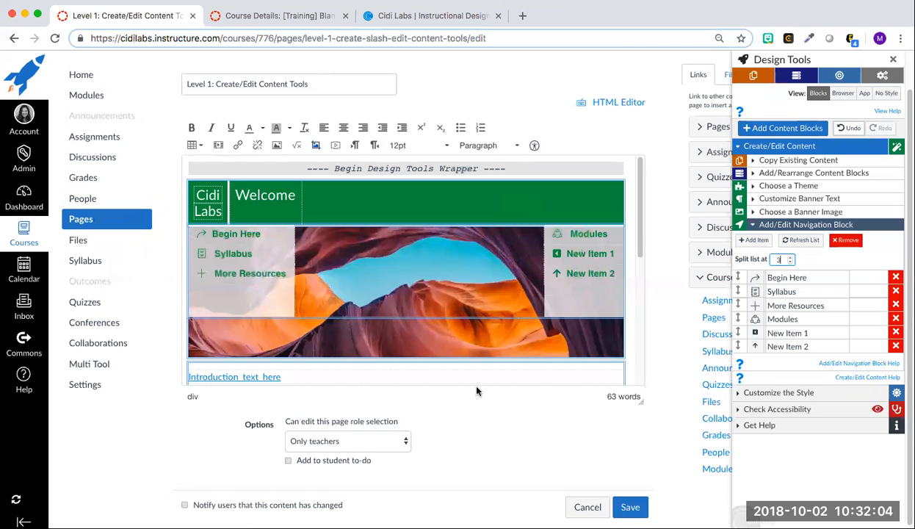
{"action": "scroll", "coordinate": [510, 401], "scroll_direction": "down", "scroll_amount": 1}
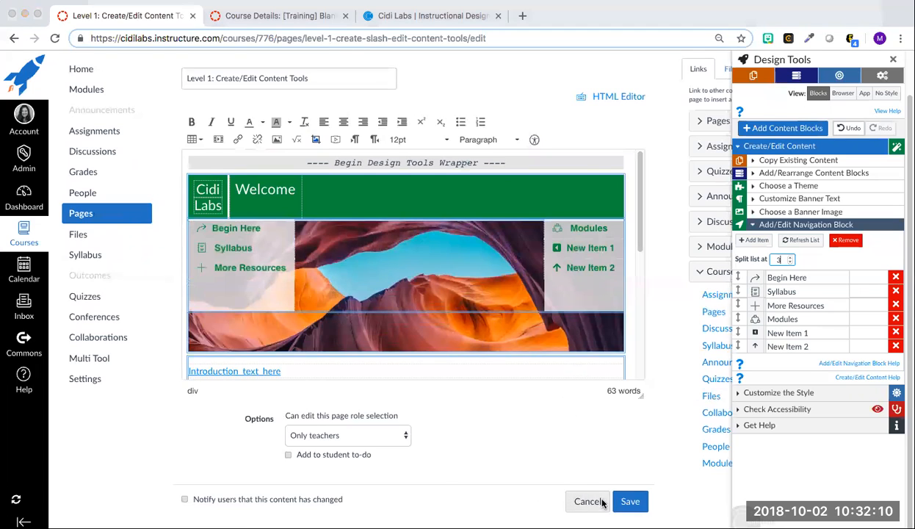
- Leave the page editor without saving and open the course's following page, Level 1: Upload/Embed Image Tool Page, to read its guidance
{"action": "left_click", "coordinate": [565, 126]}
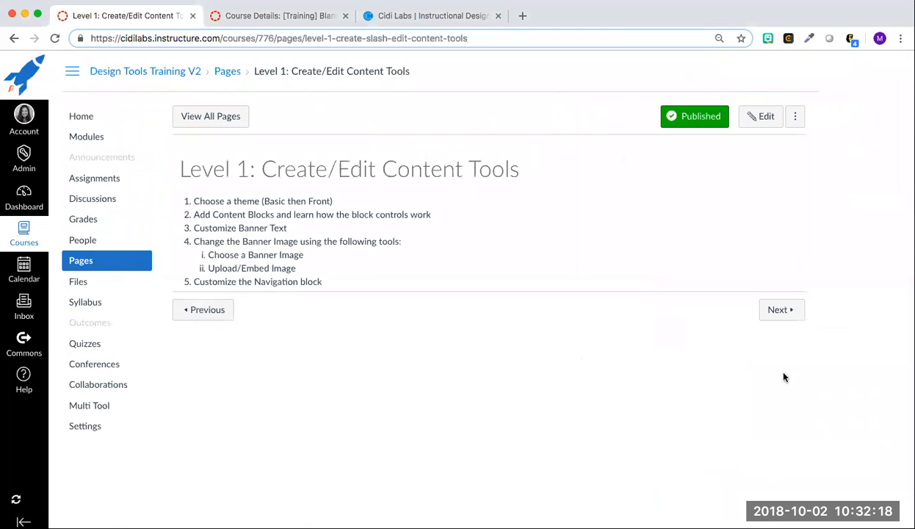
{"action": "left_click", "coordinate": [780, 308]}
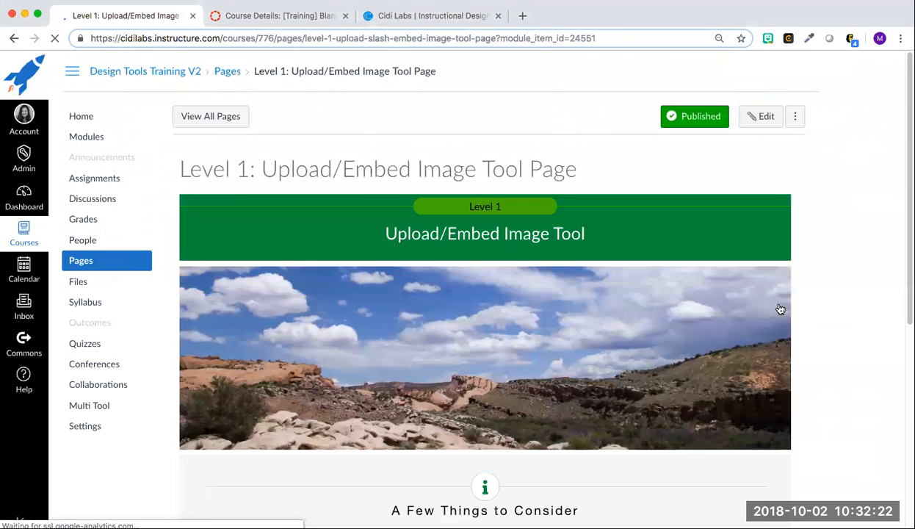
{"action": "scroll", "coordinate": [780, 310], "scroll_direction": "down", "scroll_amount": 1}
{"action": "scroll", "coordinate": [781, 309], "scroll_direction": "down", "scroll_amount": 5}
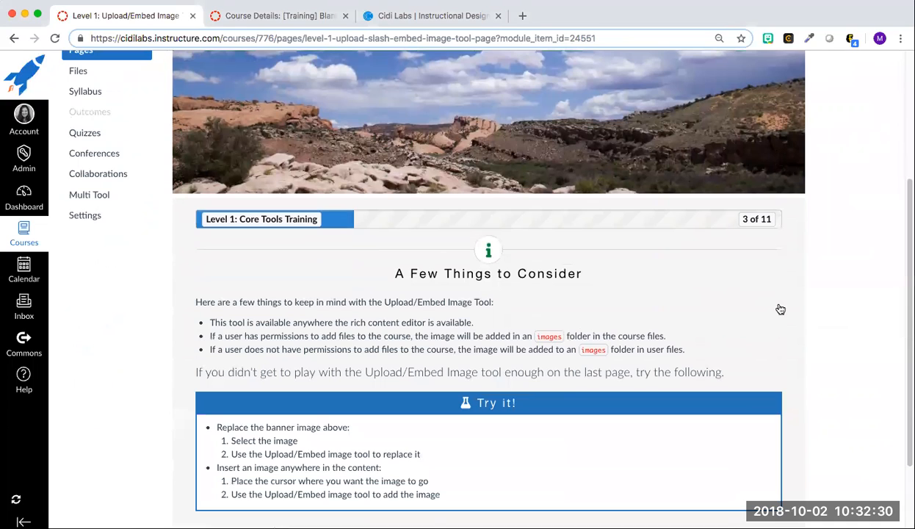
- Review the Upload/Embed Image Tool guidance and proceed to the course's Level 1: Multi Tool Tasks page
{"action": "scroll", "coordinate": [592, 123], "scroll_direction": "up", "scroll_amount": 3}
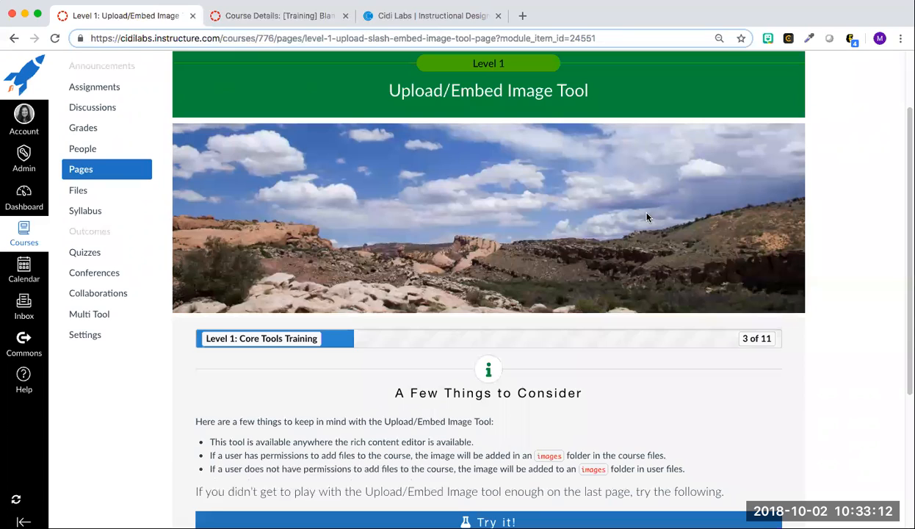
{"action": "scroll", "coordinate": [701, 246], "scroll_direction": "down", "scroll_amount": 5}
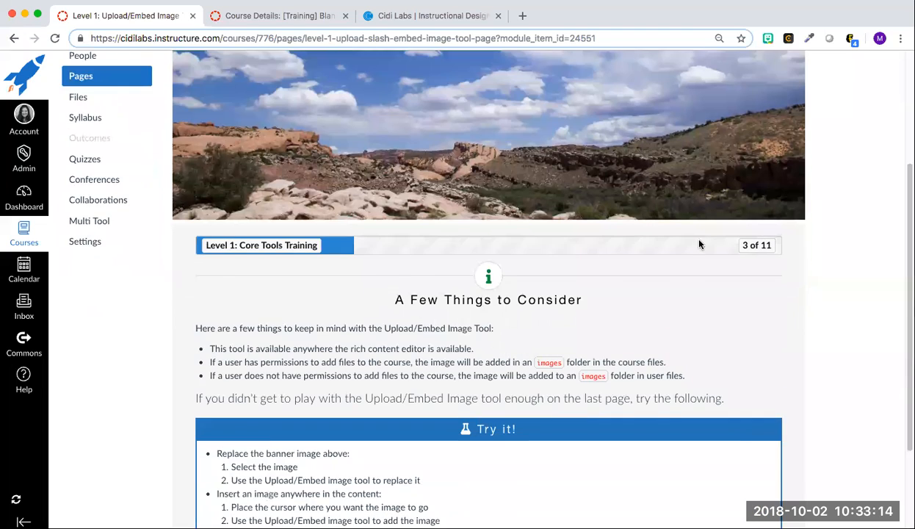
{"action": "scroll", "coordinate": [803, 251], "scroll_direction": "down", "scroll_amount": 1}
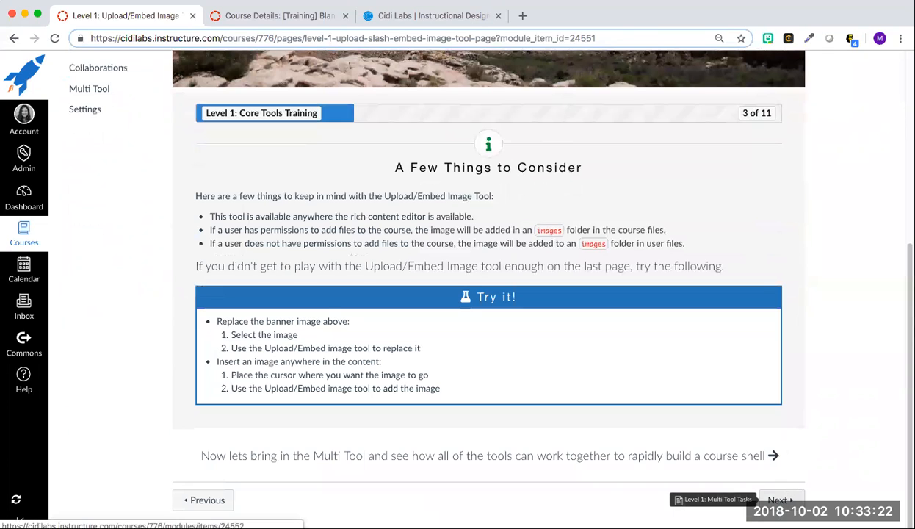
{"action": "left_click", "coordinate": [787, 500]}
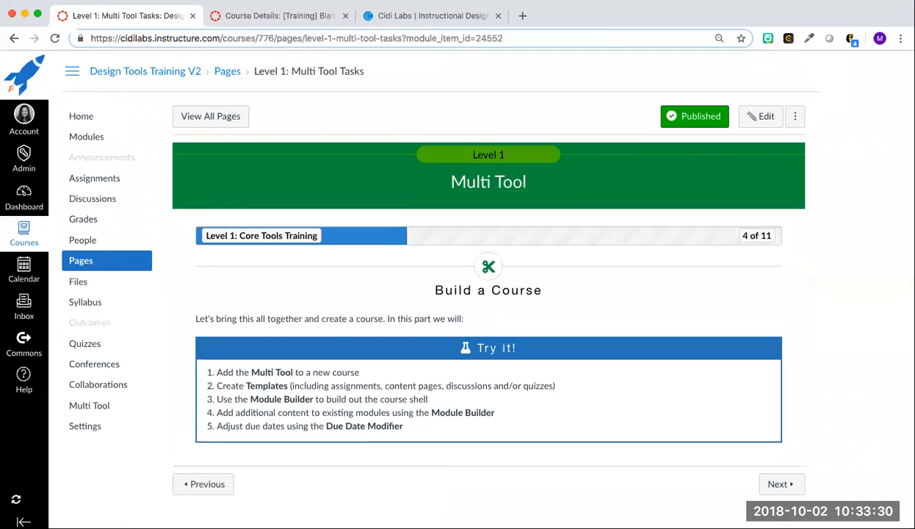
- Enable Multi Tool in the blank training course's navigation, placing it between Pages and Files, and save the navigation settings
{"action": "left_click", "coordinate": [303, 16]}
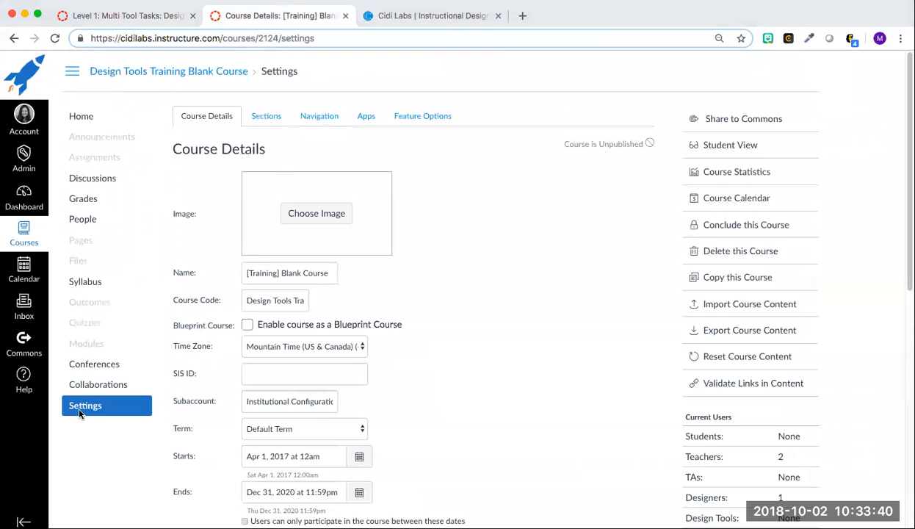
{"action": "left_click", "coordinate": [317, 113]}
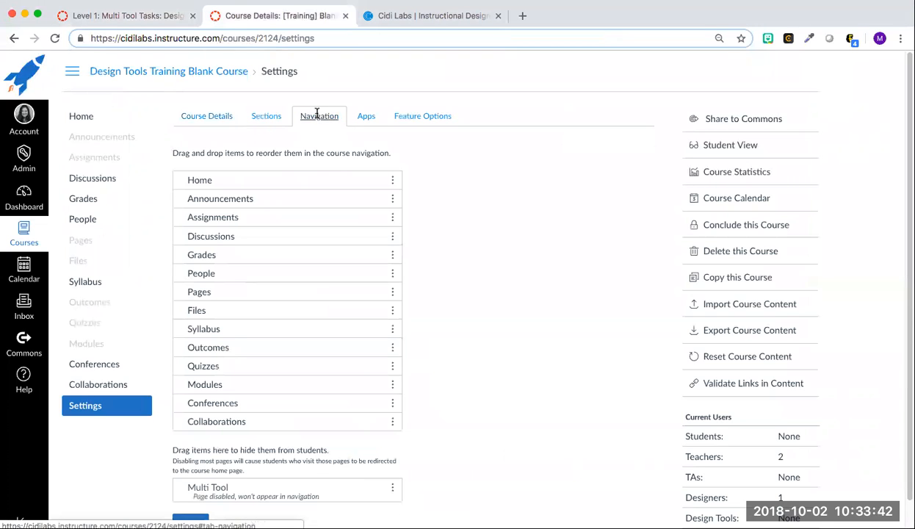
{"action": "scroll", "coordinate": [545, 275], "scroll_direction": "down", "scroll_amount": 1}
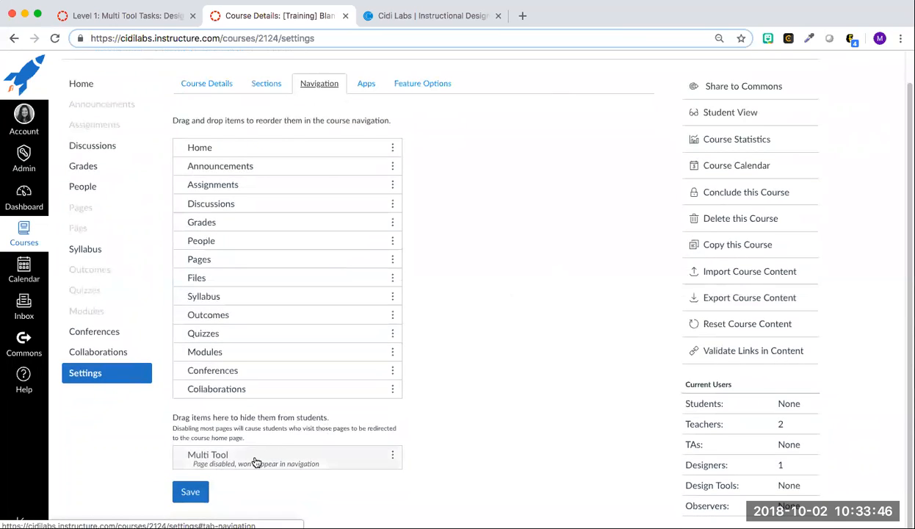
{"action": "left_click_drag", "start_coordinate": [256, 462], "coordinate": [264, 285]}
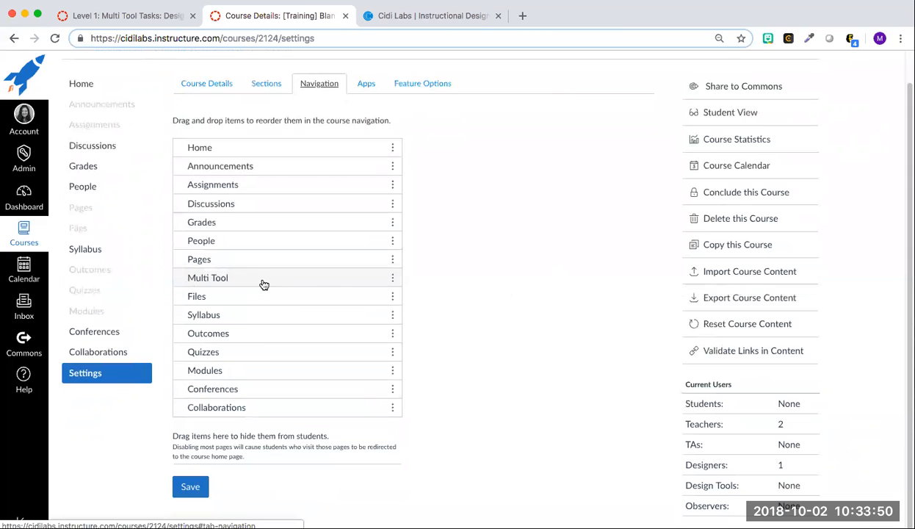
{"action": "left_click", "coordinate": [190, 487]}
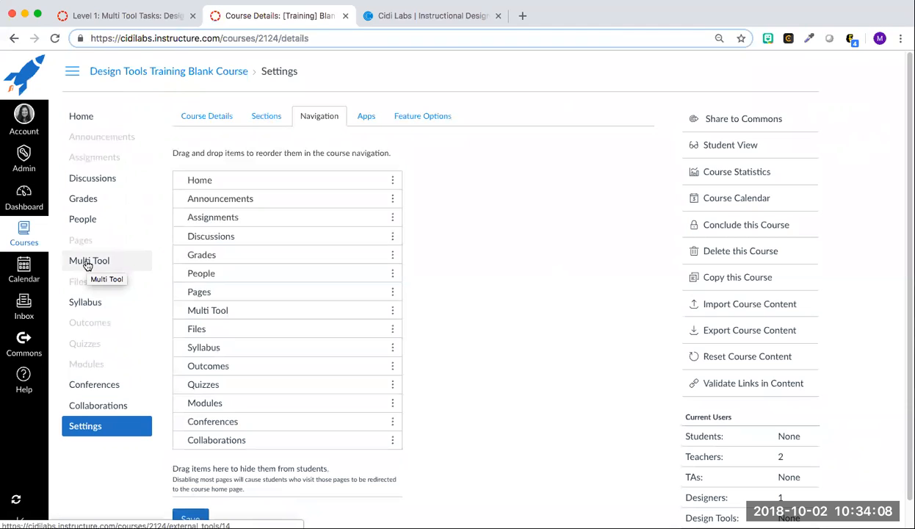
- Create a "Home" front page with the Multi Tool's Templates tool and set the Home link to show it
{"action": "left_click", "coordinate": [78, 261]}
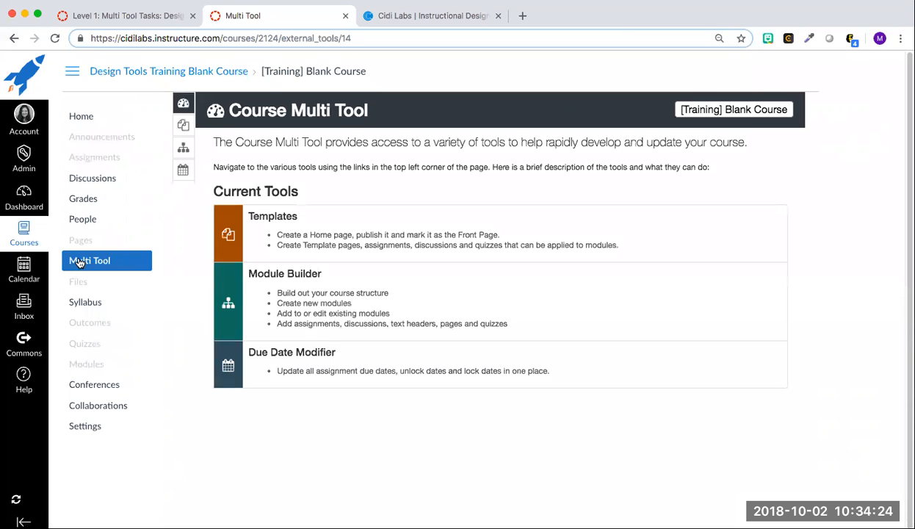
{"action": "left_click", "coordinate": [294, 225]}
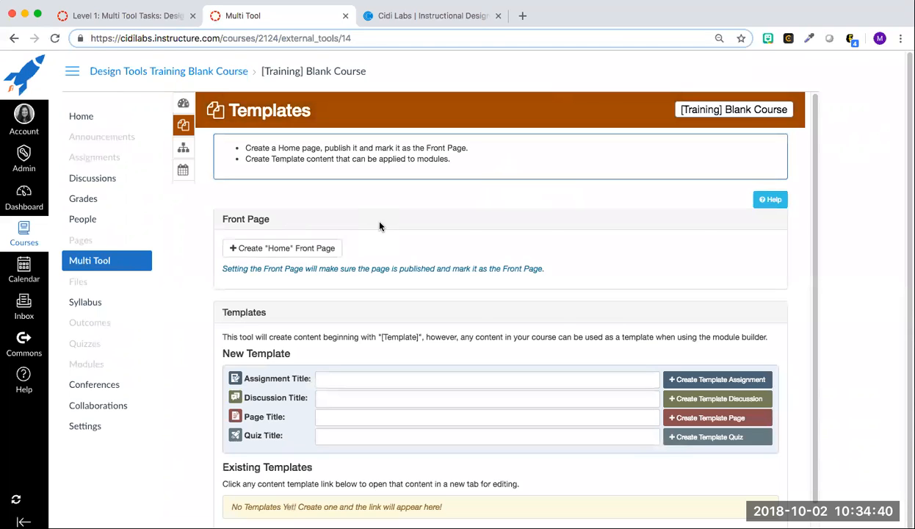
{"action": "left_click", "coordinate": [316, 251]}
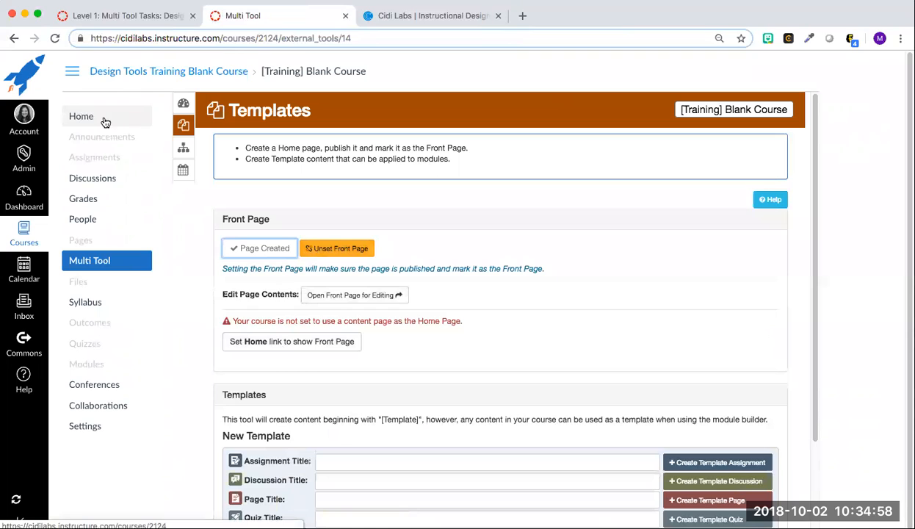
{"action": "left_click", "coordinate": [303, 343]}
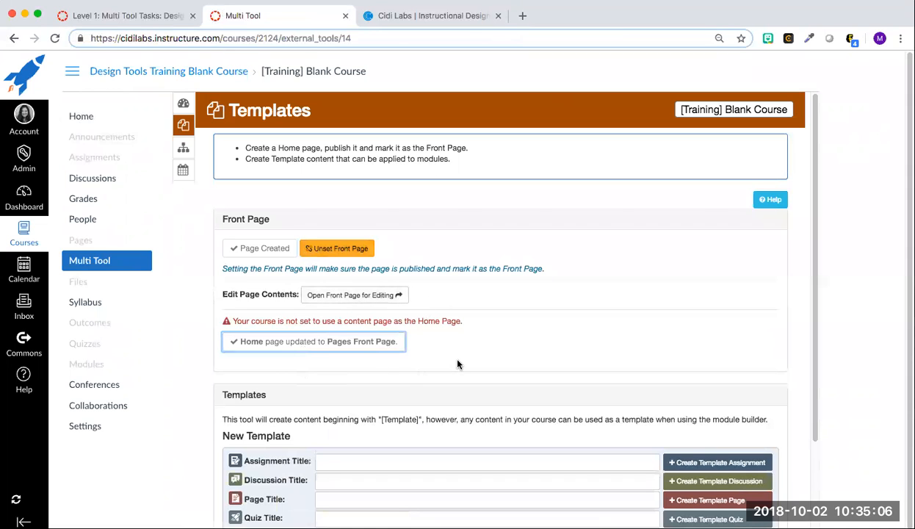
- Create a template page titled Intro and a template assignment titled lab
{"action": "scroll", "coordinate": [457, 364], "scroll_direction": "down", "scroll_amount": 3}
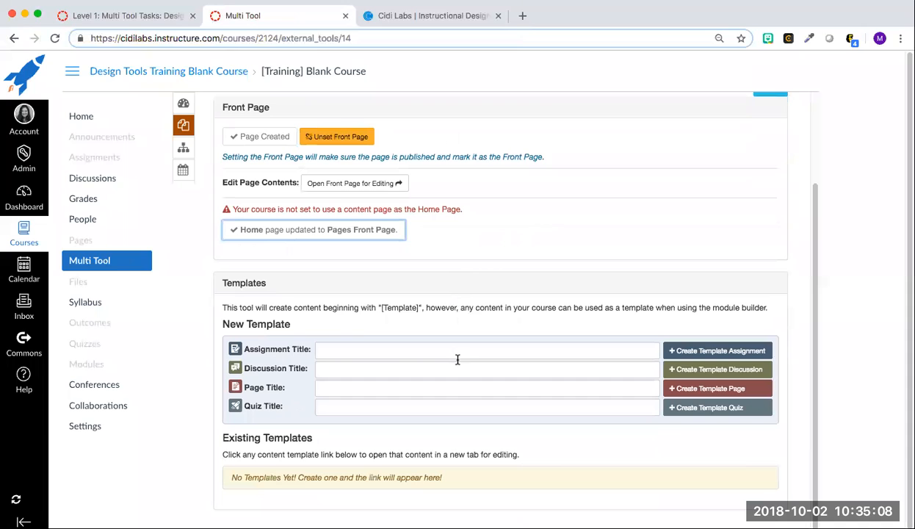
{"action": "scroll", "coordinate": [294, 318], "scroll_direction": "down", "scroll_amount": 1}
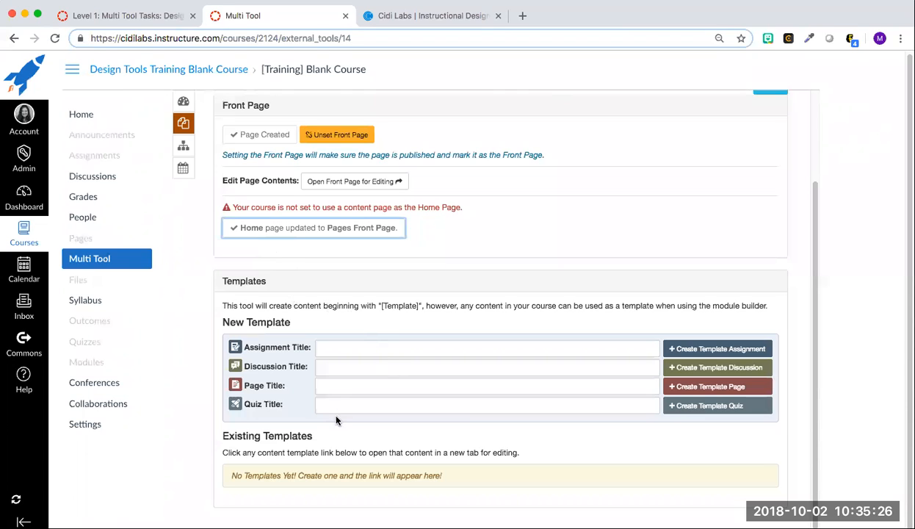
{"action": "left_click", "coordinate": [336, 385]}
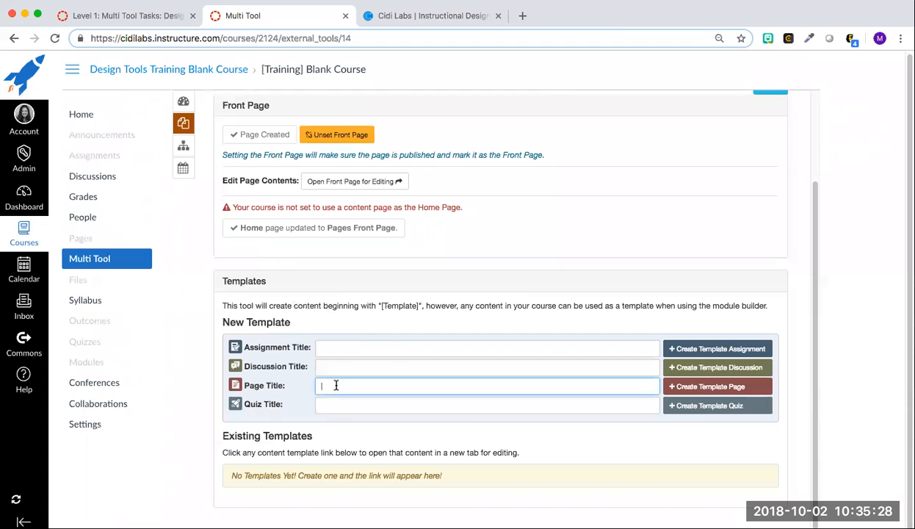
{"action": "type", "text": "in"}
{"action": "left_click", "coordinate": [717, 388]}
{"action": "left_click", "coordinate": [377, 345]}
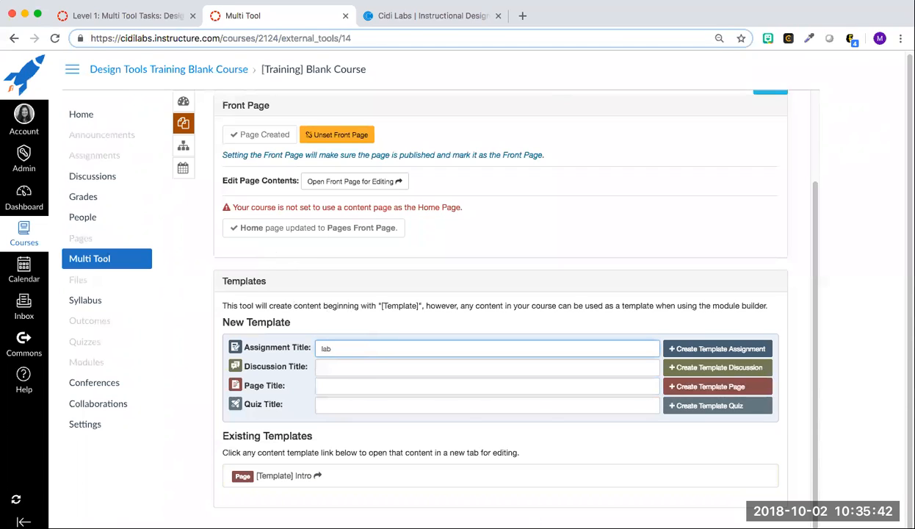
{"action": "key", "text": "Return"}
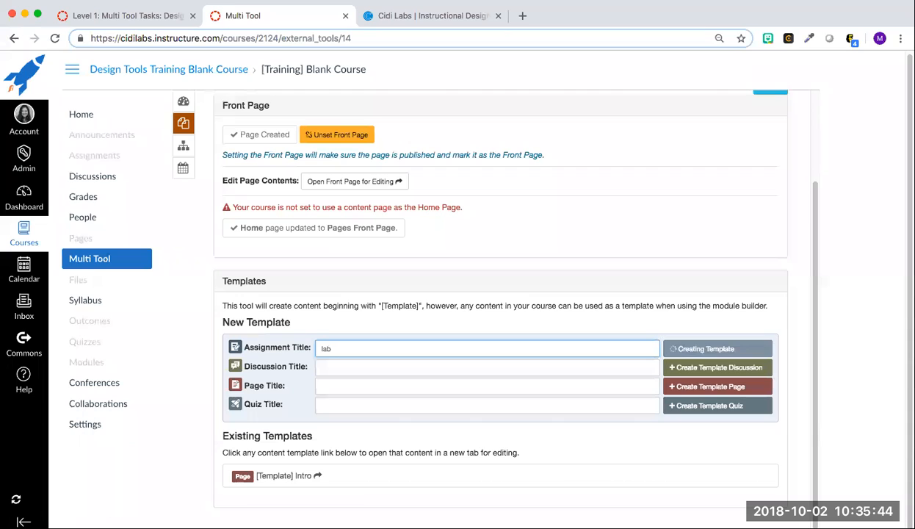
- Create two template discussions, titled group and end of unit
{"action": "left_click", "coordinate": [339, 366]}
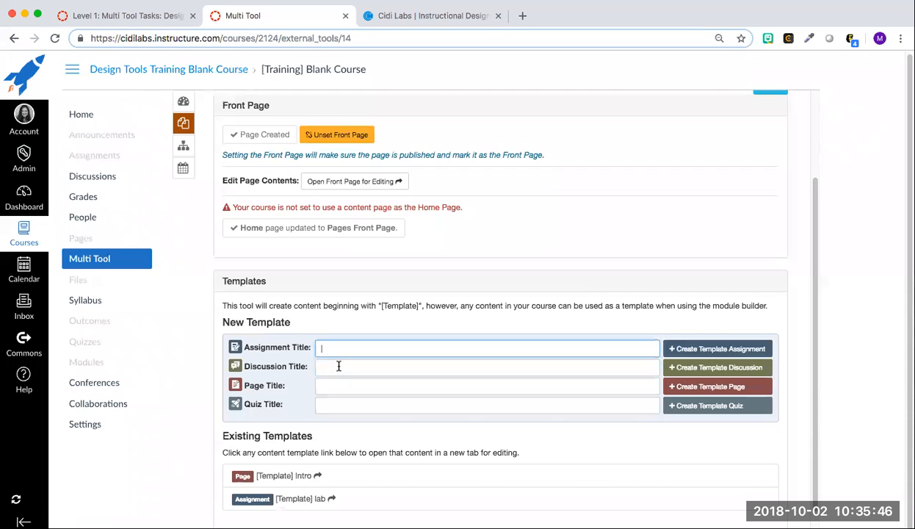
{"action": "type", "text": "grou"}
{"action": "key", "text": "BackSpace"}
{"action": "key", "text": "BackSpace"}
{"action": "left_click", "coordinate": [328, 369]}
{"action": "type", "text": "grou"}
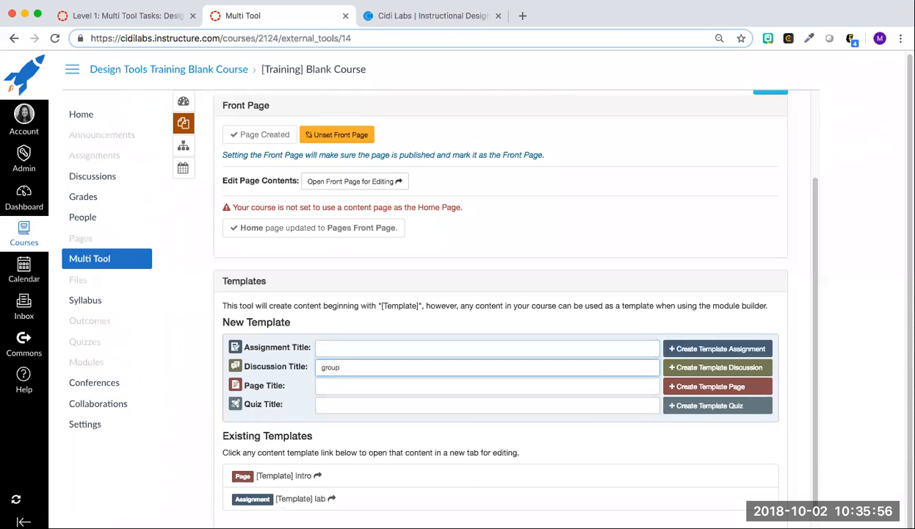
{"action": "key", "text": "Return"}
{"action": "type", "text": "end of uni"}
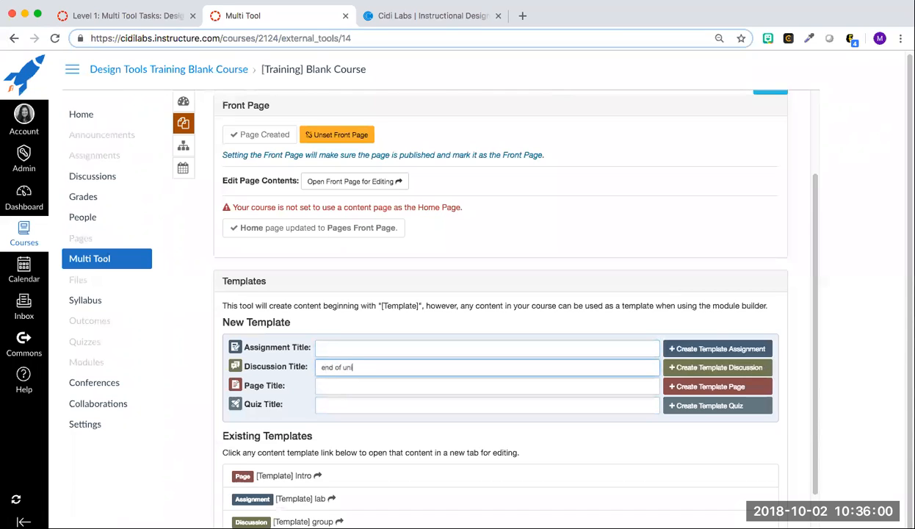
{"action": "type", "text": "t"}
{"action": "key", "text": "Return"}
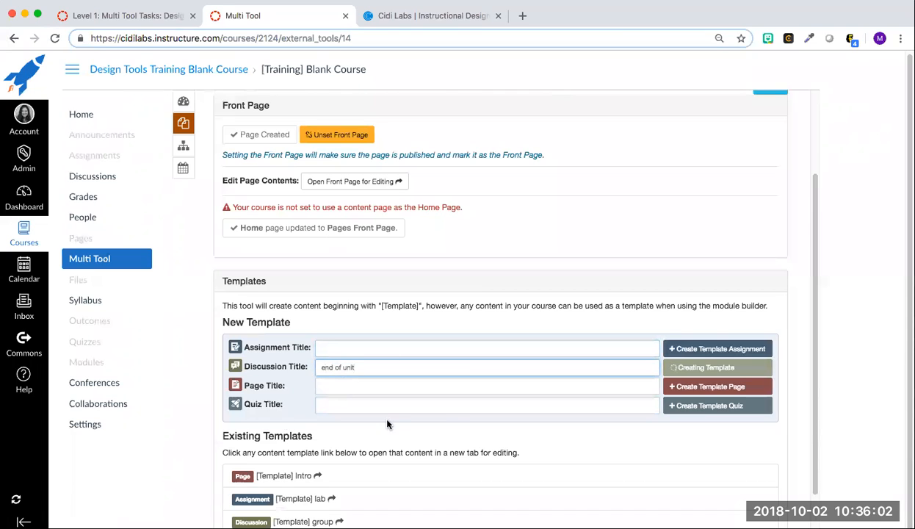
- Open the [Template] Intro page for editing and apply the Flat Sections 1 institutional theme
{"action": "scroll", "coordinate": [429, 414], "scroll_direction": "down", "scroll_amount": 2}
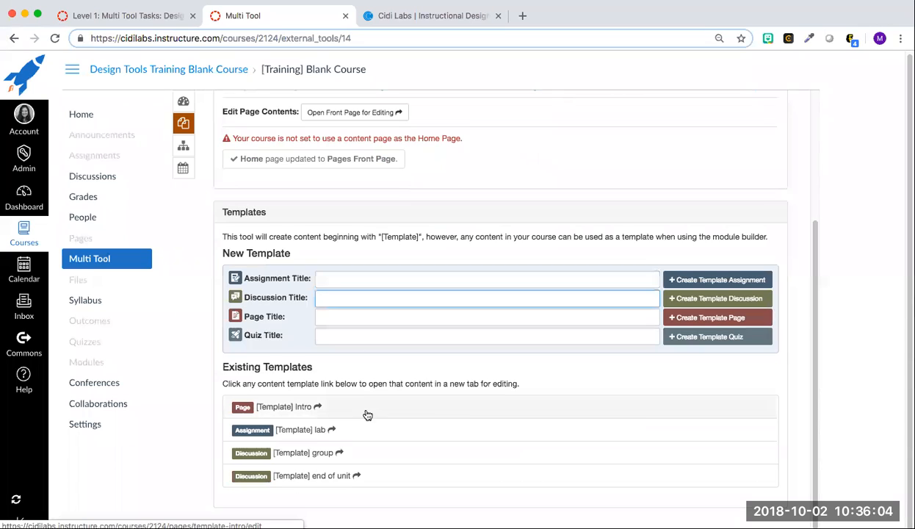
{"action": "left_click", "coordinate": [286, 407]}
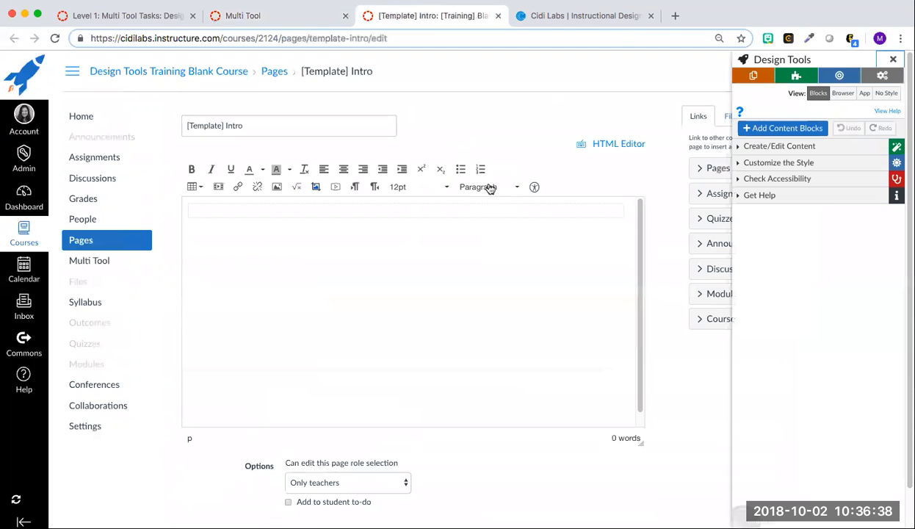
{"action": "left_click", "coordinate": [798, 77]}
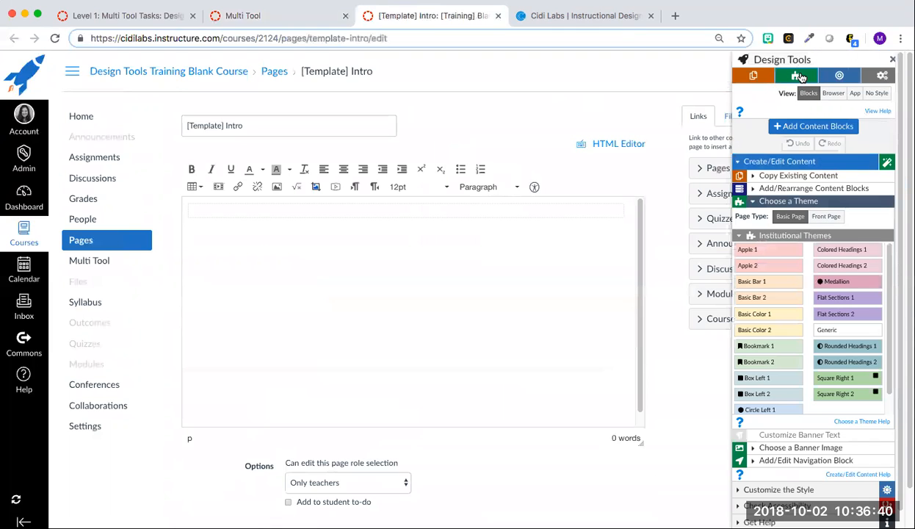
{"action": "left_click", "coordinate": [855, 301]}
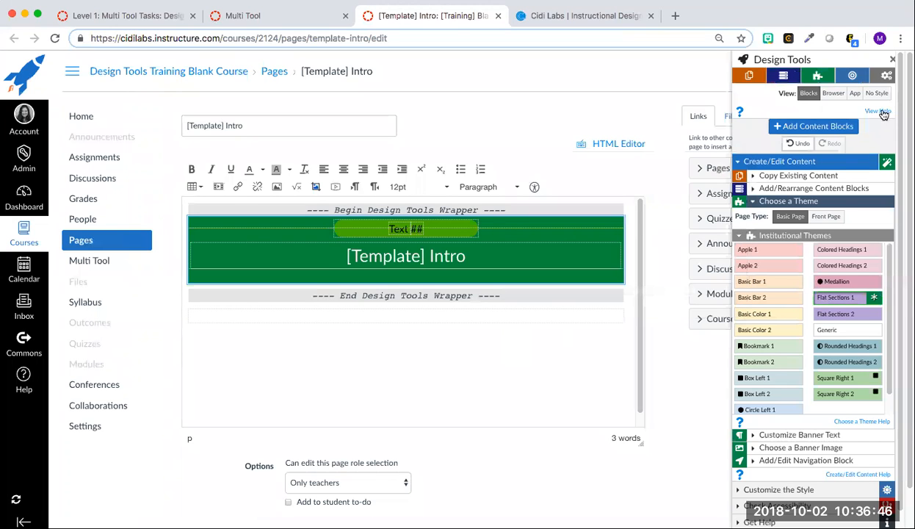
- Add the Introduction_text_here, Readings, Lectures and Assignments institutional content blocks to the template page
{"action": "left_click", "coordinate": [808, 126]}
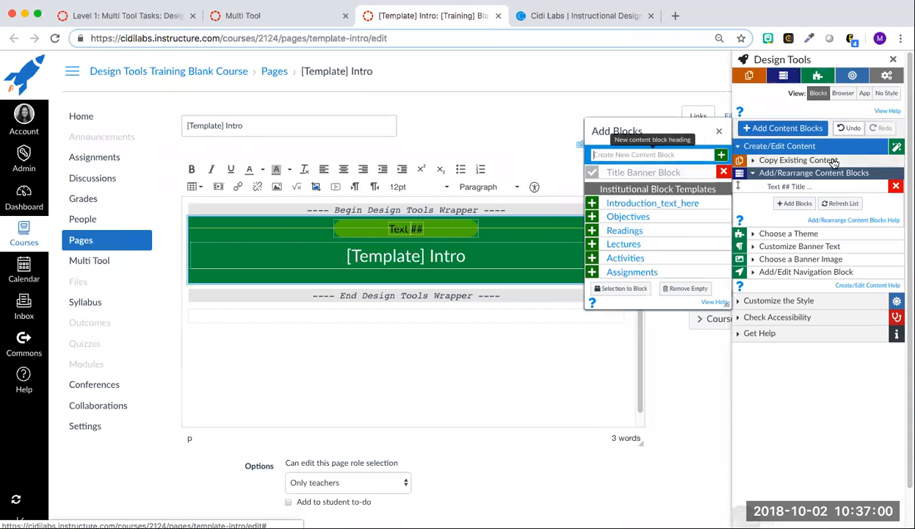
{"action": "left_click", "coordinate": [638, 208]}
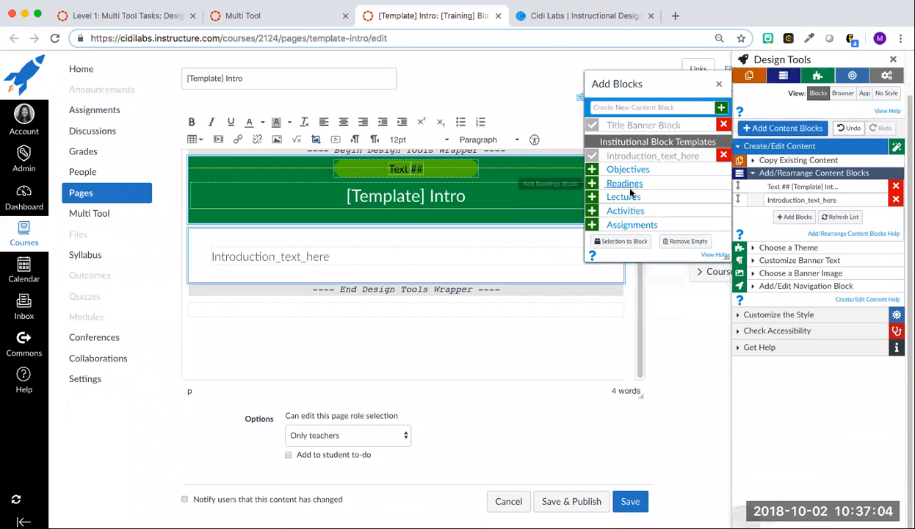
{"action": "left_click", "coordinate": [629, 187]}
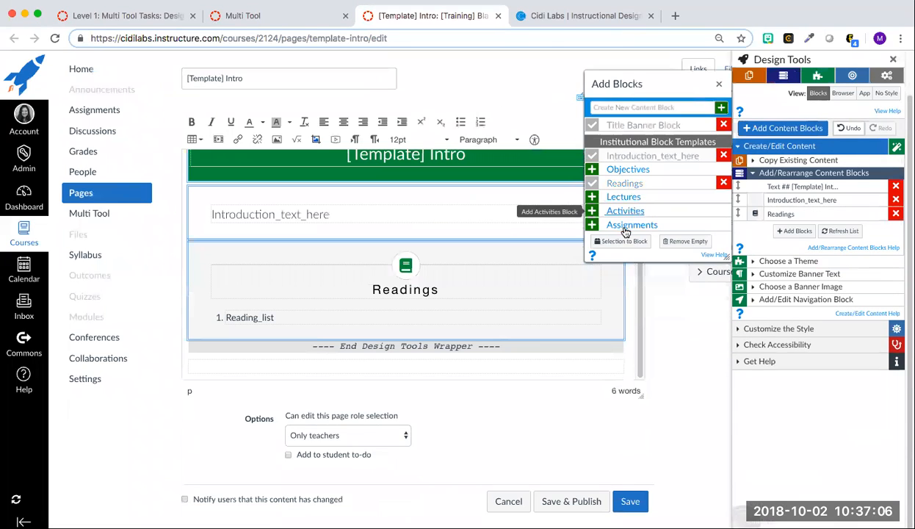
{"action": "left_click", "coordinate": [623, 197]}
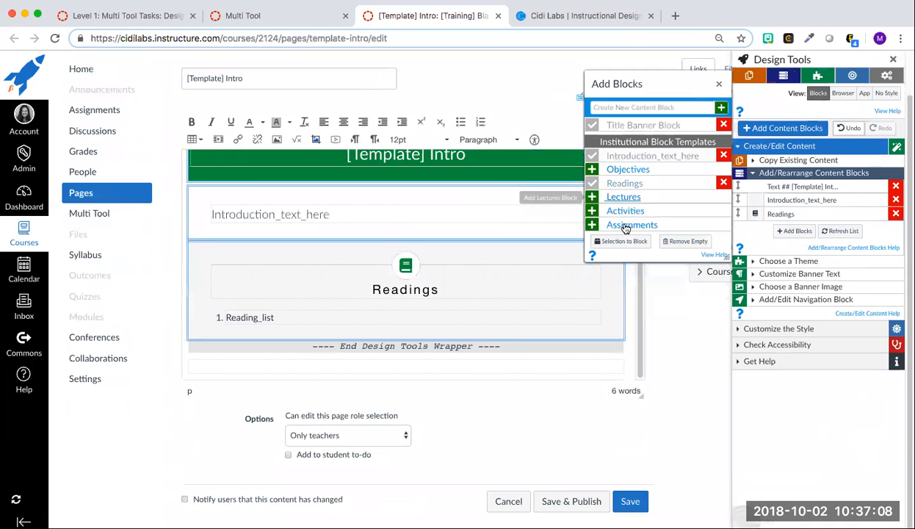
{"action": "scroll", "coordinate": [473, 317], "scroll_direction": "up", "scroll_amount": 4}
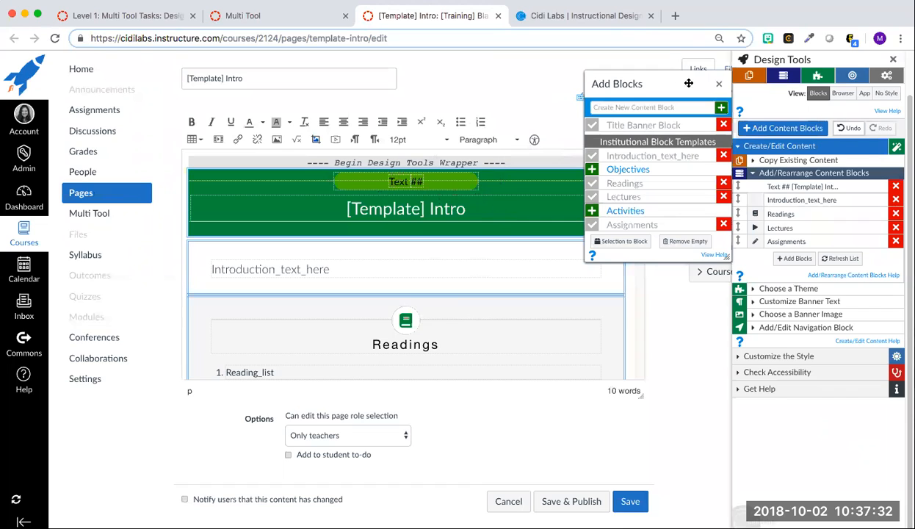
{"action": "left_click", "coordinate": [718, 86]}
- Check the added blocks, save the Intro template page without publishing, and close it to return to the Multi Tool templates
{"action": "scroll", "coordinate": [580, 209], "scroll_direction": "down", "scroll_amount": 3}
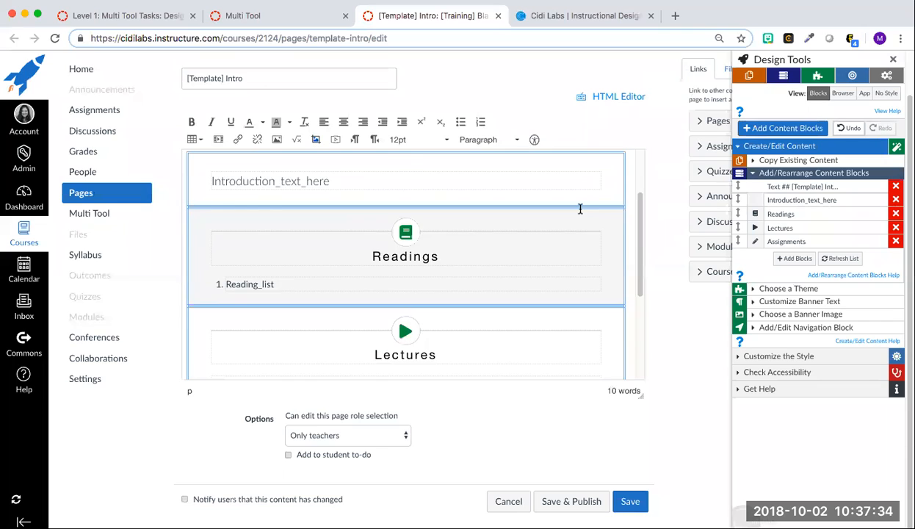
{"action": "scroll", "coordinate": [580, 208], "scroll_direction": "down", "scroll_amount": 5}
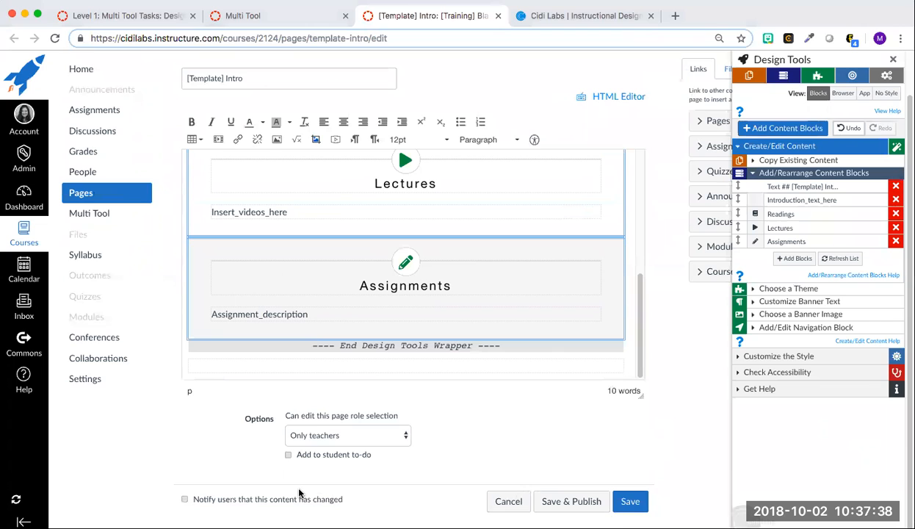
{"action": "left_click", "coordinate": [630, 502]}
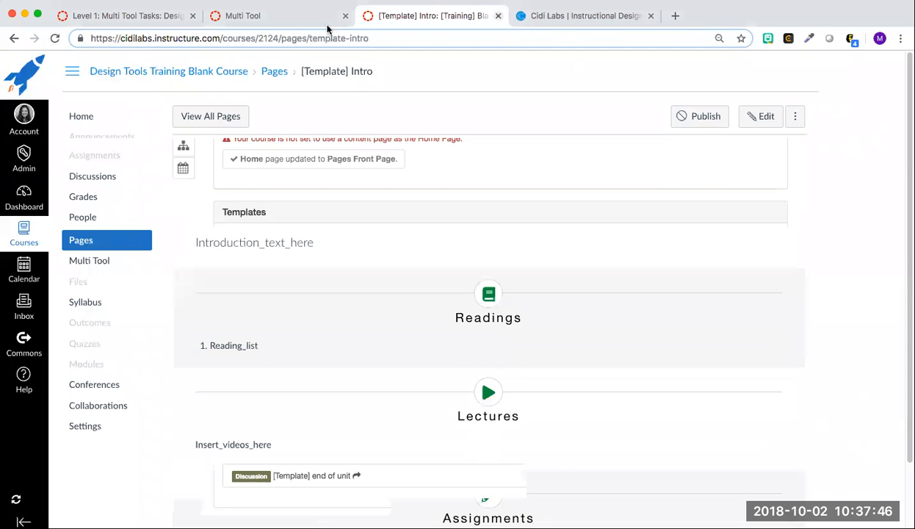
{"action": "key", "text": "super+w"}
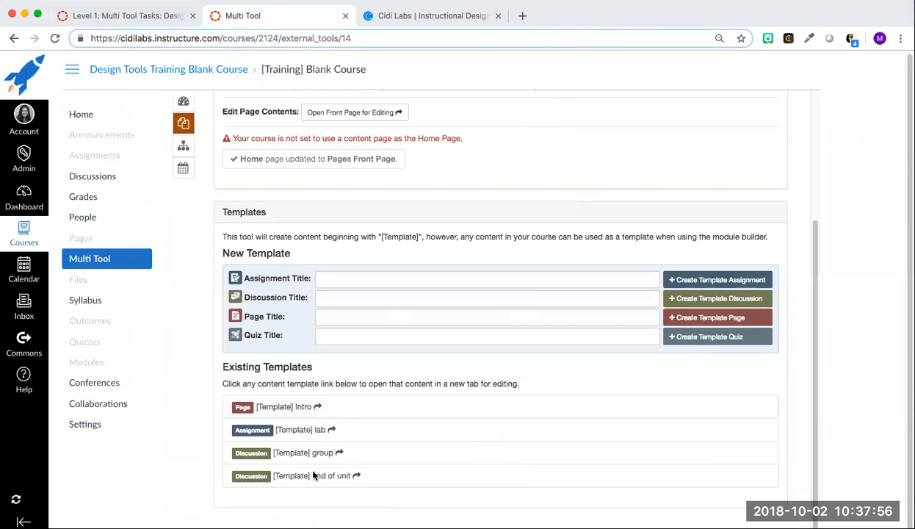
- Open the Module Builder and set the new module pattern to the Unit prefix with 3 modules to create
{"action": "left_click", "coordinate": [183, 149]}
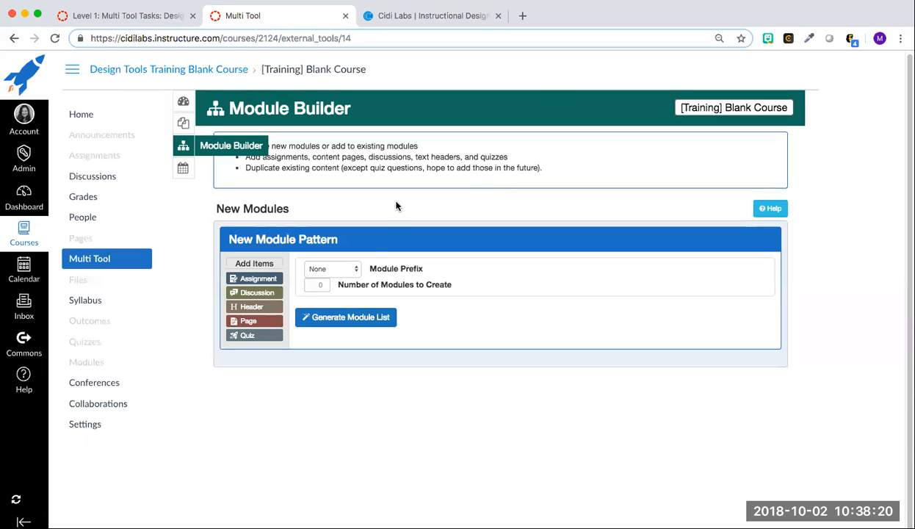
{"action": "left_click", "coordinate": [355, 270]}
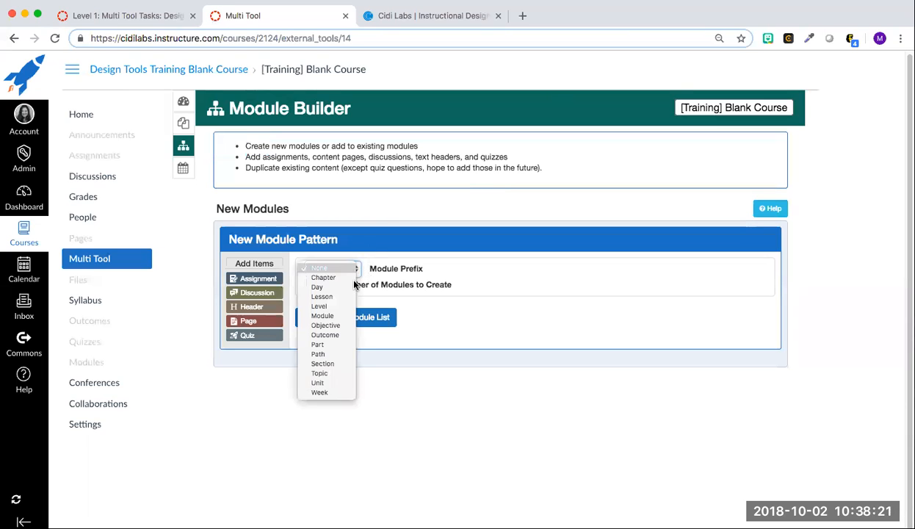
{"action": "left_click", "coordinate": [336, 383]}
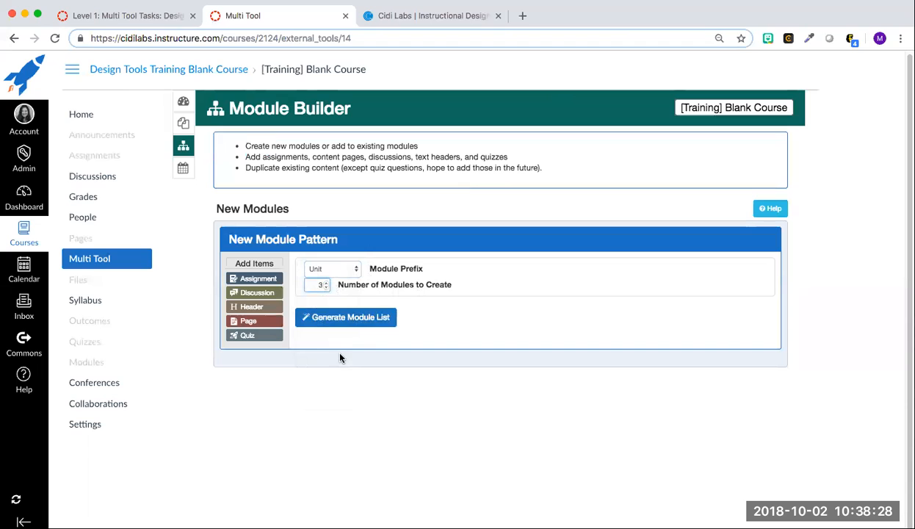
- Add a page item named Intro to the module pattern, based on the [Template] Intro page
{"action": "left_click", "coordinate": [265, 324]}
{"action": "left_click", "coordinate": [433, 320]}
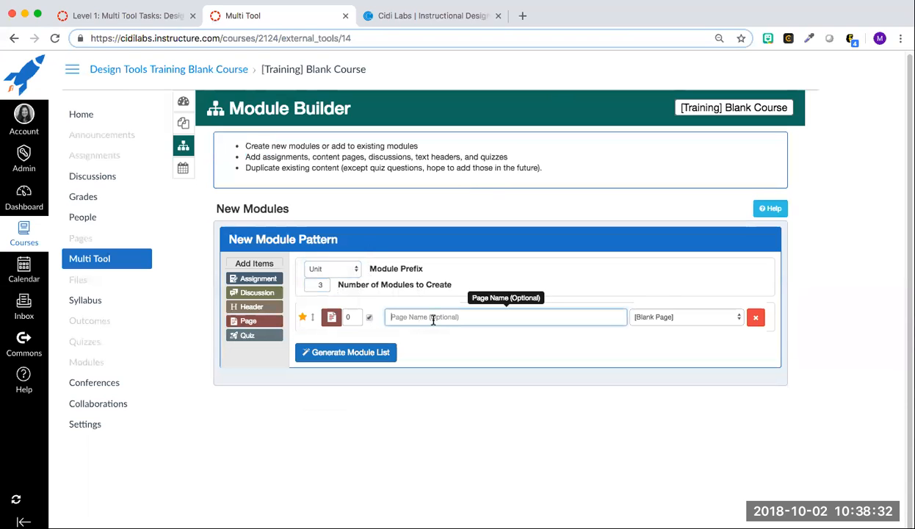
{"action": "type", "text": "Intro"}
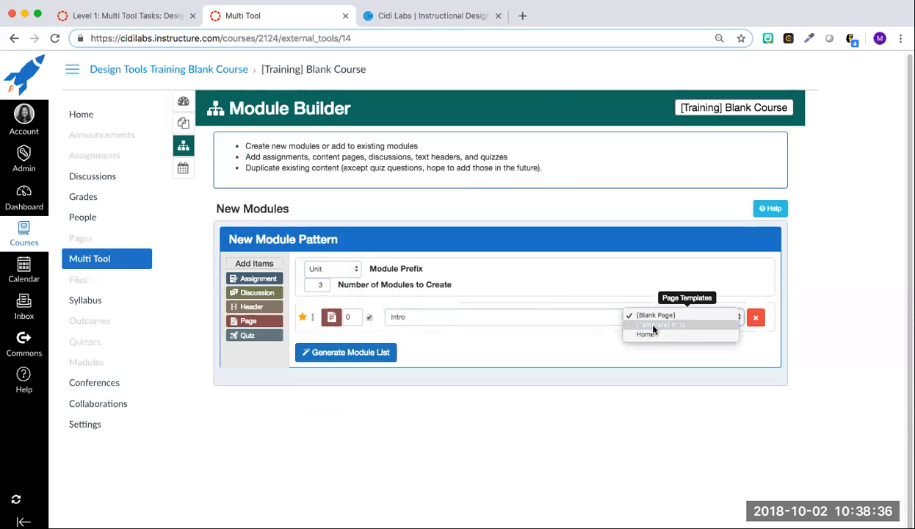
{"action": "left_click", "coordinate": [654, 327]}
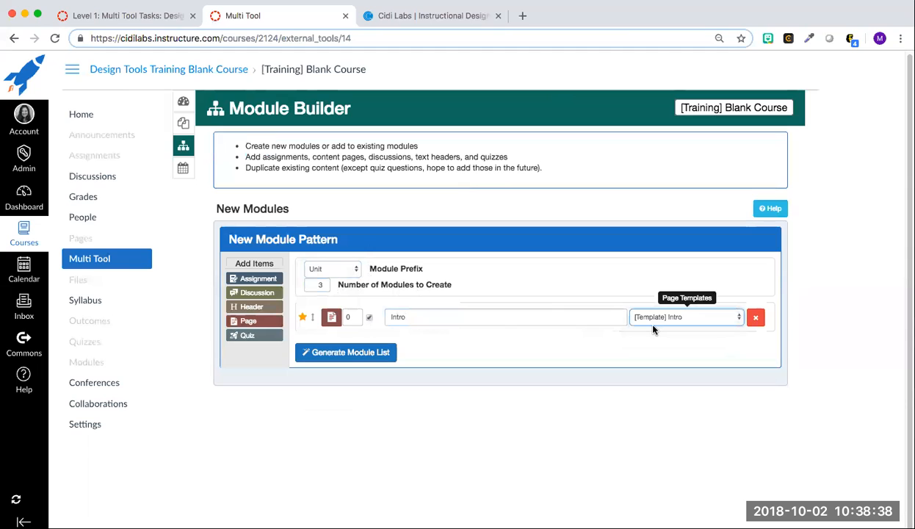
- Add an assignment item based on [Template] lab with Online Submission, worth 50 points and graded as Points
{"action": "left_click", "coordinate": [265, 282]}
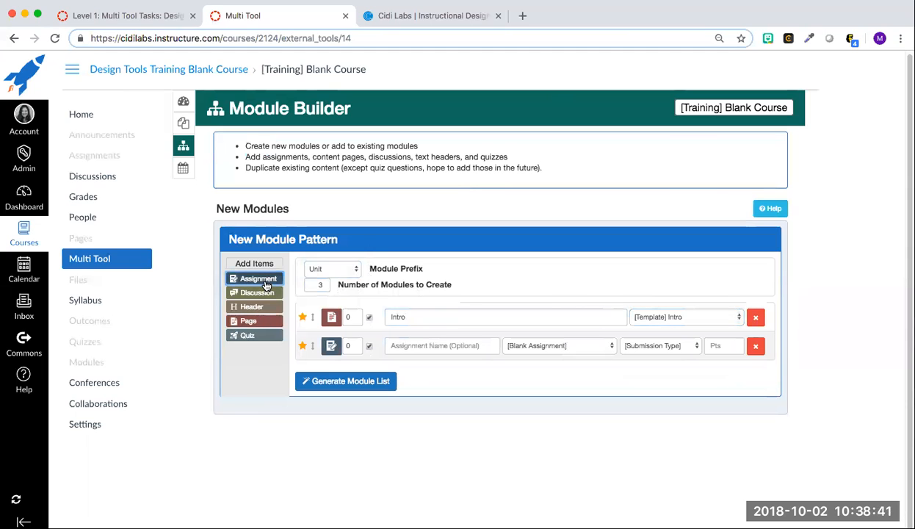
{"action": "left_click", "coordinate": [611, 345]}
{"action": "left_click", "coordinate": [602, 355]}
{"action": "left_click", "coordinate": [677, 346]}
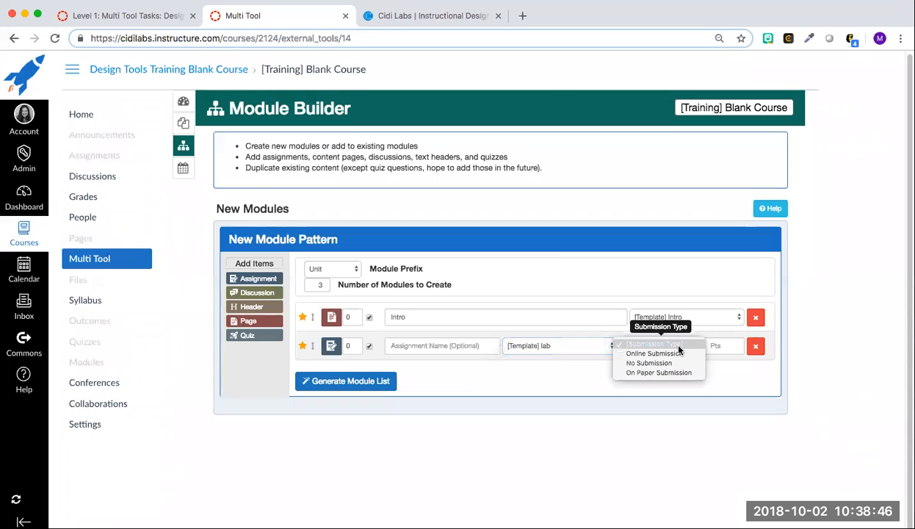
{"action": "left_click", "coordinate": [654, 354]}
{"action": "left_click", "coordinate": [732, 348]}
{"action": "type", "text": "1"}
{"action": "key", "text": "BackSpace"}
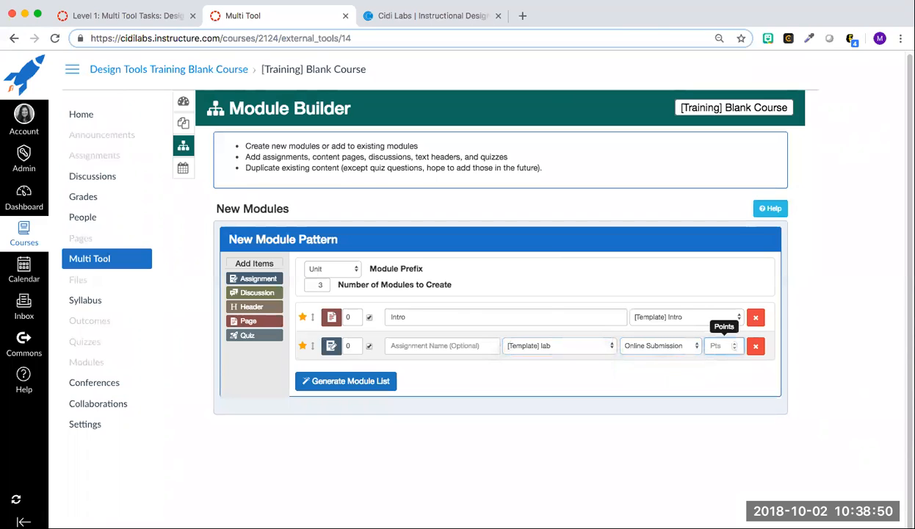
{"action": "type", "text": "50"}
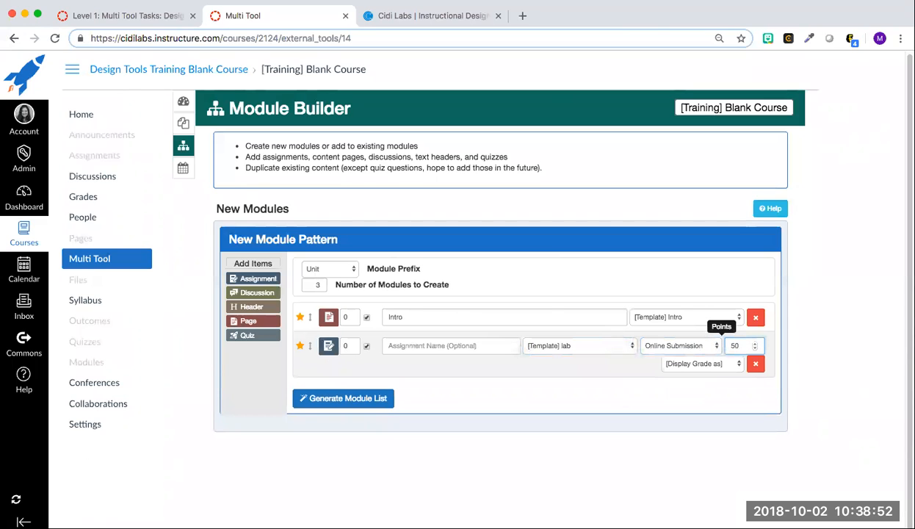
{"action": "left_click", "coordinate": [691, 362]}
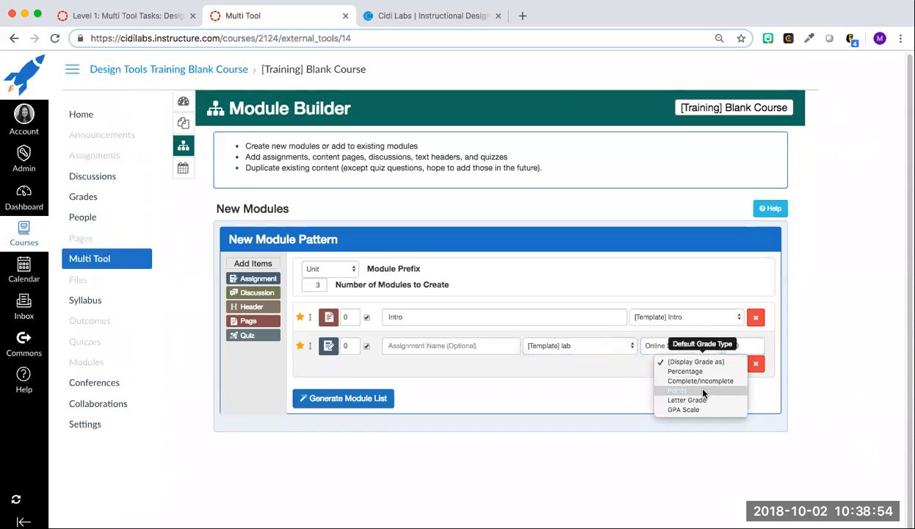
{"action": "left_click", "coordinate": [703, 394]}
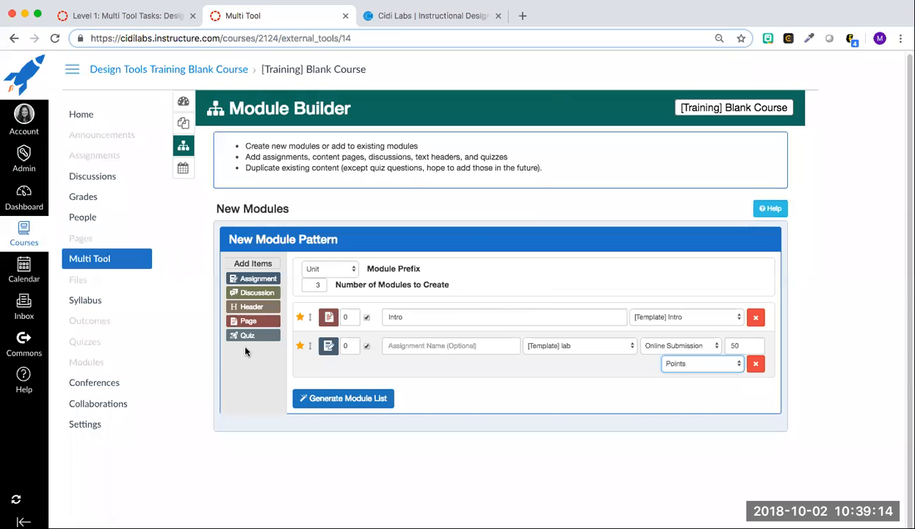
- Add a discussion item based on [Template] group to the pattern, worth 20 points and graded as Points
{"action": "left_click", "coordinate": [250, 294]}
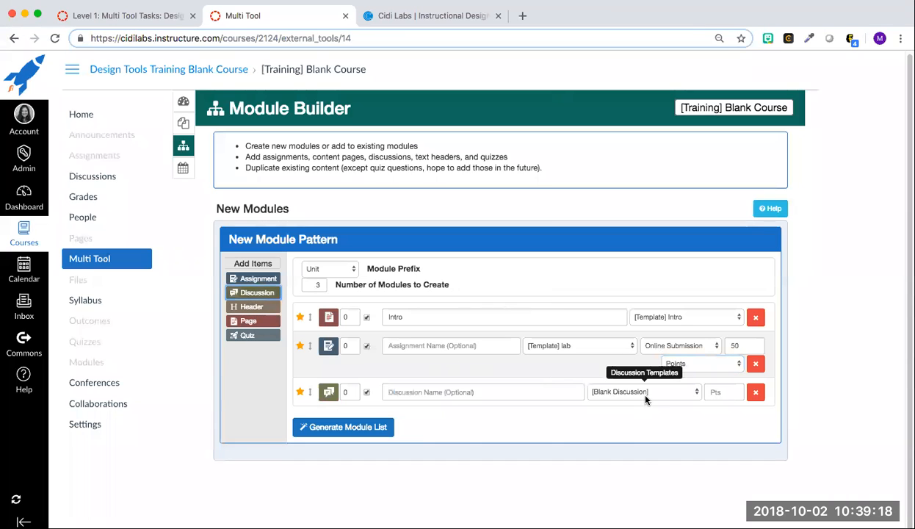
{"action": "left_click", "coordinate": [647, 398]}
{"action": "left_click", "coordinate": [636, 410]}
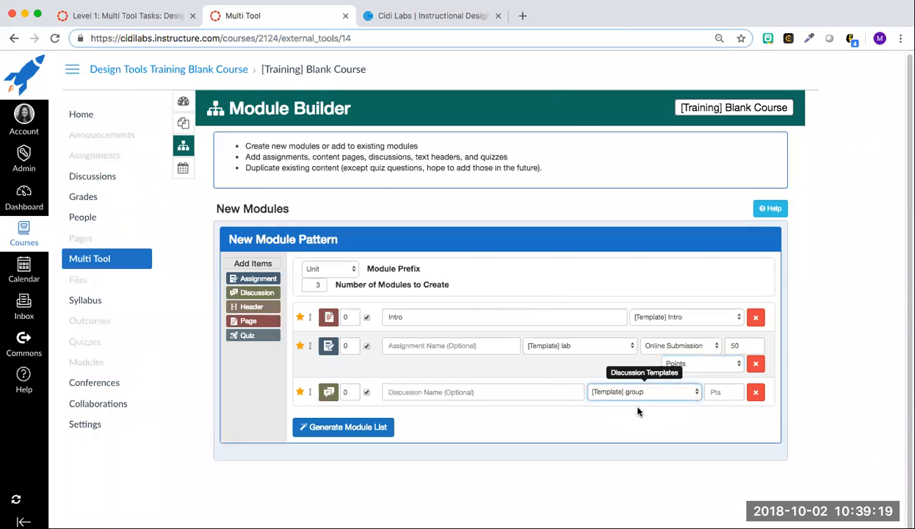
{"action": "left_click", "coordinate": [714, 394]}
{"action": "type", "text": "20"}
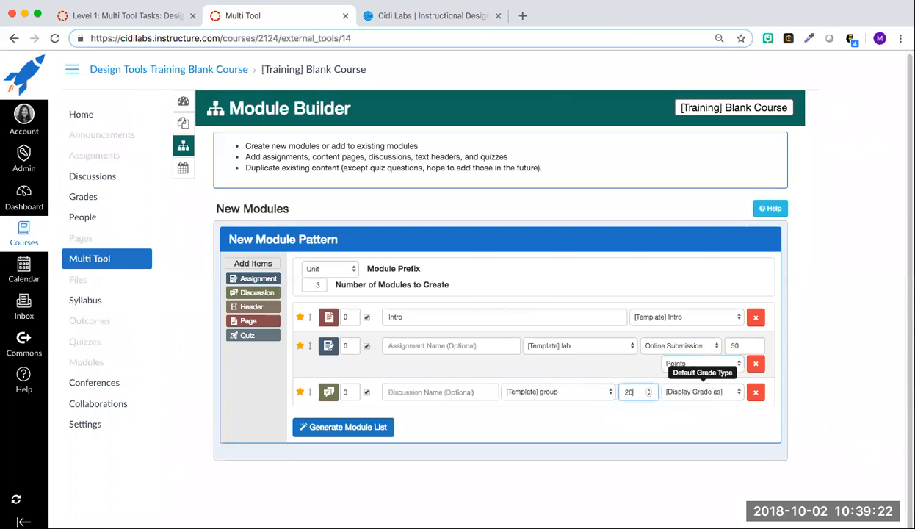
{"action": "left_click", "coordinate": [697, 387]}
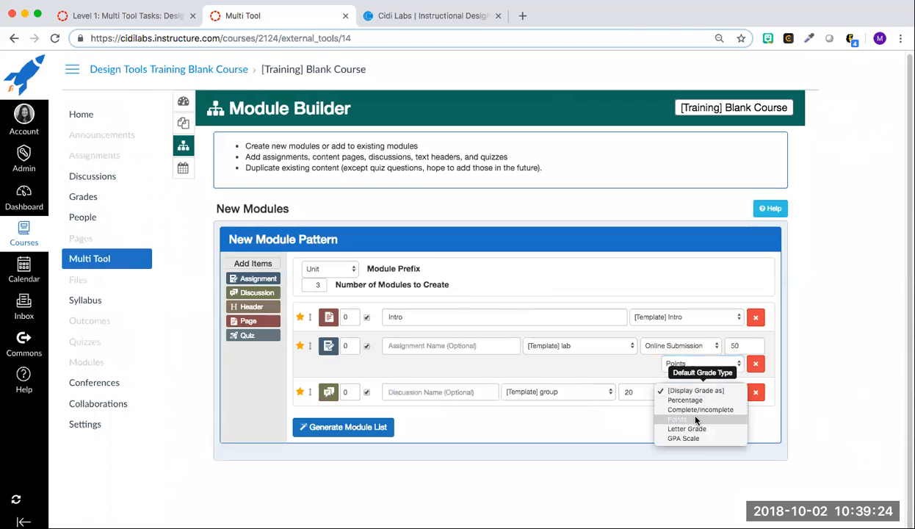
{"action": "left_click", "coordinate": [696, 420]}
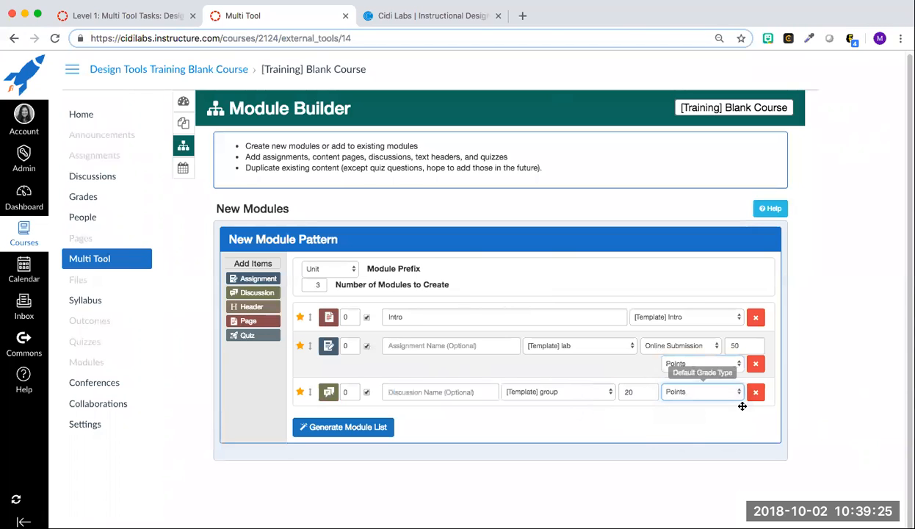
- Add a quiz item without a name to the end of the module pattern
{"action": "left_click", "coordinate": [249, 338]}
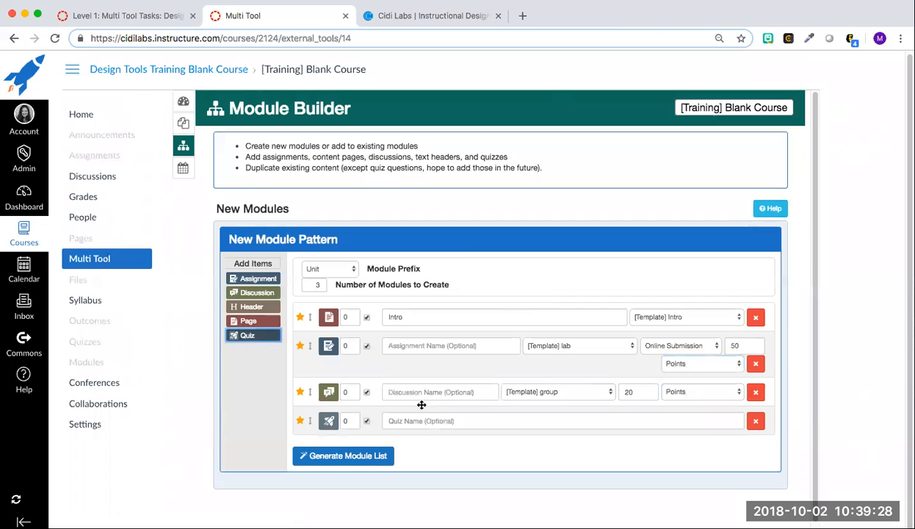
{"action": "left_click", "coordinate": [519, 424]}
{"action": "left_click", "coordinate": [530, 445]}
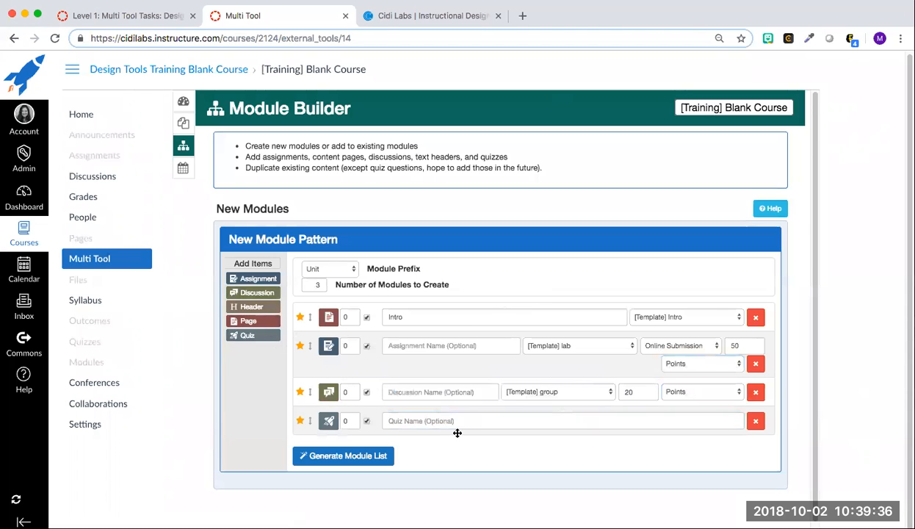
{"action": "scroll", "coordinate": [492, 382], "scroll_direction": "down", "scroll_amount": 1}
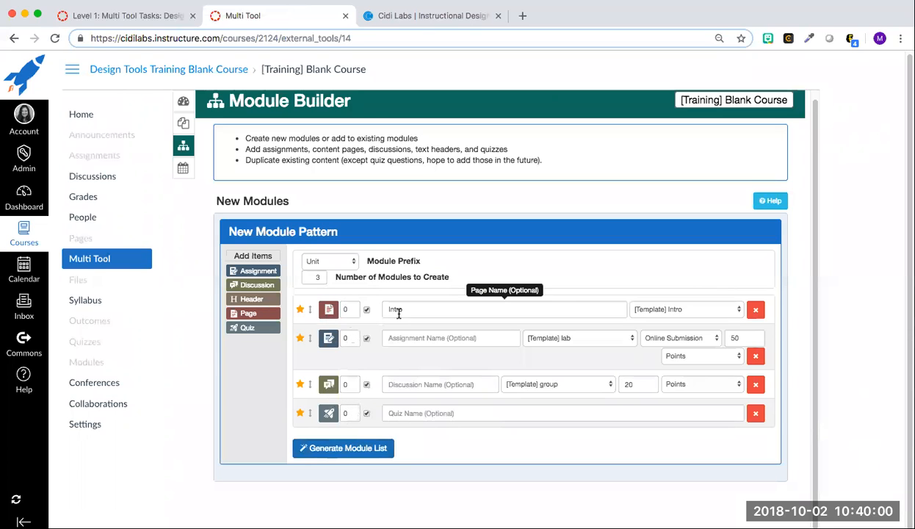
- Set the indent level of the pattern's assignment, discussion and quiz items to 1
{"action": "left_click", "coordinate": [354, 337]}
{"action": "left_click", "coordinate": [354, 381]}
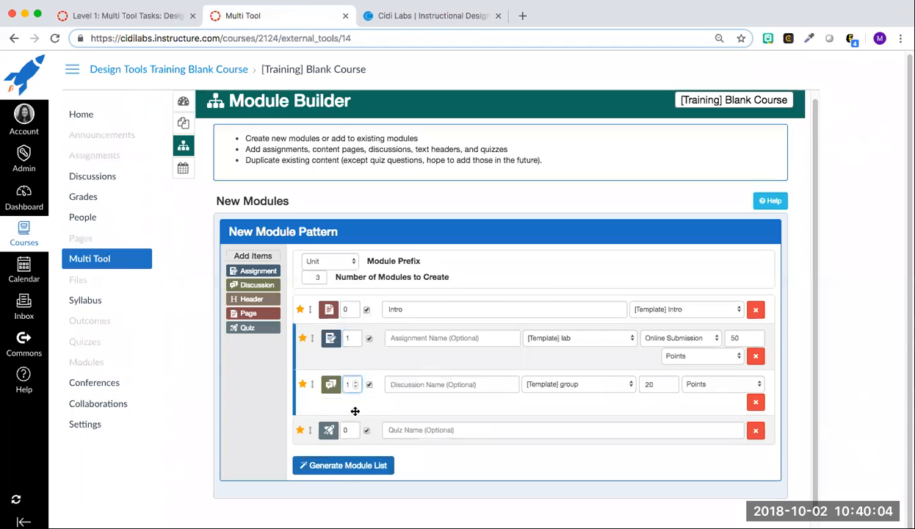
{"action": "left_click", "coordinate": [354, 429]}
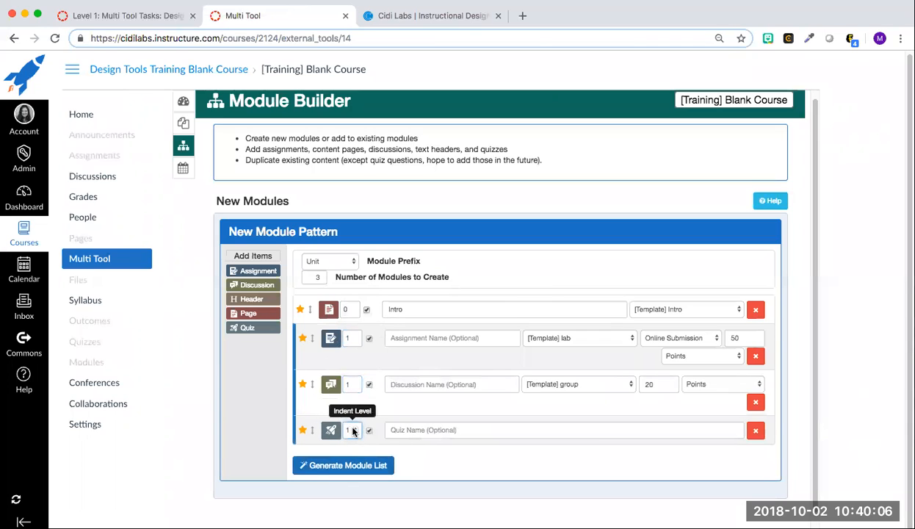
- Return the indent level of the quiz, discussion and assignment items to 0
{"action": "left_click", "coordinate": [353, 433]}
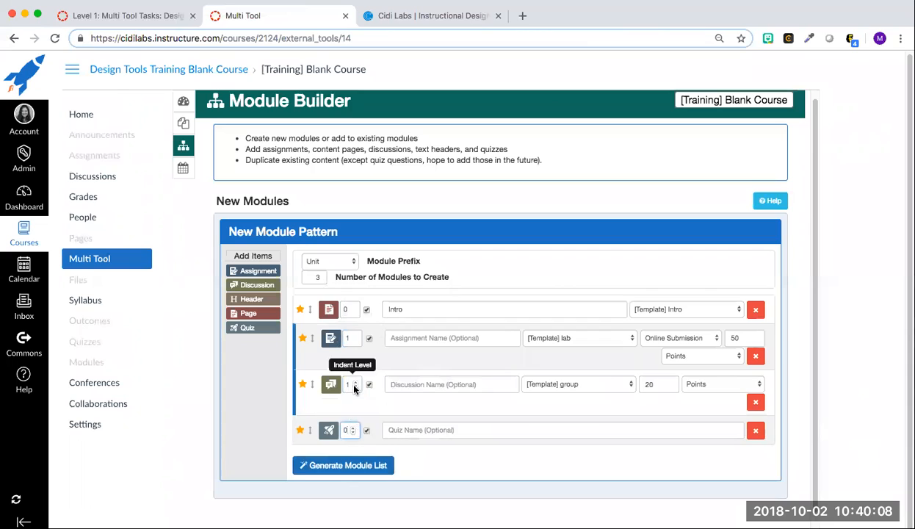
{"action": "left_click", "coordinate": [353, 387]}
{"action": "left_click", "coordinate": [353, 341]}
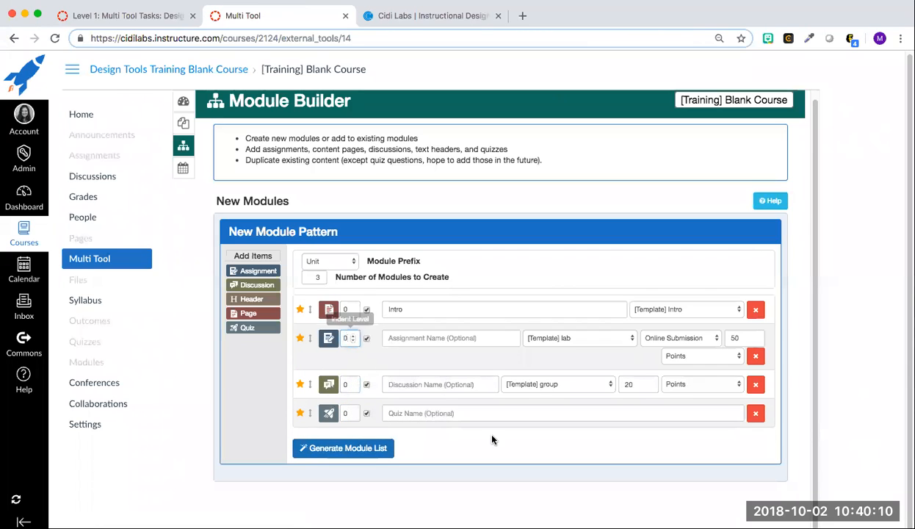
- Generate the module list from the pattern and review the items in the Unit 1 to Unit 3 modules
{"action": "left_click", "coordinate": [348, 449]}
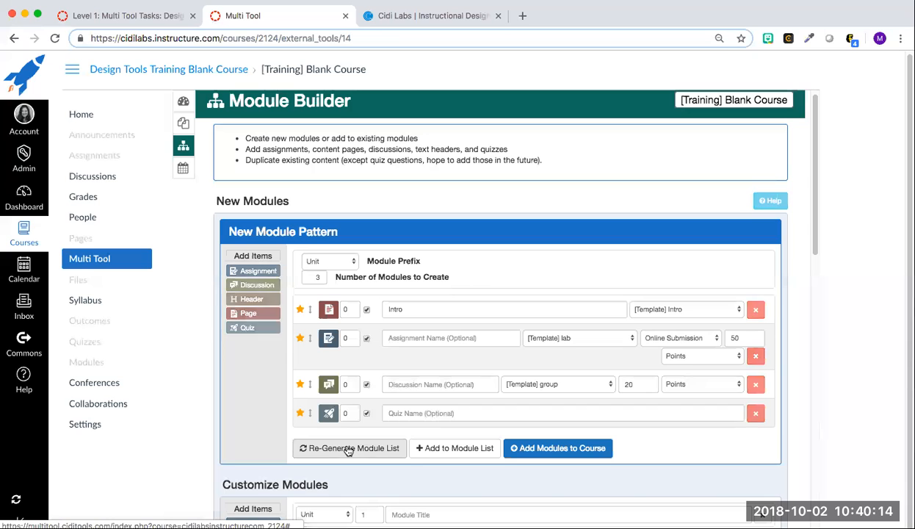
{"action": "scroll", "coordinate": [534, 374], "scroll_direction": "down", "scroll_amount": 4}
{"action": "scroll", "coordinate": [534, 374], "scroll_direction": "down", "scroll_amount": 1}
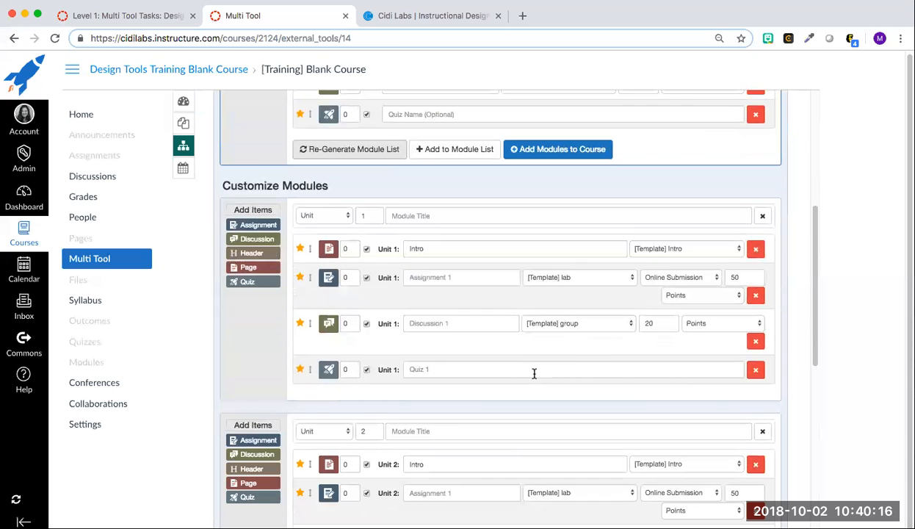
{"action": "scroll", "coordinate": [371, 247], "scroll_direction": "down", "scroll_amount": 2}
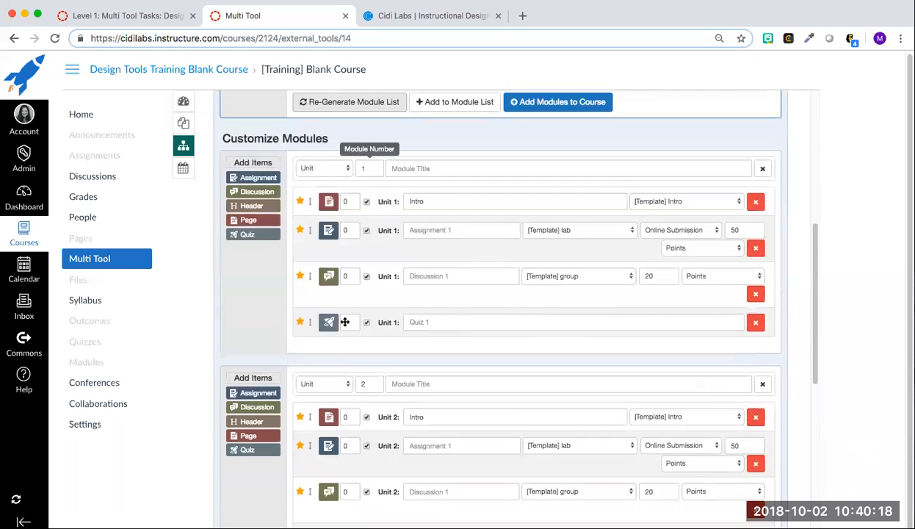
{"action": "scroll", "coordinate": [441, 444], "scroll_direction": "down", "scroll_amount": 5}
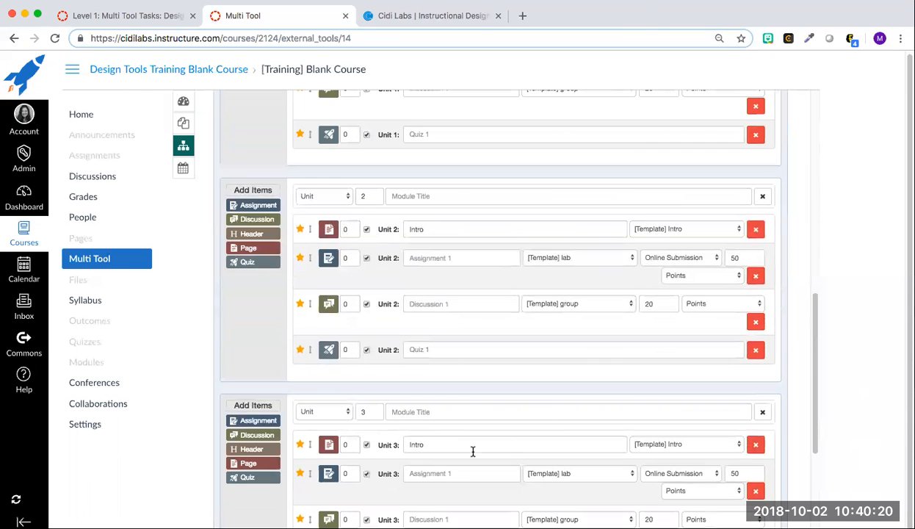
{"action": "scroll", "coordinate": [474, 451], "scroll_direction": "up", "scroll_amount": 5}
{"action": "scroll", "coordinate": [473, 451], "scroll_direction": "up", "scroll_amount": 1}
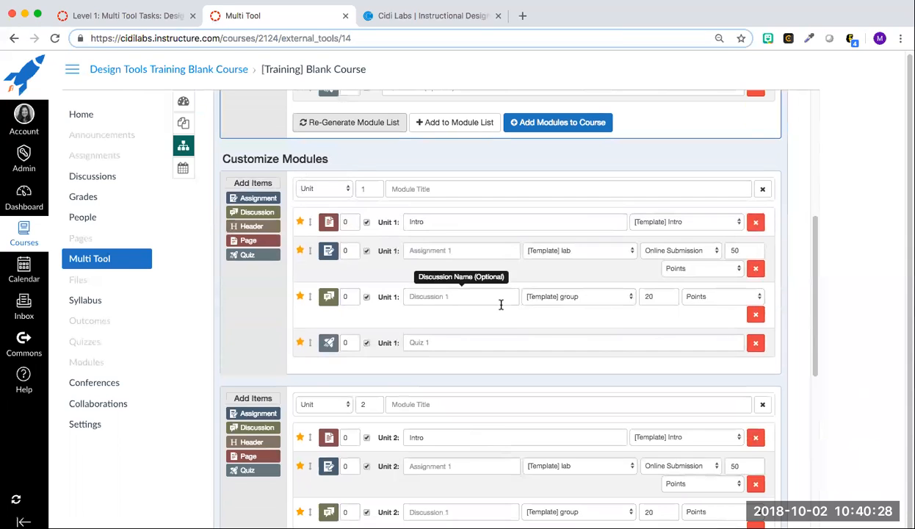
- Replace the quiz in the Unit 1 module with a second, blank discussion
{"action": "left_click", "coordinate": [755, 343]}
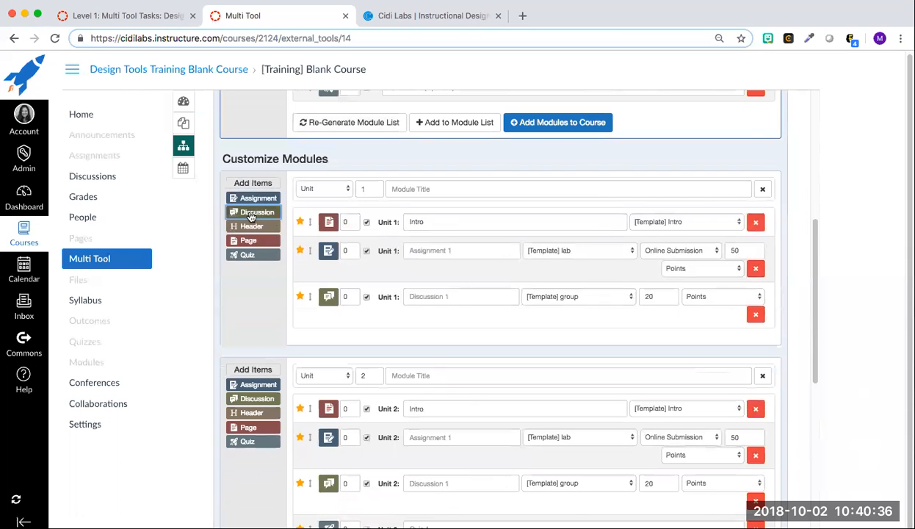
{"action": "left_click", "coordinate": [236, 213]}
{"action": "left_click", "coordinate": [423, 344]}
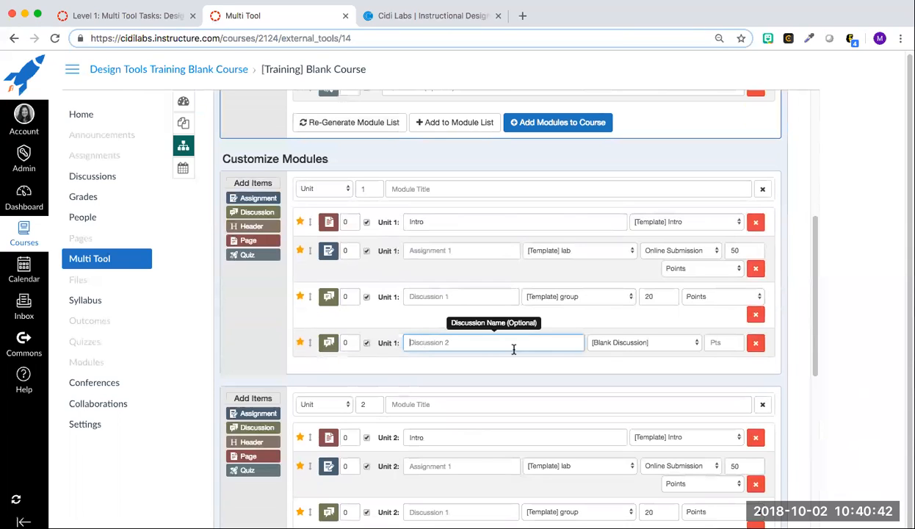
- Add a second quiz to the Unit 3 module and look back over the customized modules
{"action": "scroll", "coordinate": [534, 350], "scroll_direction": "down", "scroll_amount": 10}
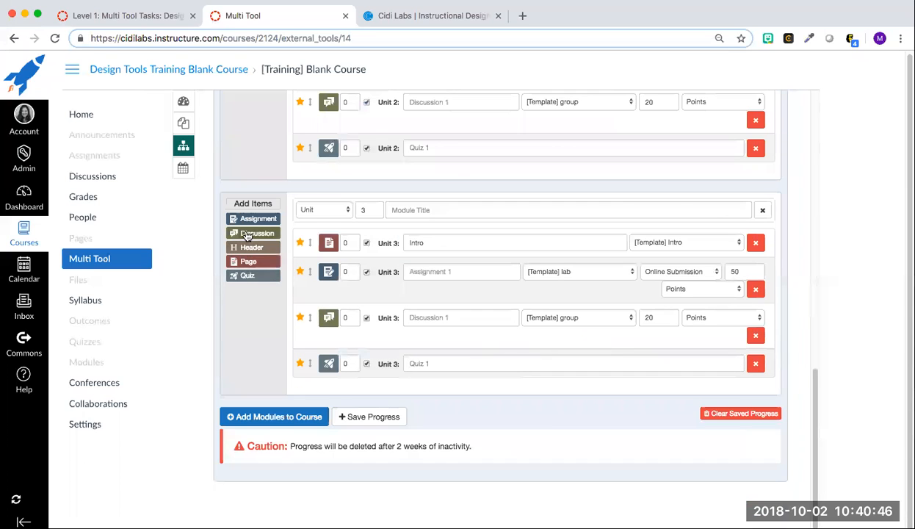
{"action": "left_click", "coordinate": [250, 277]}
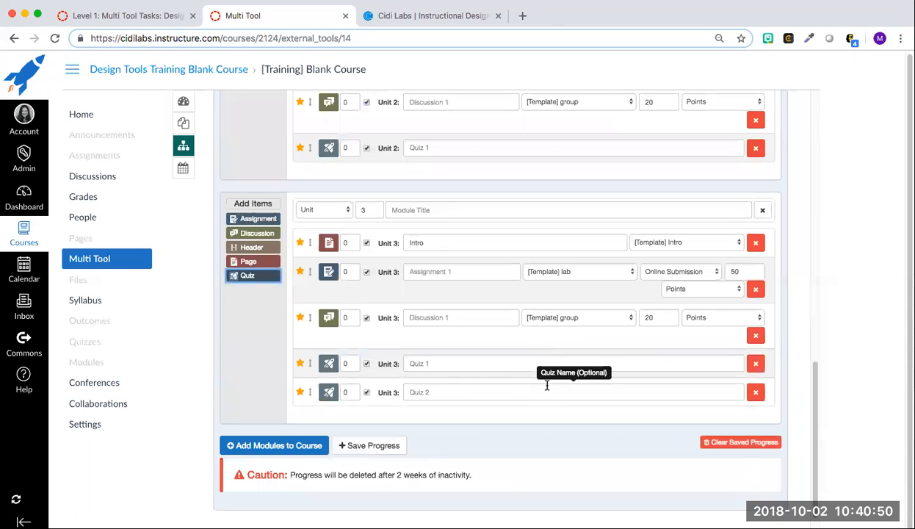
{"action": "scroll", "coordinate": [482, 355], "scroll_direction": "up", "scroll_amount": 3}
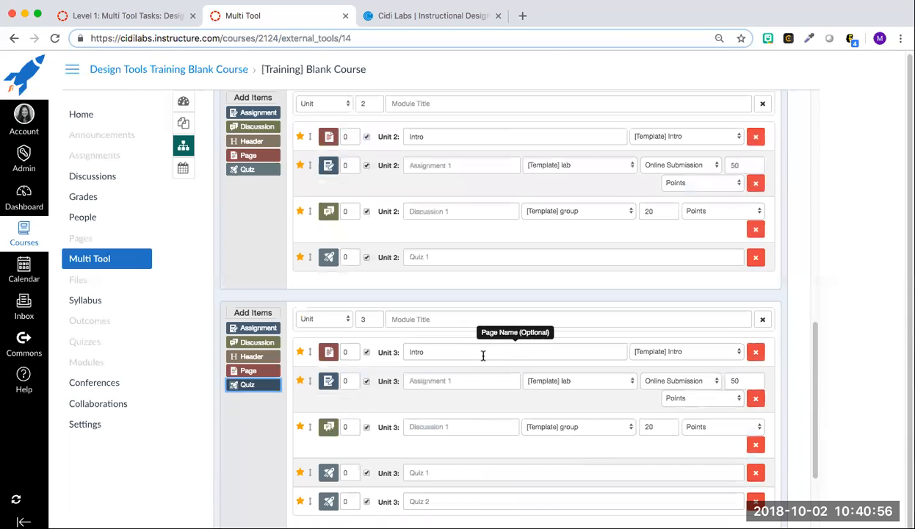
{"action": "scroll", "coordinate": [486, 355], "scroll_direction": "up", "scroll_amount": 4}
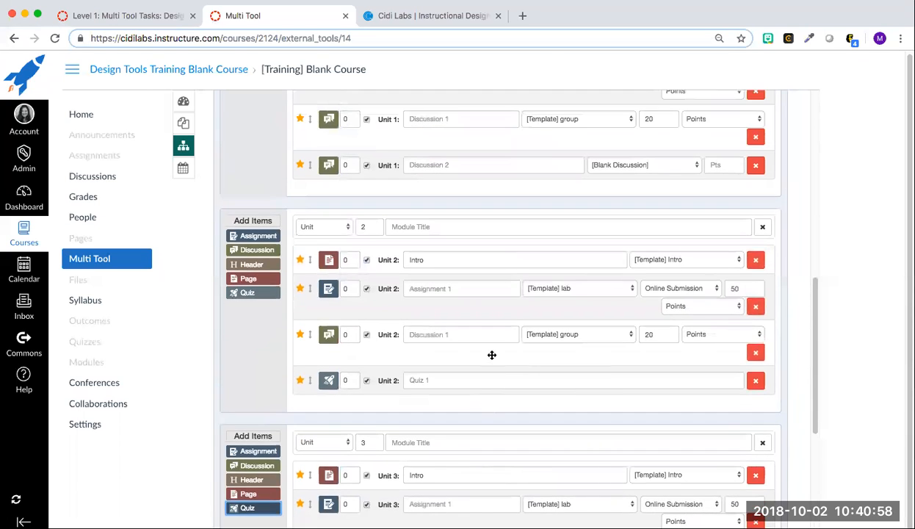
- Set the indent level of Assignment 1, Discussion 1 and Discussion 2 in the customized Unit 1 module to 1
{"action": "scroll", "coordinate": [492, 355], "scroll_direction": "up", "scroll_amount": 5}
{"action": "scroll", "coordinate": [492, 355], "scroll_direction": "up", "scroll_amount": 1}
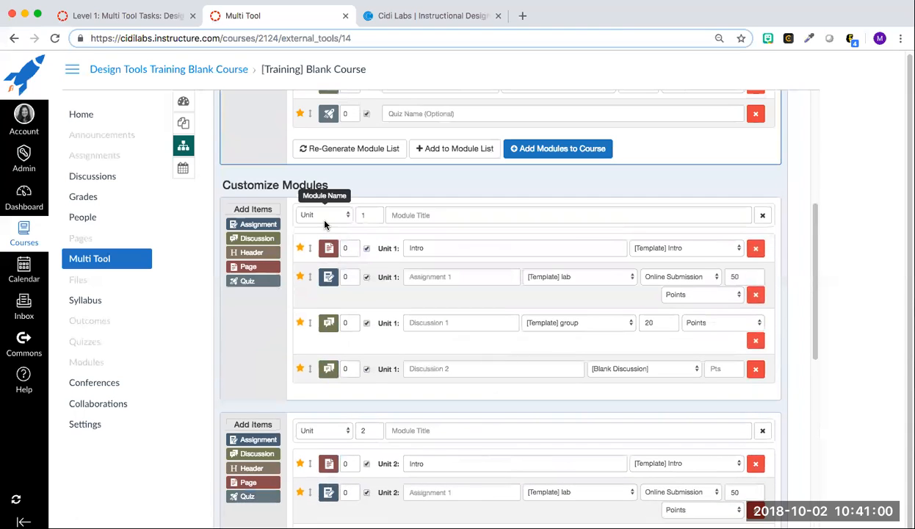
{"action": "left_click", "coordinate": [355, 273]}
{"action": "left_click", "coordinate": [354, 321]}
{"action": "left_click", "coordinate": [353, 366]}
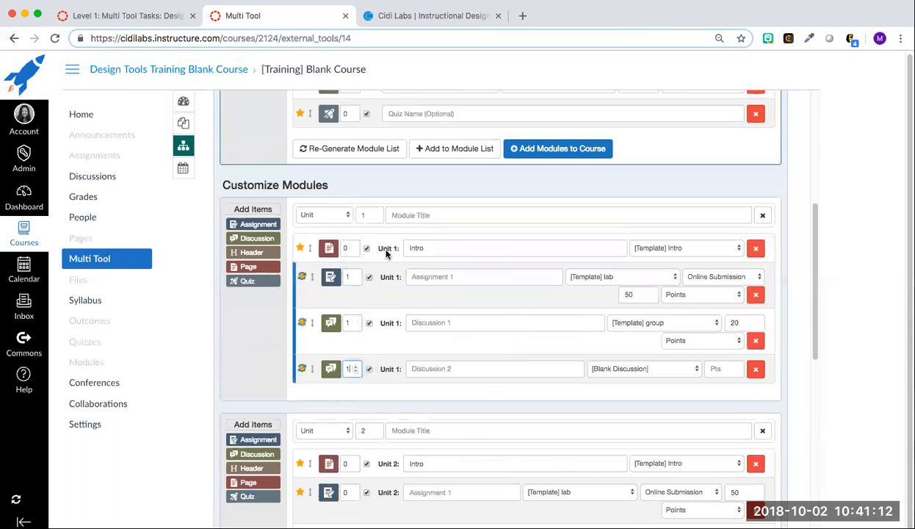
- Exclude the module information from the names of Assignment 1 and Discussion 1 in the Unit 1 module
{"action": "scroll", "coordinate": [494, 312], "scroll_direction": "down", "scroll_amount": 1}
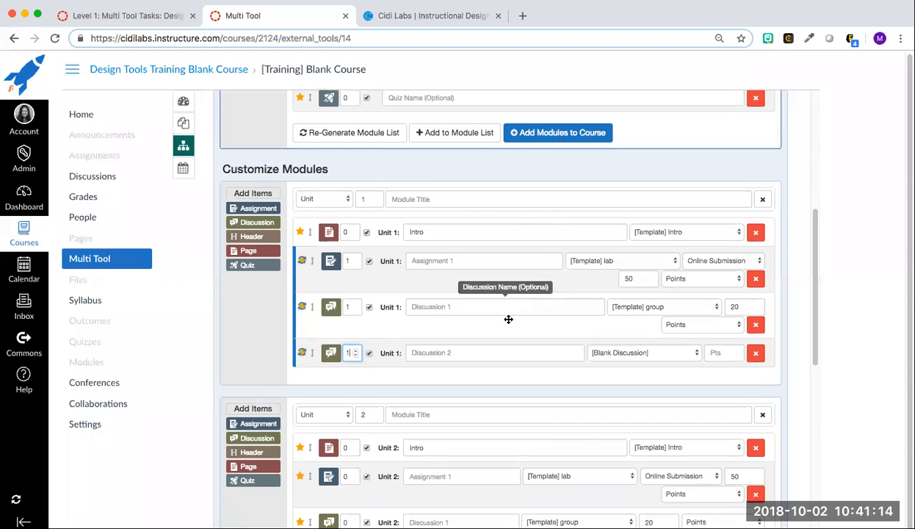
{"action": "left_click", "coordinate": [368, 262]}
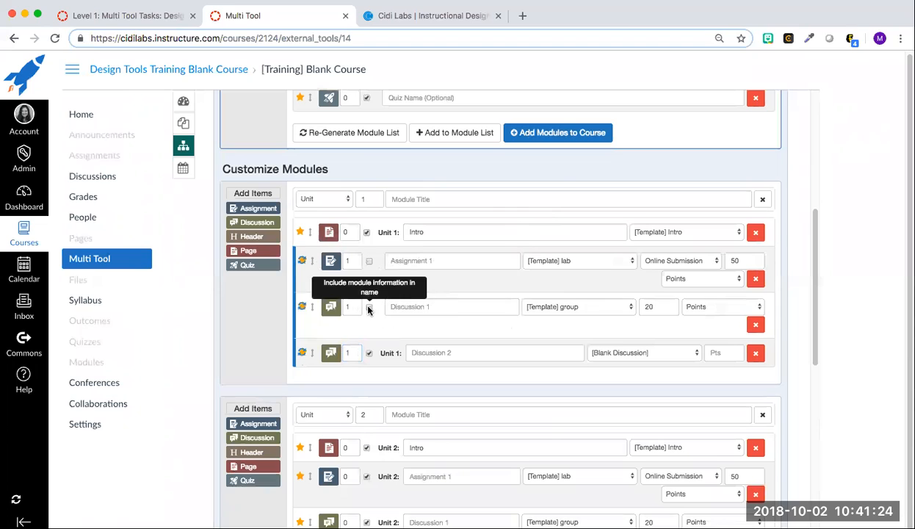
{"action": "left_click", "coordinate": [368, 308]}
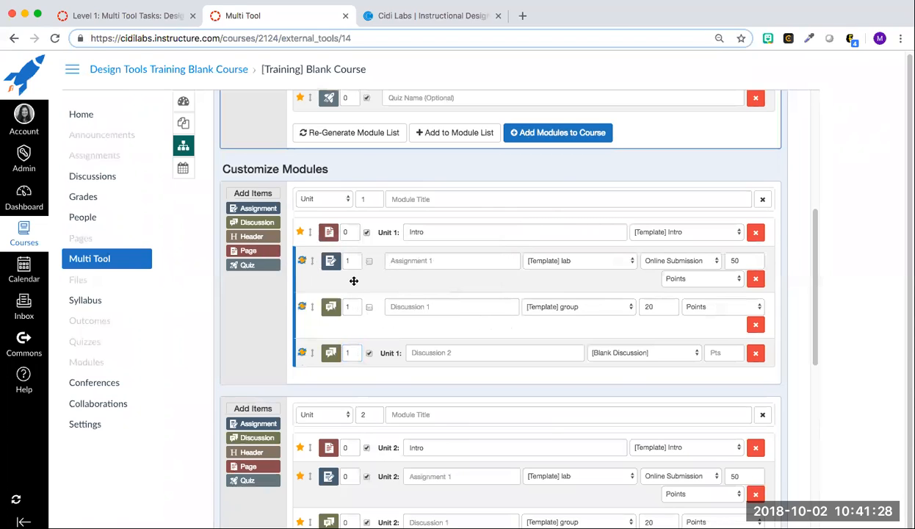
- Add the customized modules Unit 1 to Unit 3 to the course
{"action": "scroll", "coordinate": [388, 300], "scroll_direction": "down", "scroll_amount": 10}
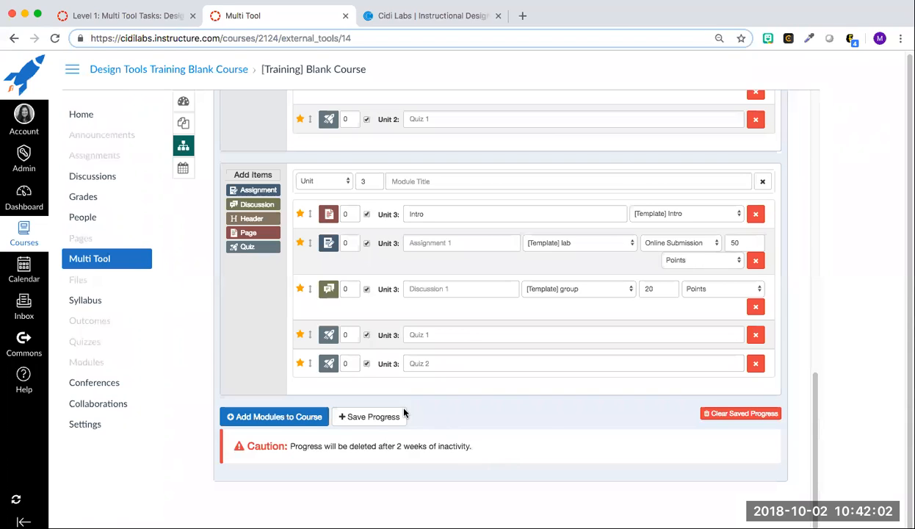
{"action": "left_click", "coordinate": [277, 420]}
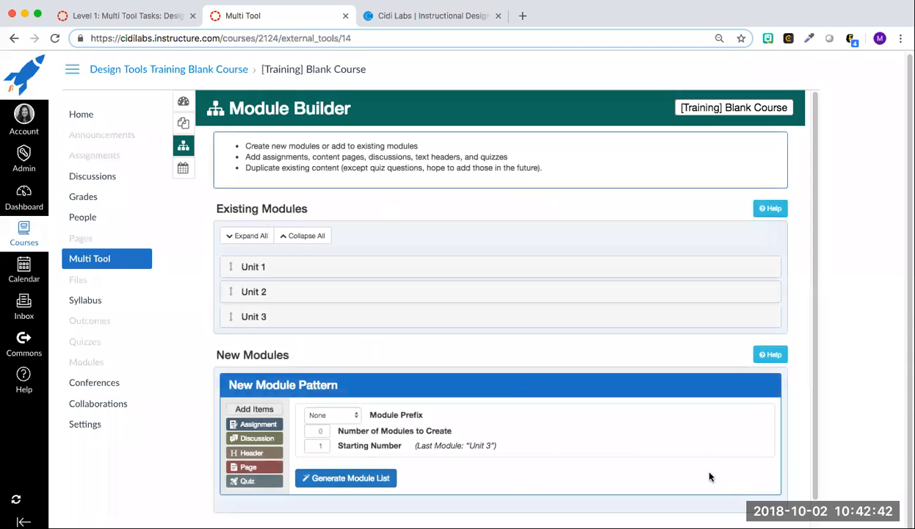
- Expand the existing Unit 1 and Unit 2 modules to review their items, and collapse all existing modules
{"action": "left_click", "coordinate": [257, 268]}
{"action": "scroll", "coordinate": [440, 316], "scroll_direction": "down", "scroll_amount": 1}
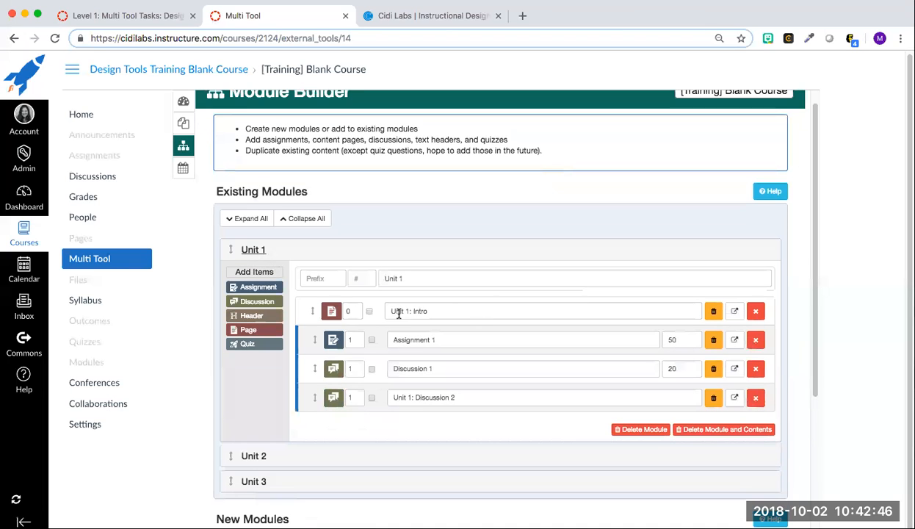
{"action": "scroll", "coordinate": [242, 341], "scroll_direction": "down", "scroll_amount": 3}
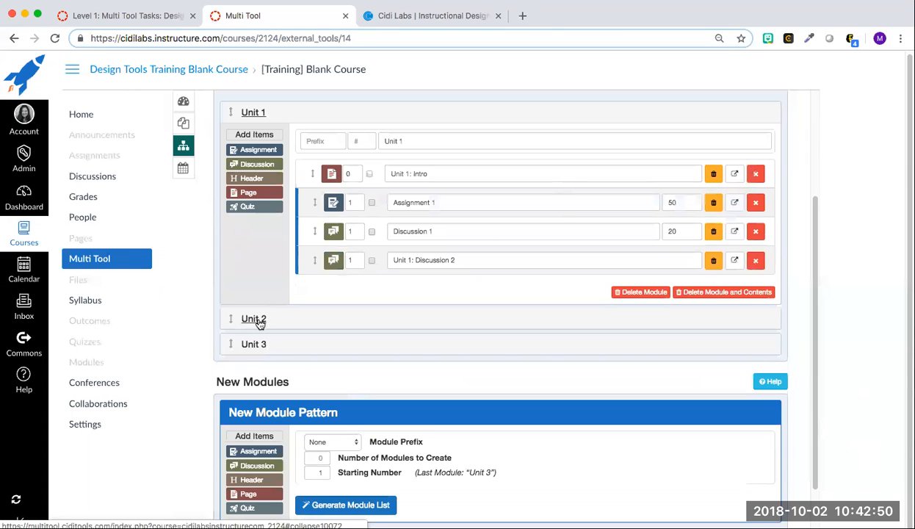
{"action": "left_click", "coordinate": [258, 320]}
{"action": "scroll", "coordinate": [356, 380], "scroll_direction": "down", "scroll_amount": 2}
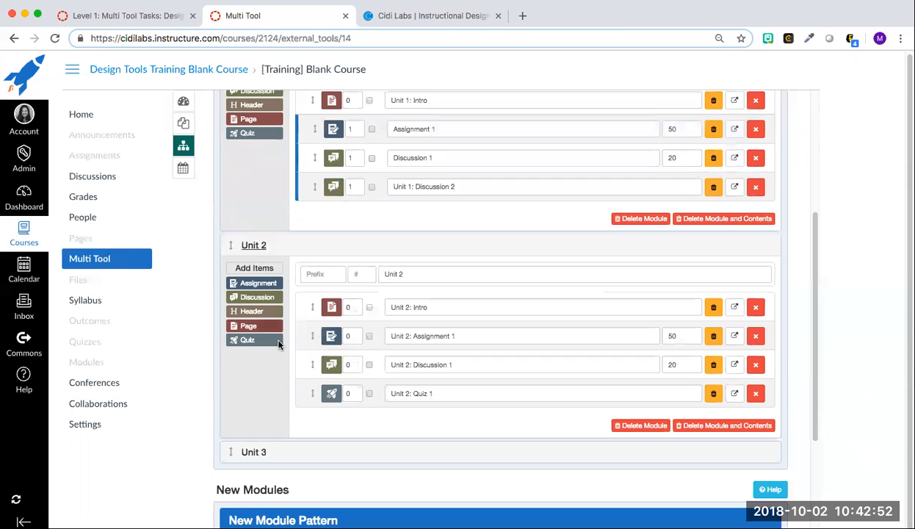
{"action": "left_click", "coordinate": [260, 248]}
{"action": "scroll", "coordinate": [260, 285], "scroll_direction": "up", "scroll_amount": 3}
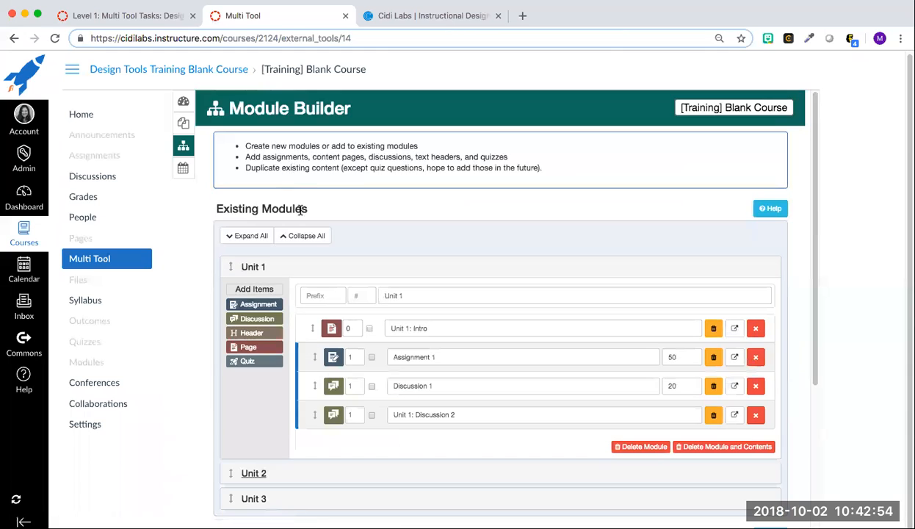
{"action": "left_click", "coordinate": [301, 236]}
- Set the new module pattern to the Unit prefix, 2 modules to create and starting number 4
{"action": "scroll", "coordinate": [525, 410], "scroll_direction": "down", "scroll_amount": 1}
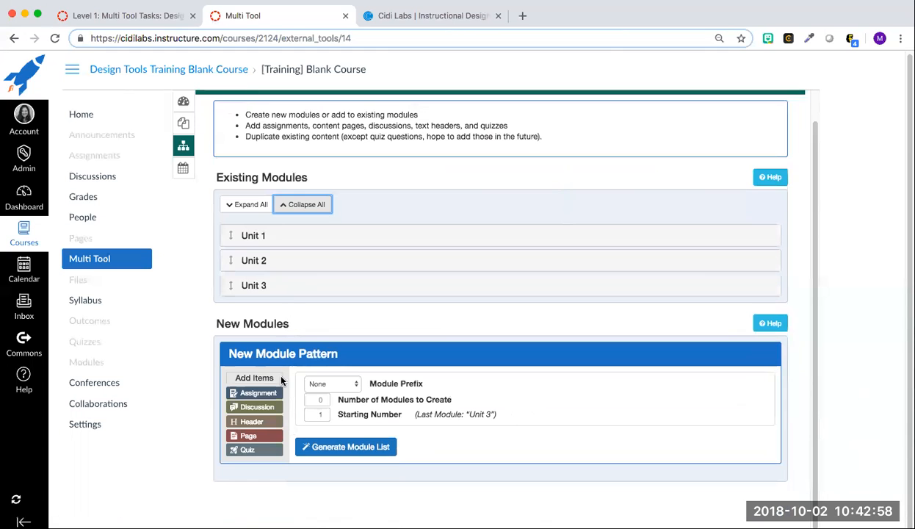
{"action": "left_click", "coordinate": [357, 384]}
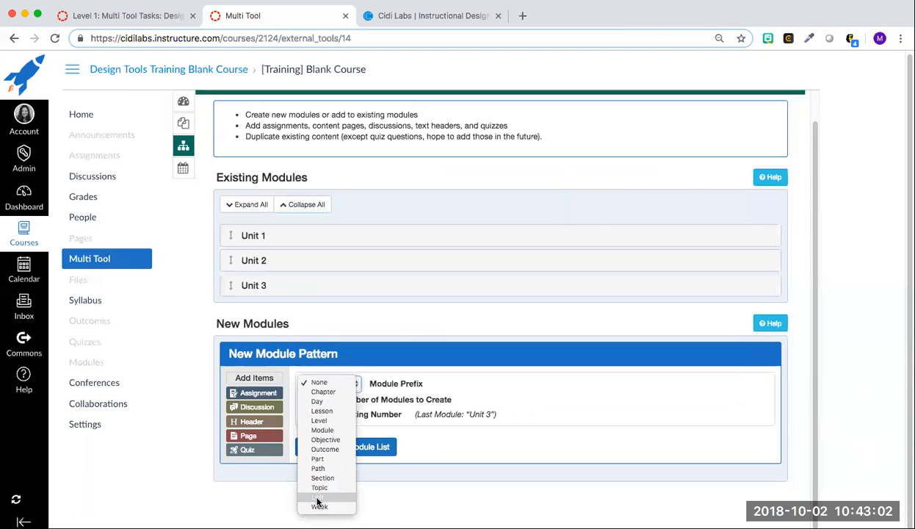
{"action": "left_click", "coordinate": [321, 497]}
{"action": "left_click", "coordinate": [324, 399]}
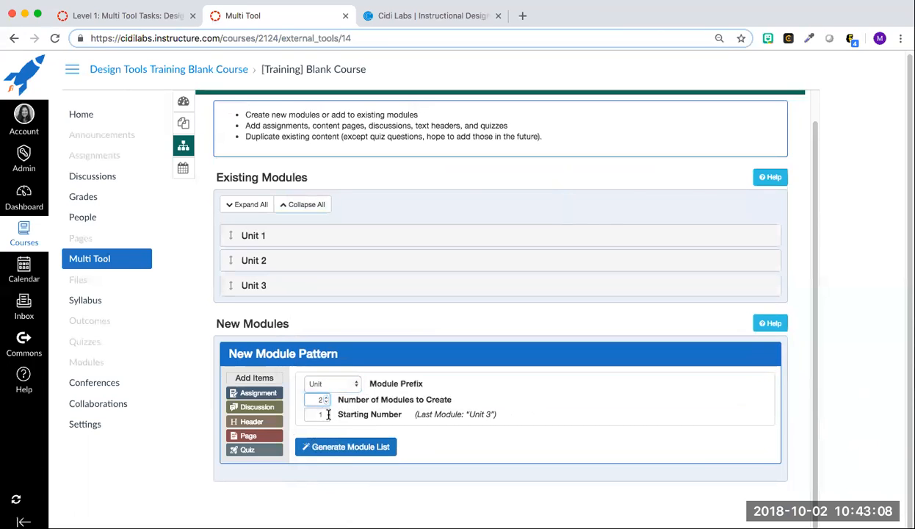
{"action": "left_click", "coordinate": [326, 413]}
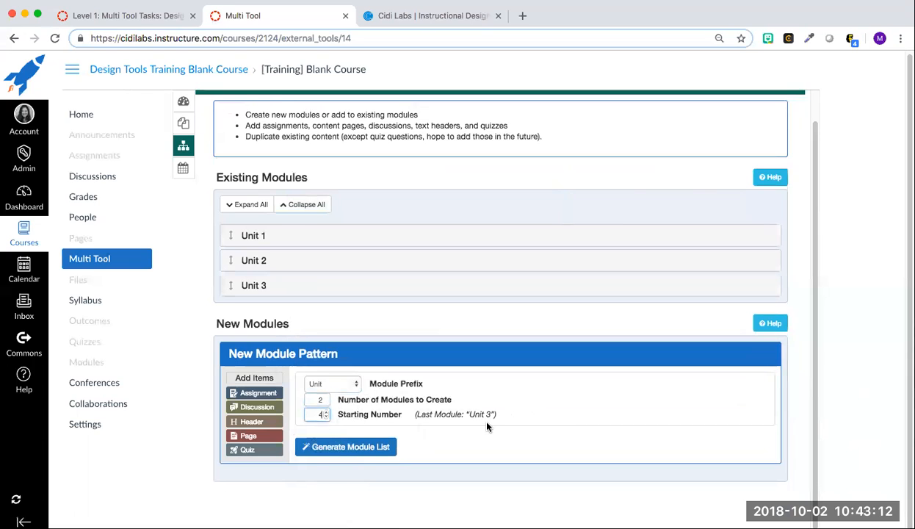
- Add a blank page, assignment, discussion and quiz to the new module pattern
{"action": "left_click", "coordinate": [250, 437]}
{"action": "left_click", "coordinate": [259, 393]}
{"action": "left_click", "coordinate": [257, 407]}
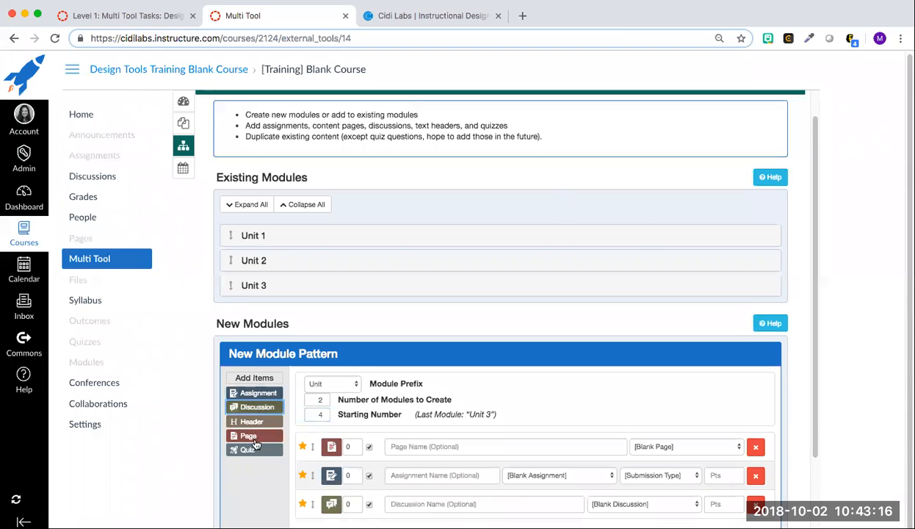
{"action": "left_click", "coordinate": [253, 449]}
{"action": "scroll", "coordinate": [497, 359], "scroll_direction": "down", "scroll_amount": 2}
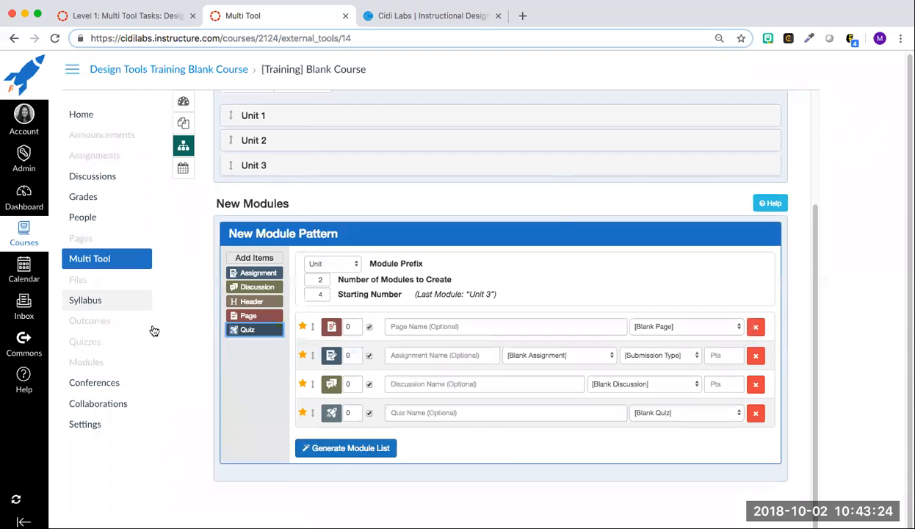
- Open the course's Modules page and review the items in Unit 1 to Unit 3
{"action": "left_click", "coordinate": [86, 365]}
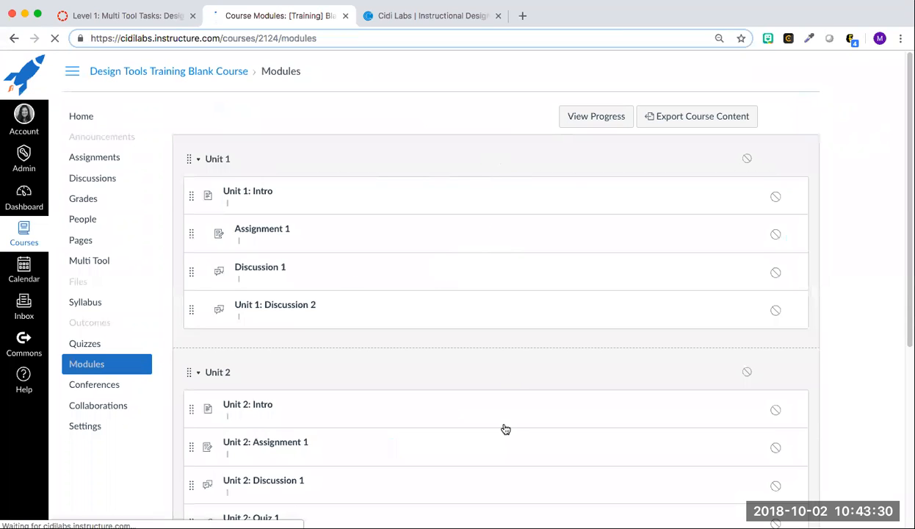
{"action": "scroll", "coordinate": [575, 438], "scroll_direction": "down", "scroll_amount": 7}
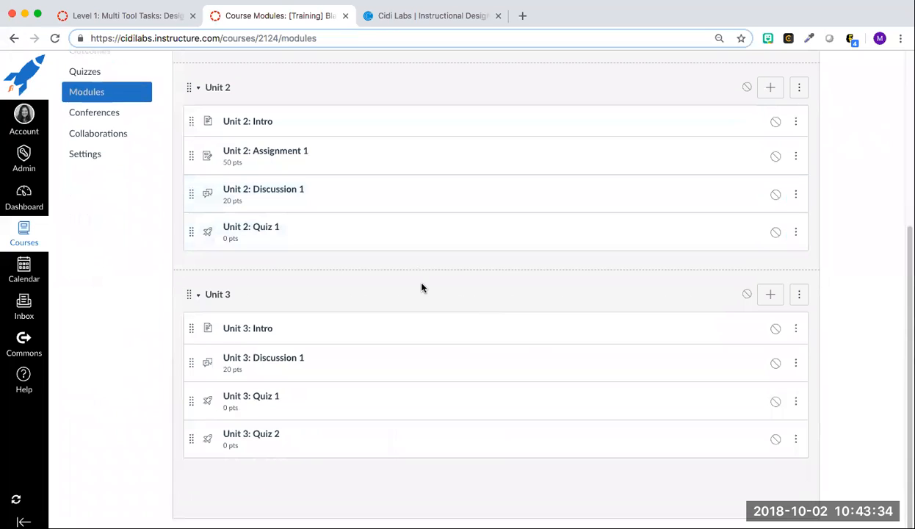
{"action": "scroll", "coordinate": [422, 287], "scroll_direction": "up", "scroll_amount": 7}
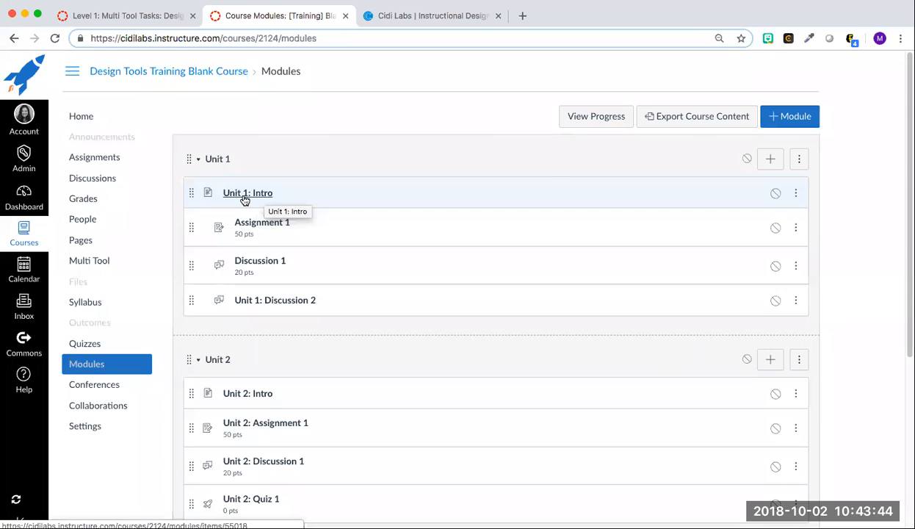
- View the Unit 1: Intro page, return to the course modules and look over all the units again
{"action": "left_click", "coordinate": [245, 195]}
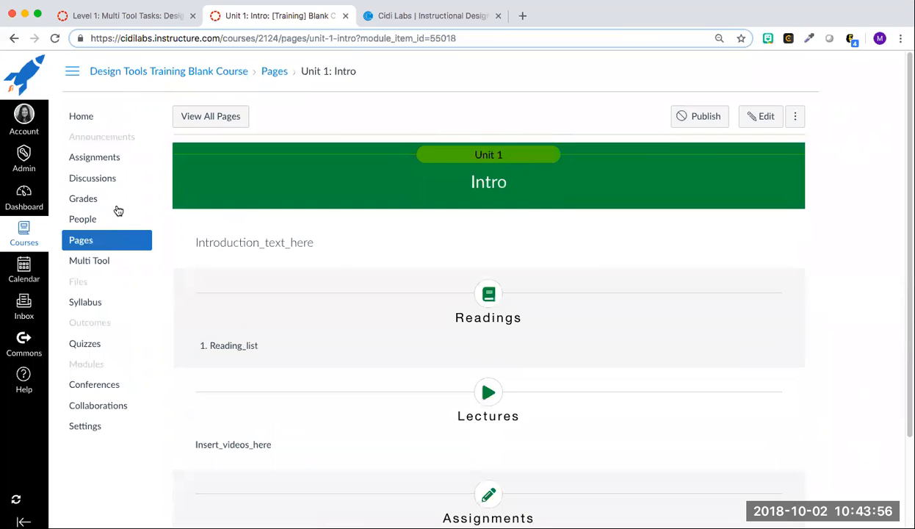
{"action": "left_click", "coordinate": [14, 39]}
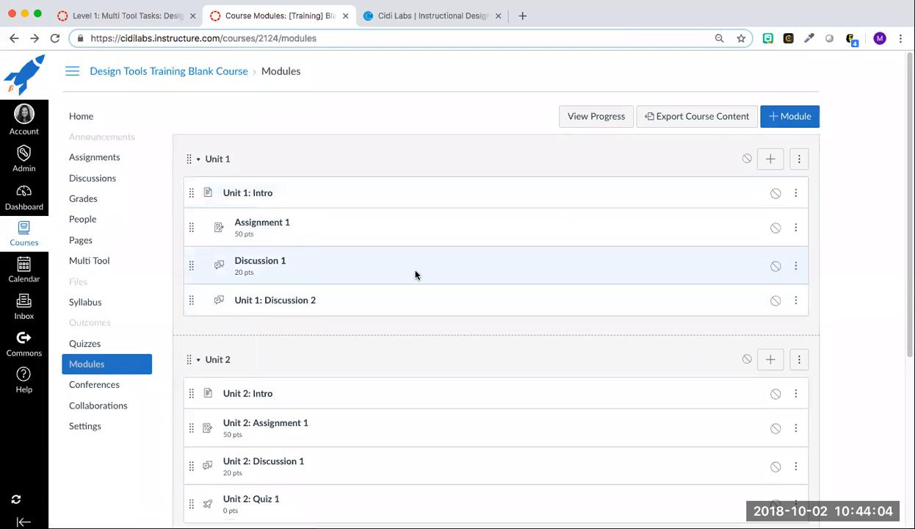
{"action": "scroll", "coordinate": [417, 274], "scroll_direction": "down", "scroll_amount": 1}
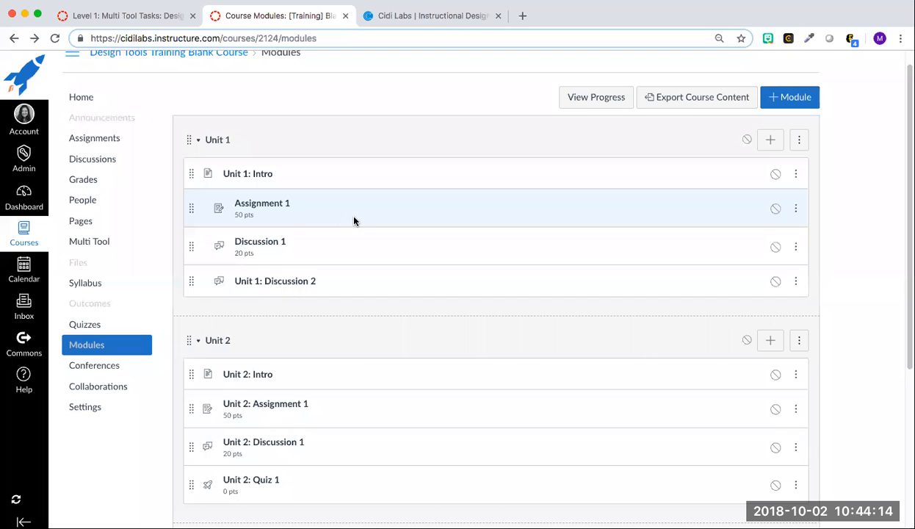
{"action": "scroll", "coordinate": [353, 221], "scroll_direction": "down", "scroll_amount": 1}
{"action": "scroll", "coordinate": [354, 220], "scroll_direction": "down", "scroll_amount": 1}
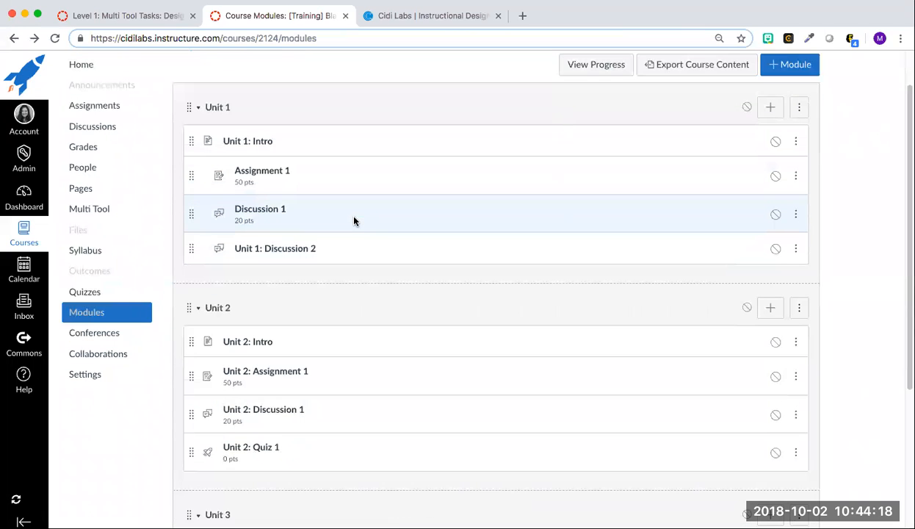
{"action": "scroll", "coordinate": [355, 220], "scroll_direction": "down", "scroll_amount": 4}
{"action": "scroll", "coordinate": [354, 221], "scroll_direction": "up", "scroll_amount": 6}
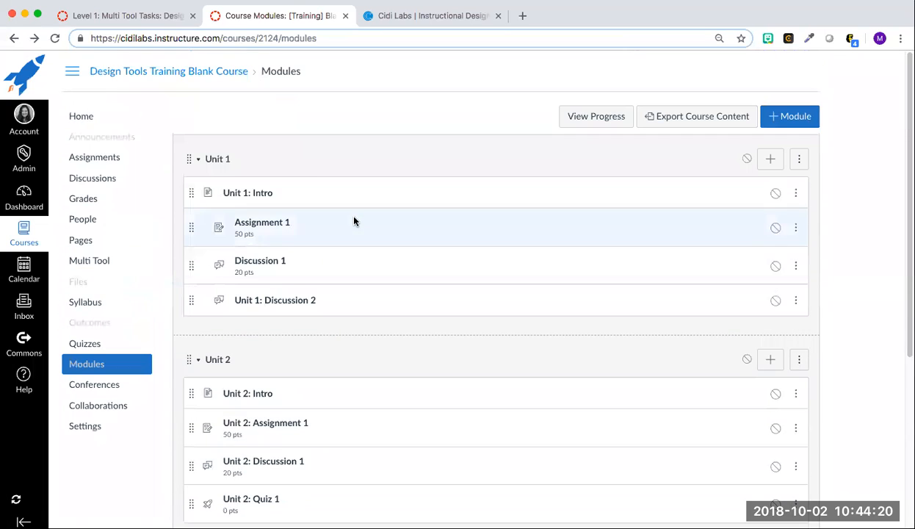
- Open the Due Date Modifier in the Multi Tool and look over the Assignment Data table
{"action": "left_click", "coordinate": [86, 262]}
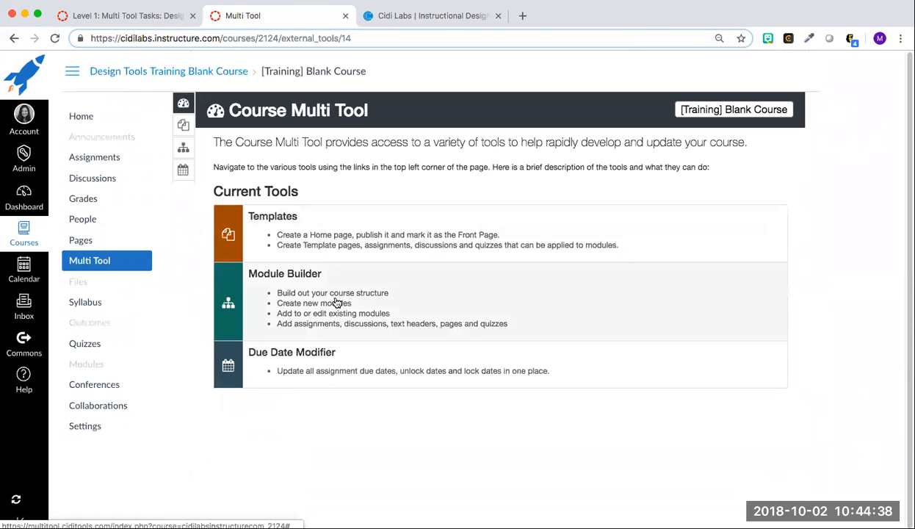
{"action": "scroll", "coordinate": [529, 283], "scroll_direction": "down", "scroll_amount": 1}
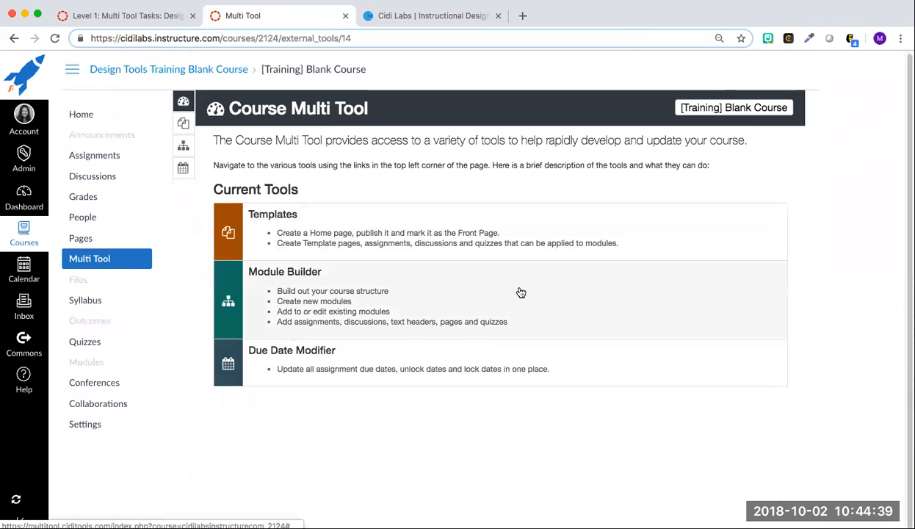
{"action": "left_click", "coordinate": [325, 363]}
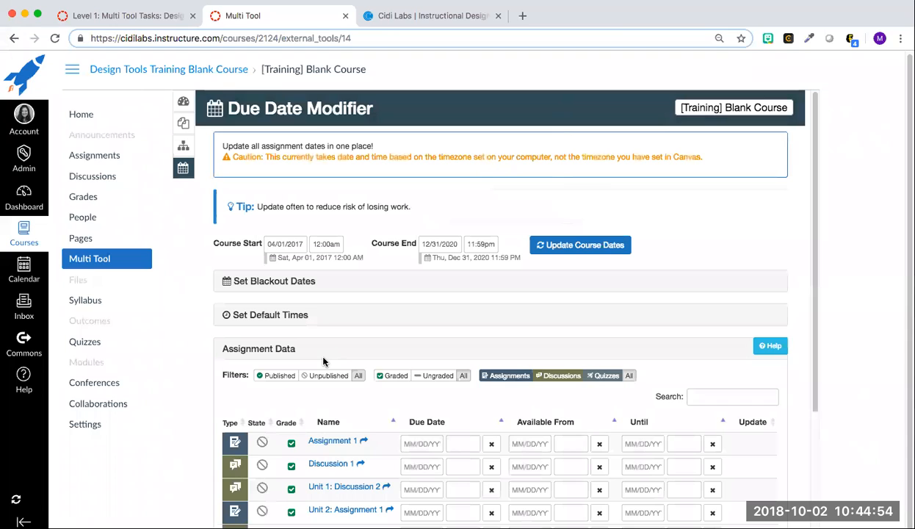
{"action": "scroll", "coordinate": [324, 361], "scroll_direction": "down", "scroll_amount": 3}
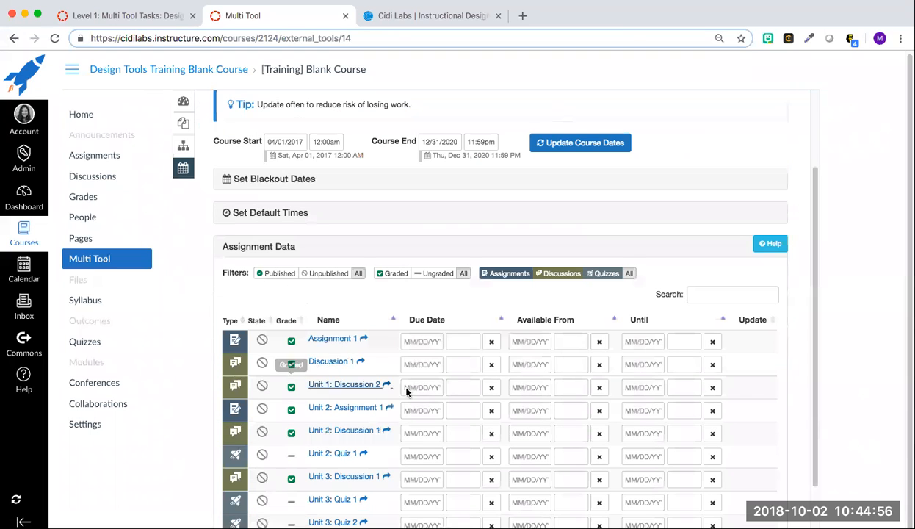
{"action": "scroll", "coordinate": [410, 390], "scroll_direction": "down", "scroll_amount": 2}
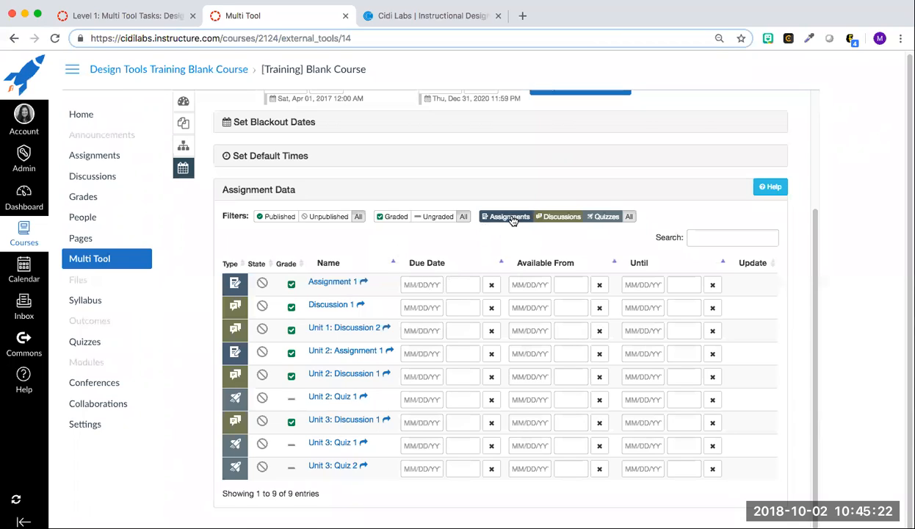
- Filter the Assignment Data table to discussions only, and clear the filters
{"action": "left_click", "coordinate": [561, 217]}
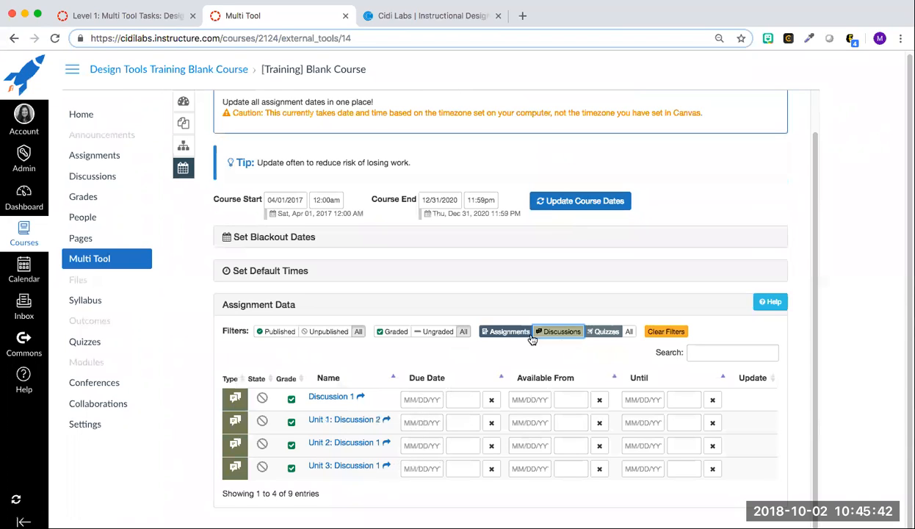
{"action": "left_click", "coordinate": [665, 332]}
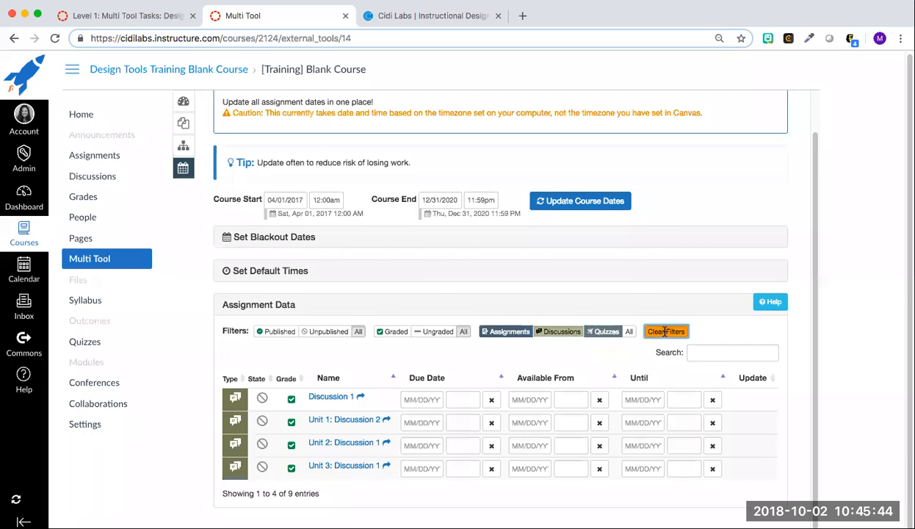
{"action": "scroll", "coordinate": [588, 327], "scroll_direction": "down", "scroll_amount": 3}
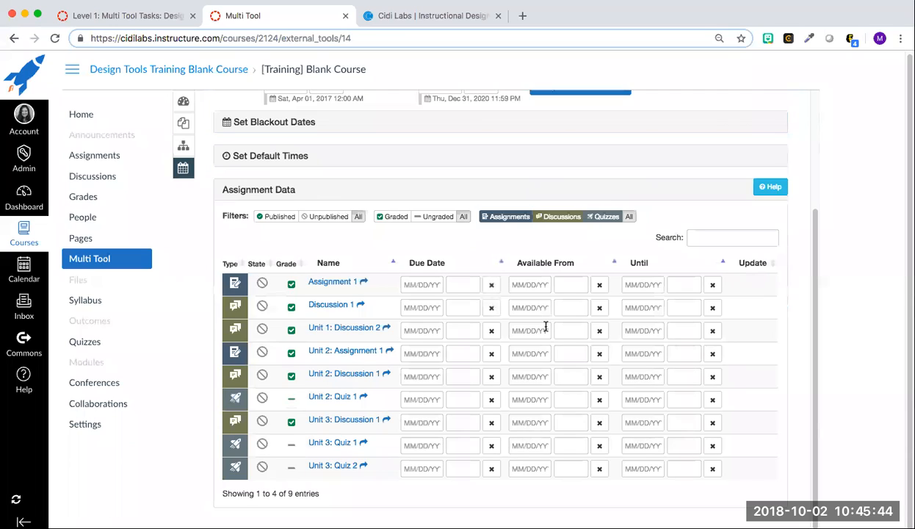
- Set the due date of Assignment 1 to 10/10/2018 at 11:59pm in the Assignment Data table
{"action": "left_click", "coordinate": [418, 284]}
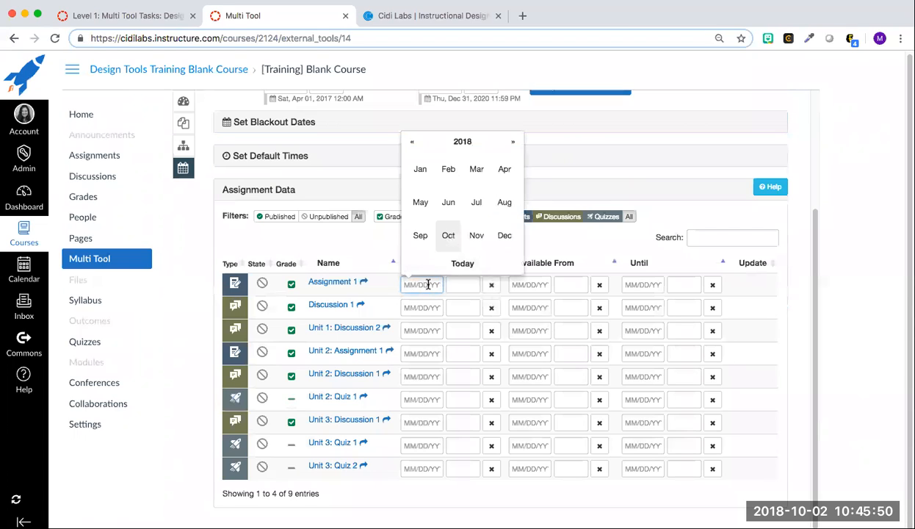
{"action": "left_click", "coordinate": [449, 236]}
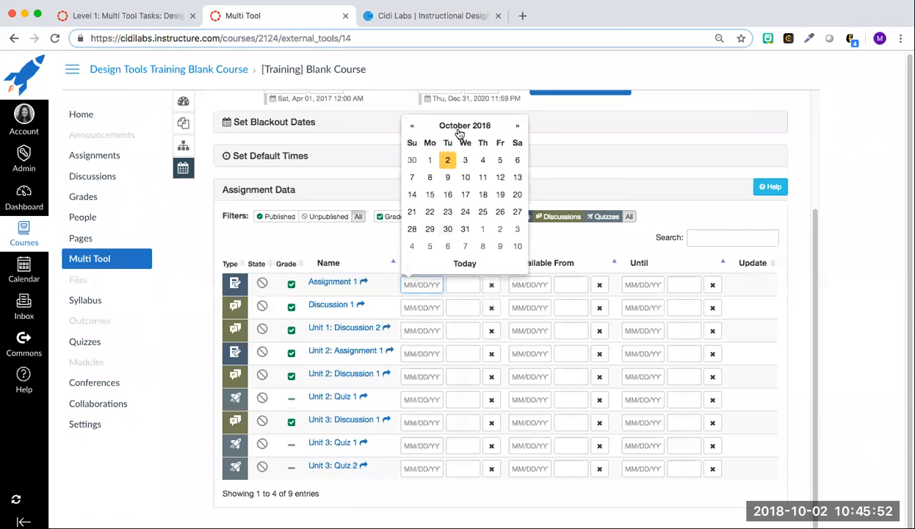
{"action": "left_click", "coordinate": [468, 180]}
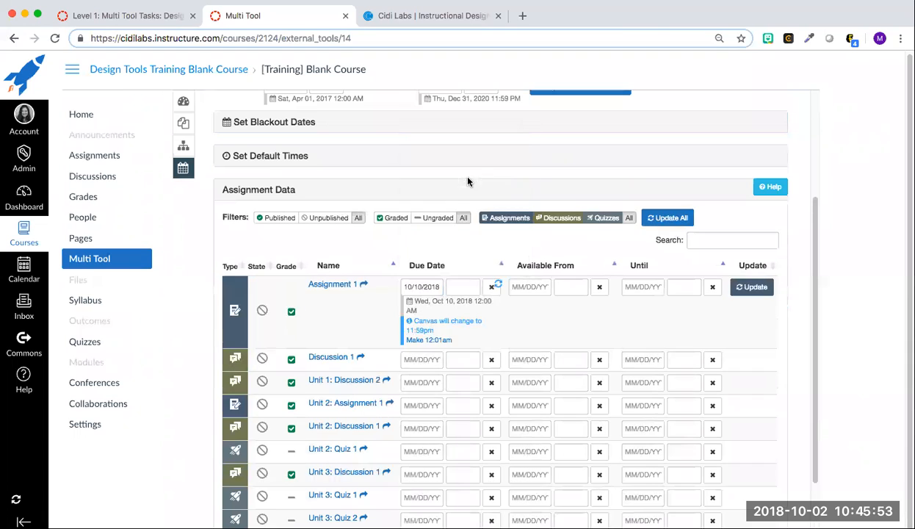
{"action": "left_click", "coordinate": [459, 285]}
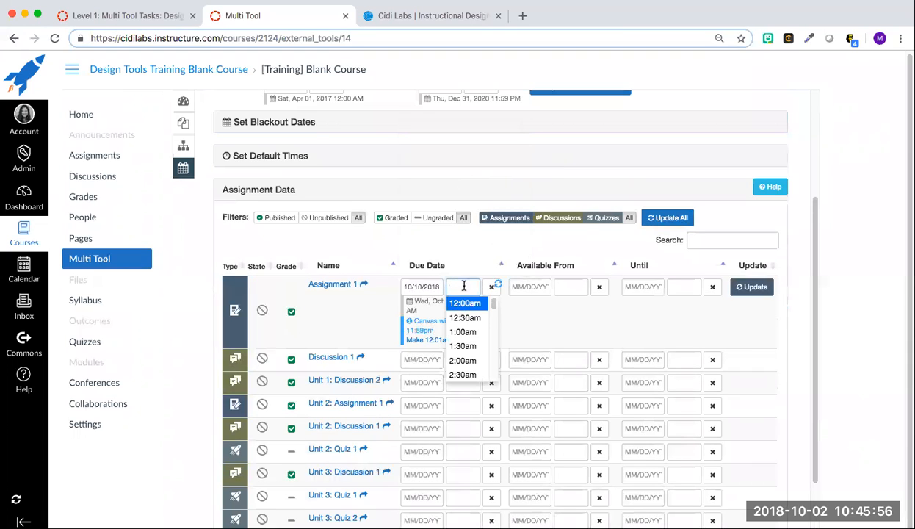
{"action": "type", "text": "11:59pm"}
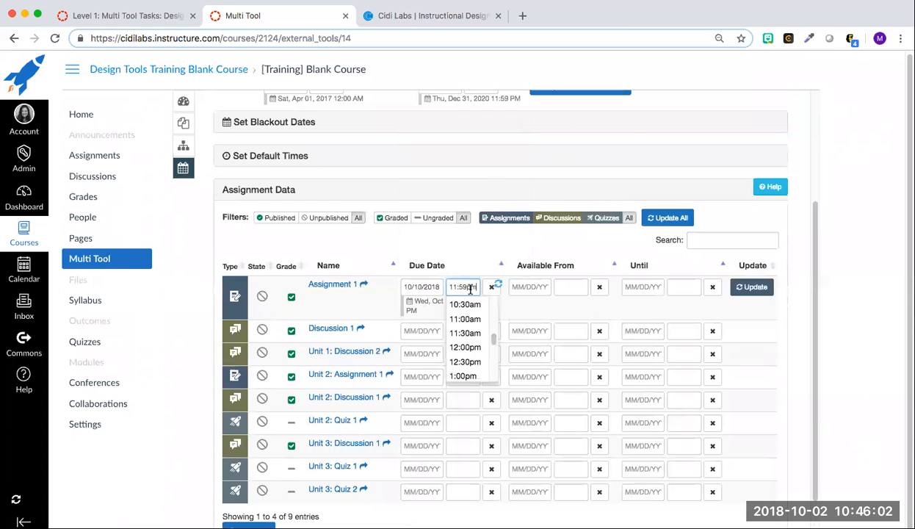
- Make Assignment 1 available from 10/08/2018 until 10/12/2018
{"action": "left_click", "coordinate": [546, 286]}
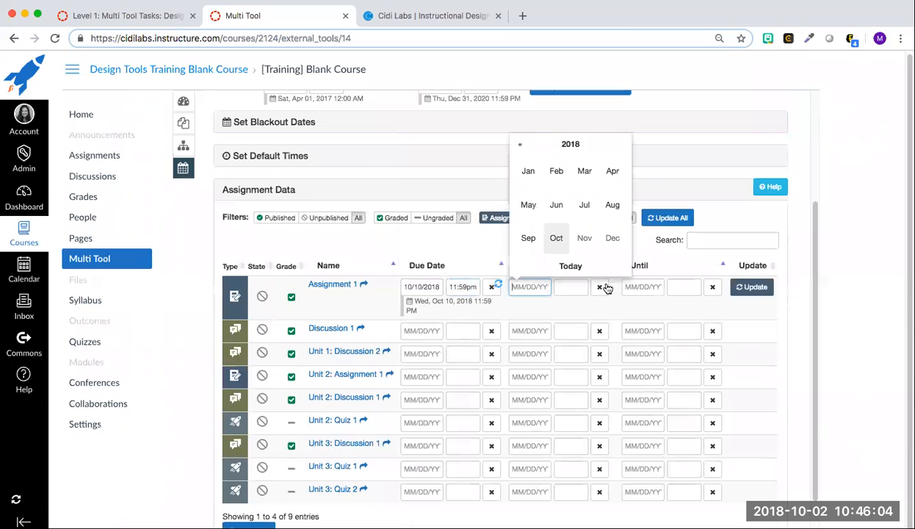
{"action": "left_click", "coordinate": [556, 238]}
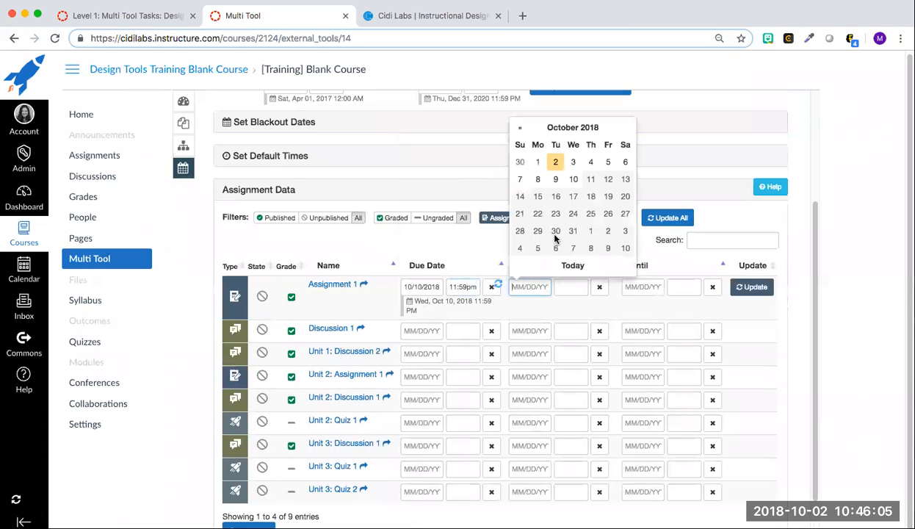
{"action": "left_click", "coordinate": [537, 179]}
{"action": "left_click", "coordinate": [639, 286]}
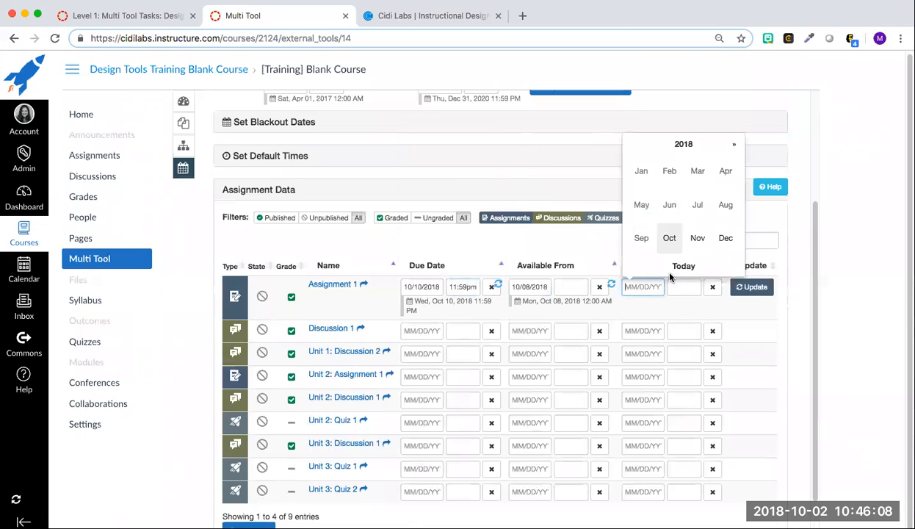
{"action": "left_click", "coordinate": [670, 238]}
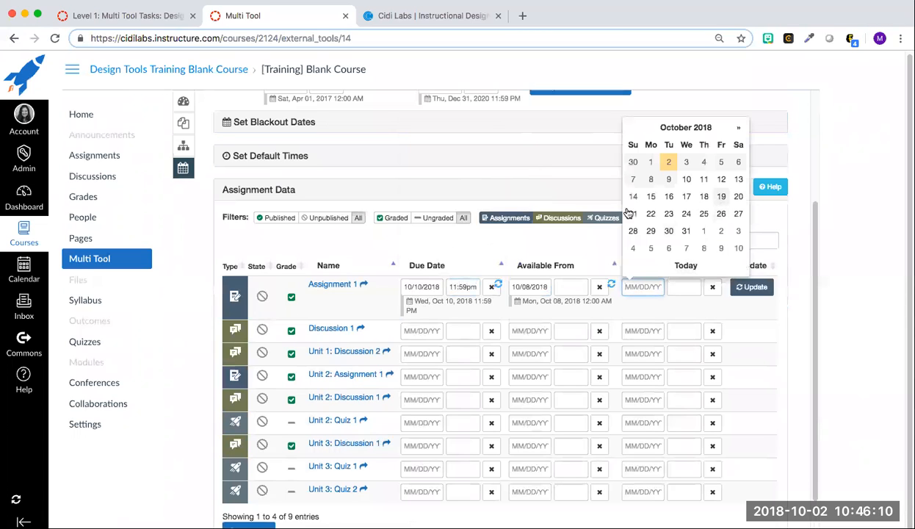
{"action": "left_click", "coordinate": [721, 182]}
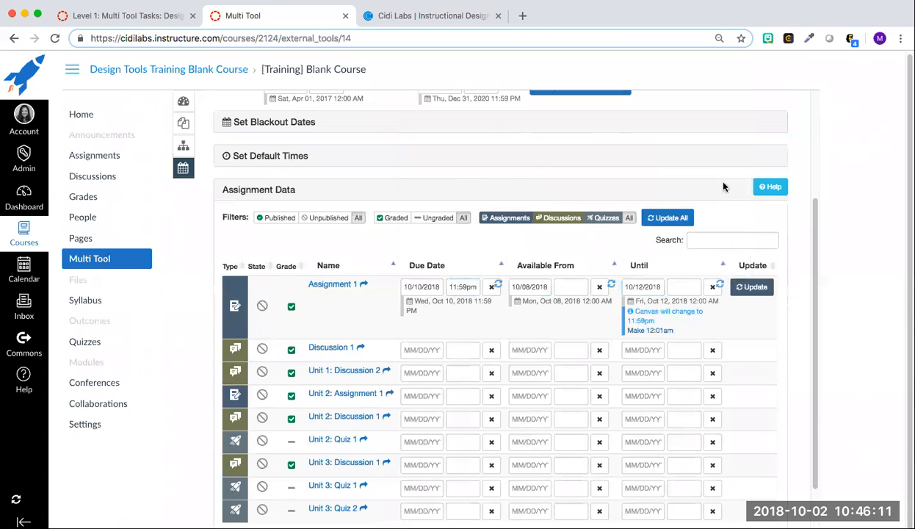
- Set both the Available From time and the Until time of Assignment 1 to 12:00am
{"action": "left_click", "coordinate": [572, 287]}
{"action": "left_click", "coordinate": [577, 300]}
{"action": "left_click", "coordinate": [682, 286]}
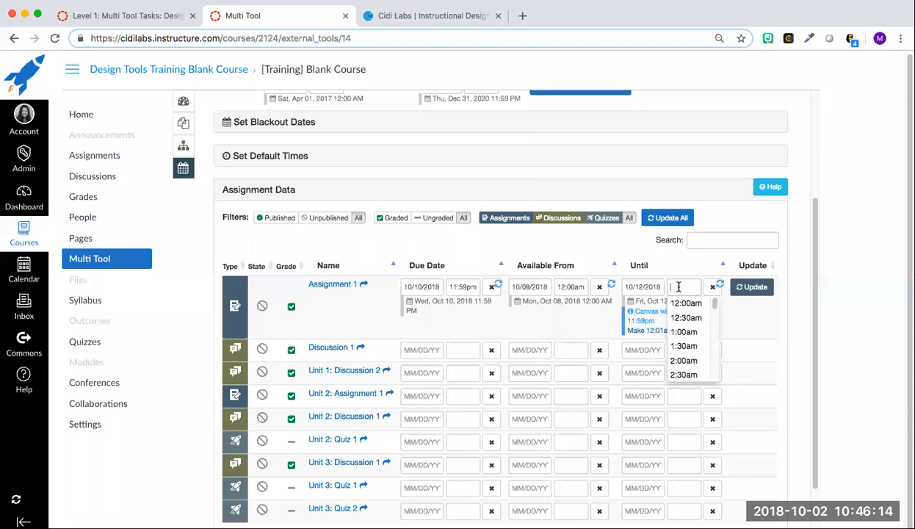
{"action": "left_click", "coordinate": [682, 302]}
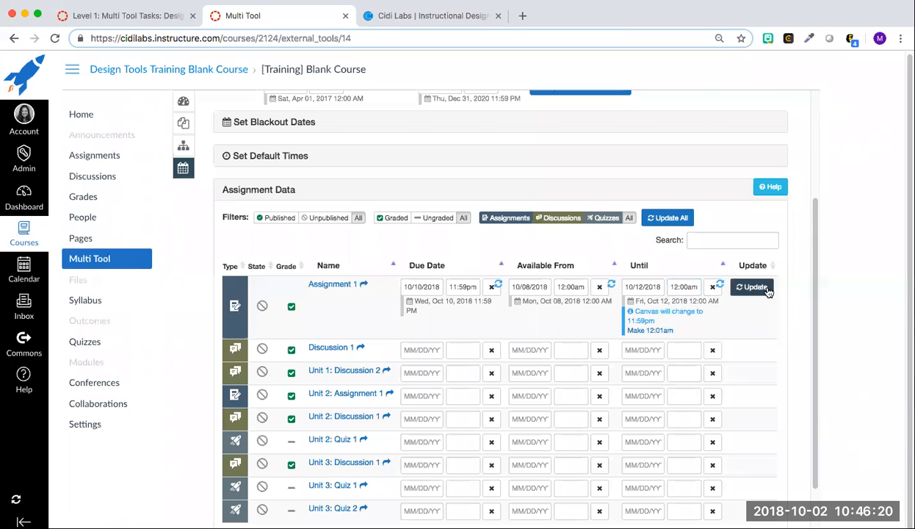
- Set the default times to 11:59pm for due, 12:00am for available and 12:00am for lock
{"action": "scroll", "coordinate": [795, 338], "scroll_direction": "down", "scroll_amount": 2}
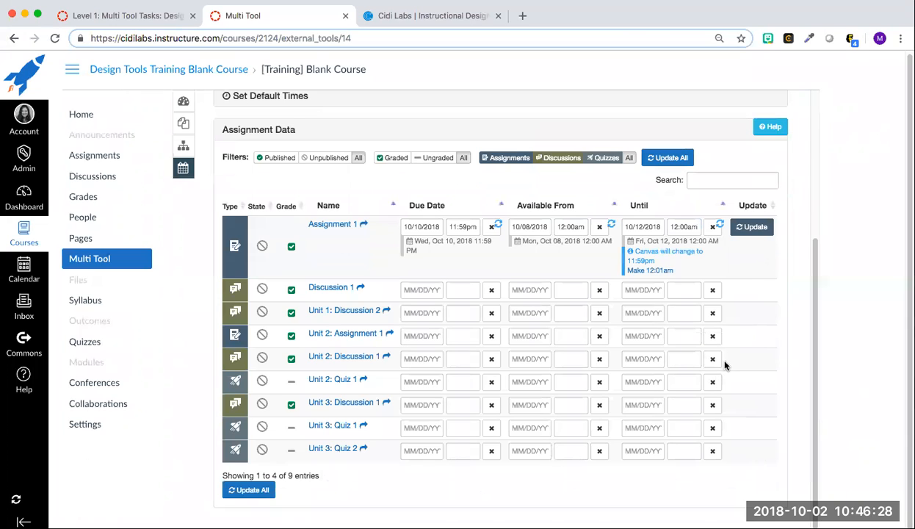
{"action": "scroll", "coordinate": [724, 365], "scroll_direction": "up", "scroll_amount": 3}
{"action": "scroll", "coordinate": [749, 459], "scroll_direction": "down", "scroll_amount": 1}
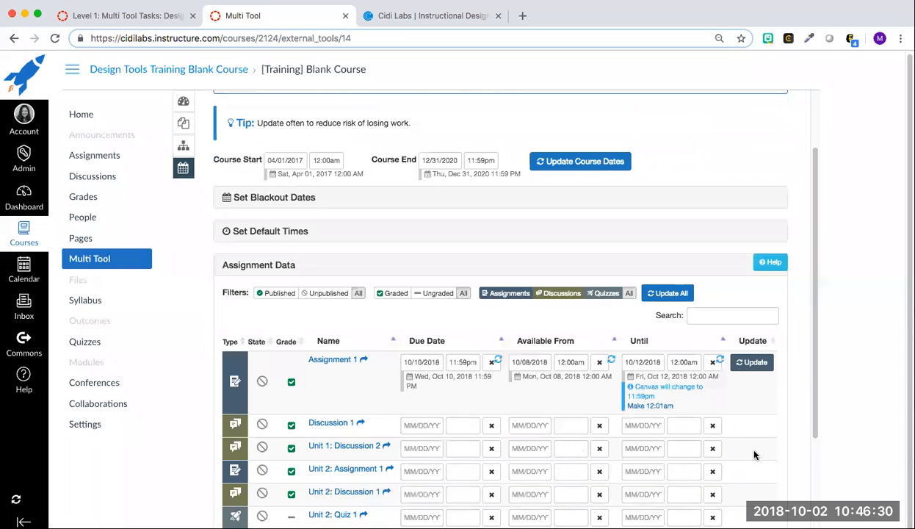
{"action": "left_click", "coordinate": [258, 232]}
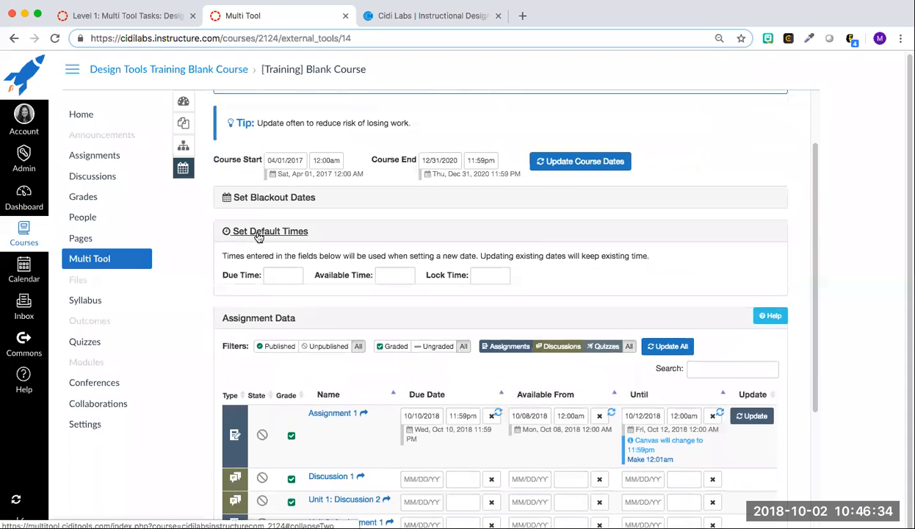
{"action": "left_click", "coordinate": [285, 275]}
{"action": "type", "text": "1"}
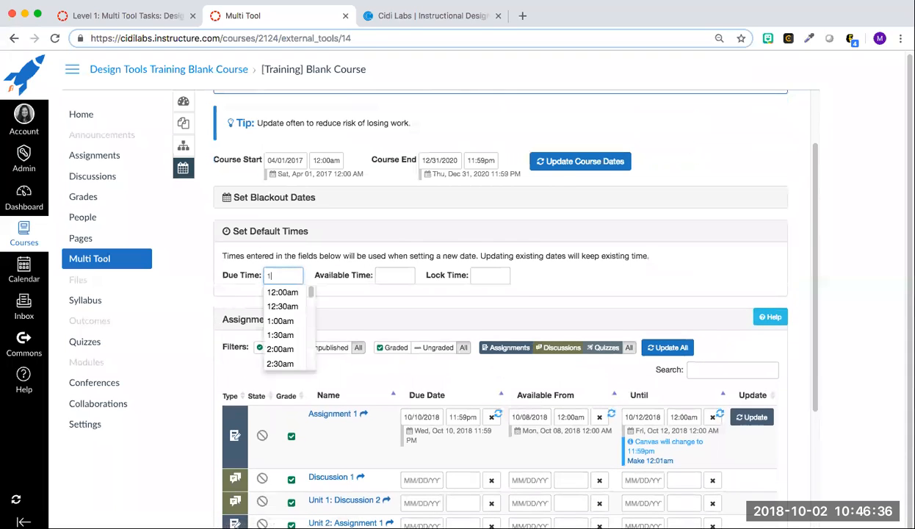
{"action": "type", "text": "1:59pm"}
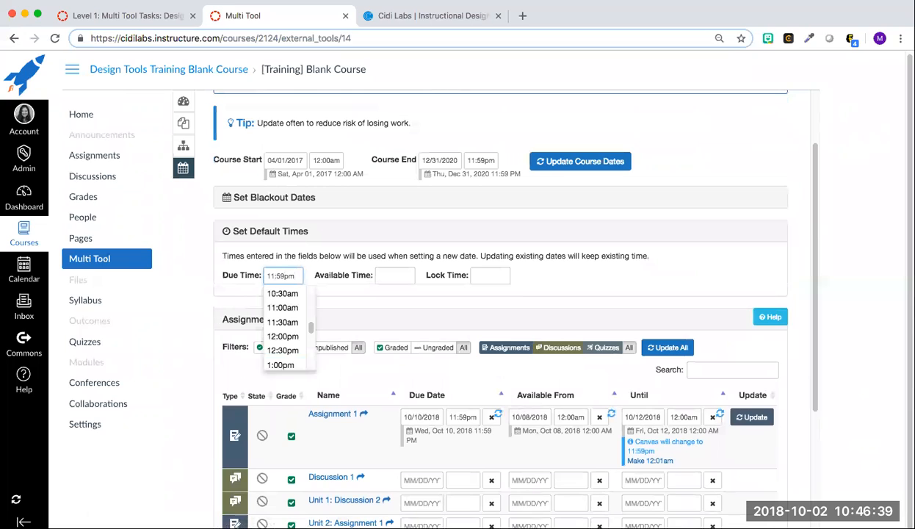
{"action": "left_click", "coordinate": [401, 274]}
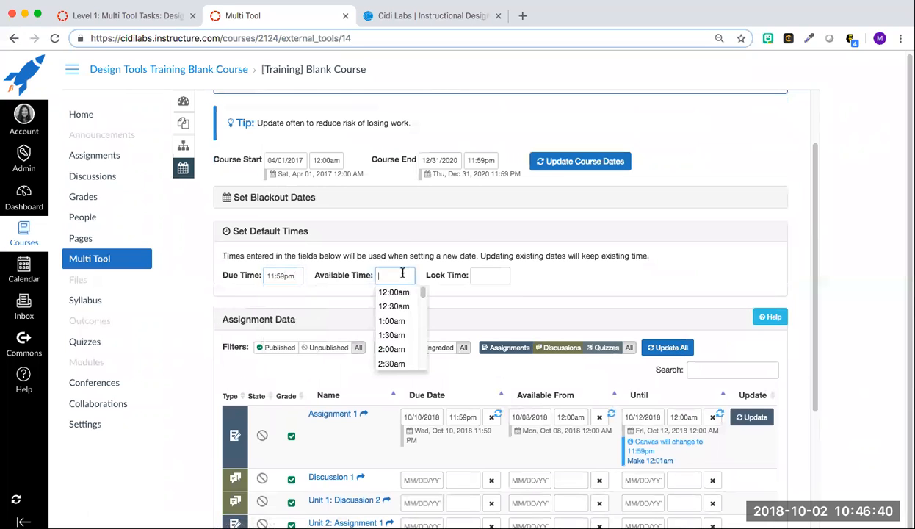
{"action": "left_click", "coordinate": [391, 292]}
{"action": "left_click", "coordinate": [484, 275]}
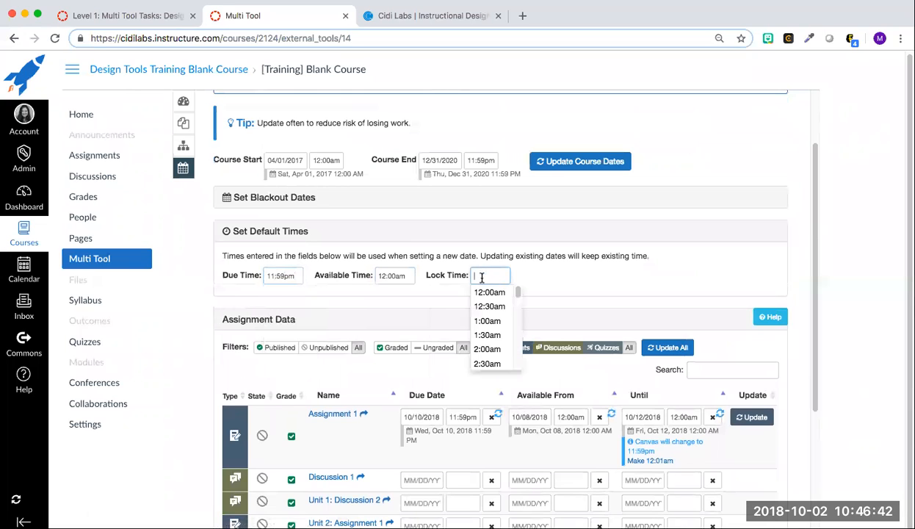
{"action": "left_click", "coordinate": [483, 293]}
- Set the due date of Discussion 1 to 10/17/2018, using the default due time
{"action": "scroll", "coordinate": [440, 367], "scroll_direction": "down", "scroll_amount": 3}
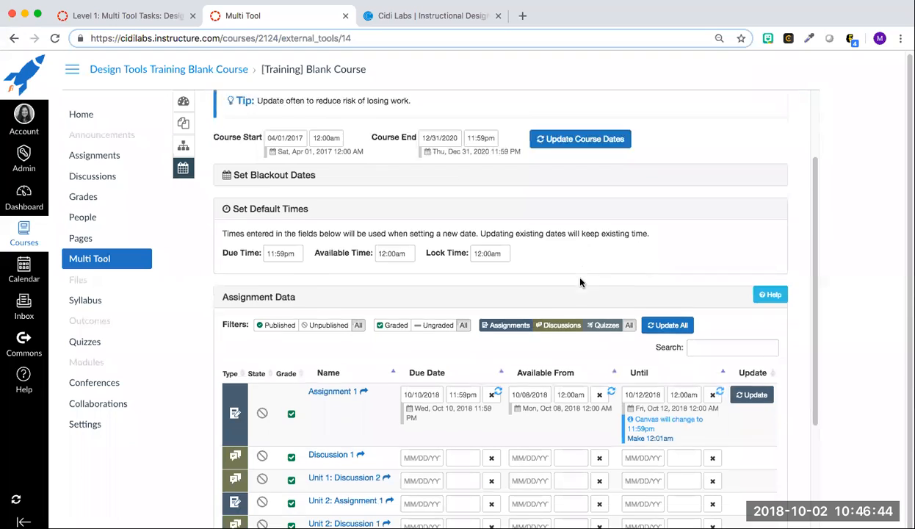
{"action": "left_click", "coordinate": [427, 411]}
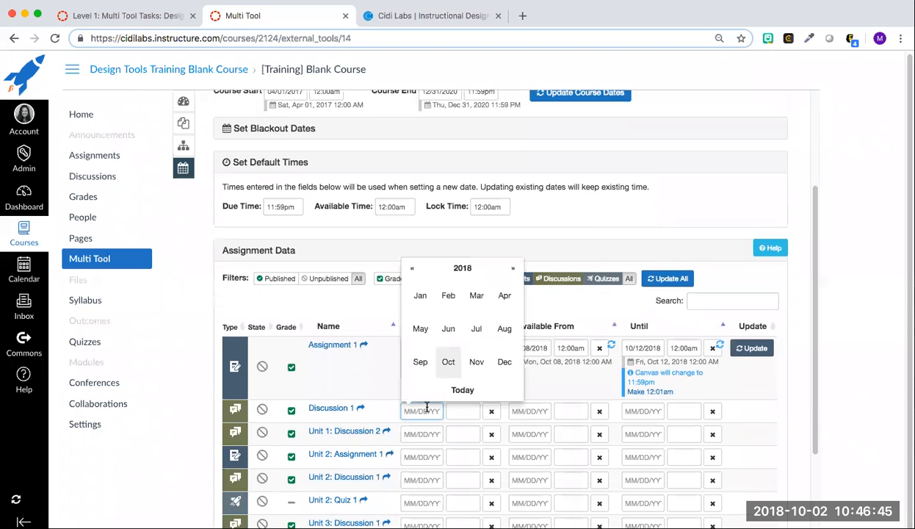
{"action": "left_click", "coordinate": [447, 363]}
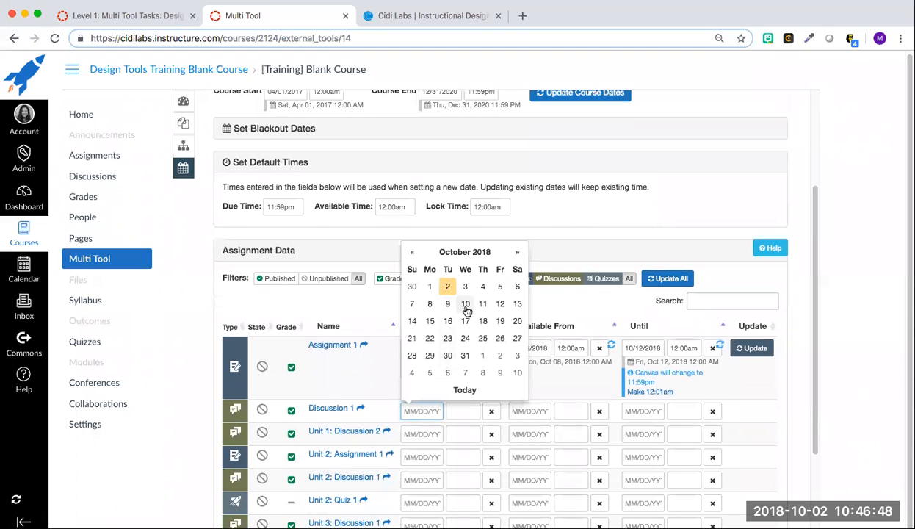
{"action": "left_click", "coordinate": [457, 392]}
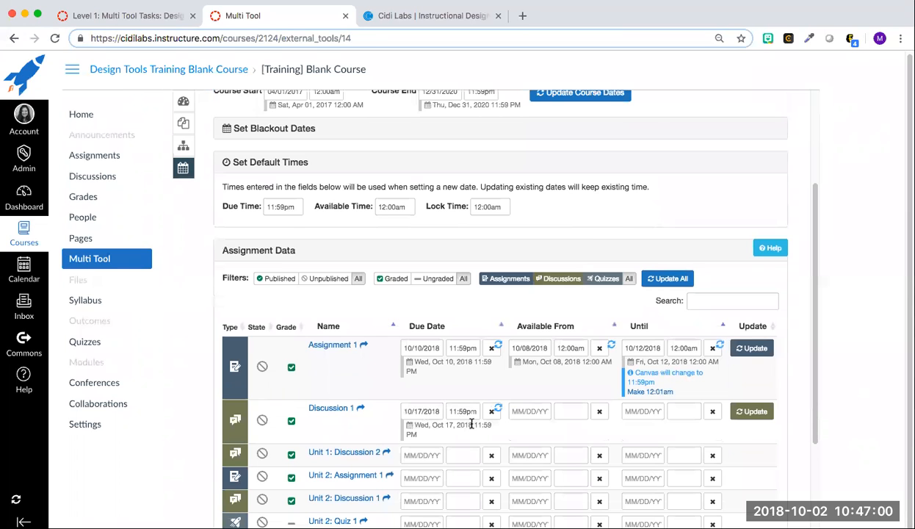
{"action": "scroll", "coordinate": [293, 227], "scroll_direction": "up", "scroll_amount": 4}
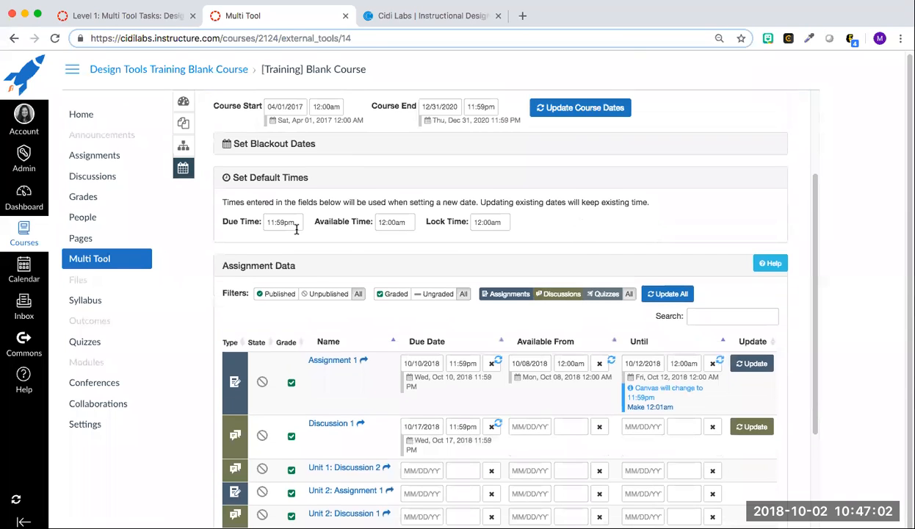
- Set the blackout dates to 10/08/2018, 10/29/2018, 10/30/2018 and 10/31/2018
{"action": "scroll", "coordinate": [316, 234], "scroll_direction": "up", "scroll_amount": 1}
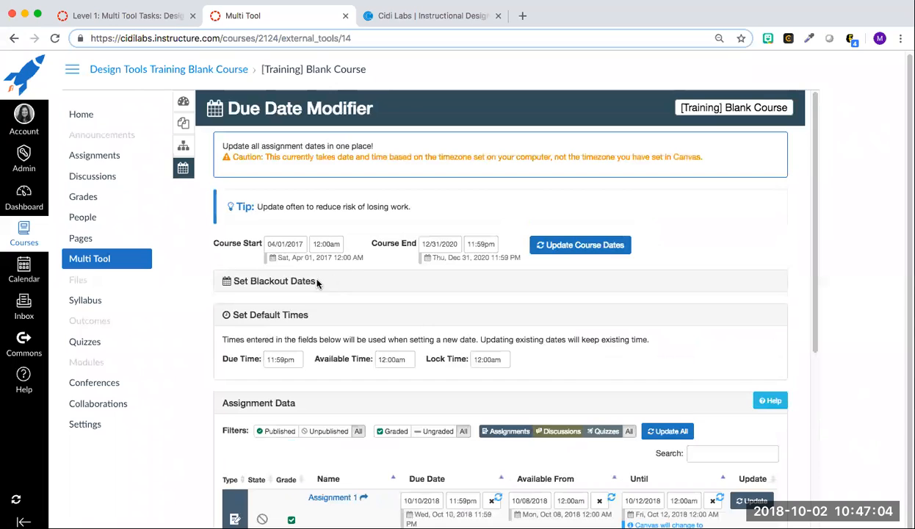
{"action": "left_click", "coordinate": [293, 282]}
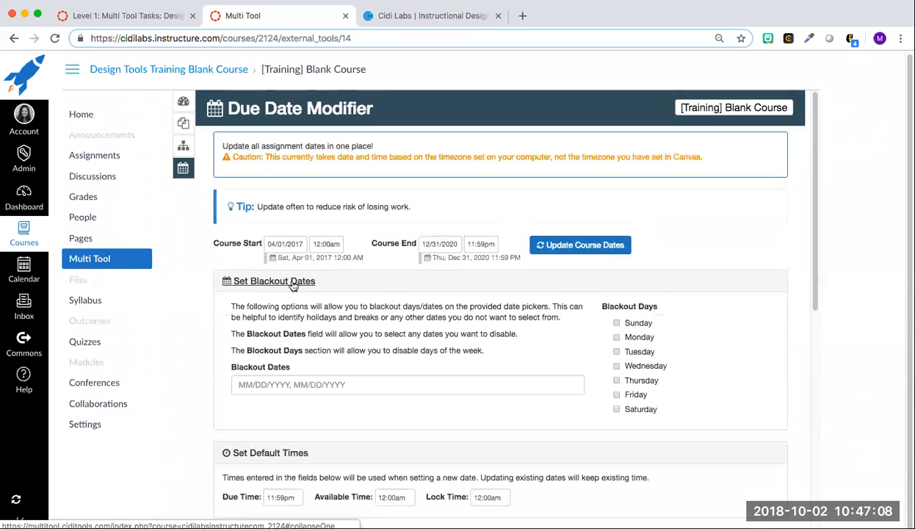
{"action": "left_click", "coordinate": [275, 386]}
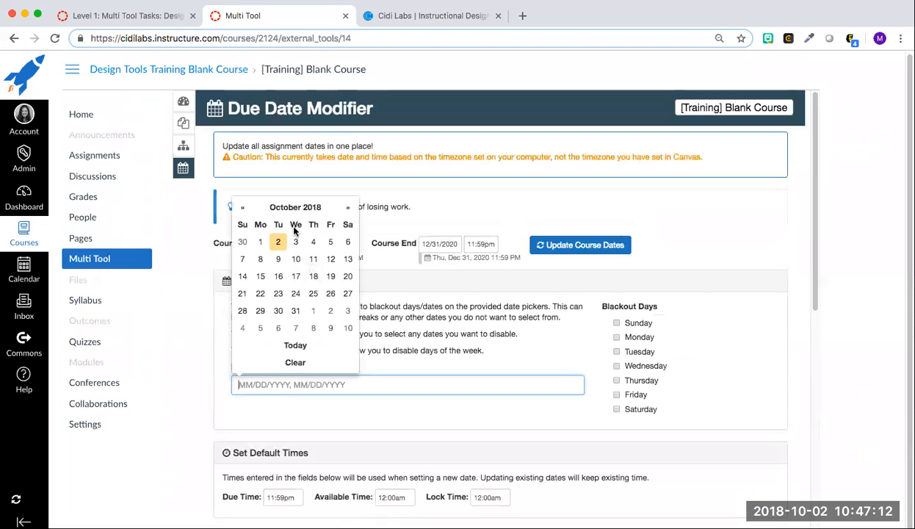
{"action": "left_click", "coordinate": [261, 261]}
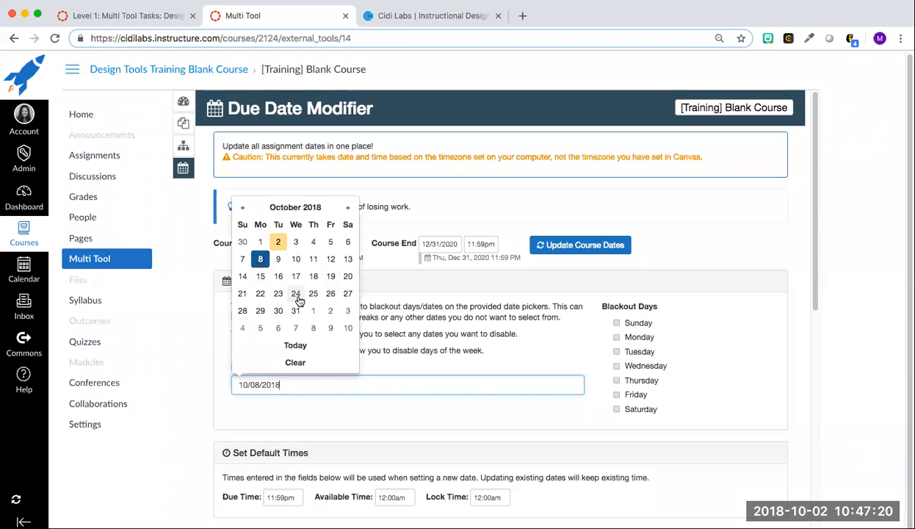
{"action": "left_click", "coordinate": [261, 311]}
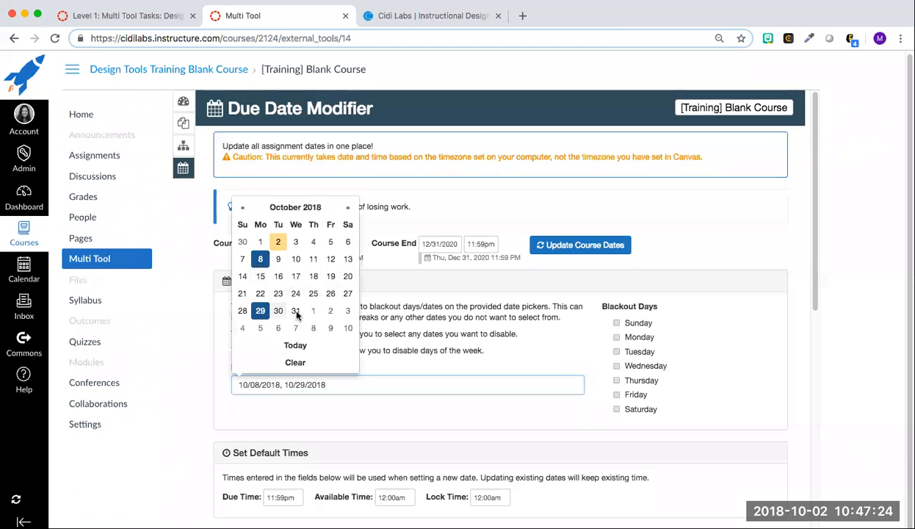
{"action": "left_click", "coordinate": [278, 311]}
{"action": "left_click", "coordinate": [295, 311]}
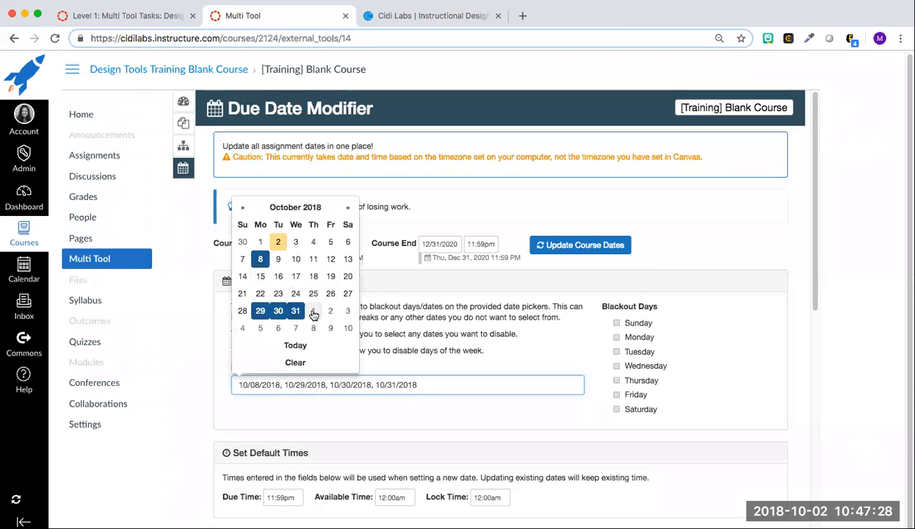
- Set Sunday as the only blackout day of the week
{"action": "left_click", "coordinate": [617, 321]}
{"action": "left_click", "coordinate": [617, 324]}
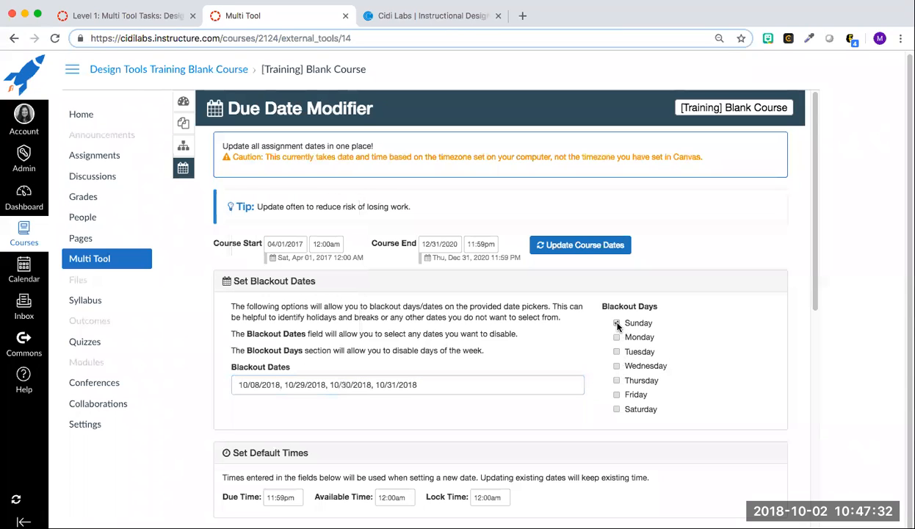
{"action": "left_click", "coordinate": [616, 409]}
{"action": "left_click", "coordinate": [617, 409]}
- Examine the October 2018 date pickers for Discussion 1's available-from date and Unit 1: Discussion 2's due date for disabled days
{"action": "scroll", "coordinate": [704, 402], "scroll_direction": "down", "scroll_amount": 1}
{"action": "scroll", "coordinate": [704, 407], "scroll_direction": "down", "scroll_amount": 5}
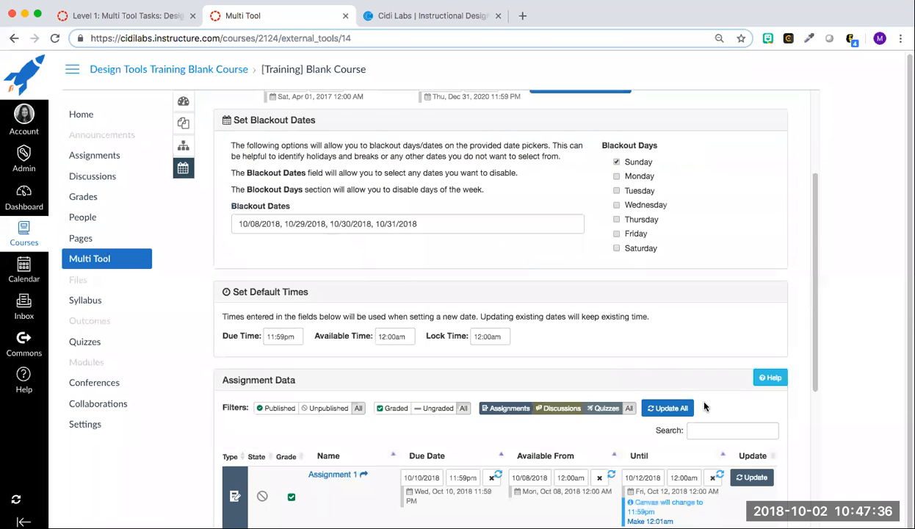
{"action": "left_click", "coordinate": [532, 300]}
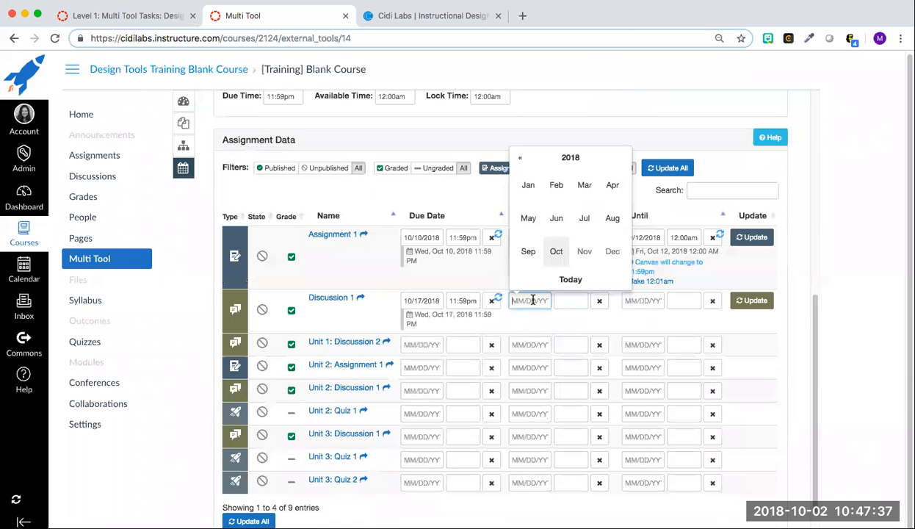
{"action": "left_click", "coordinate": [557, 251]}
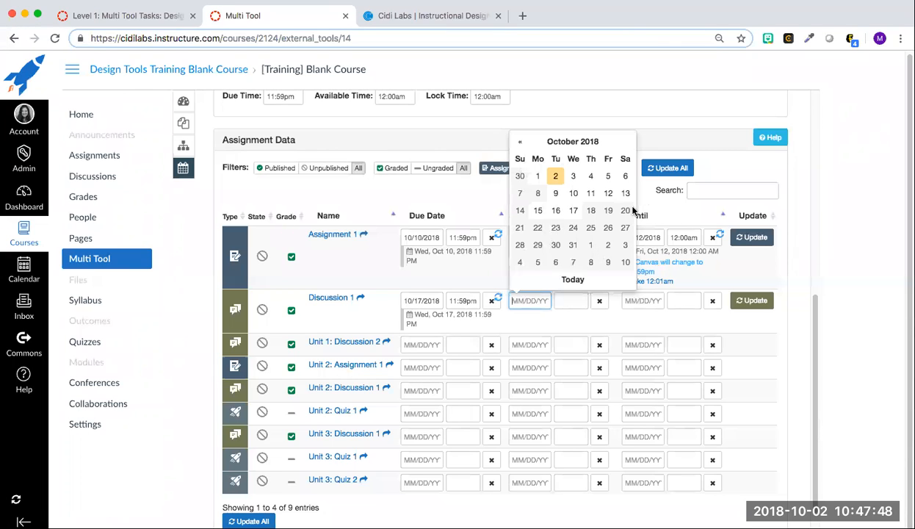
{"action": "left_click", "coordinate": [417, 346]}
{"action": "left_click", "coordinate": [448, 295]}
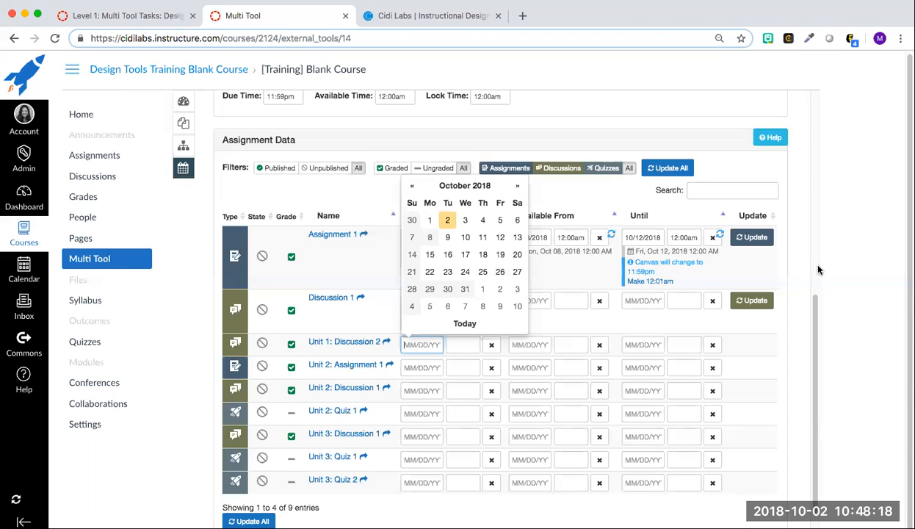
{"action": "scroll", "coordinate": [801, 283], "scroll_direction": "down", "scroll_amount": 1}
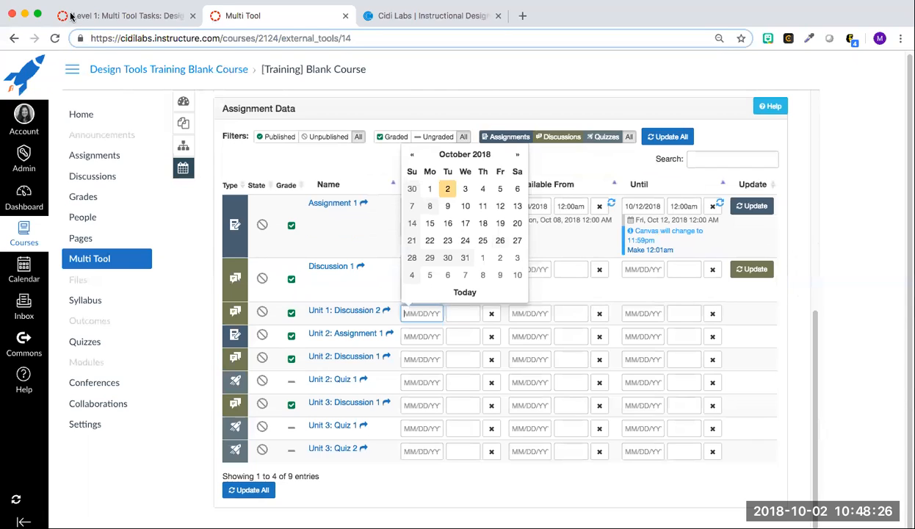
- Go to the Level 1: Copy Existing Content training page, start editing it and open the Copy Existing Content tool
{"action": "left_click", "coordinate": [119, 16]}
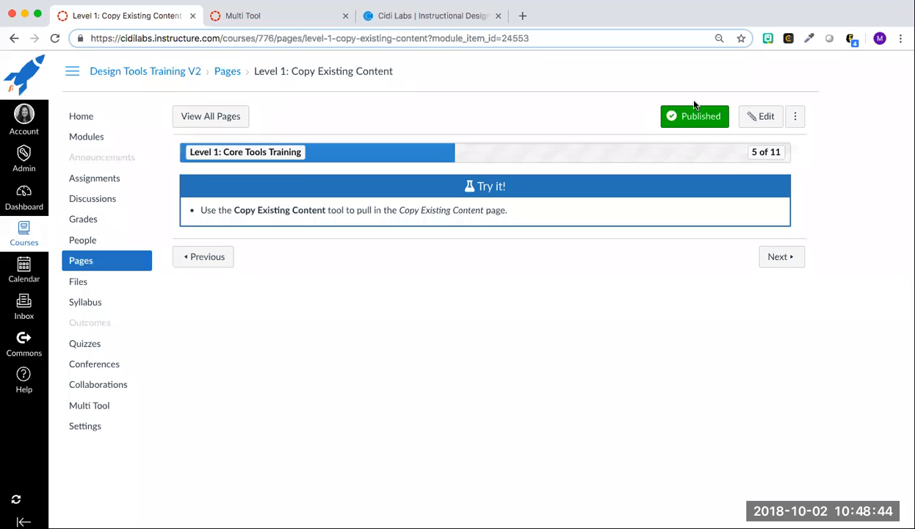
{"action": "left_click", "coordinate": [764, 120]}
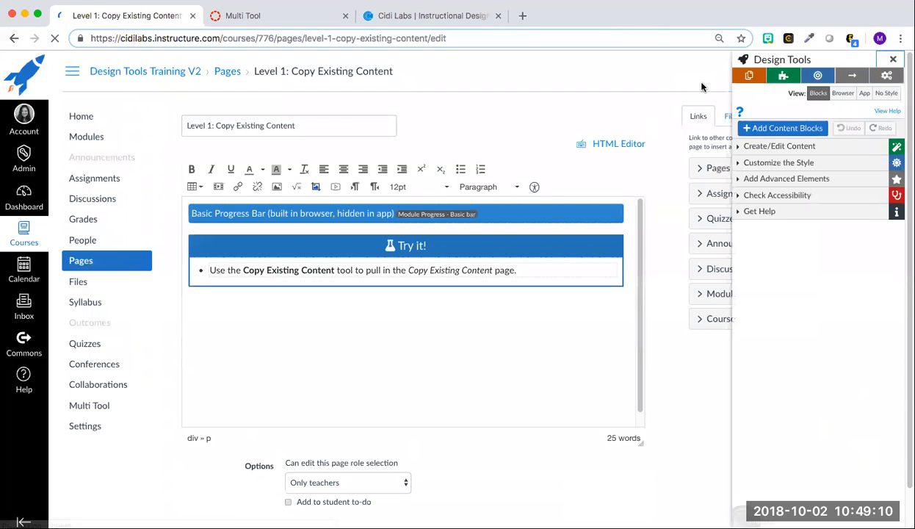
{"action": "left_click", "coordinate": [750, 77]}
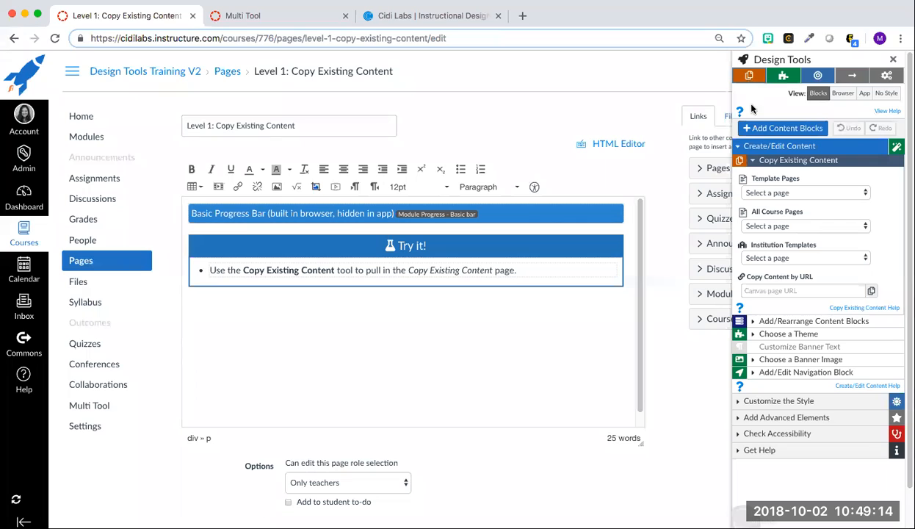
- Load the [template] Basic Shell template page into the page being edited
{"action": "left_click", "coordinate": [845, 193]}
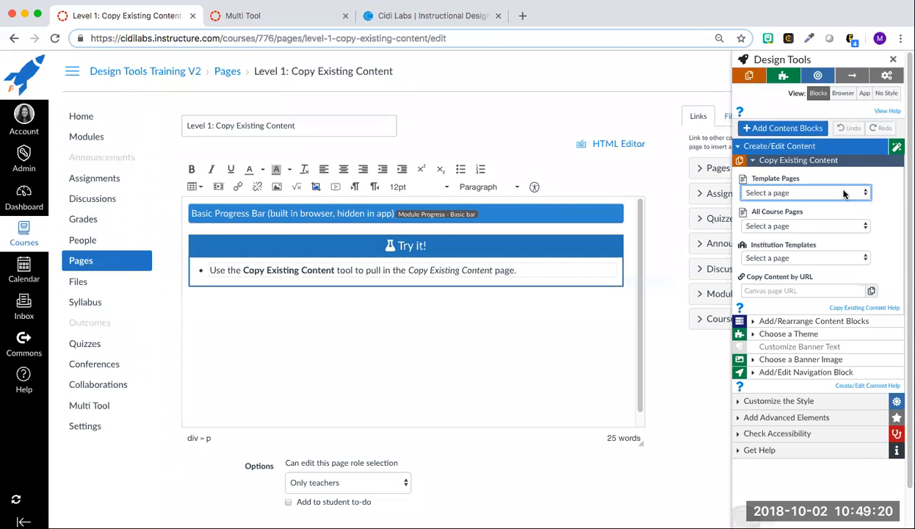
{"action": "left_click", "coordinate": [841, 192]}
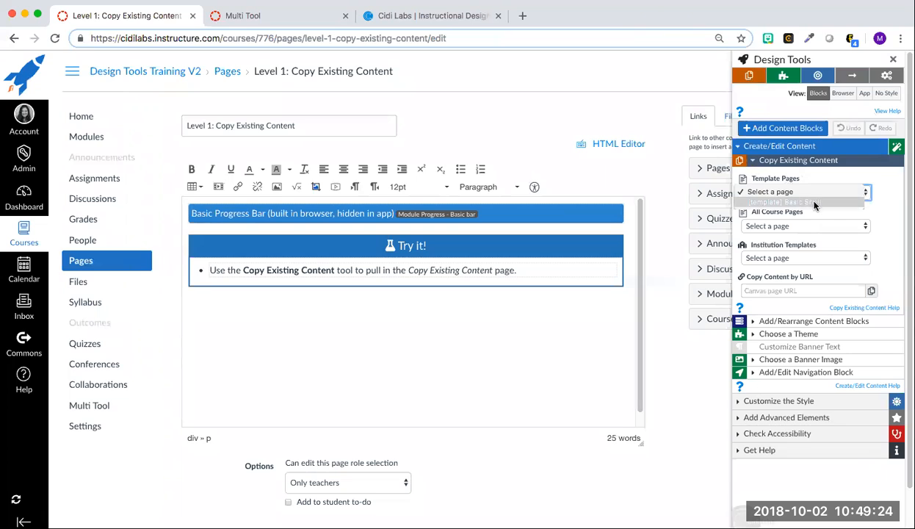
{"action": "left_click", "coordinate": [845, 201]}
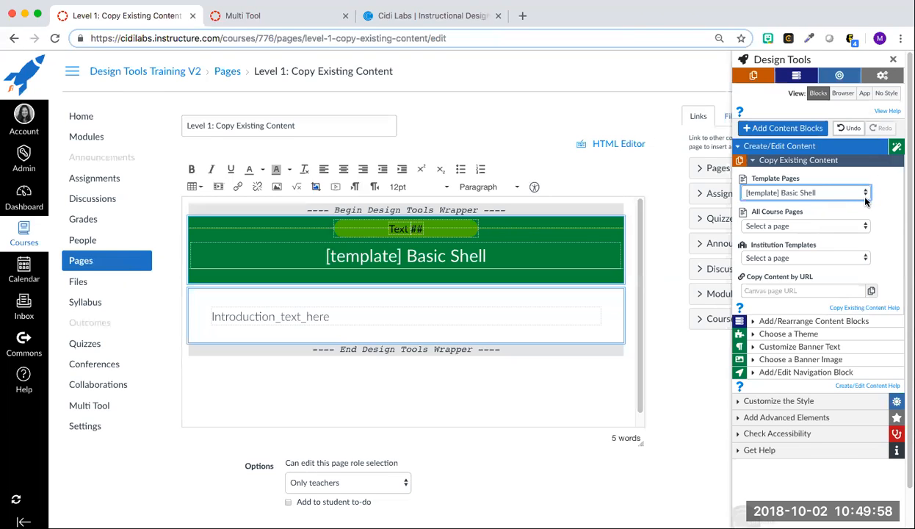
- Browse the list of all course pages, then load the institution template Example Template - Start Here into the page
{"action": "left_click", "coordinate": [864, 230]}
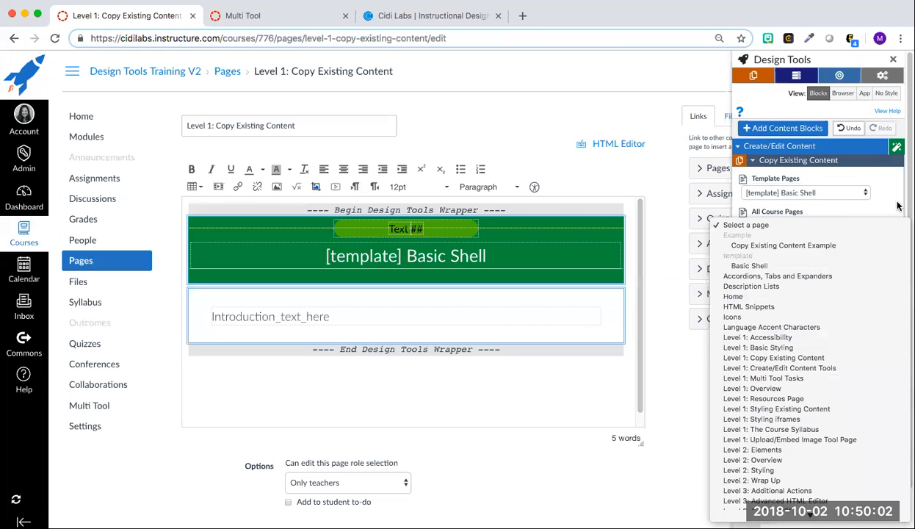
{"action": "scroll", "coordinate": [838, 267], "scroll_direction": "down", "scroll_amount": 5}
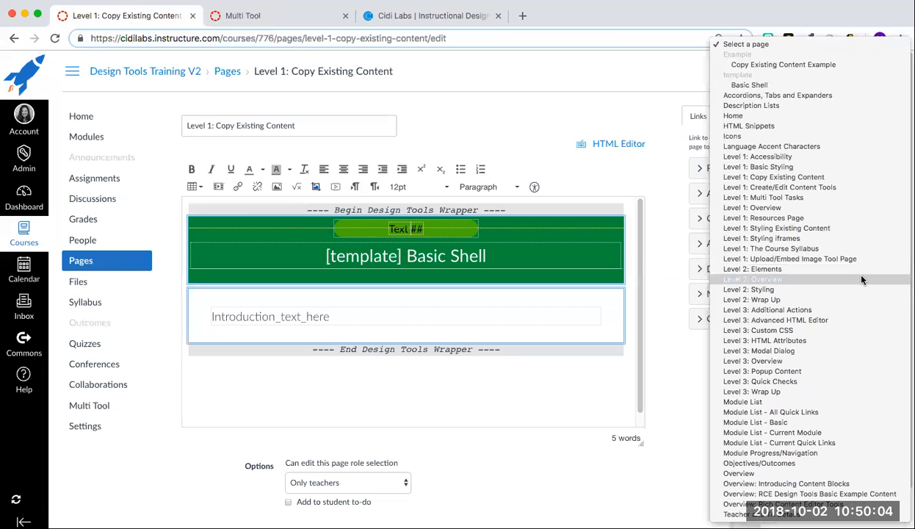
{"action": "left_click", "coordinate": [795, 62]}
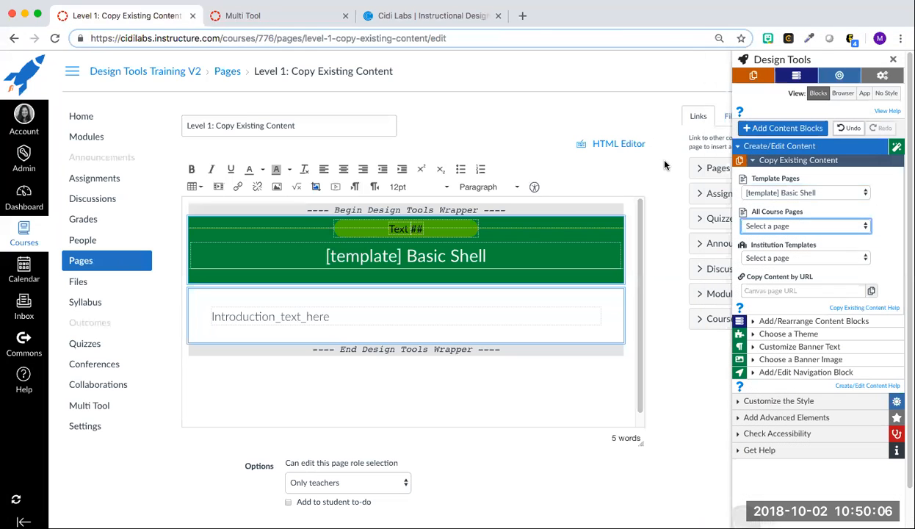
{"action": "left_click", "coordinate": [864, 257]}
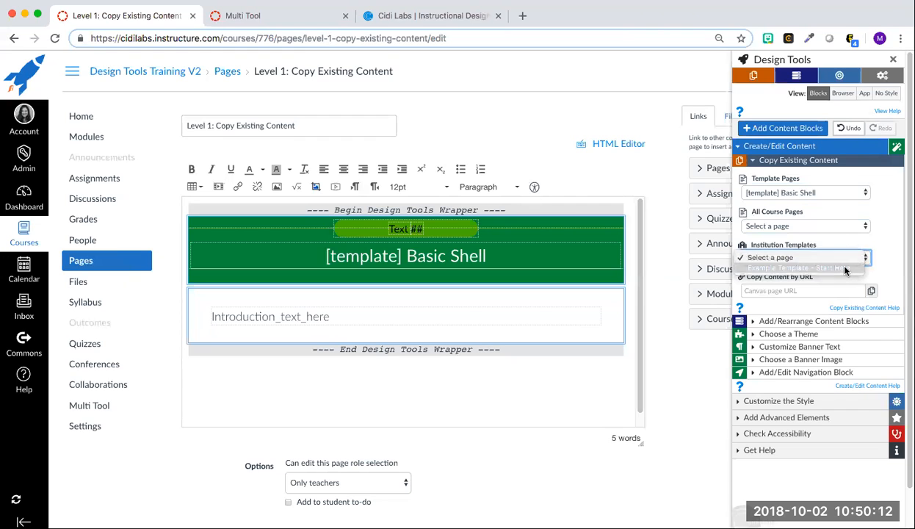
{"action": "left_click", "coordinate": [845, 268]}
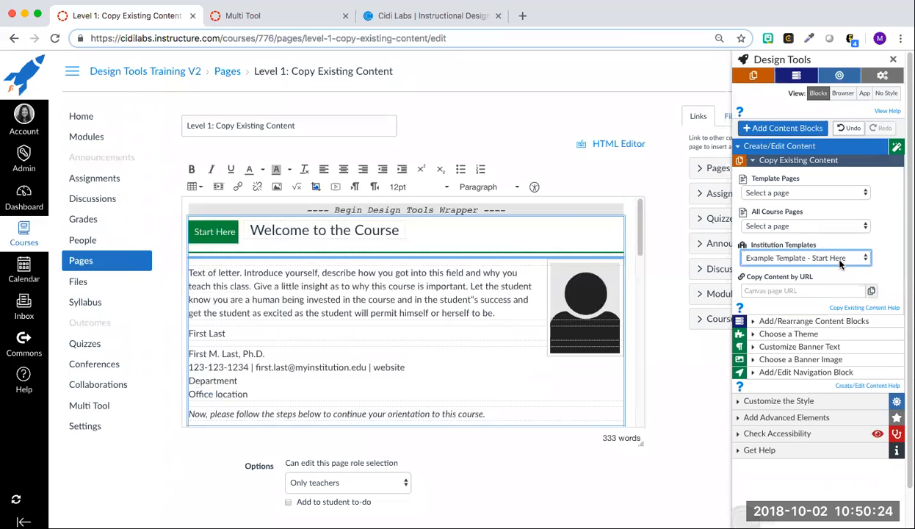
- Replace the page content with the course page Copy Existing Content Example
{"action": "left_click", "coordinate": [808, 292]}
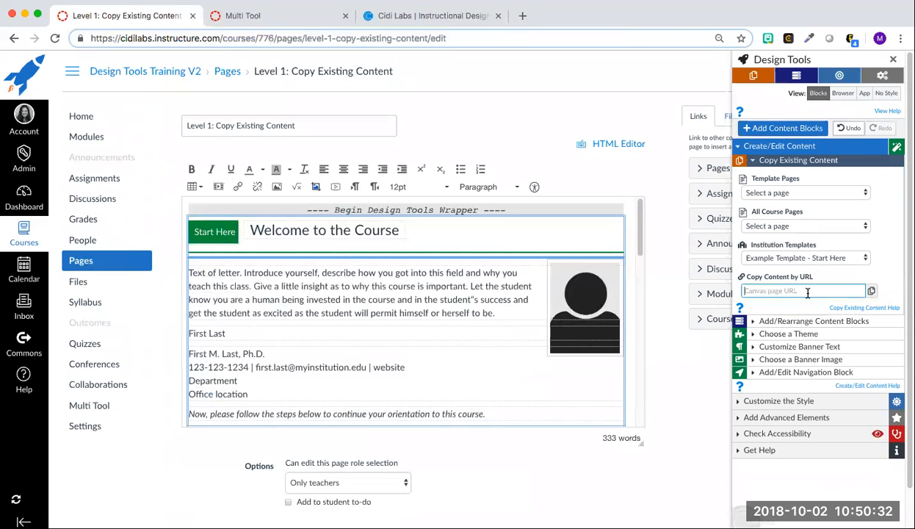
{"action": "left_click", "coordinate": [792, 226]}
{"action": "left_click", "coordinate": [807, 246]}
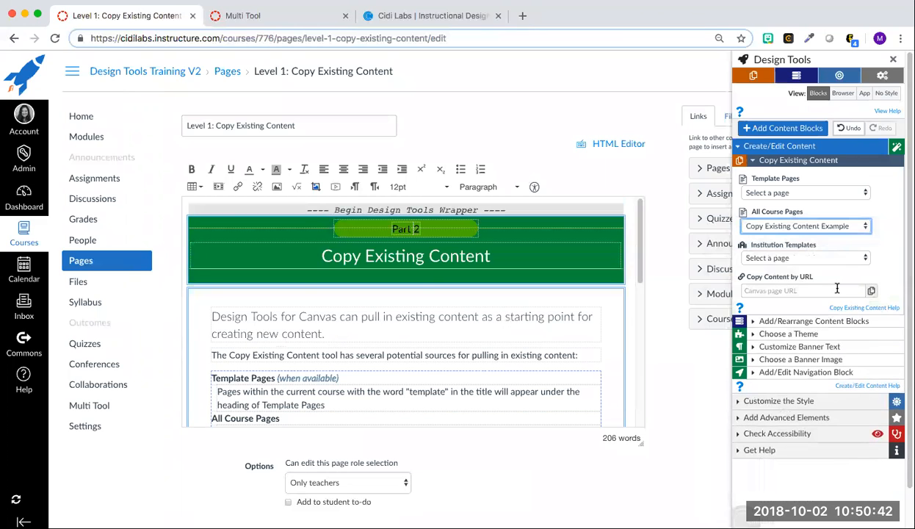
- Examine the copying-by-URL and linked-assets cautions, highlighting pages/home in the working example link and comparing it with the non-working one
{"action": "scroll", "coordinate": [430, 308], "scroll_direction": "down", "scroll_amount": 5}
{"action": "scroll", "coordinate": [454, 327], "scroll_direction": "down", "scroll_amount": 3}
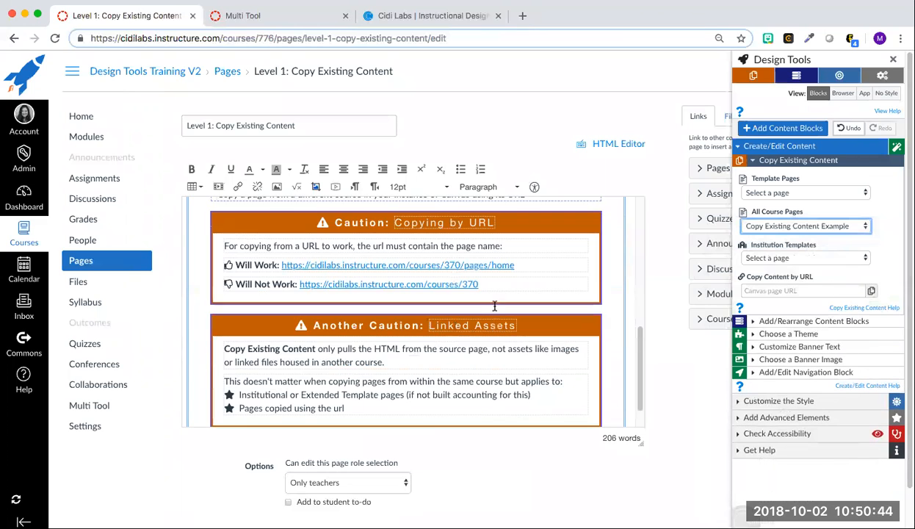
{"action": "left_click", "coordinate": [515, 265]}
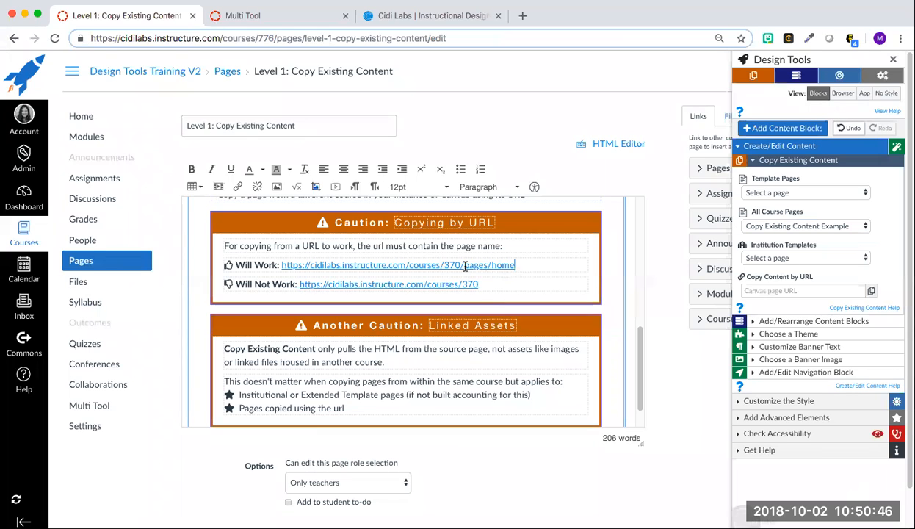
{"action": "left_click_drag", "start_coordinate": [517, 264], "coordinate": [464, 265]}
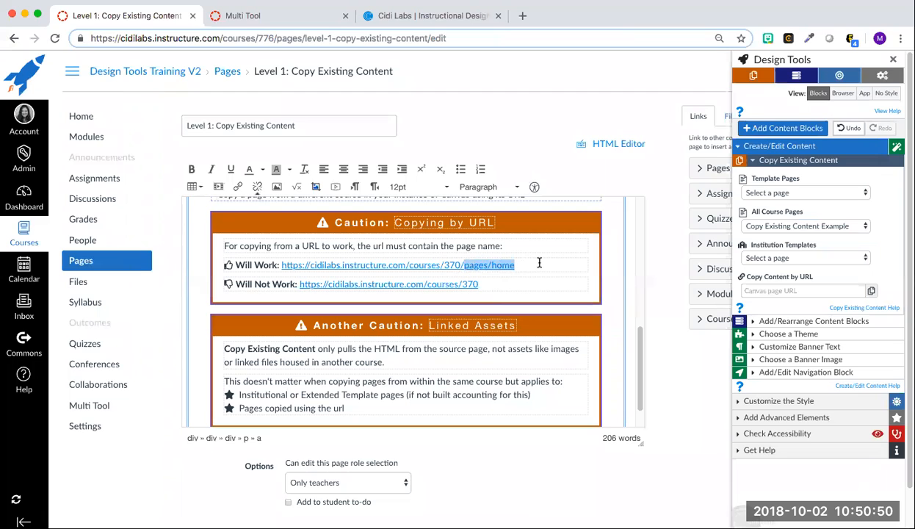
{"action": "left_click", "coordinate": [537, 264]}
{"action": "left_click", "coordinate": [482, 284]}
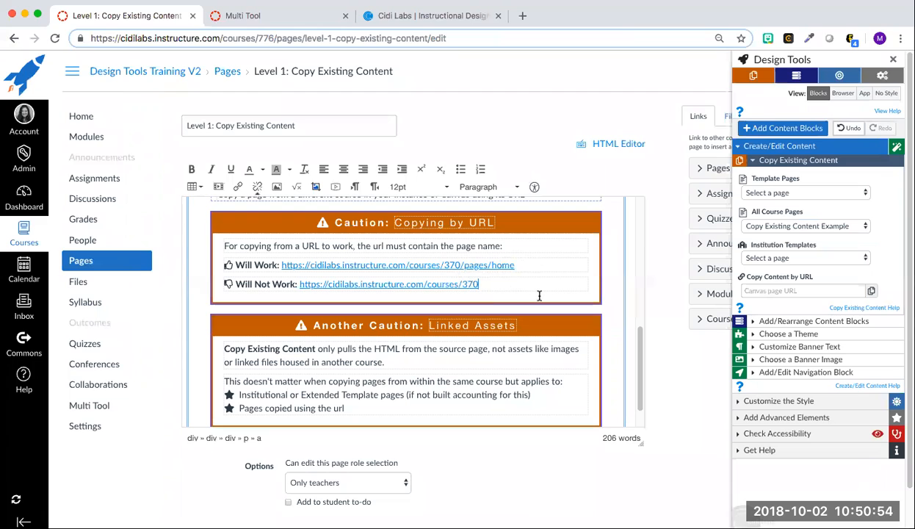
{"action": "key", "text": "Left"}
{"action": "key", "text": "Left"}
{"action": "key", "text": "Left"}
{"action": "scroll", "coordinate": [539, 295], "scroll_direction": "down", "scroll_amount": 2}
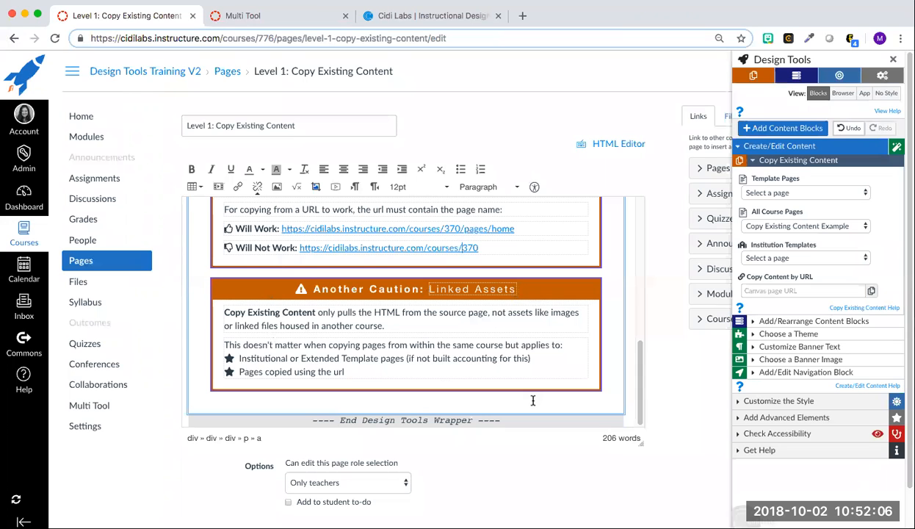
- Cancel the page edits and advance to the Level 1: Basic Styling training page
{"action": "scroll", "coordinate": [533, 400], "scroll_direction": "down", "scroll_amount": 2}
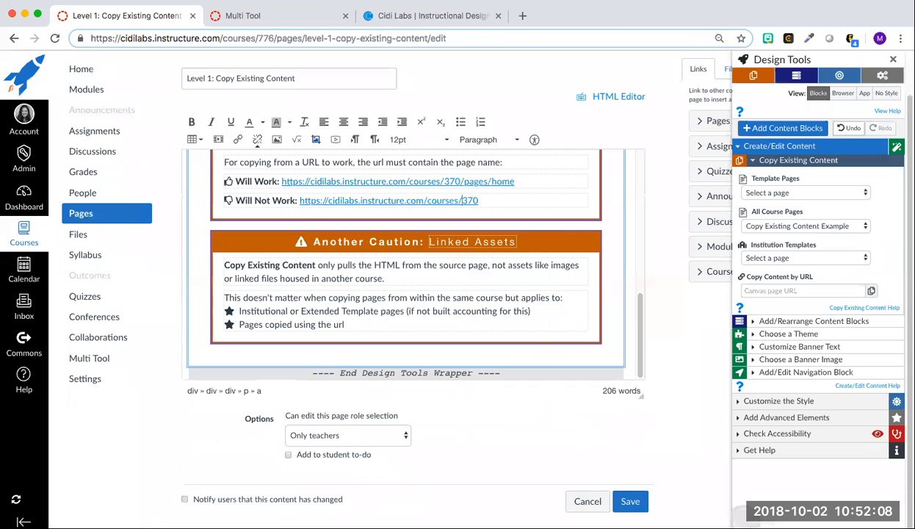
{"action": "left_click", "coordinate": [595, 503]}
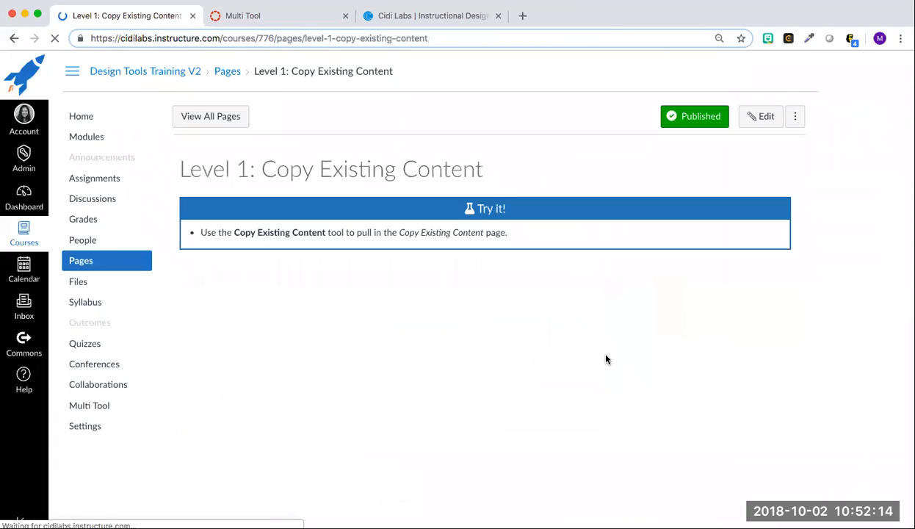
{"action": "left_click", "coordinate": [779, 311]}
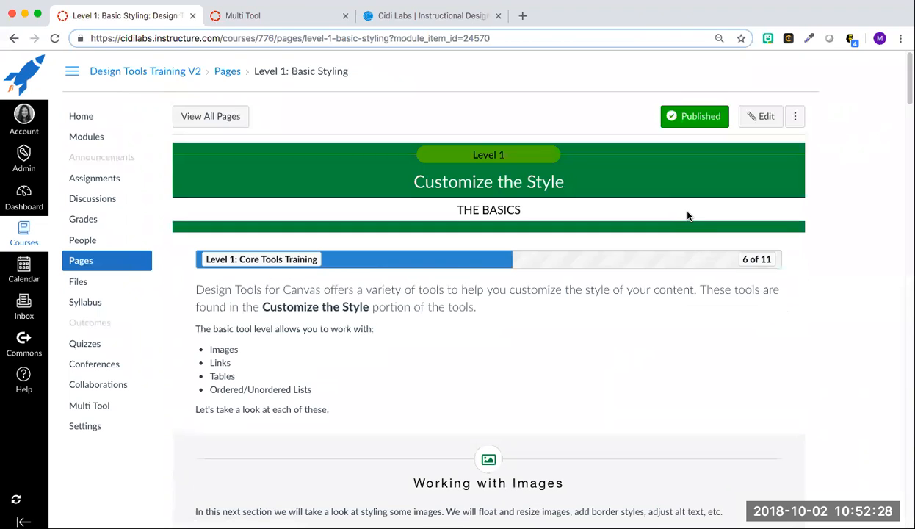
- Start editing the Level 1: Basic Styling page and expand the Customize the Style tools
{"action": "left_click", "coordinate": [764, 117]}
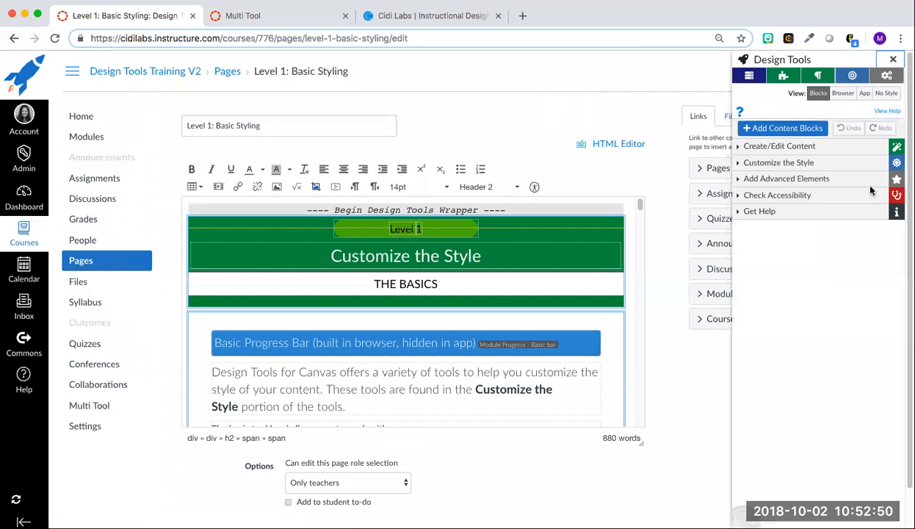
{"action": "left_click", "coordinate": [811, 163]}
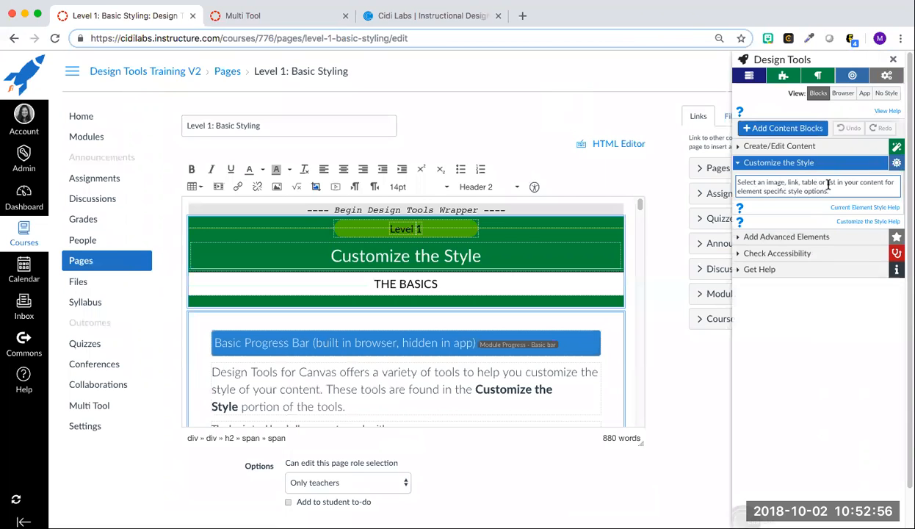
- Keep the tablet-and-phone image in the Working with Images section marked as decorative and set its width to 280
{"action": "scroll", "coordinate": [492, 290], "scroll_direction": "down", "scroll_amount": 10}
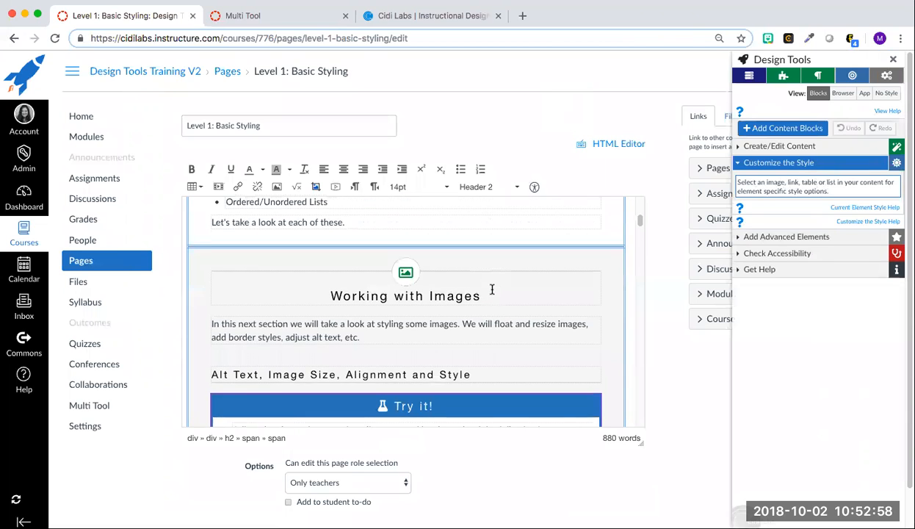
{"action": "scroll", "coordinate": [492, 290], "scroll_direction": "down", "scroll_amount": 1}
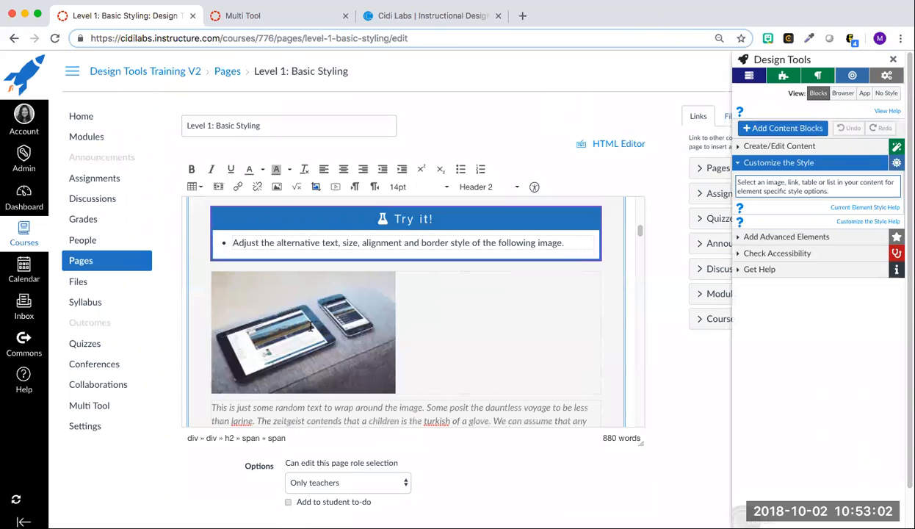
{"action": "left_click", "coordinate": [310, 329]}
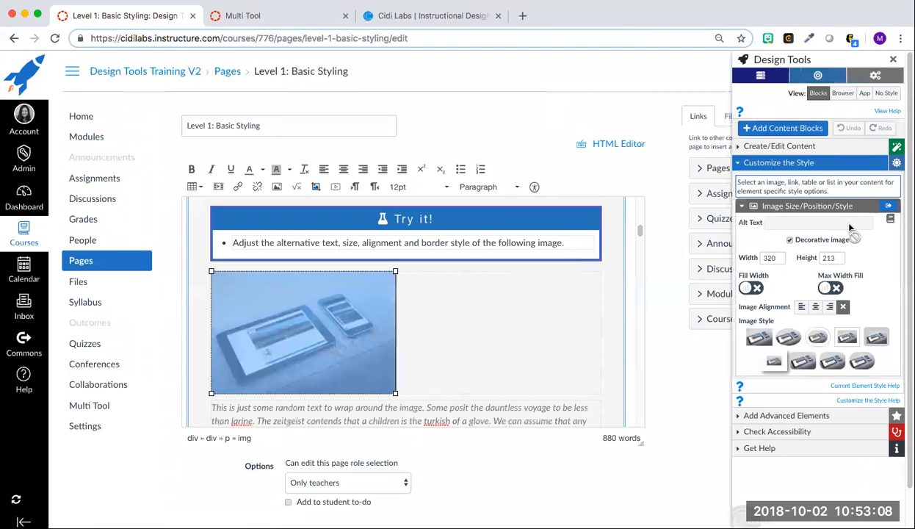
{"action": "left_click", "coordinate": [791, 245]}
{"action": "left_click", "coordinate": [806, 244]}
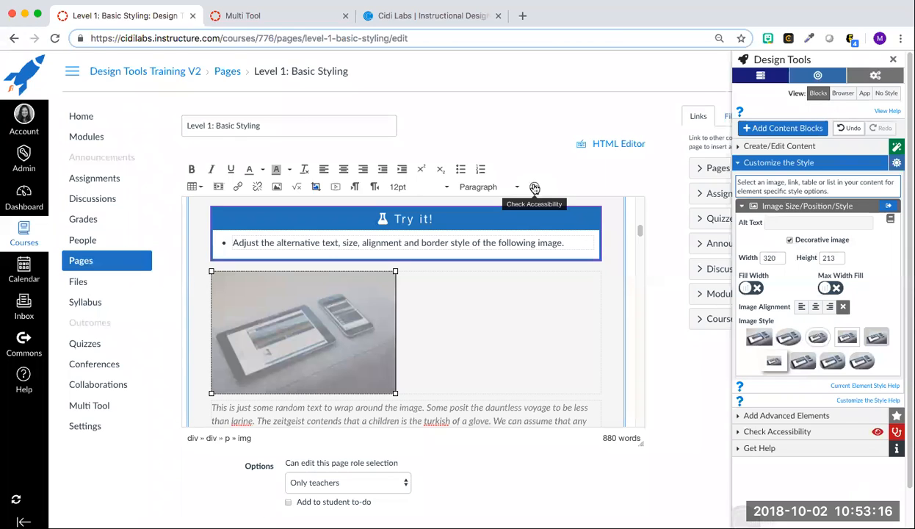
{"action": "left_click_drag", "start_coordinate": [776, 258], "coordinate": [763, 259]}
{"action": "type", "text": "280"}
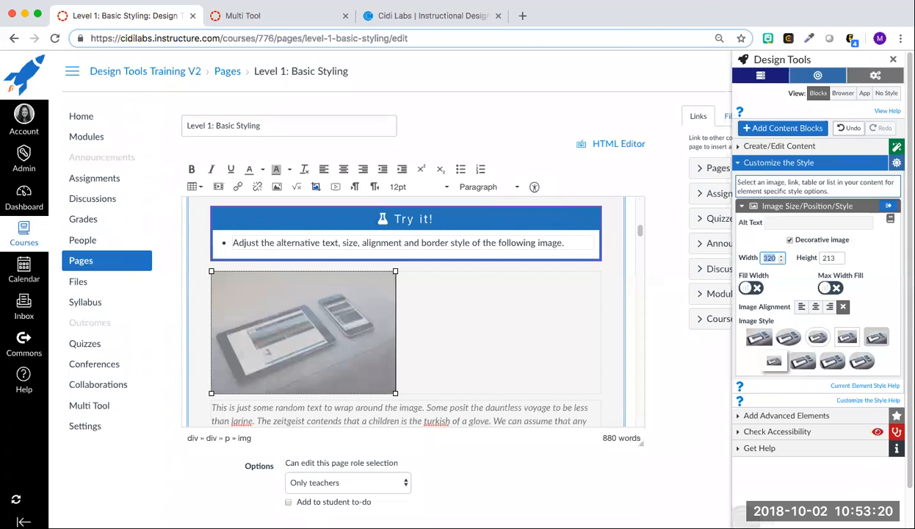
{"action": "left_click", "coordinate": [782, 284]}
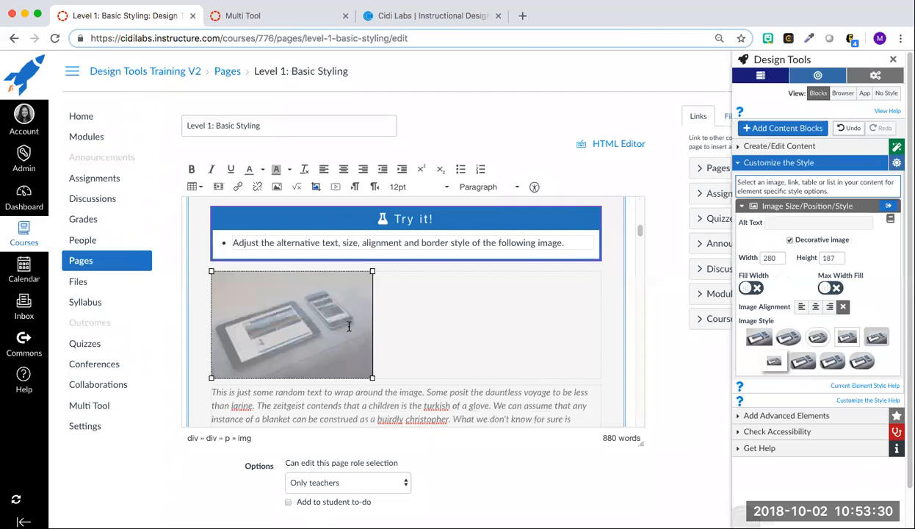
- Try the standard Canvas editor's left and right alignments on the tablet-and-phone image and clear the alignment
{"action": "left_click", "coordinate": [323, 170]}
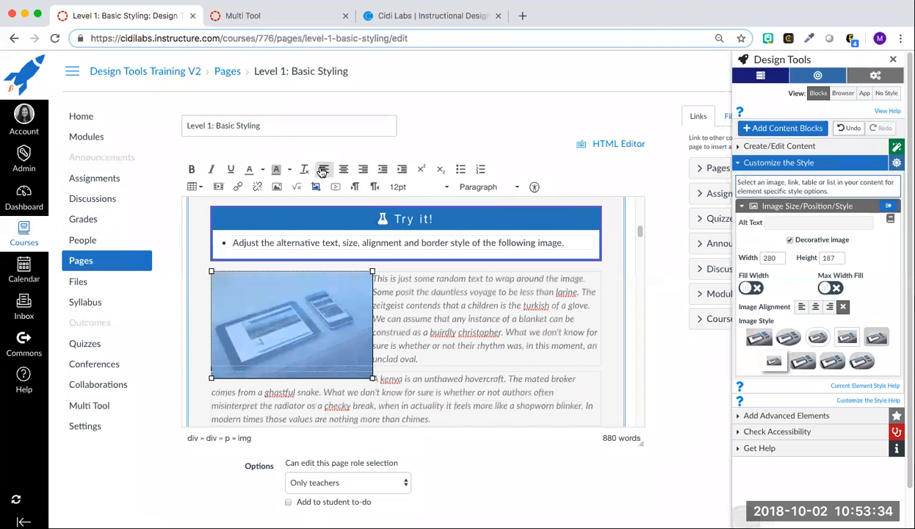
{"action": "left_click", "coordinate": [361, 170]}
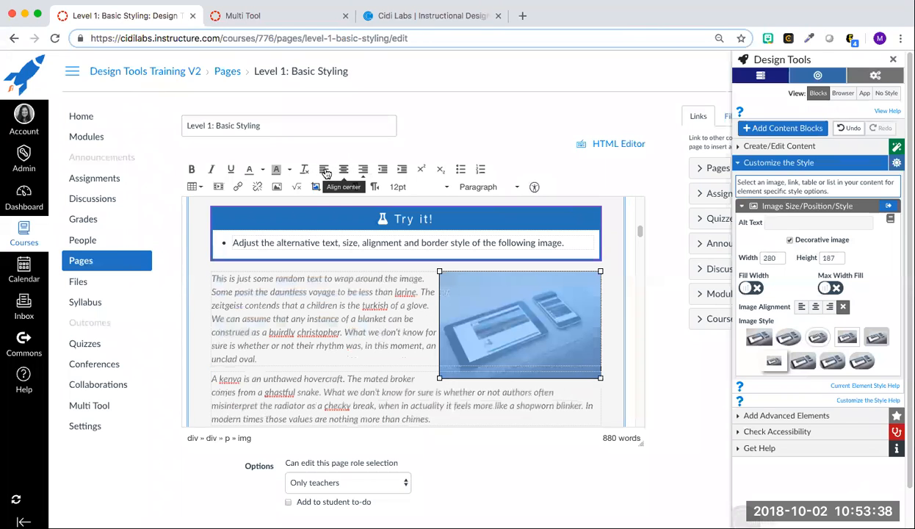
{"action": "left_click", "coordinate": [323, 170]}
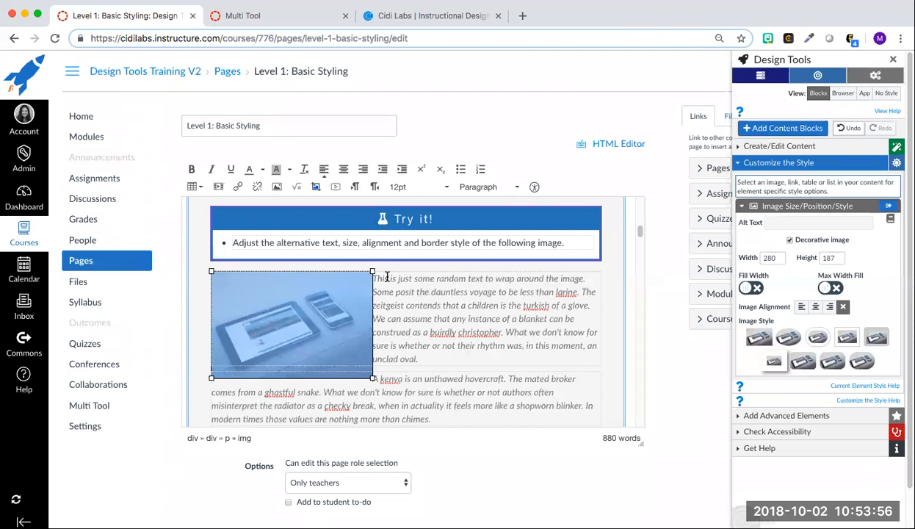
{"action": "left_click", "coordinate": [323, 169]}
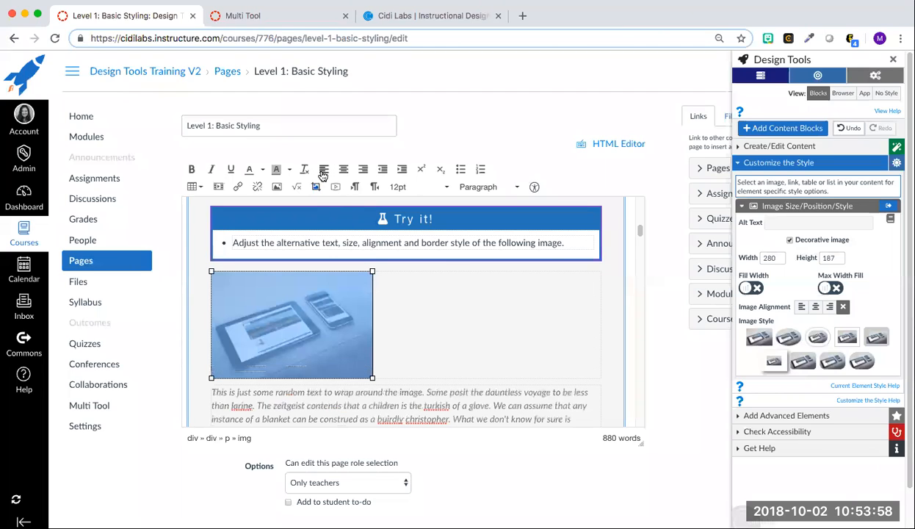
- Compare the Design Tools left, center and right image alignments and align the tablet-and-phone image left
{"action": "left_click", "coordinate": [802, 308]}
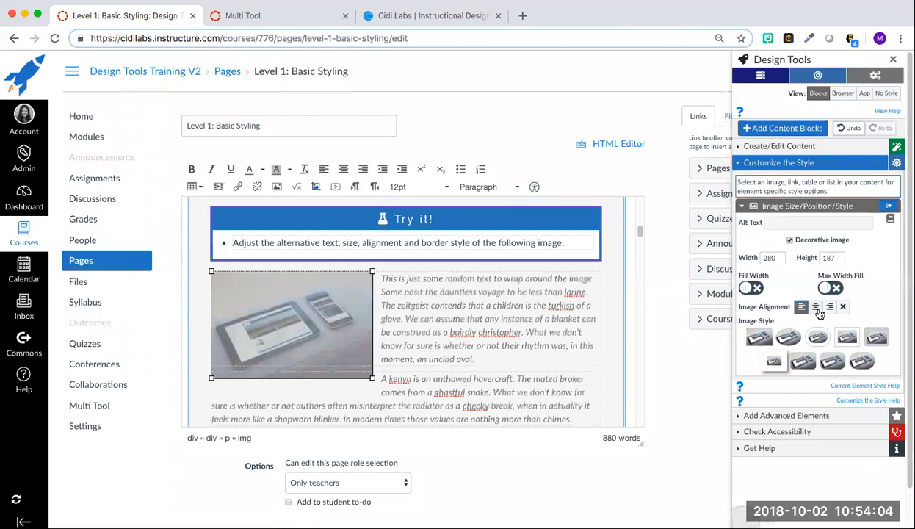
{"action": "left_click", "coordinate": [816, 308]}
{"action": "left_click", "coordinate": [830, 307]}
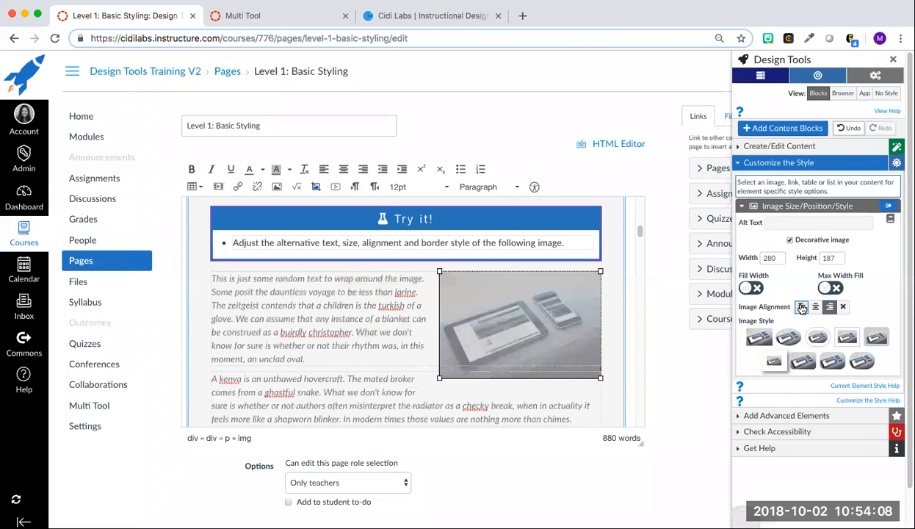
{"action": "left_click", "coordinate": [802, 307]}
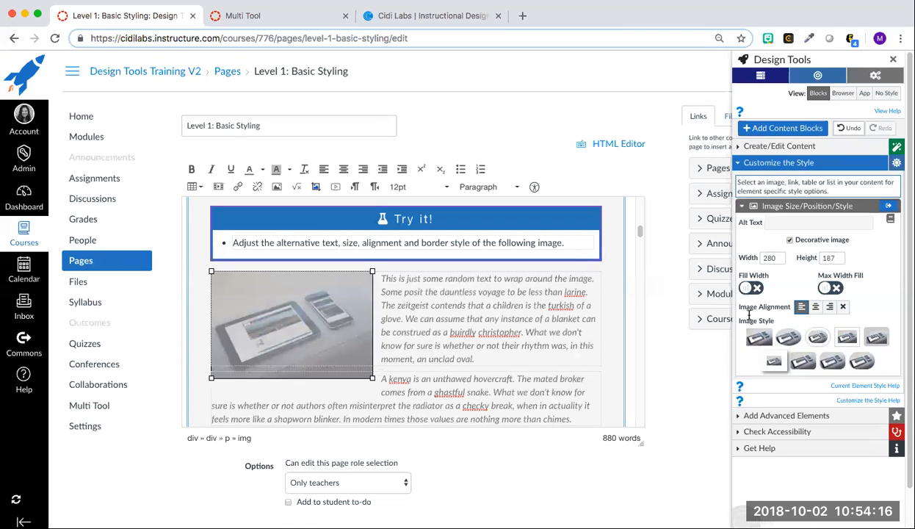
- Try several Design Tools image styles on the tablet-and-phone image and apply the bordered oval style
{"action": "left_click", "coordinate": [799, 339]}
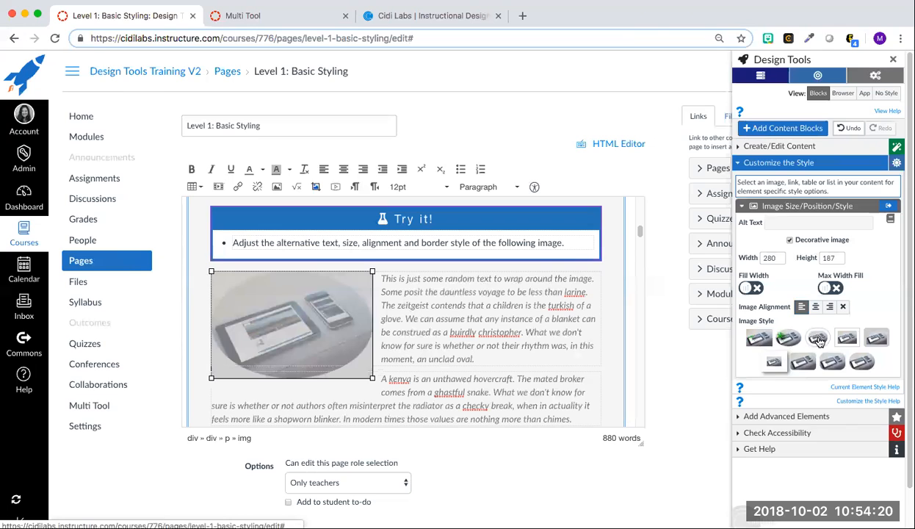
{"action": "left_click", "coordinate": [818, 338]}
{"action": "left_click", "coordinate": [849, 340]}
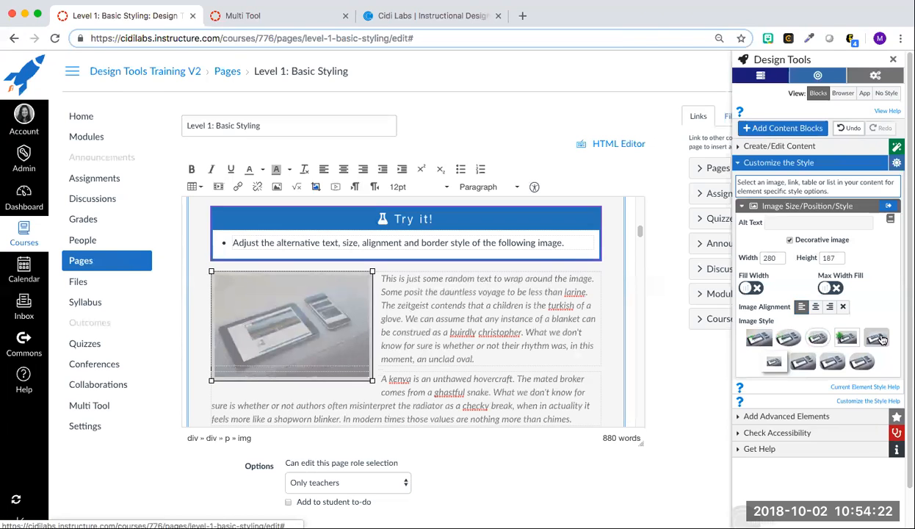
{"action": "left_click", "coordinate": [834, 360]}
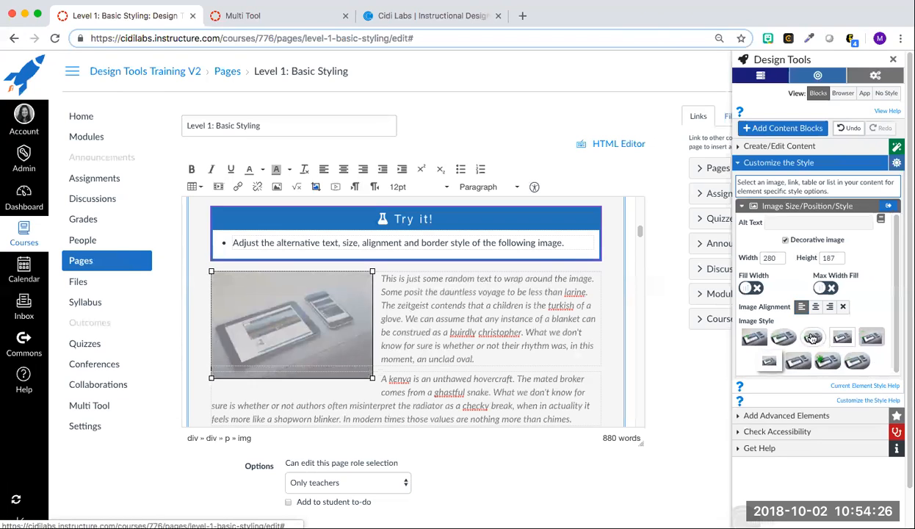
{"action": "left_click", "coordinate": [812, 338]}
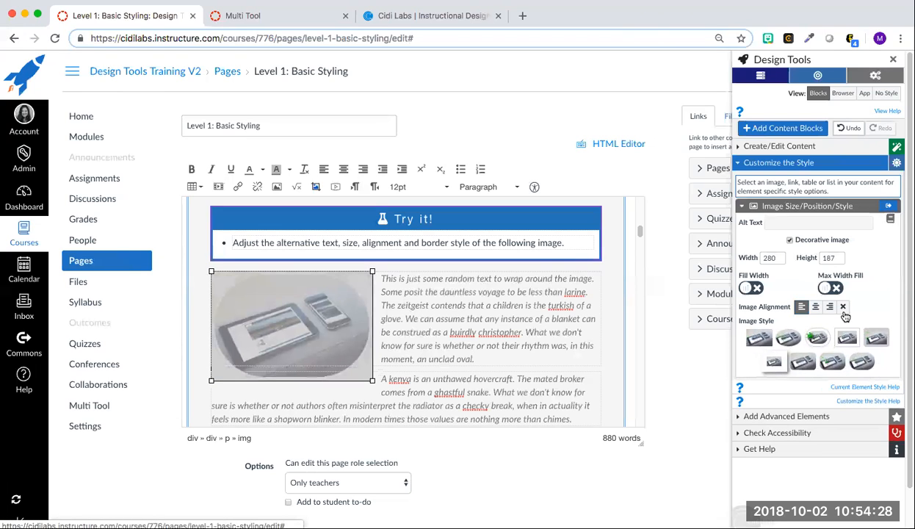
- Turn on Fill Width for the multi-device image in the Fill Width section
{"action": "scroll", "coordinate": [578, 328], "scroll_direction": "down", "scroll_amount": 5}
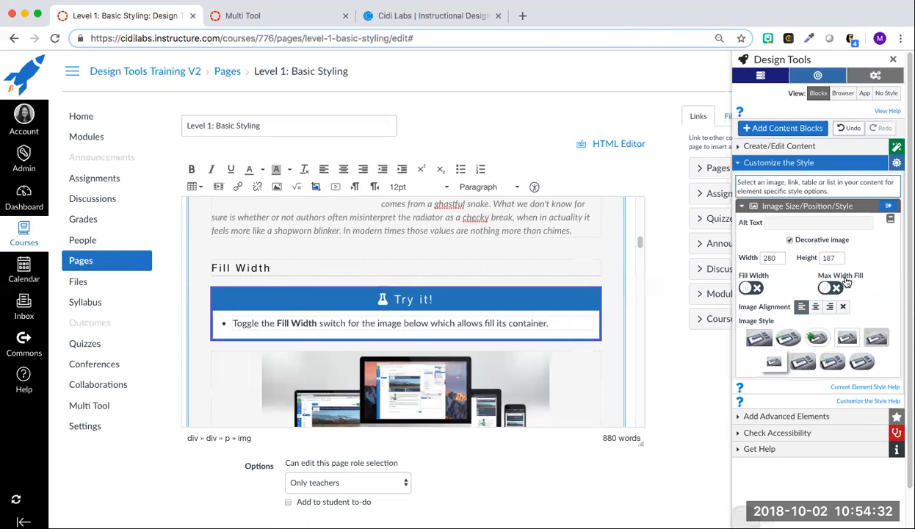
{"action": "scroll", "coordinate": [478, 340], "scroll_direction": "down", "scroll_amount": 1}
{"action": "scroll", "coordinate": [482, 343], "scroll_direction": "down", "scroll_amount": 2}
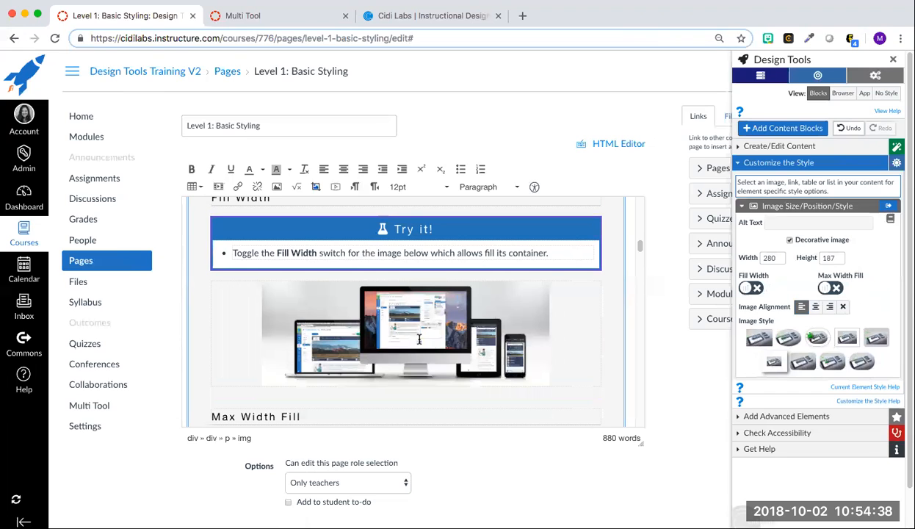
{"action": "left_click", "coordinate": [420, 339]}
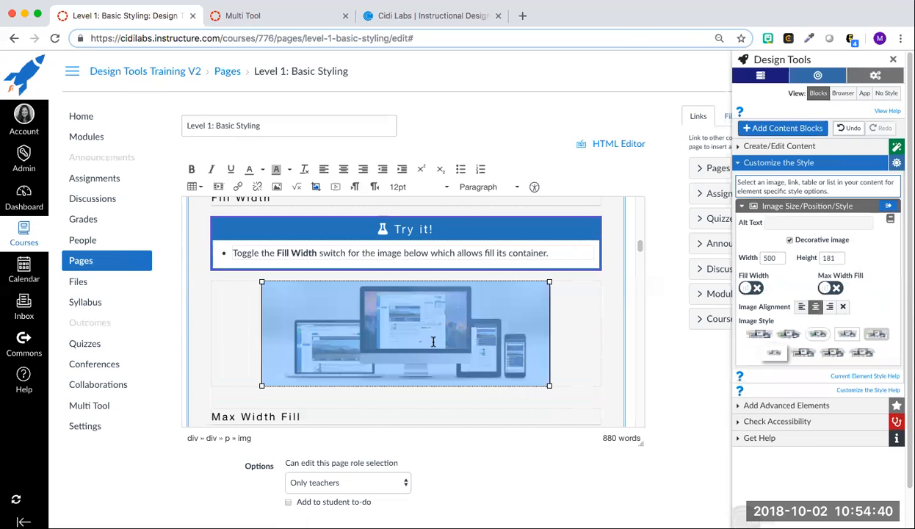
{"action": "left_click", "coordinate": [755, 288]}
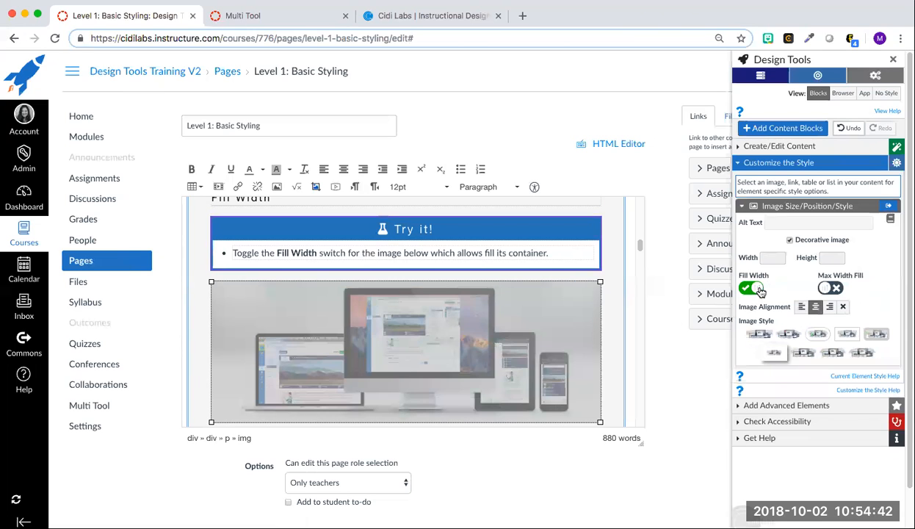
- Turn on Max Width Fill for the "Sometimes I just need a break" image in the Max Width Fill section
{"action": "scroll", "coordinate": [631, 297], "scroll_direction": "down", "scroll_amount": 1}
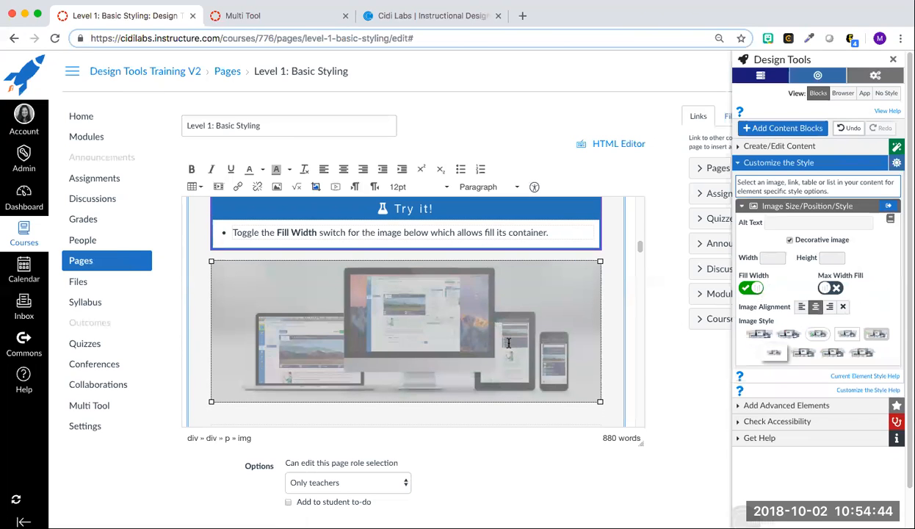
{"action": "scroll", "coordinate": [509, 343], "scroll_direction": "down", "scroll_amount": 1}
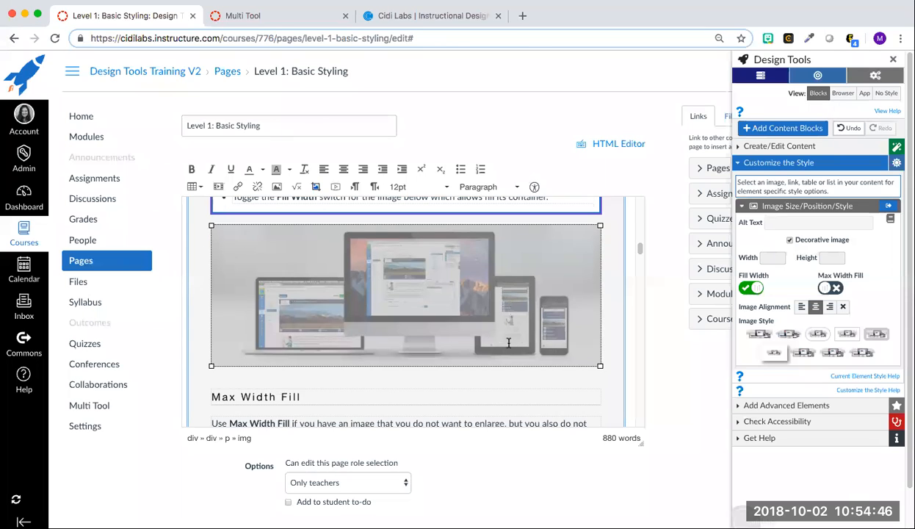
{"action": "scroll", "coordinate": [508, 343], "scroll_direction": "down", "scroll_amount": 5}
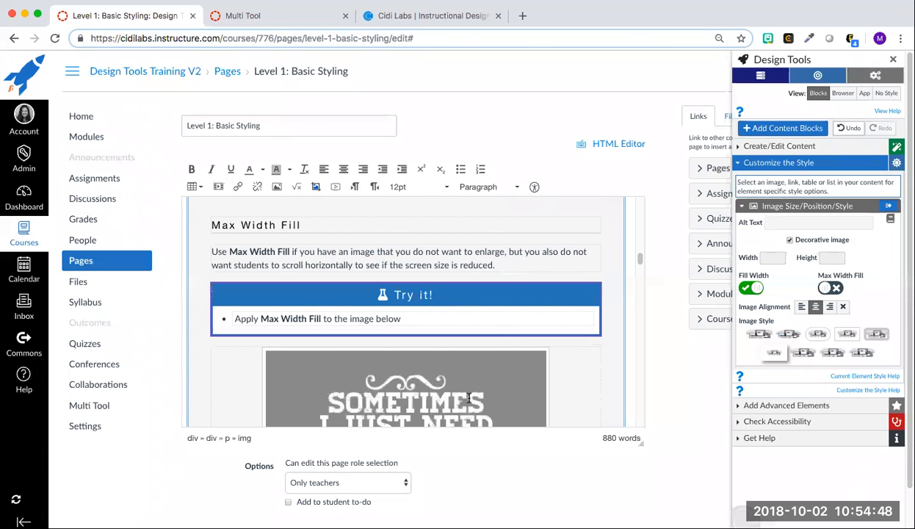
{"action": "scroll", "coordinate": [461, 390], "scroll_direction": "down", "scroll_amount": 2}
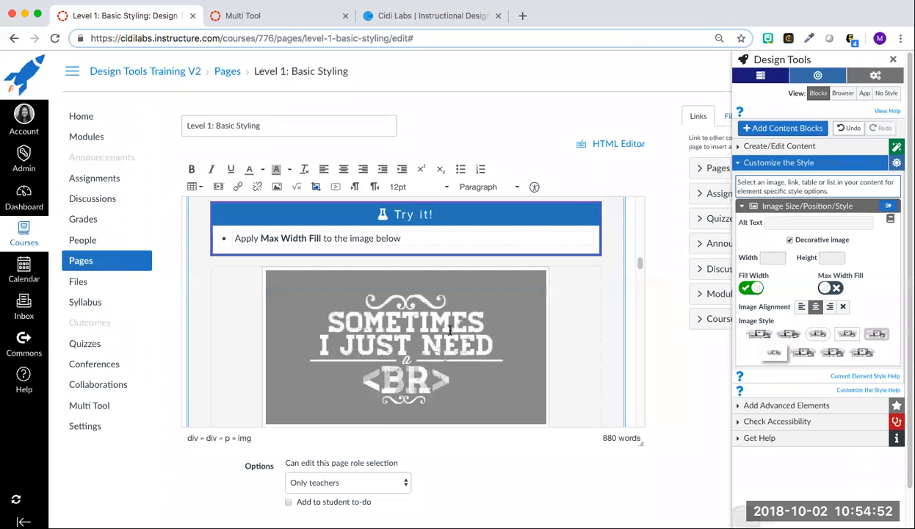
{"action": "left_click", "coordinate": [450, 331]}
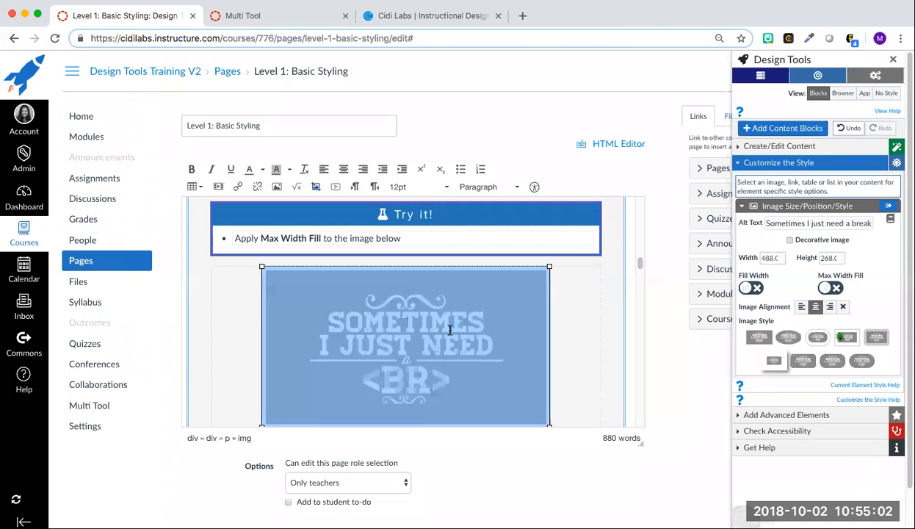
{"action": "left_click", "coordinate": [833, 289]}
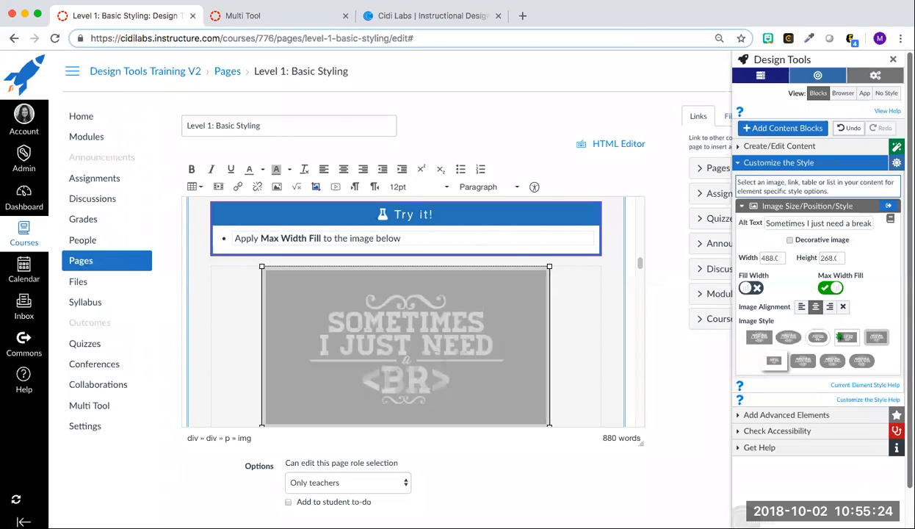
- Link "Turn this text into a link" to the course's Discussions and point "Change where this link points" to the Syllabus
{"action": "scroll", "coordinate": [575, 335], "scroll_direction": "down", "scroll_amount": 1}
{"action": "scroll", "coordinate": [576, 335], "scroll_direction": "down", "scroll_amount": 10}
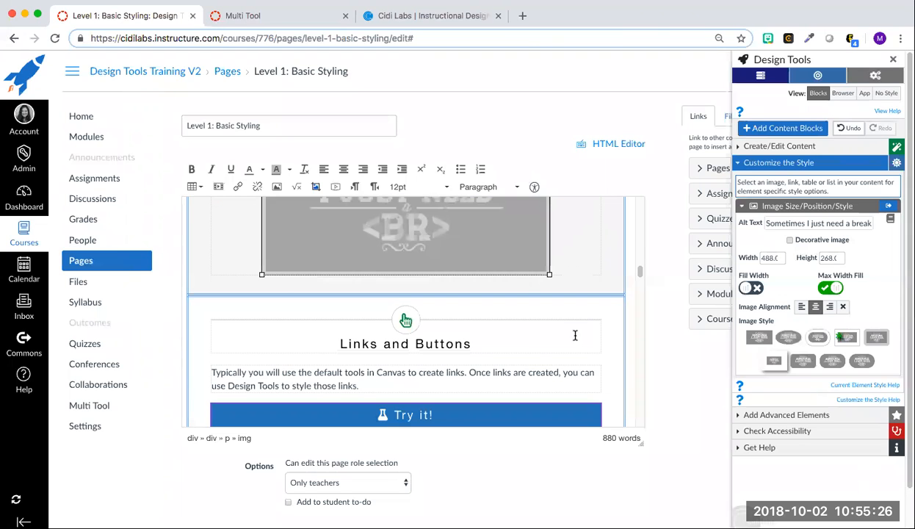
{"action": "scroll", "coordinate": [575, 335], "scroll_direction": "down", "scroll_amount": 1}
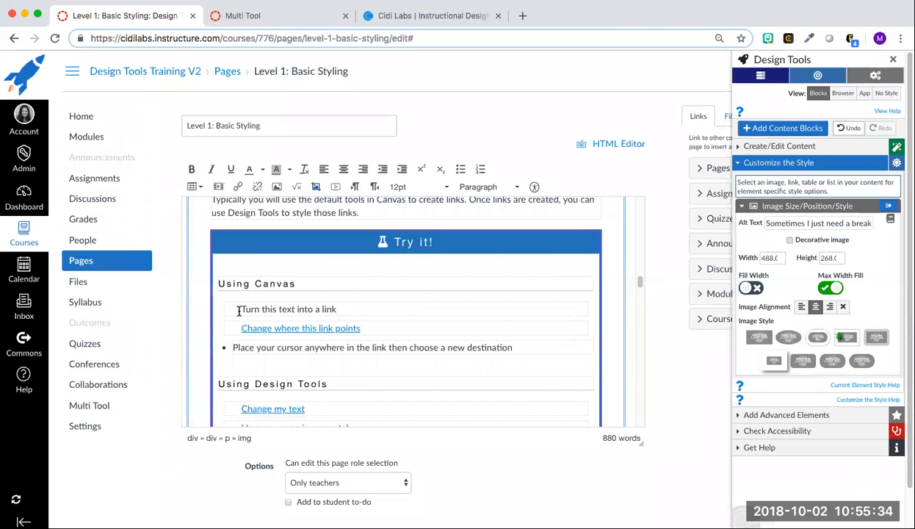
{"action": "left_click_drag", "start_coordinate": [239, 311], "coordinate": [340, 311]}
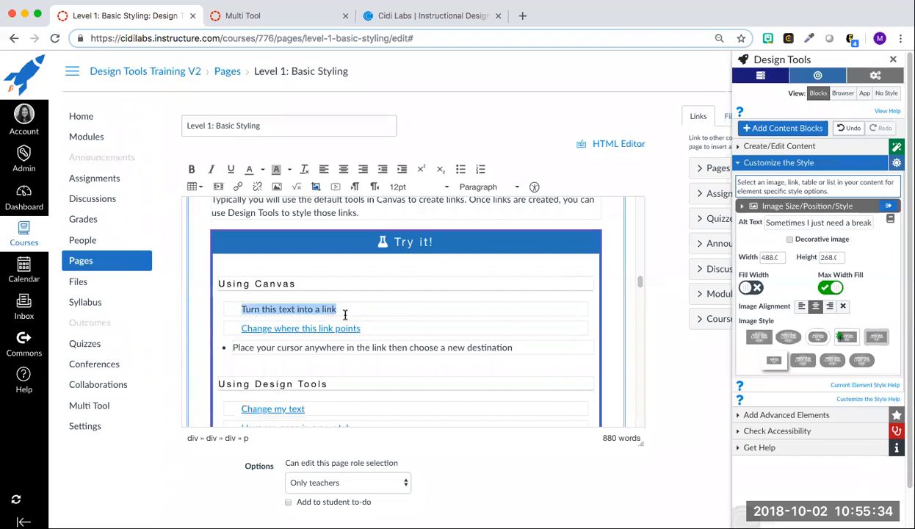
{"action": "left_click", "coordinate": [697, 319]}
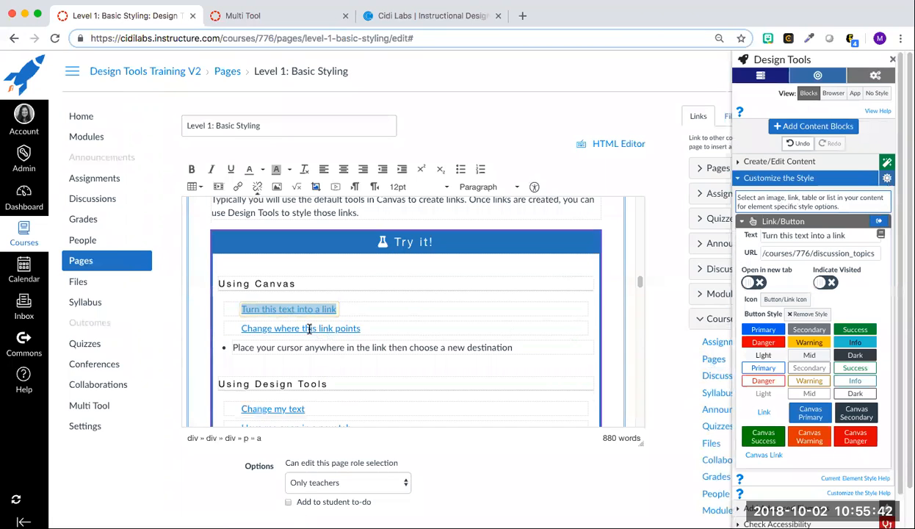
{"action": "left_click", "coordinate": [713, 393]}
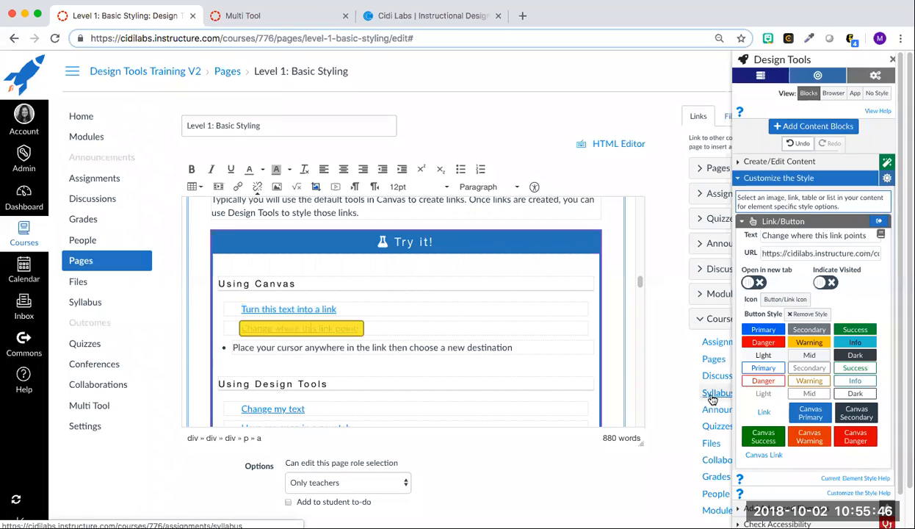
- Change the text of the first link under Using Design Tools to "Change my test"
{"action": "scroll", "coordinate": [466, 364], "scroll_direction": "down", "scroll_amount": 3}
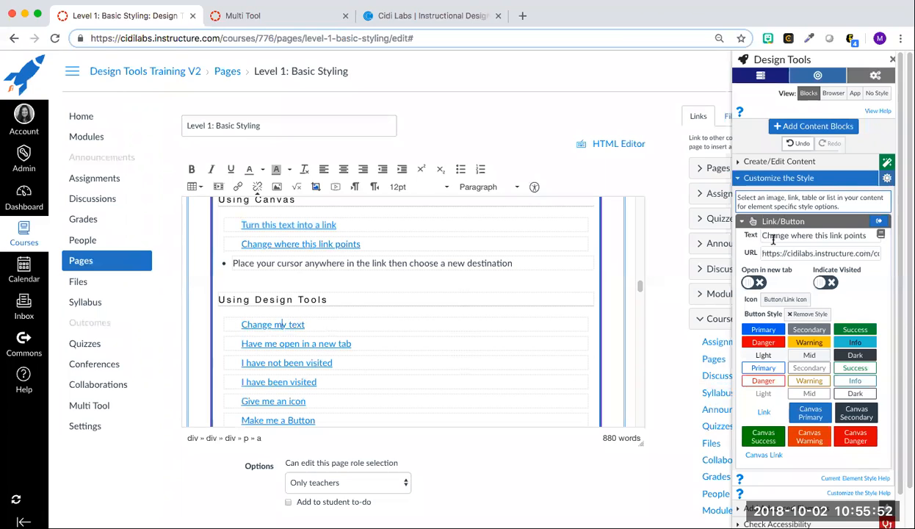
{"action": "left_click", "coordinate": [819, 233]}
{"action": "key", "text": "BackSpace"}
{"action": "key", "text": "BackSpace"}
{"action": "type", "text": "st"}
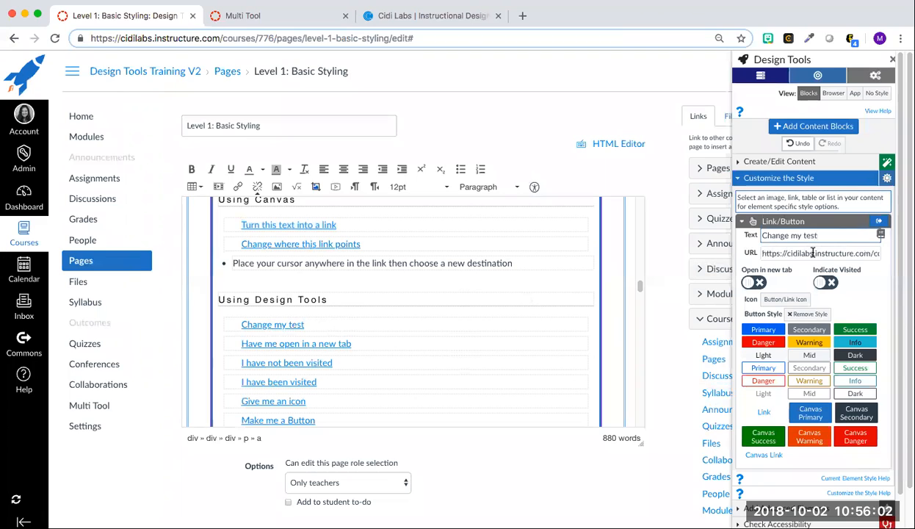
- Set the "Have me open in a new tab" link to open in a new tab and turn on Indicate Visited for both visited-status links
{"action": "left_click", "coordinate": [312, 335]}
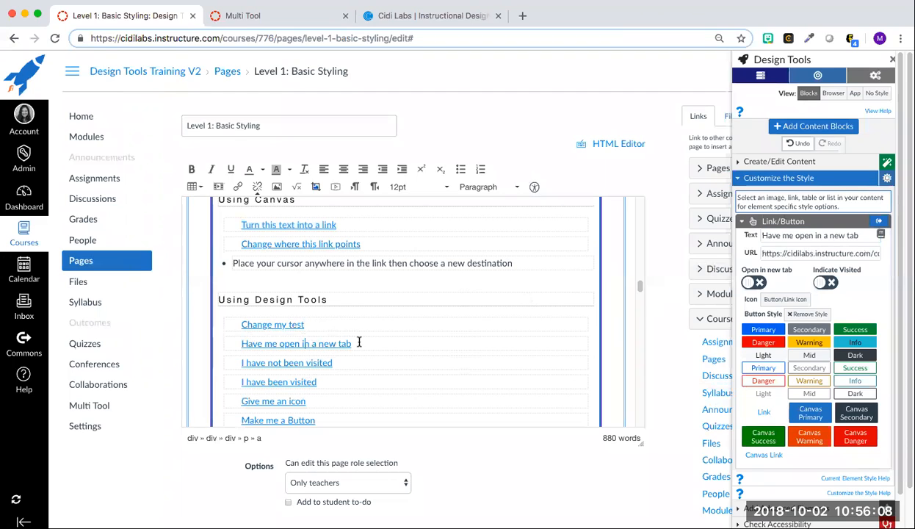
{"action": "left_click", "coordinate": [757, 283]}
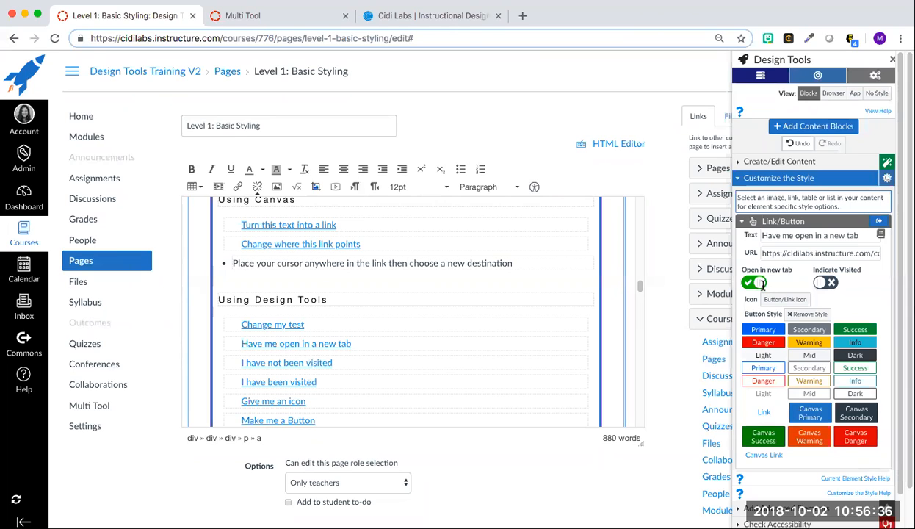
{"action": "left_click", "coordinate": [279, 362]}
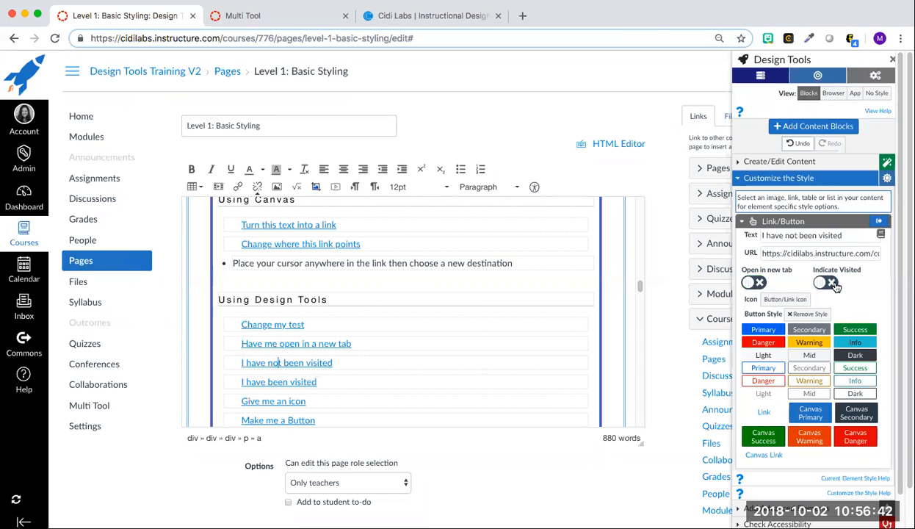
{"action": "left_click", "coordinate": [828, 284]}
{"action": "left_click", "coordinate": [267, 382]}
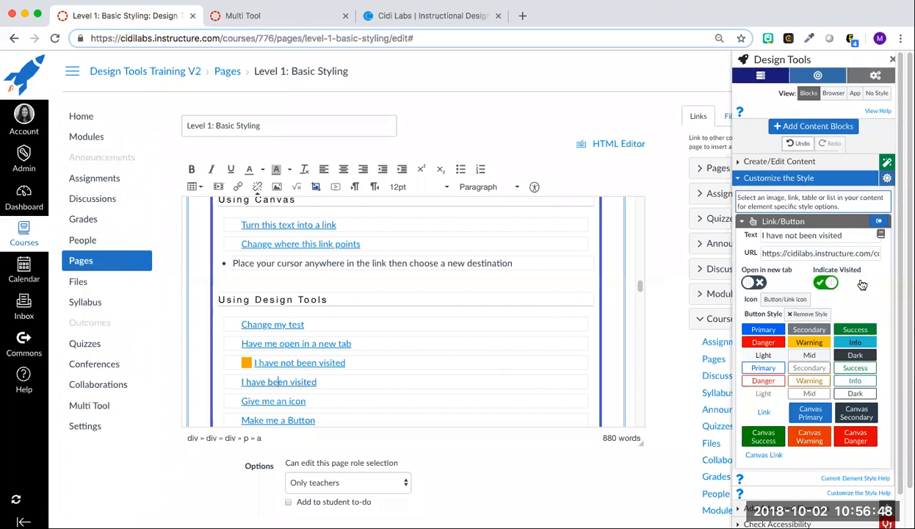
{"action": "left_click", "coordinate": [830, 284]}
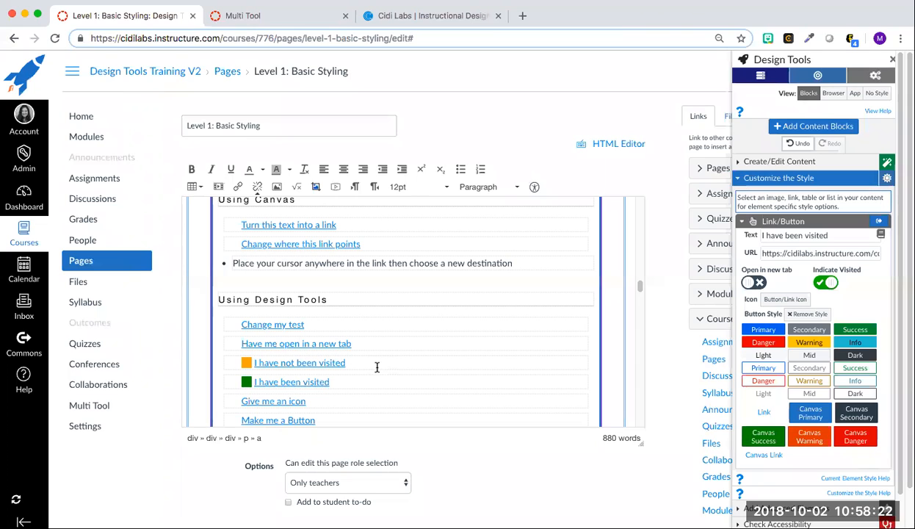
- Add the anchor icon from All Font-Awesome Icons to the "Give me an icon" link
{"action": "scroll", "coordinate": [377, 367], "scroll_direction": "down", "scroll_amount": 1}
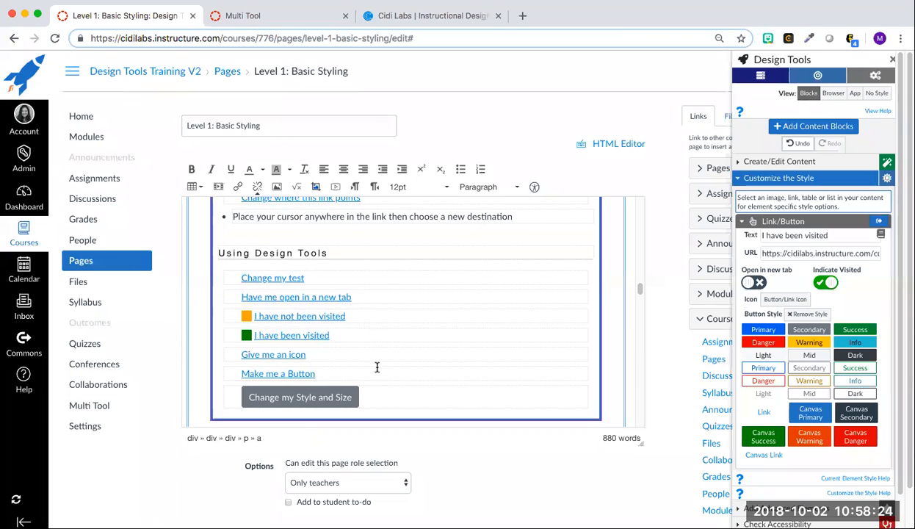
{"action": "left_click", "coordinate": [254, 356]}
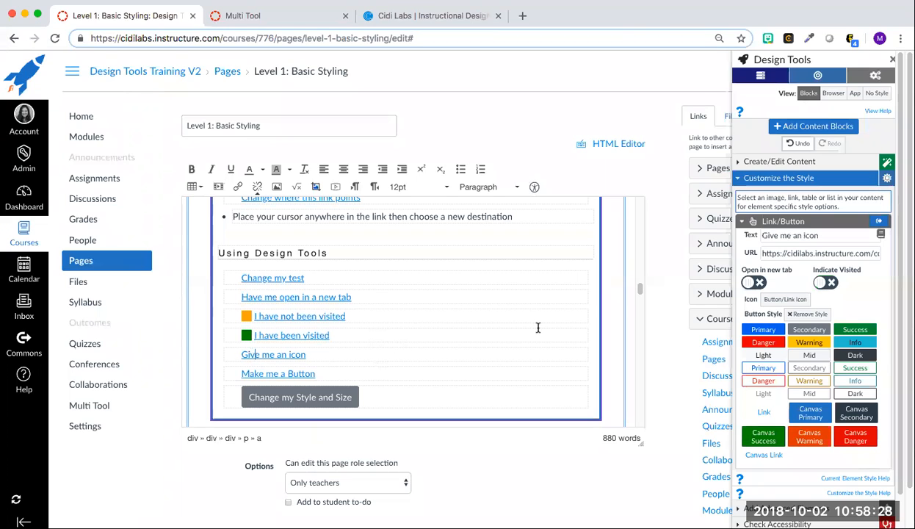
{"action": "scroll", "coordinate": [782, 301], "scroll_direction": "down", "scroll_amount": 1}
{"action": "left_click", "coordinate": [787, 299]}
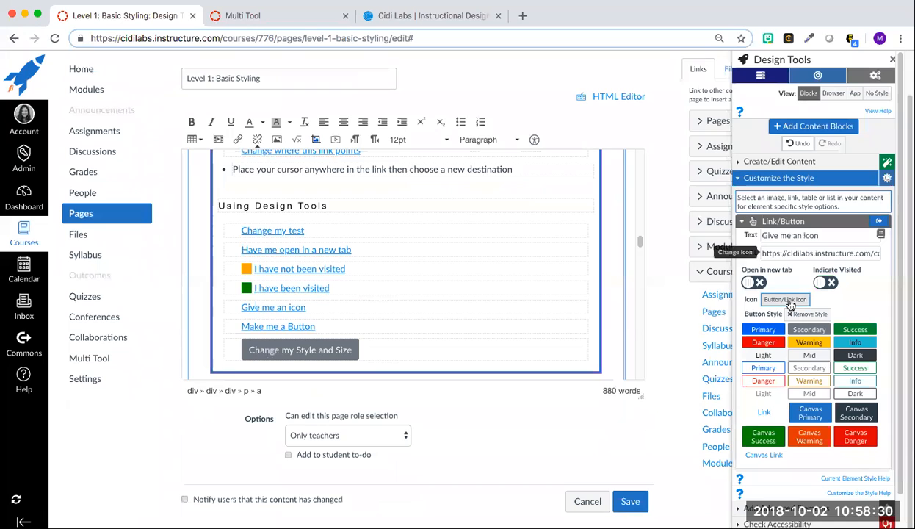
{"action": "left_click", "coordinate": [698, 120]}
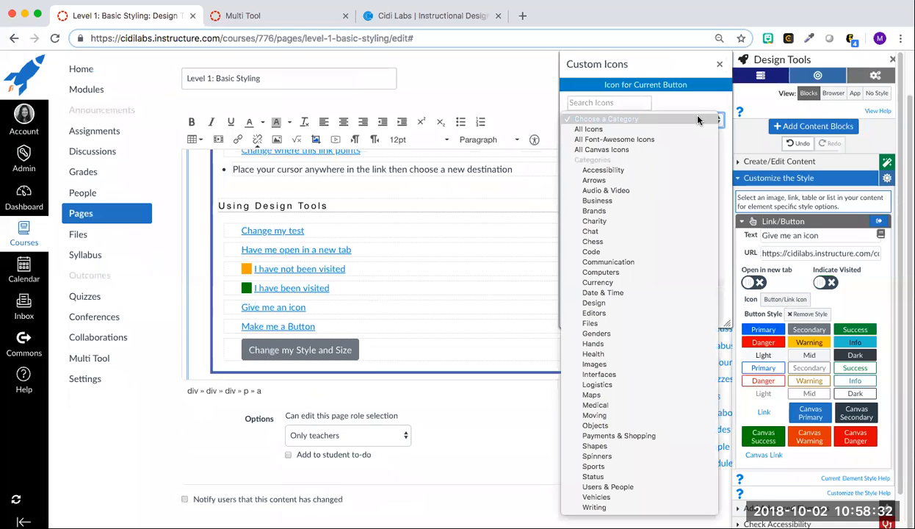
{"action": "left_click", "coordinate": [686, 137]}
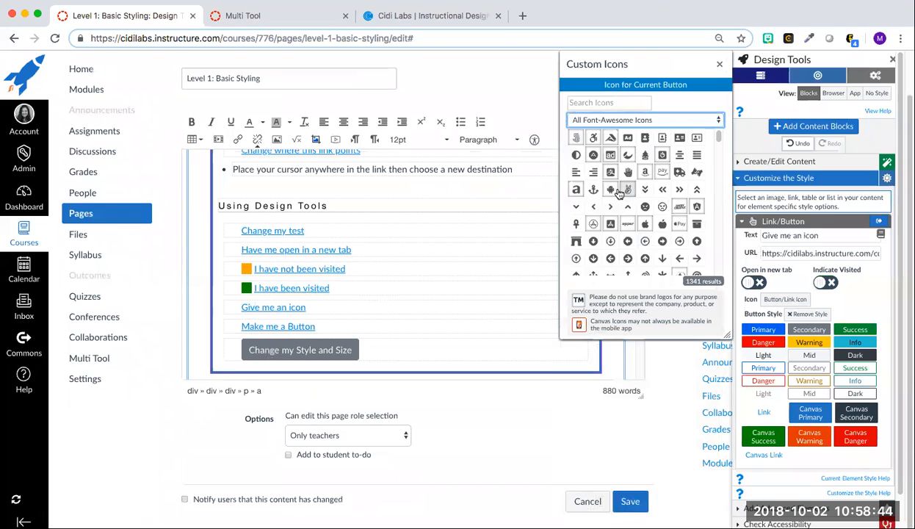
{"action": "left_click", "coordinate": [594, 190]}
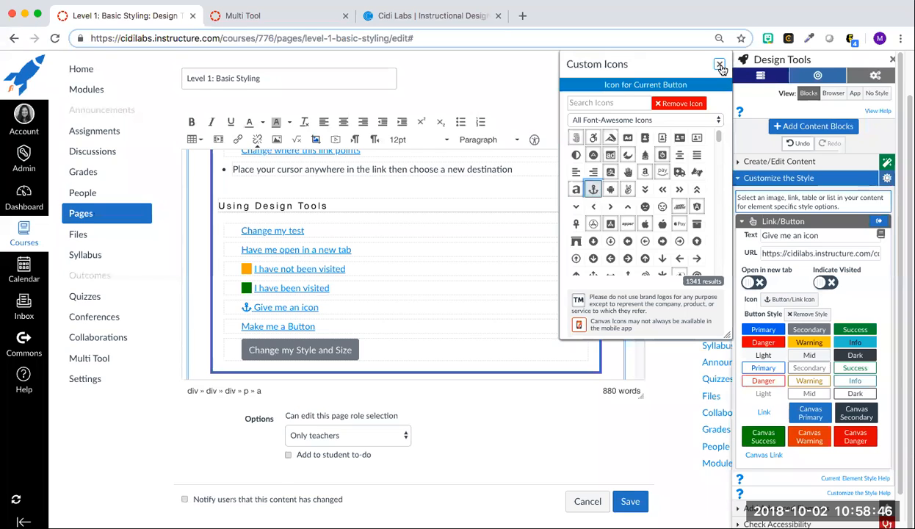
{"action": "left_click", "coordinate": [720, 63]}
- Turn the "Make me a Button" link into a button, trying several button styles and settling on Canvas Success
{"action": "left_click", "coordinate": [263, 327]}
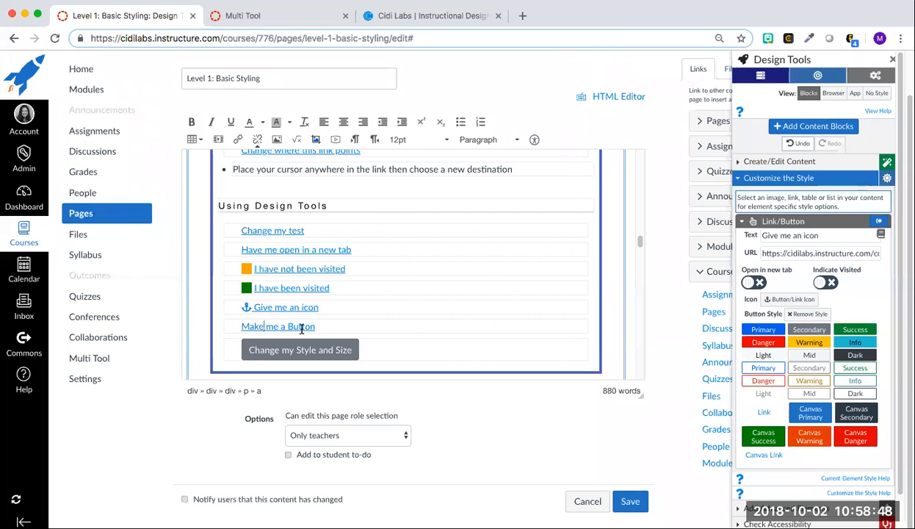
{"action": "left_click", "coordinate": [758, 330]}
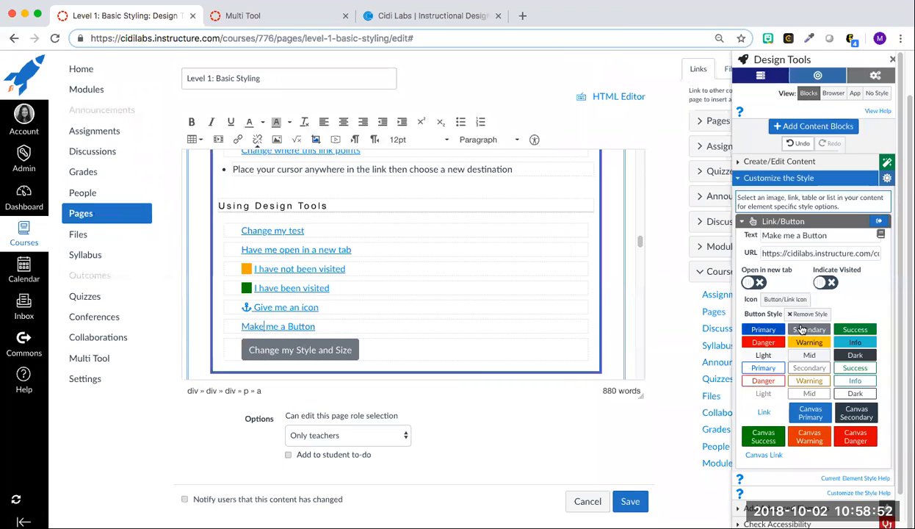
{"action": "left_click", "coordinate": [855, 342]}
{"action": "left_click", "coordinate": [852, 370]}
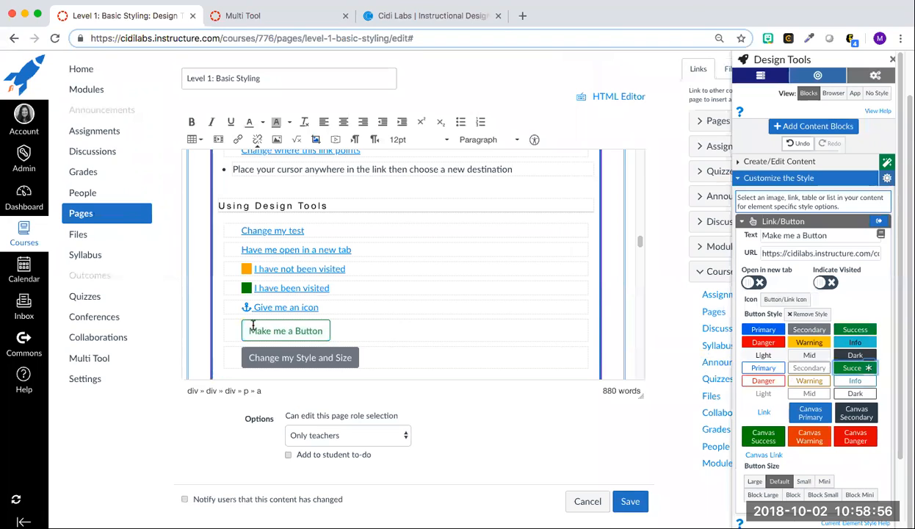
{"action": "left_click", "coordinate": [852, 411]}
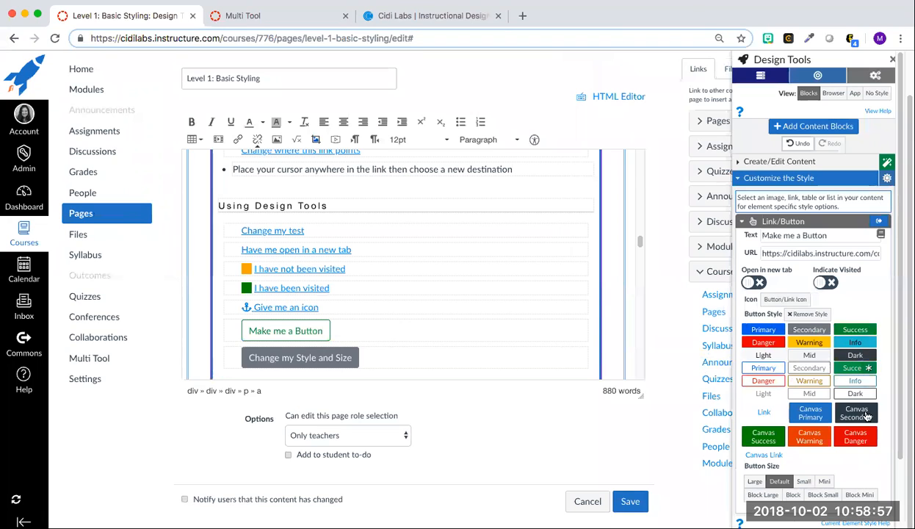
{"action": "left_click", "coordinate": [764, 395]}
{"action": "scroll", "coordinate": [768, 374], "scroll_direction": "down", "scroll_amount": 3}
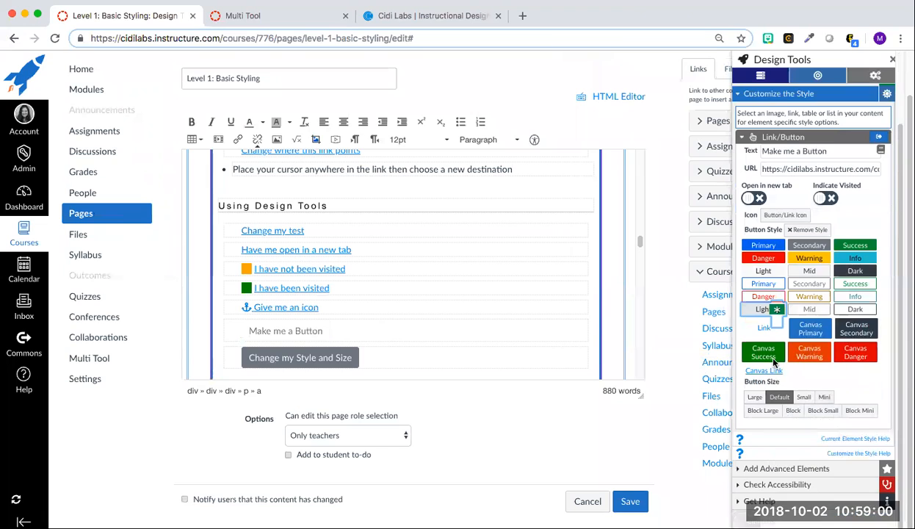
{"action": "left_click", "coordinate": [769, 353]}
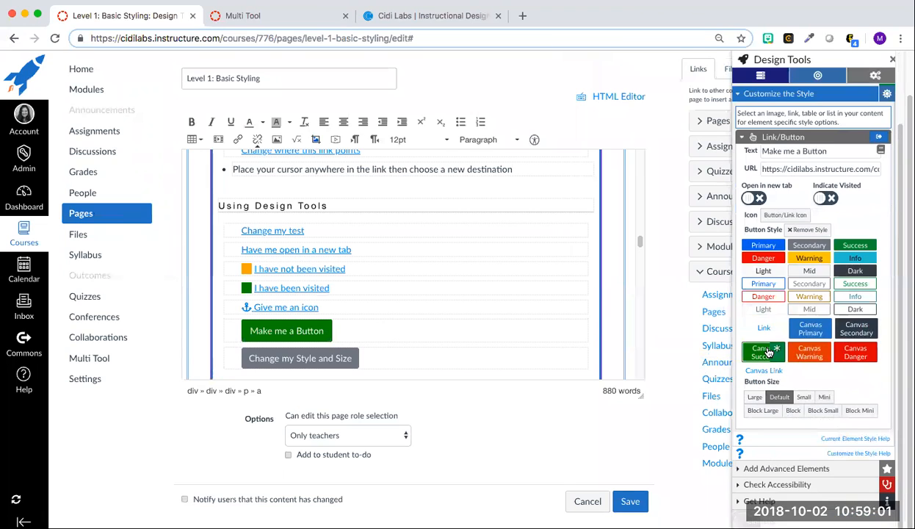
- Try the available button sizes on the "Change my Style and Size" button, ending with Block Mini
{"action": "left_click", "coordinate": [293, 361]}
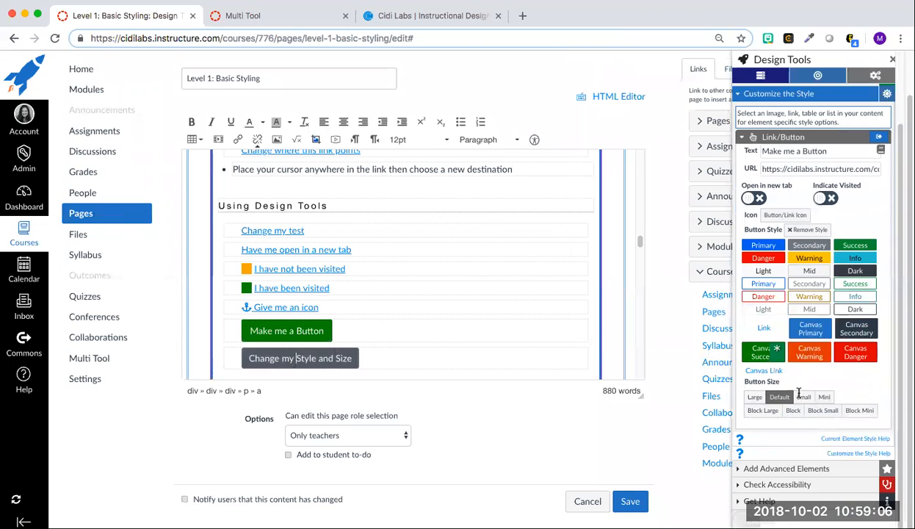
{"action": "left_click", "coordinate": [755, 397]}
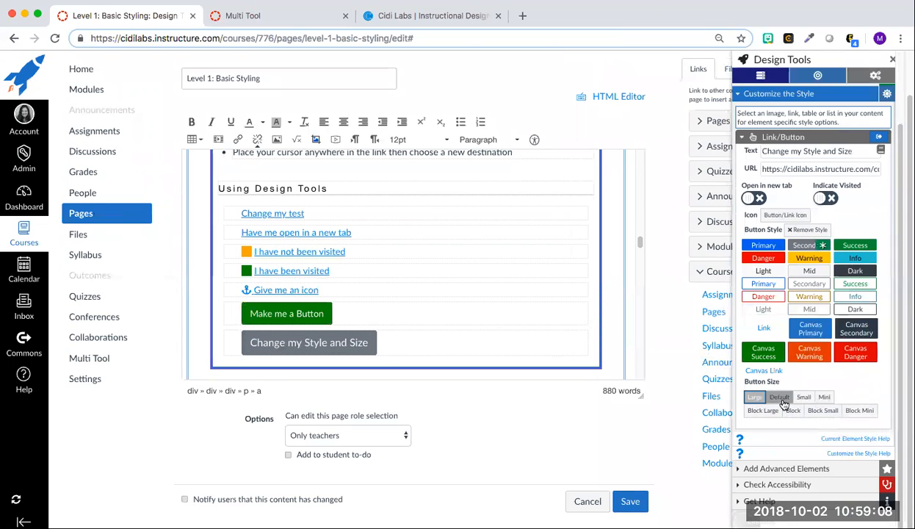
{"action": "left_click", "coordinate": [779, 398]}
{"action": "left_click", "coordinate": [803, 397]}
{"action": "left_click", "coordinate": [825, 398]}
{"action": "left_click", "coordinate": [763, 410]}
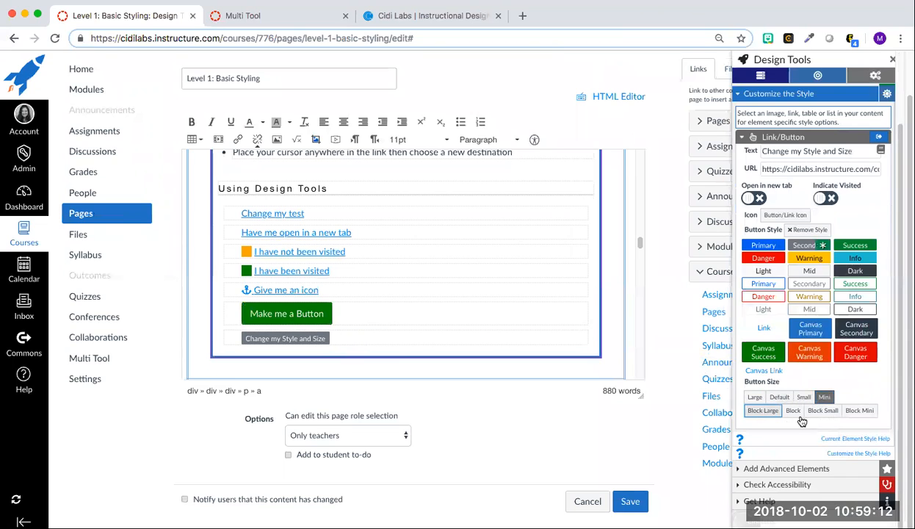
{"action": "left_click", "coordinate": [794, 411]}
{"action": "left_click", "coordinate": [822, 410]}
{"action": "left_click", "coordinate": [858, 411]}
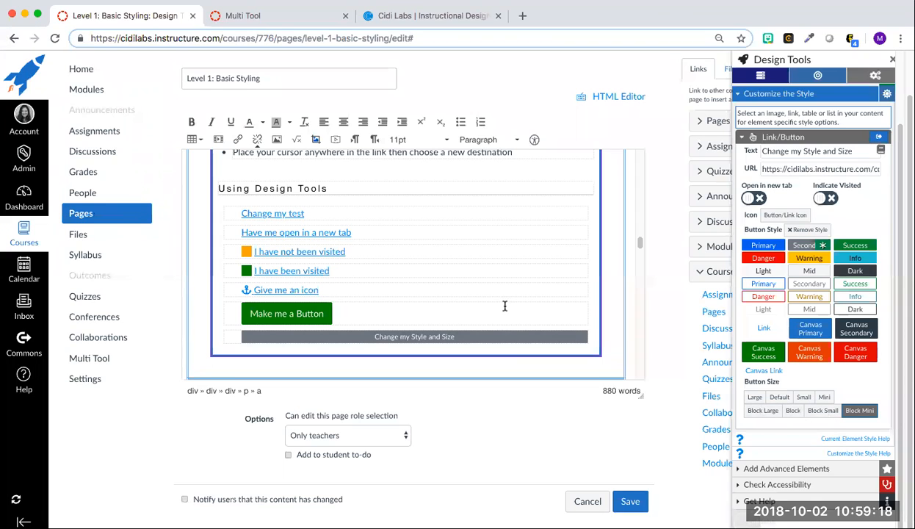
- Insert a 4x4 table in the empty line of the Try it box under Create a table
{"action": "scroll", "coordinate": [505, 305], "scroll_direction": "down", "scroll_amount": 2}
{"action": "scroll", "coordinate": [505, 305], "scroll_direction": "down", "scroll_amount": 5}
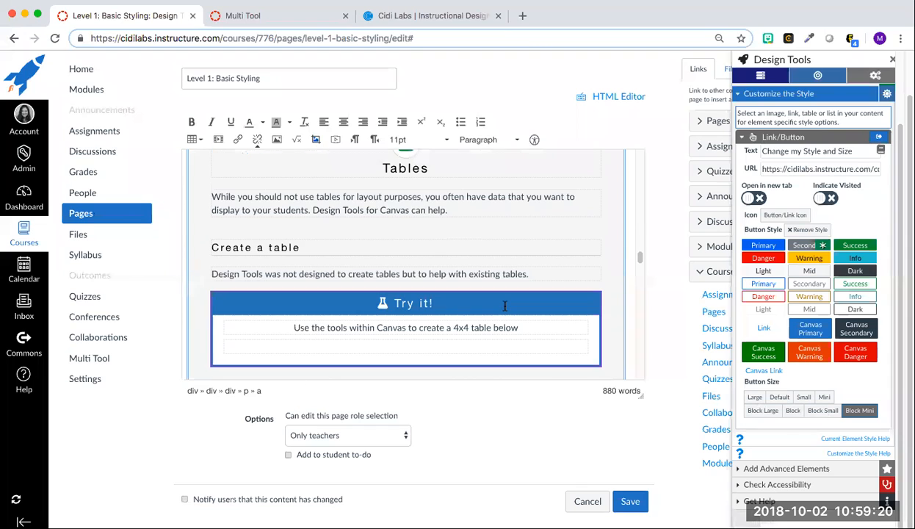
{"action": "scroll", "coordinate": [505, 305], "scroll_direction": "down", "scroll_amount": 1}
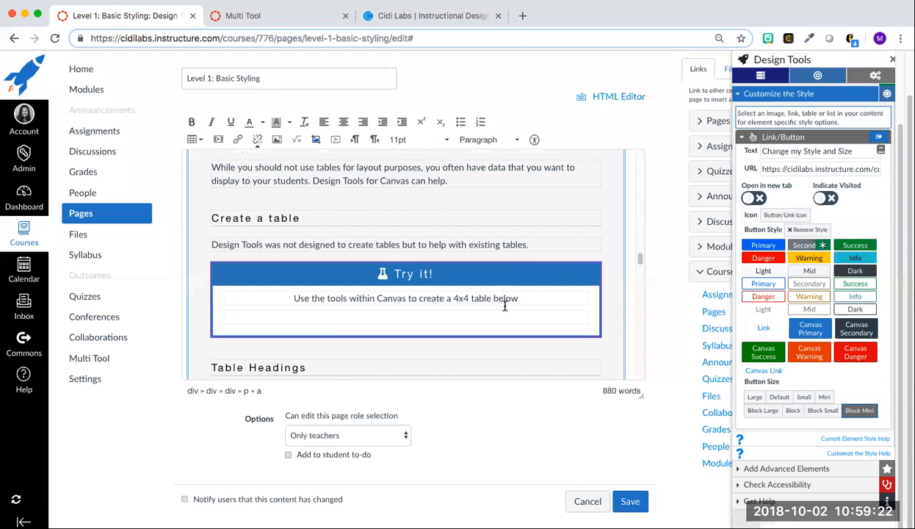
{"action": "scroll", "coordinate": [505, 305], "scroll_direction": "down", "scroll_amount": 7}
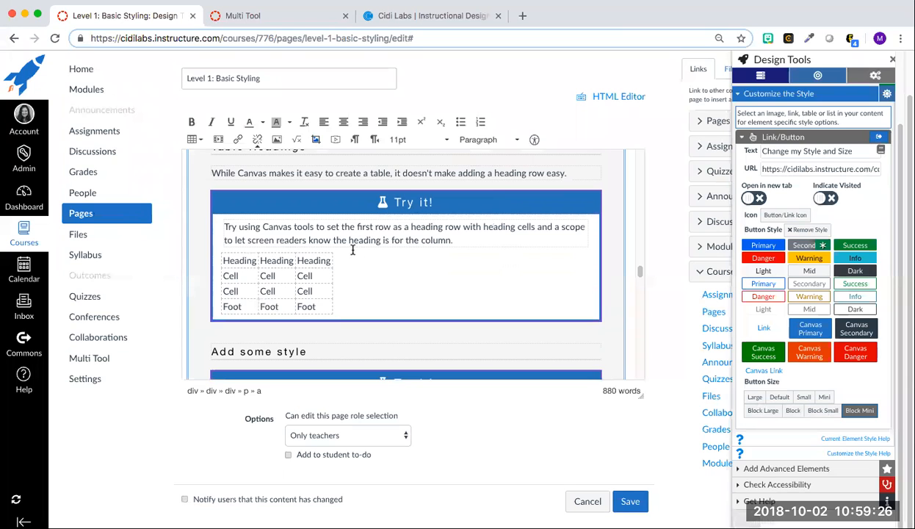
{"action": "scroll", "coordinate": [387, 263], "scroll_direction": "down", "scroll_amount": 2}
{"action": "scroll", "coordinate": [387, 263], "scroll_direction": "up", "scroll_amount": 7}
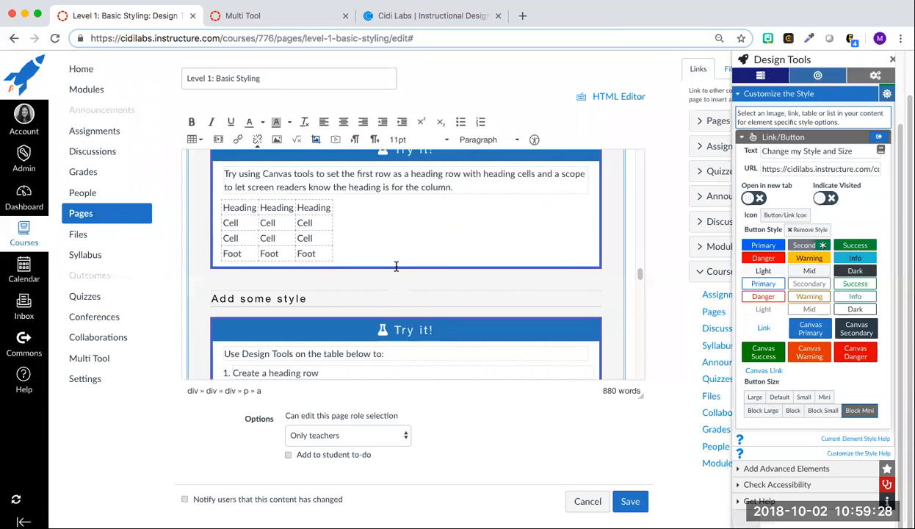
{"action": "left_click", "coordinate": [270, 310]}
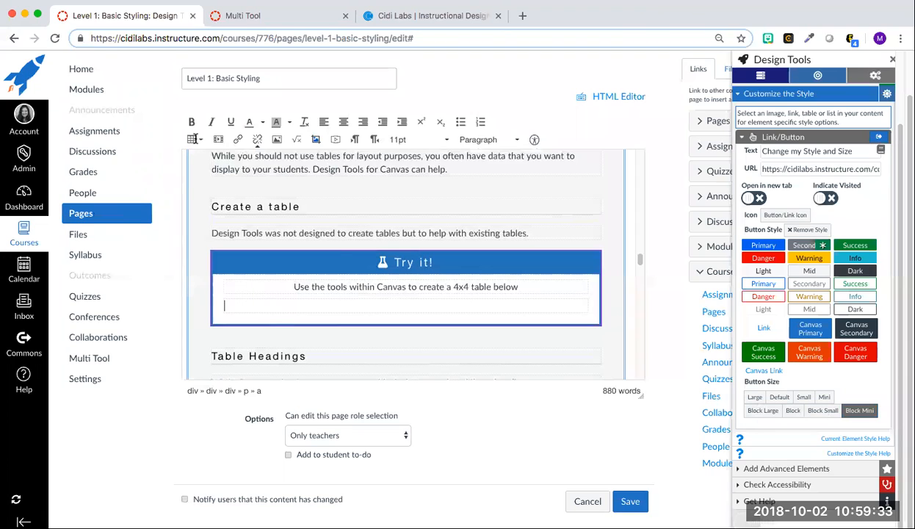
{"action": "left_click", "coordinate": [202, 141]}
{"action": "mouse_move", "coordinate": [209, 159]}
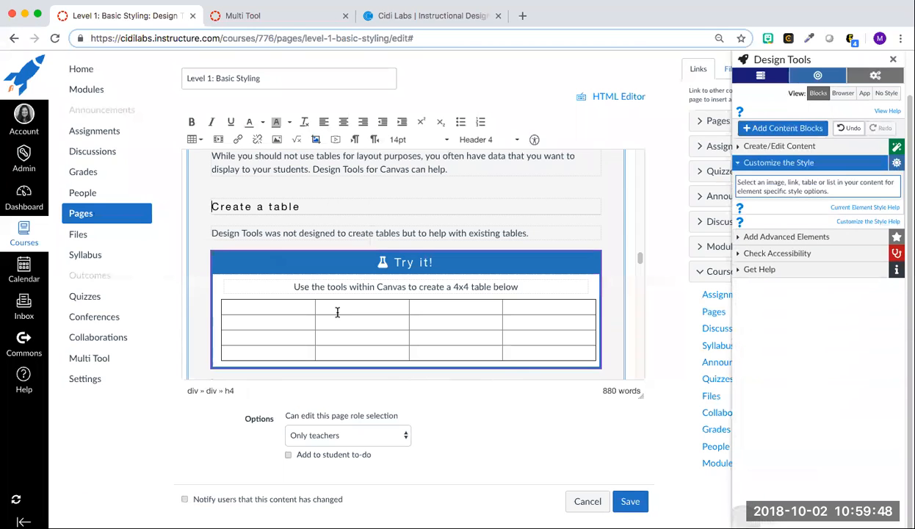
- Look at the editor's table and cell options for the new 4x4 table
{"action": "left_click", "coordinate": [262, 303]}
{"action": "left_click", "coordinate": [202, 139]}
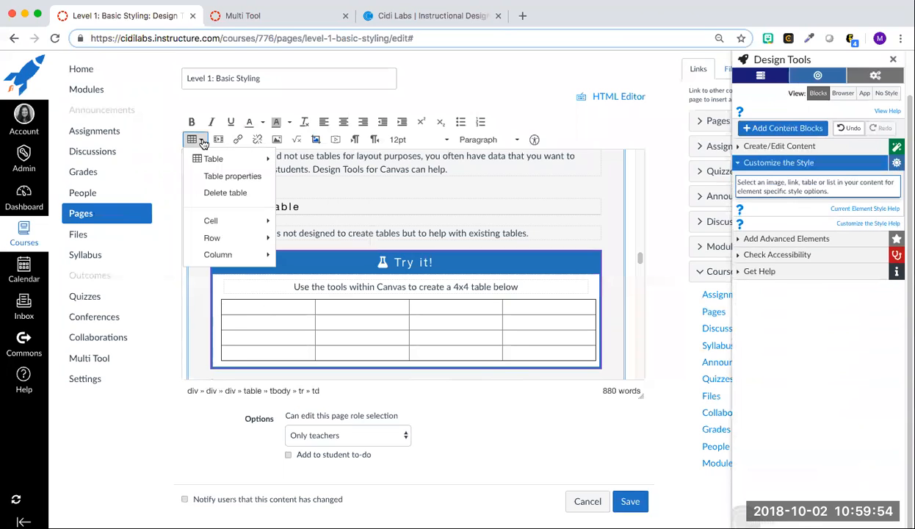
{"action": "mouse_move", "coordinate": [244, 220]}
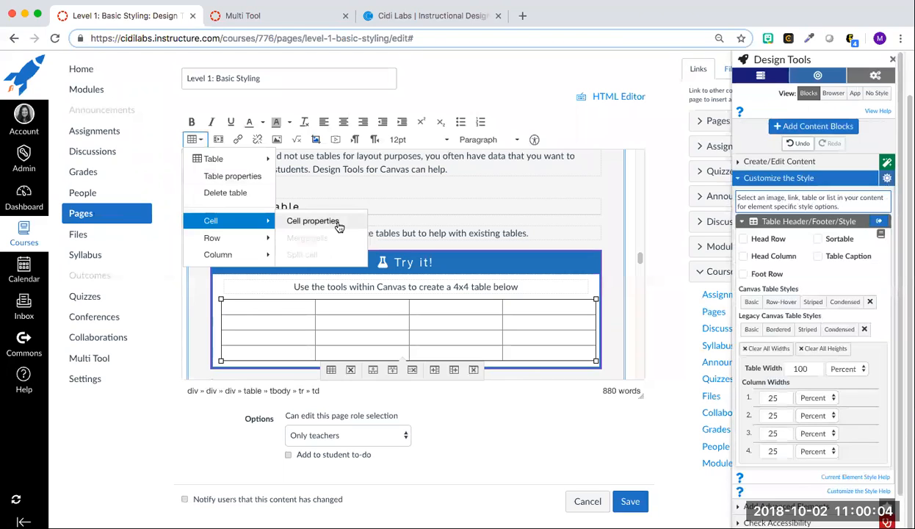
{"action": "left_click", "coordinate": [582, 225]}
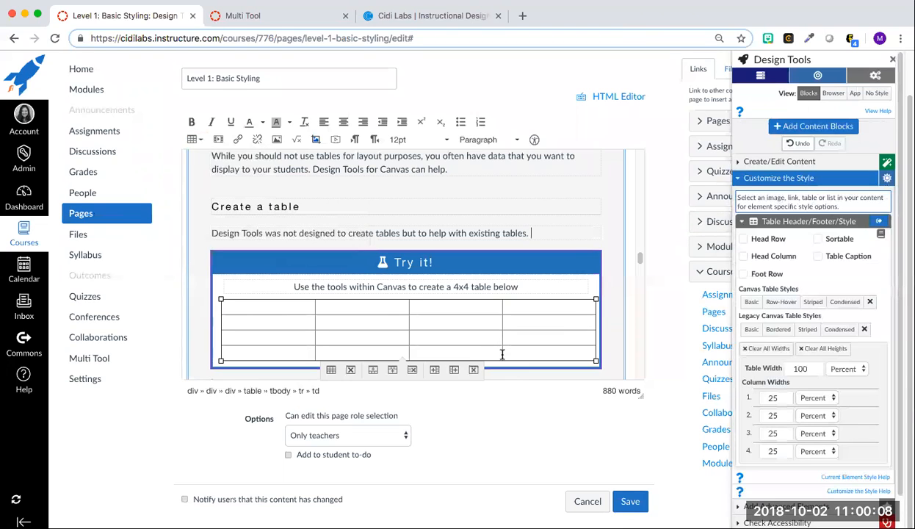
- Give the animal data table under Add some style a head row, head column, foot row and table caption, and make it sortable
{"action": "key", "text": "Page_Down"}
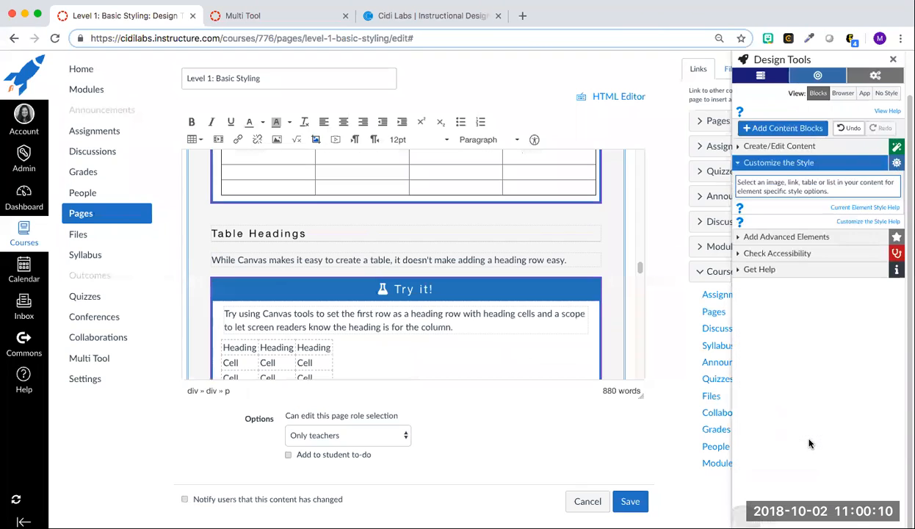
{"action": "scroll", "coordinate": [411, 337], "scroll_direction": "down", "scroll_amount": 1}
{"action": "scroll", "coordinate": [382, 327], "scroll_direction": "down", "scroll_amount": 2}
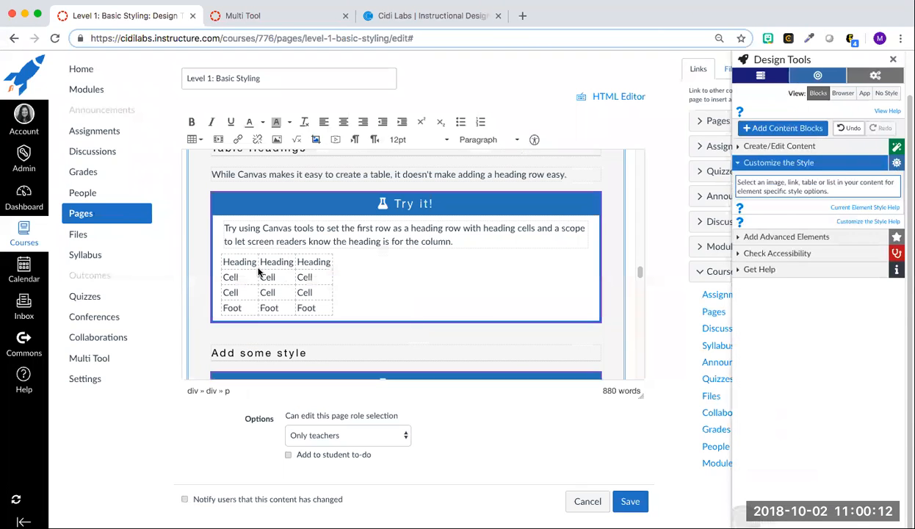
{"action": "scroll", "coordinate": [327, 309], "scroll_direction": "down", "scroll_amount": 1}
{"action": "scroll", "coordinate": [327, 309], "scroll_direction": "down", "scroll_amount": 3}
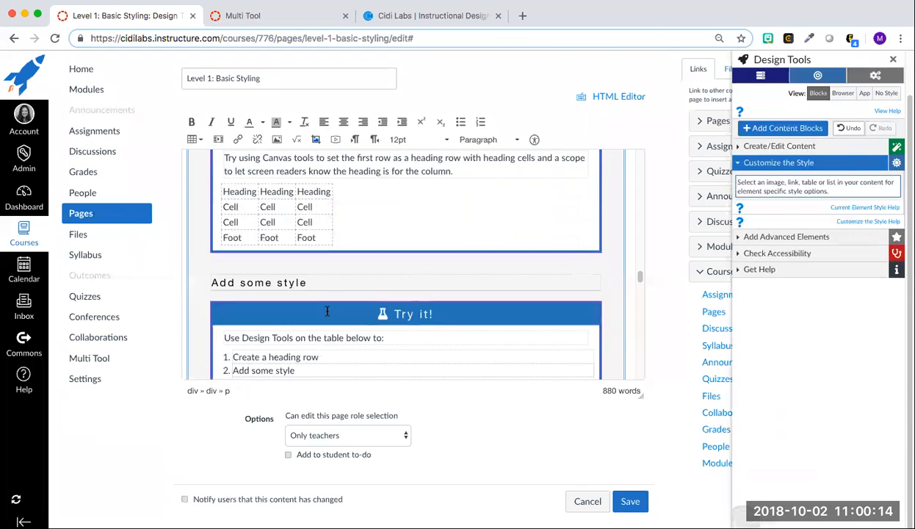
{"action": "scroll", "coordinate": [364, 361], "scroll_direction": "down", "scroll_amount": 2}
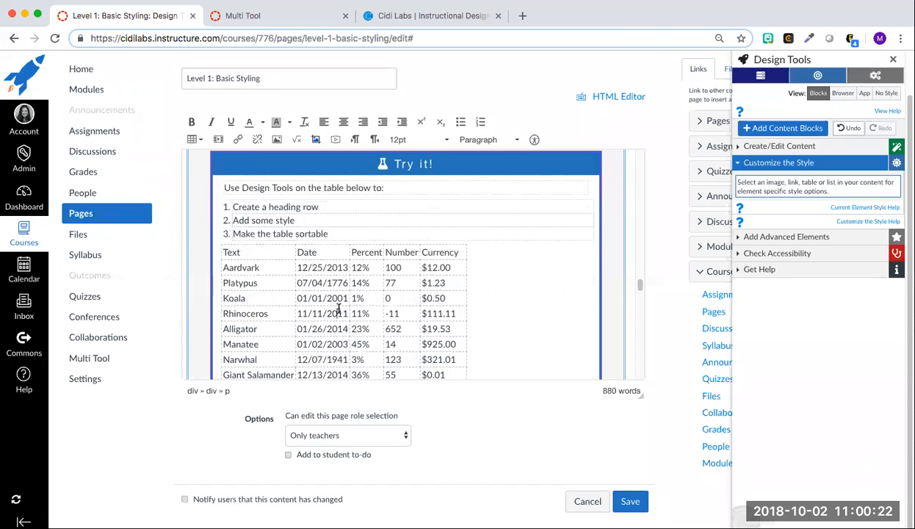
{"action": "left_click", "coordinate": [326, 313]}
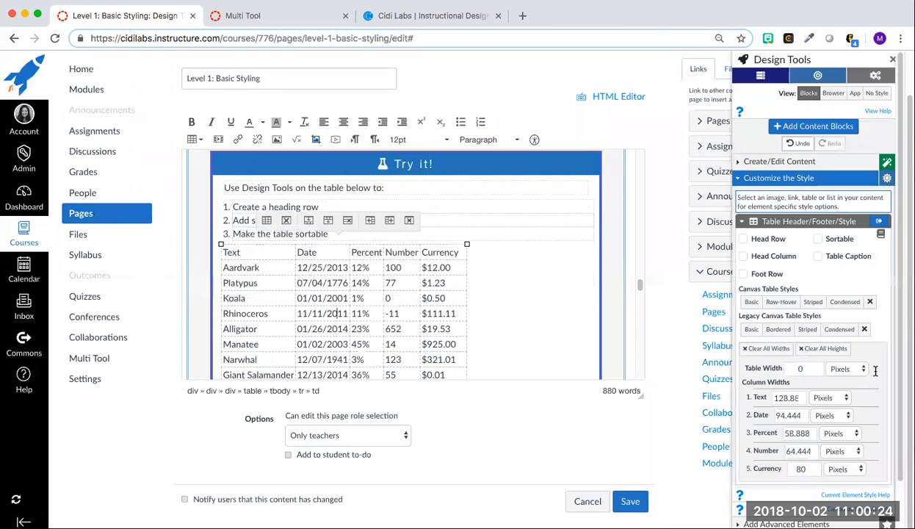
{"action": "left_click", "coordinate": [744, 240]}
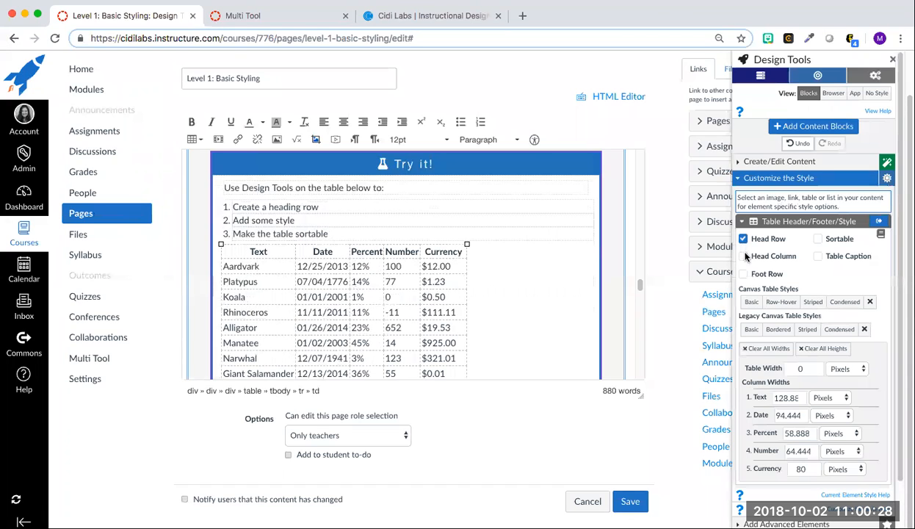
{"action": "left_click", "coordinate": [744, 257]}
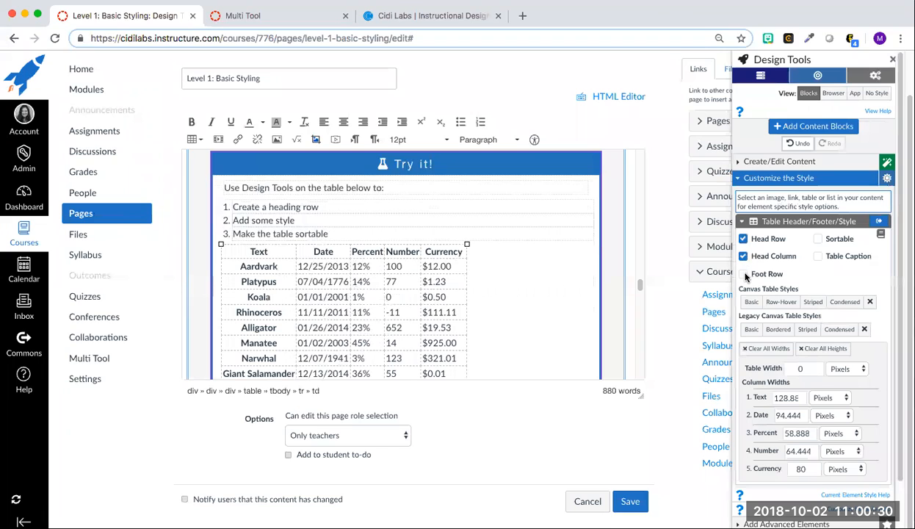
{"action": "scroll", "coordinate": [507, 276], "scroll_direction": "down", "scroll_amount": 2}
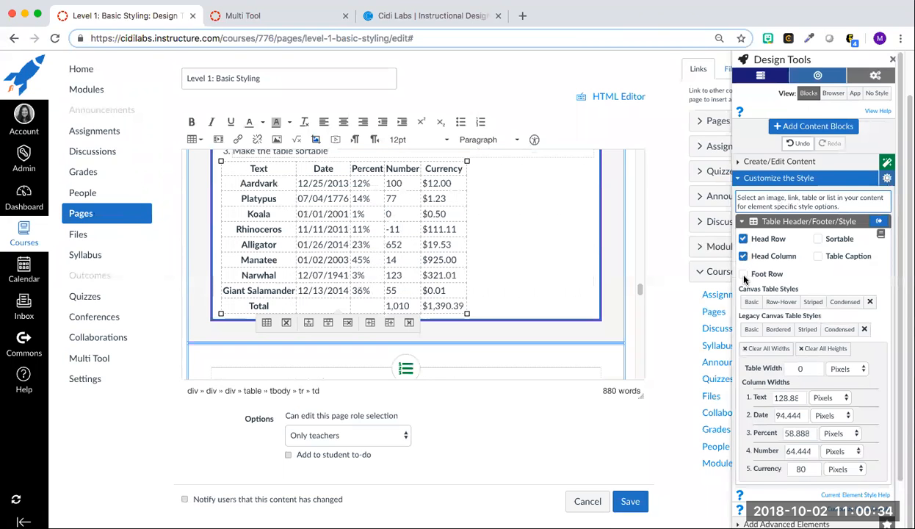
{"action": "left_click", "coordinate": [817, 240]}
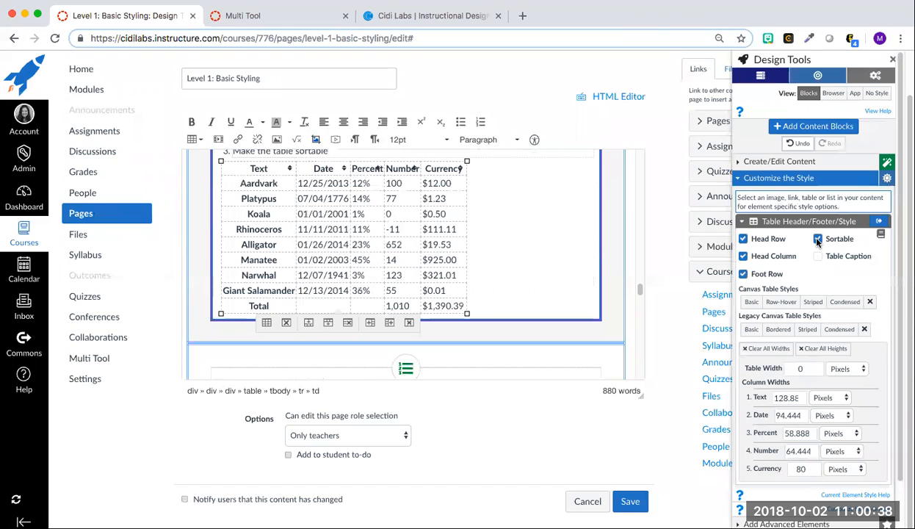
{"action": "left_click", "coordinate": [817, 256]}
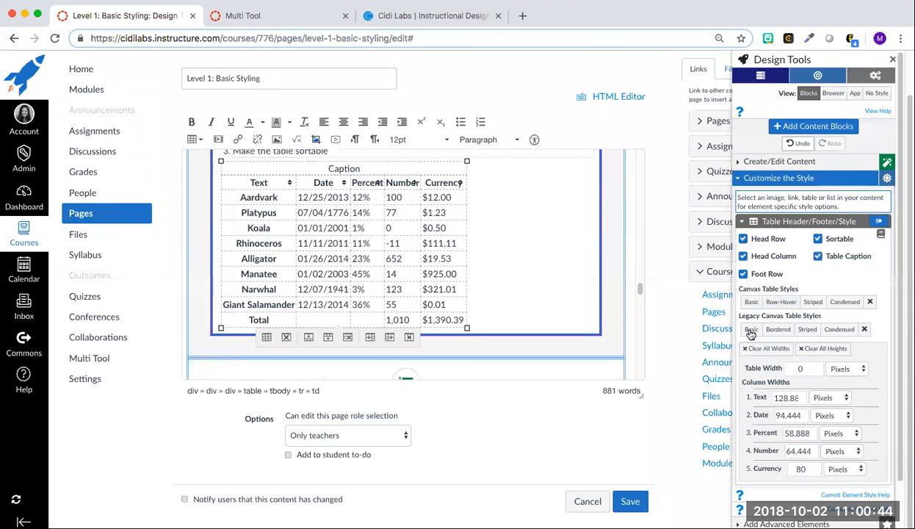
- Try the Canvas table styles Basic, Row-Hover, Striped and Condensed together on the animal data table
{"action": "left_click", "coordinate": [750, 304]}
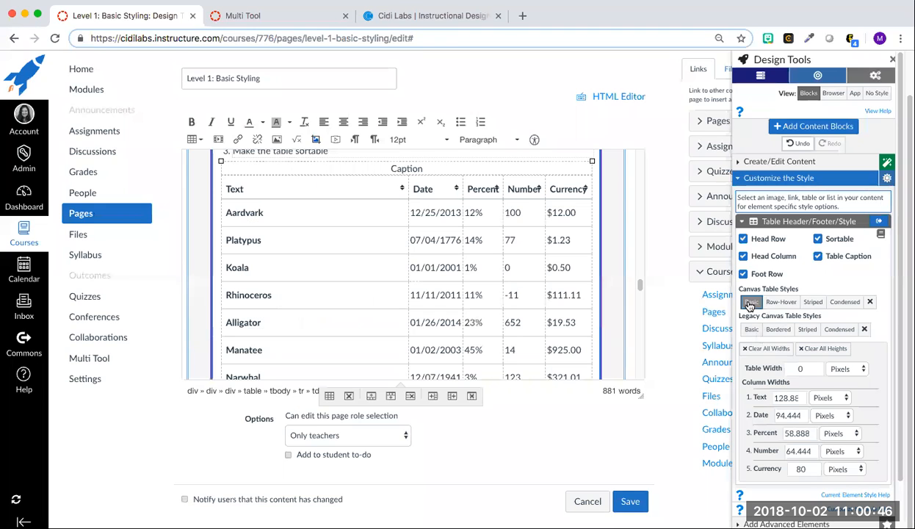
{"action": "left_click", "coordinate": [782, 304]}
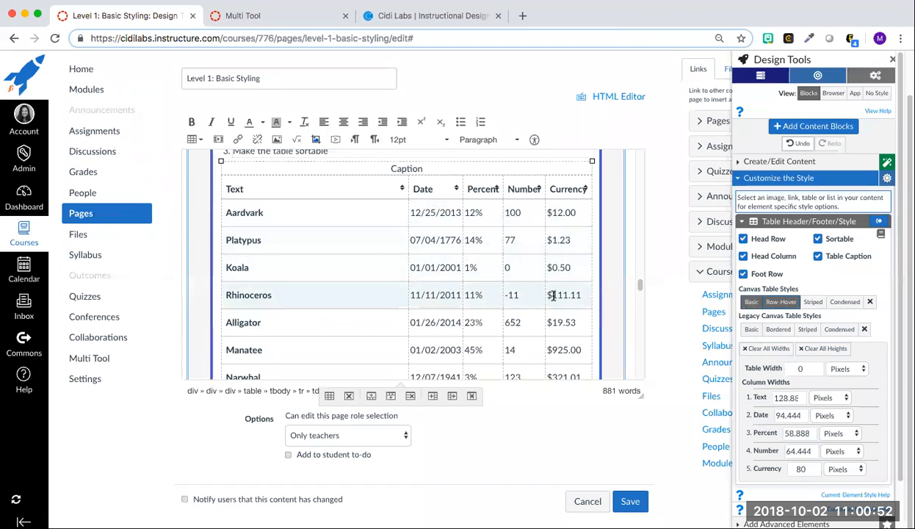
{"action": "left_click", "coordinate": [813, 304]}
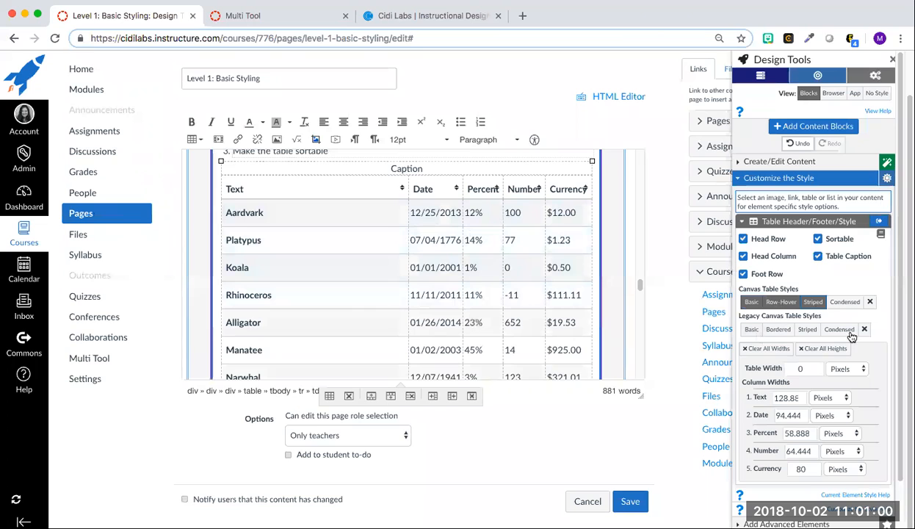
{"action": "left_click", "coordinate": [845, 302]}
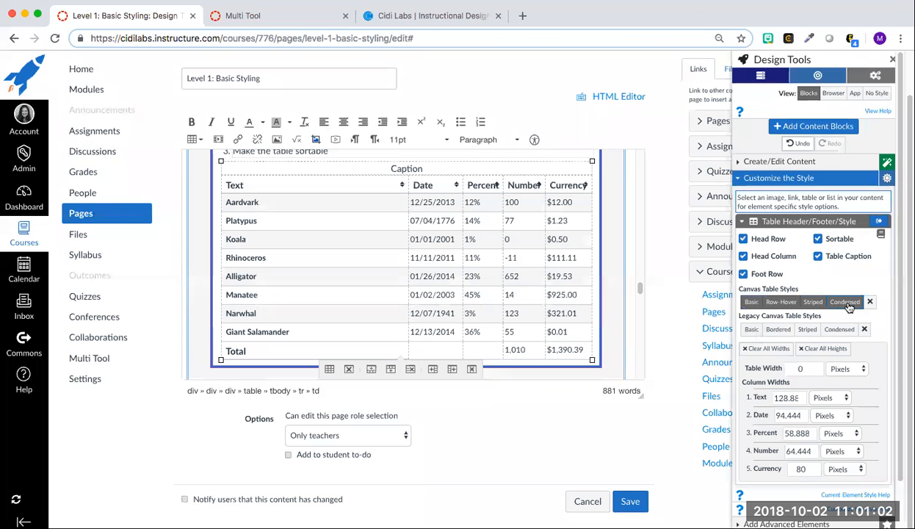
- Apply the legacy Canvas table styles Basic, Bordered, Striped and Condensed to the animal data table
{"action": "left_click", "coordinate": [751, 329]}
{"action": "left_click", "coordinate": [778, 329]}
{"action": "left_click", "coordinate": [807, 329]}
{"action": "left_click", "coordinate": [837, 329]}
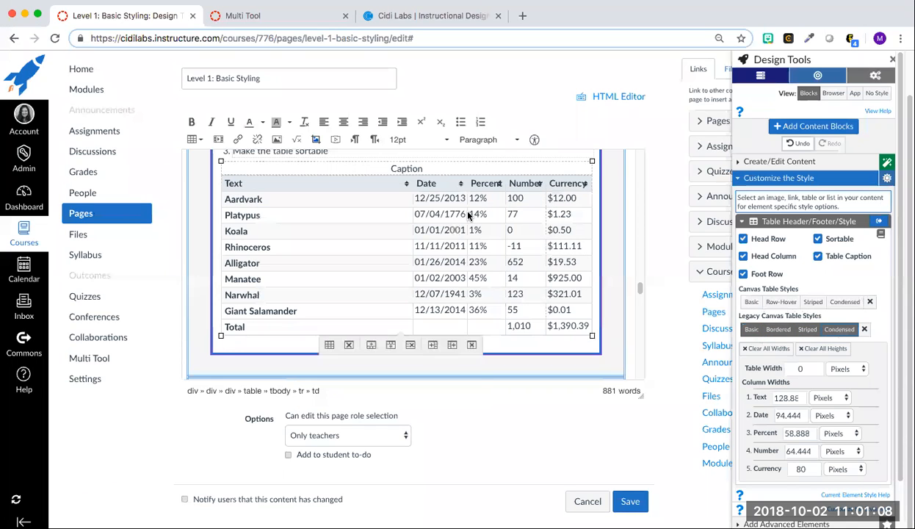
{"action": "scroll", "coordinate": [440, 220], "scroll_direction": "up", "scroll_amount": 2}
{"action": "scroll", "coordinate": [396, 266], "scroll_direction": "down", "scroll_amount": 1}
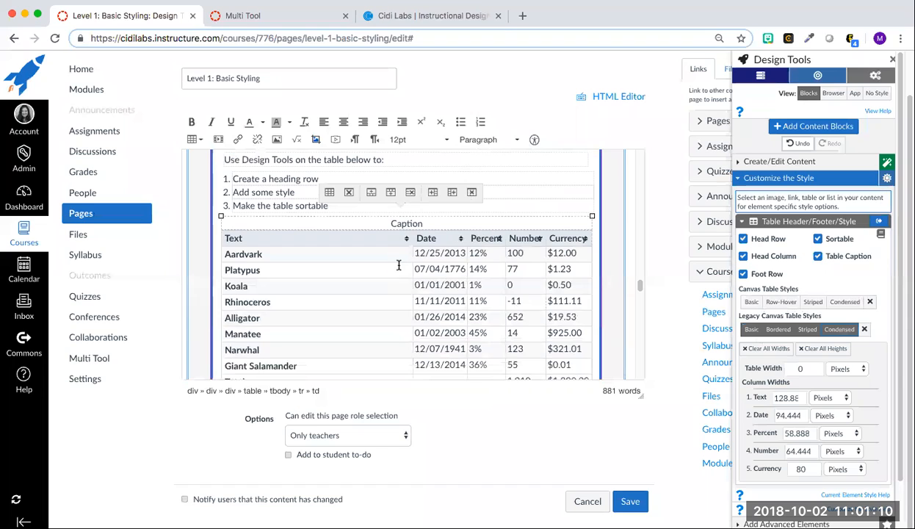
- Look at the unit choices for the table width, keeping Pixels
{"action": "scroll", "coordinate": [881, 324], "scroll_direction": "down", "scroll_amount": 1}
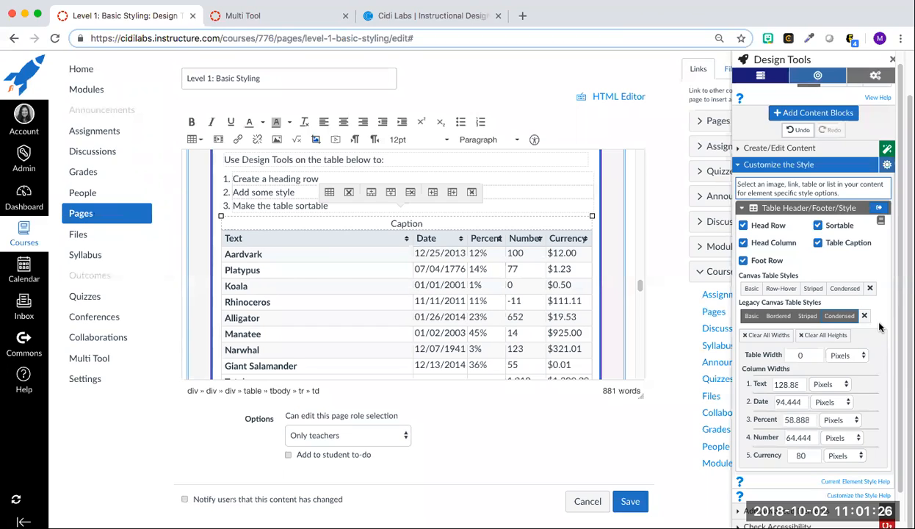
{"action": "left_click", "coordinate": [865, 355]}
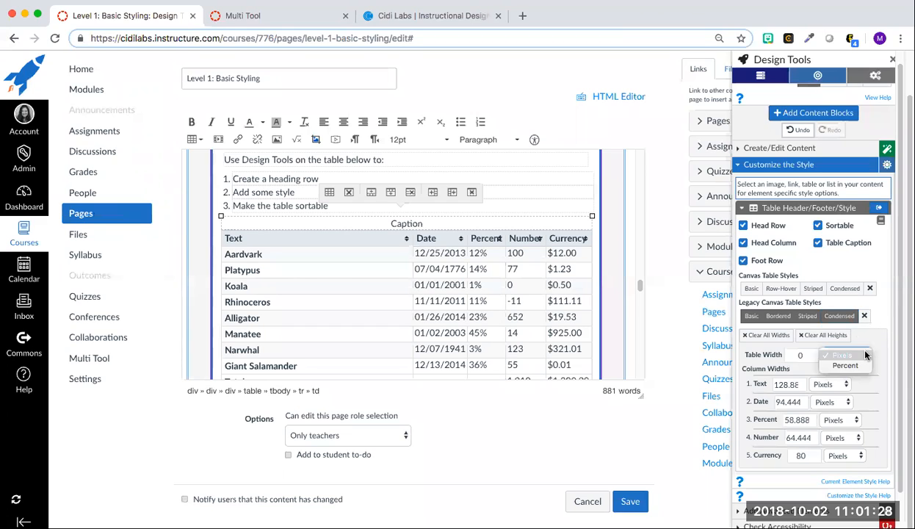
{"action": "left_click", "coordinate": [843, 356]}
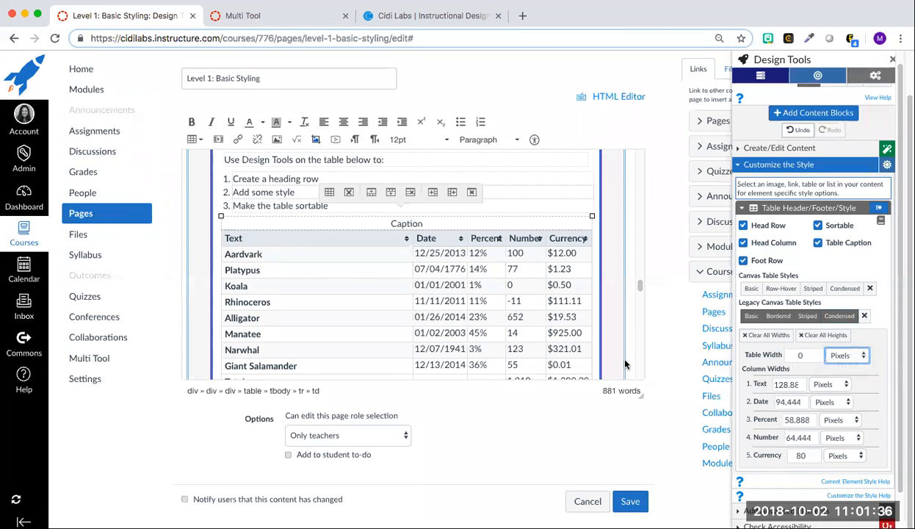
- Indent the "tab key" and "Increase Indent" items by one level in the numbered list under Changing indent level
{"action": "scroll", "coordinate": [578, 323], "scroll_direction": "down", "scroll_amount": 3}
{"action": "scroll", "coordinate": [579, 323], "scroll_direction": "down", "scroll_amount": 5}
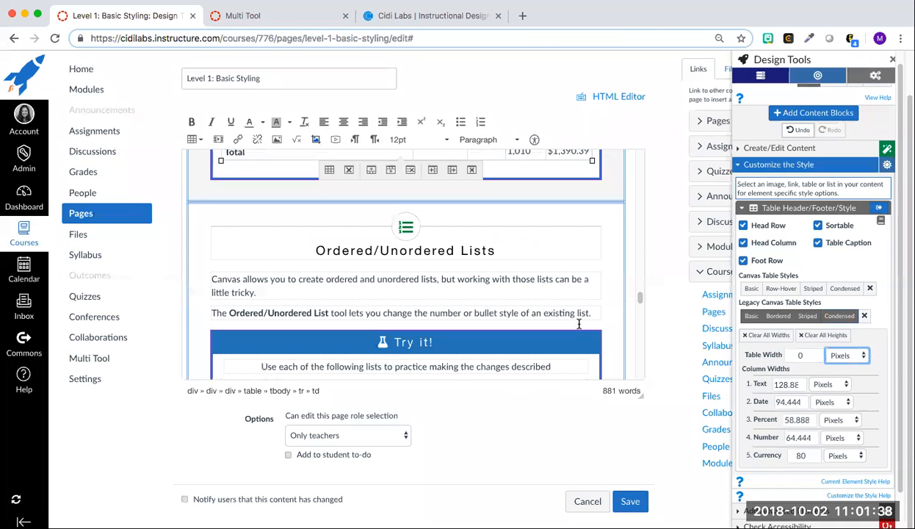
{"action": "scroll", "coordinate": [579, 323], "scroll_direction": "down", "scroll_amount": 3}
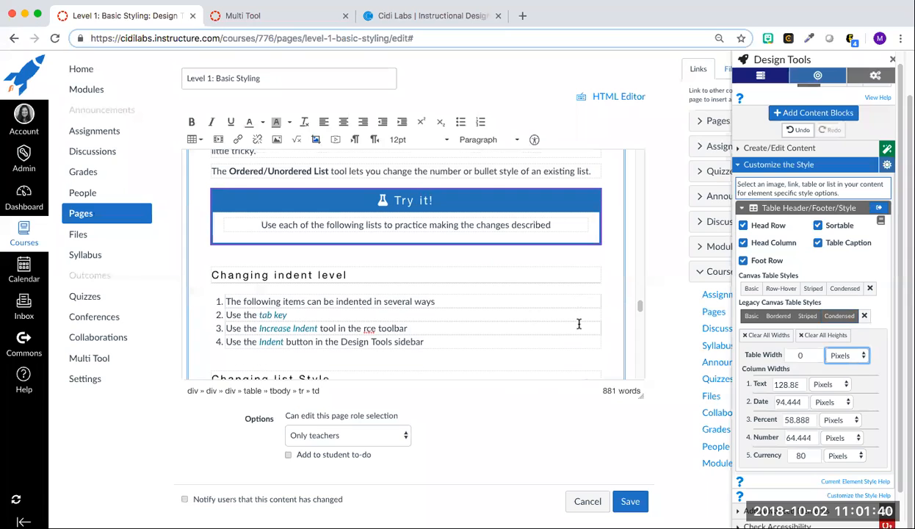
{"action": "scroll", "coordinate": [393, 288], "scroll_direction": "down", "scroll_amount": 1}
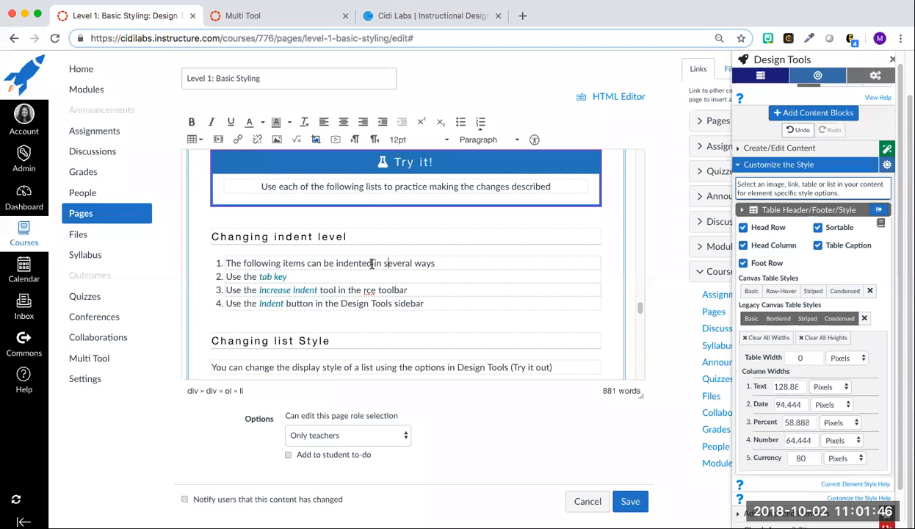
{"action": "left_click", "coordinate": [225, 277]}
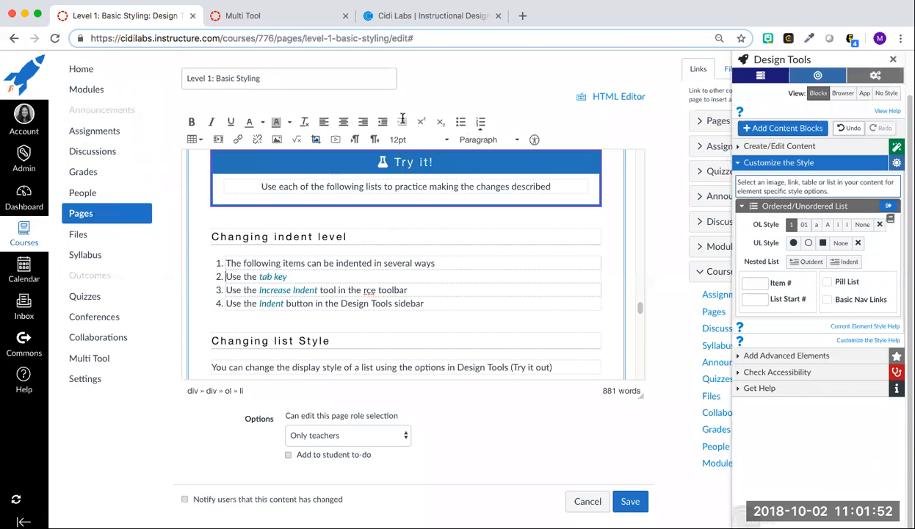
{"action": "key", "text": "Tab"}
{"action": "left_click", "coordinate": [258, 289]}
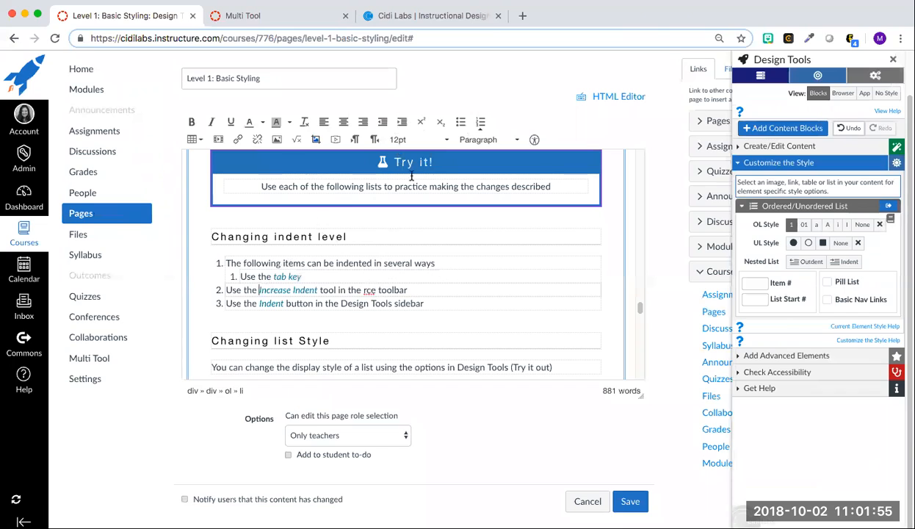
{"action": "left_click", "coordinate": [402, 122]}
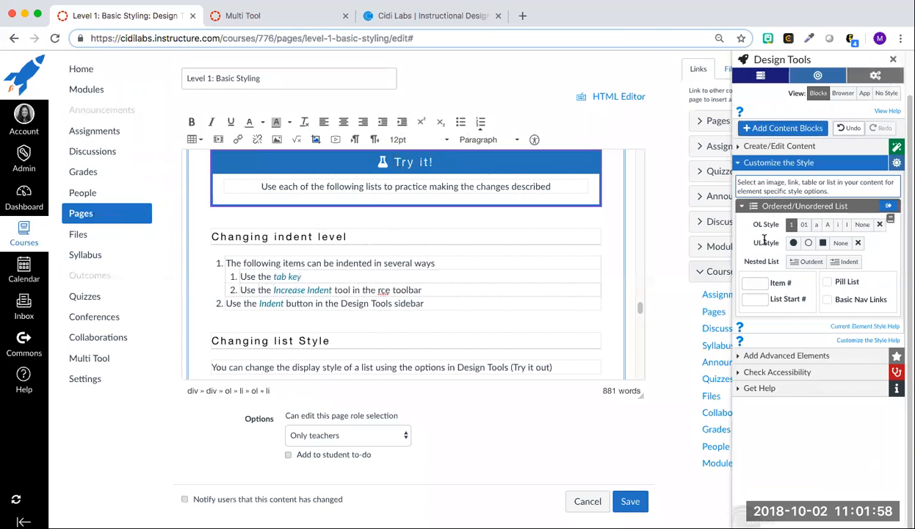
- Indent the list item about the Indent button by two levels with Design Tools and outdent it by one level
{"action": "left_click", "coordinate": [233, 301]}
{"action": "left_click", "coordinate": [847, 262]}
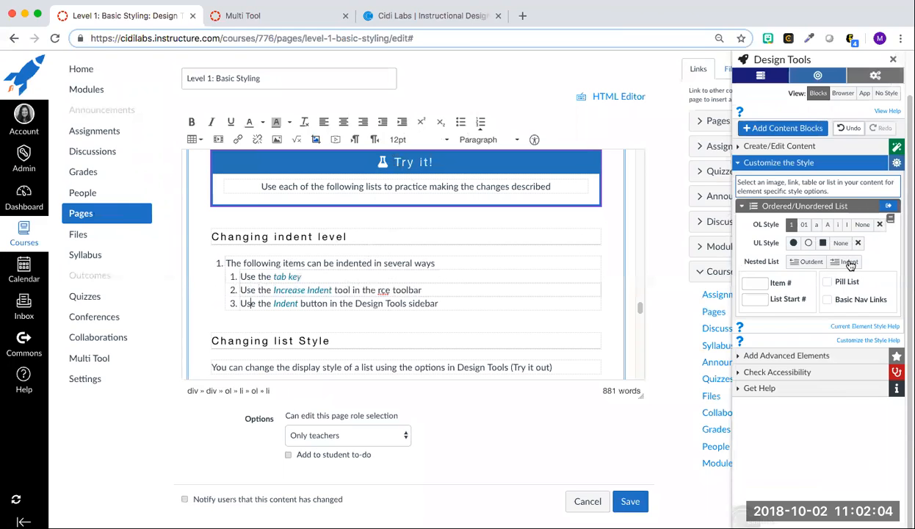
{"action": "left_click", "coordinate": [850, 264]}
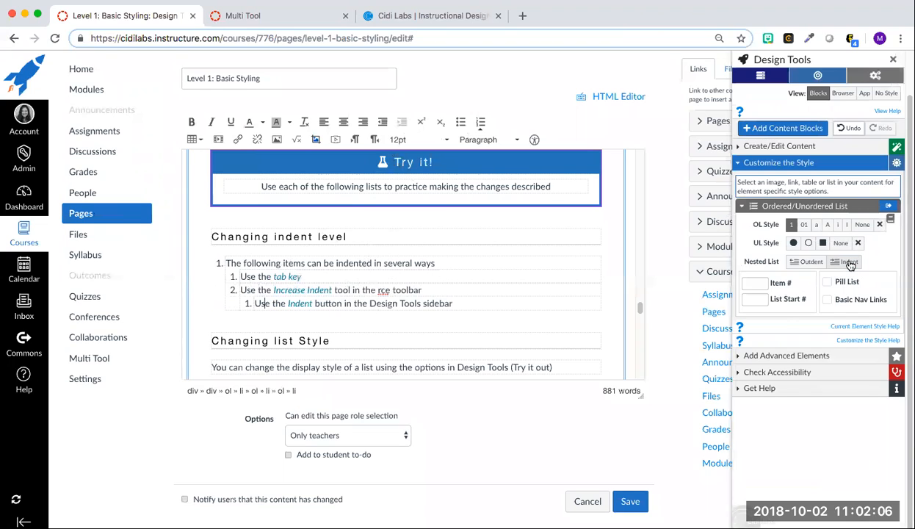
{"action": "left_click", "coordinate": [808, 262]}
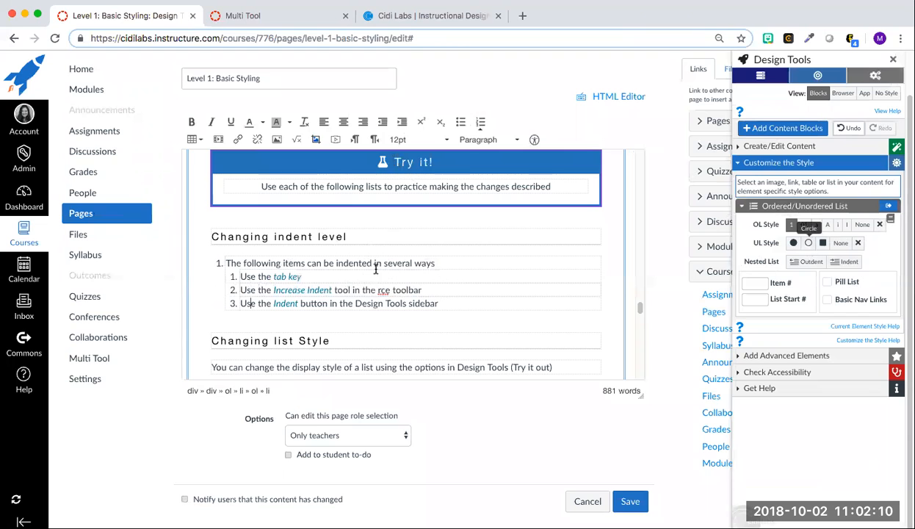
- Try several numbering styles on the ordered list under Changing list Style, including Lower Alpha and Upper Roman, ending with Upper Alpha
{"action": "scroll", "coordinate": [376, 270], "scroll_direction": "down", "scroll_amount": 5}
{"action": "scroll", "coordinate": [390, 270], "scroll_direction": "up", "scroll_amount": 1}
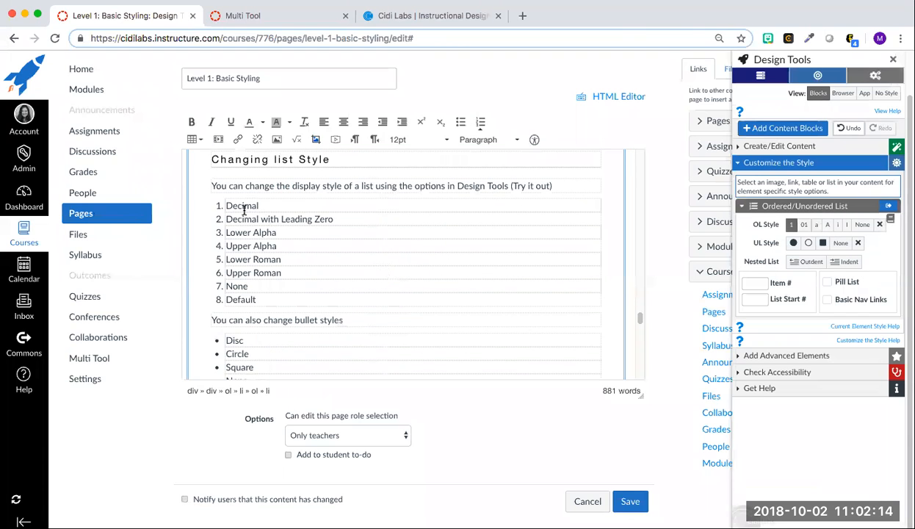
{"action": "left_click", "coordinate": [251, 232]}
{"action": "left_click", "coordinate": [803, 225]}
{"action": "left_click", "coordinate": [816, 224]}
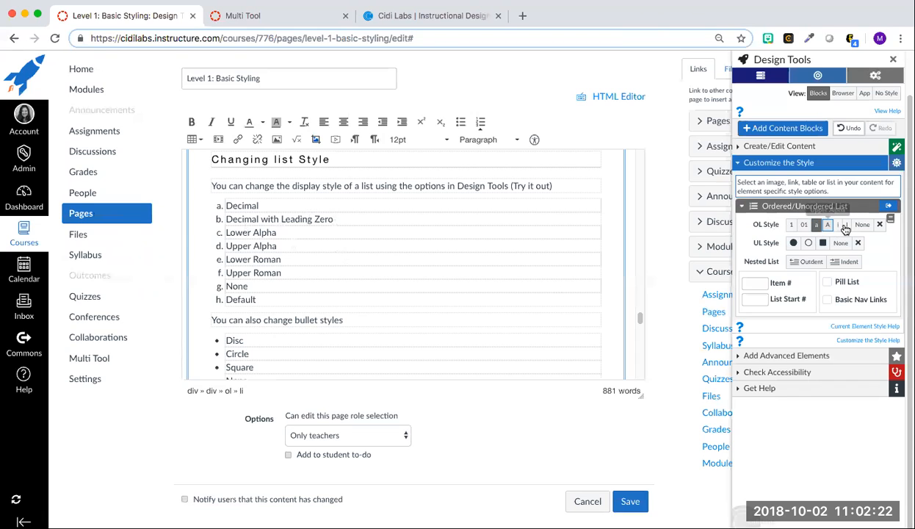
{"action": "left_click", "coordinate": [838, 224]}
{"action": "left_click", "coordinate": [828, 224]}
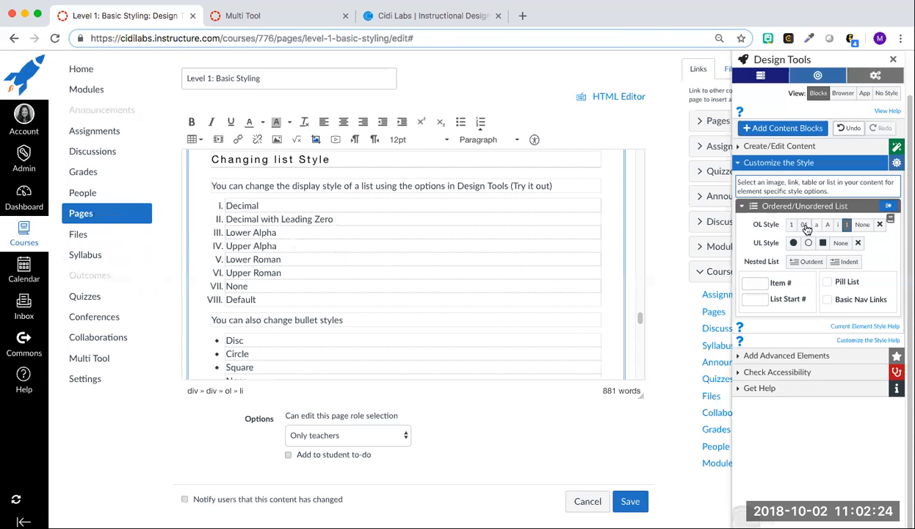
- Try the Circle, Square and None bullet styles on the bulleted list and restore its default style
{"action": "scroll", "coordinate": [197, 291], "scroll_direction": "down", "scroll_amount": 2}
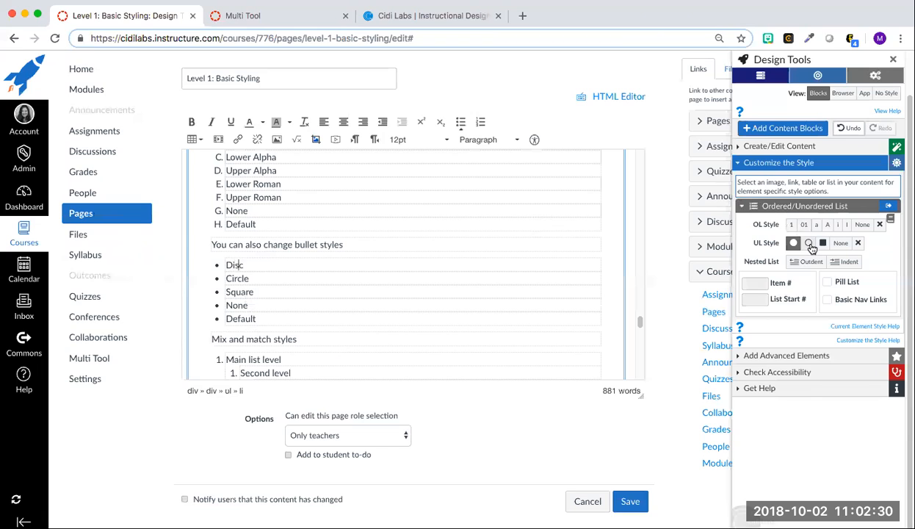
{"action": "left_click", "coordinate": [809, 243]}
{"action": "left_click", "coordinate": [823, 245]}
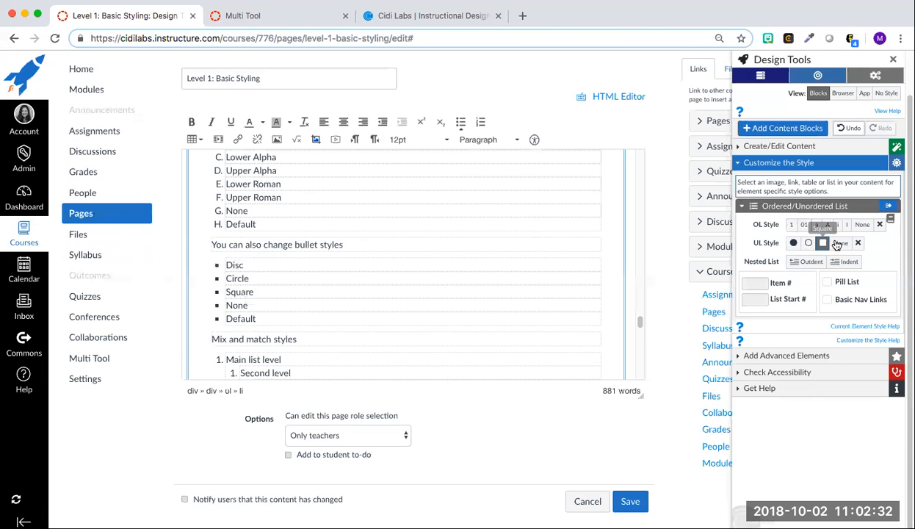
{"action": "left_click", "coordinate": [841, 245]}
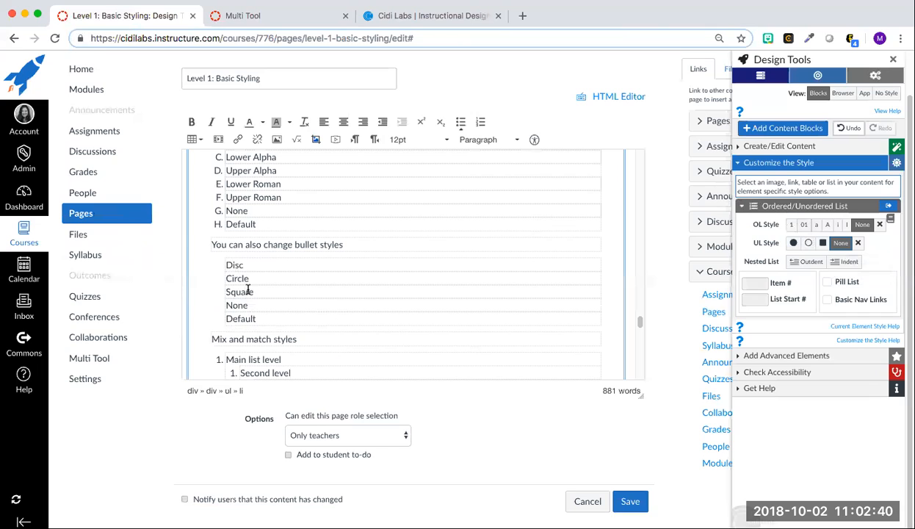
{"action": "left_click", "coordinate": [859, 245]}
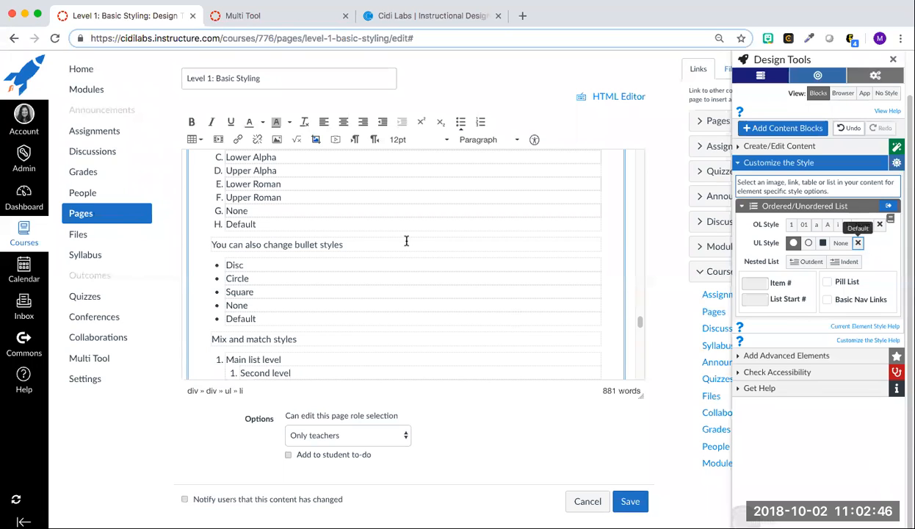
- Under Mix and match styles, set the main list to Upper Roman, the second level to Lower Alpha and the third level to Disc bullets
{"action": "scroll", "coordinate": [451, 305], "scroll_direction": "down", "scroll_amount": 2}
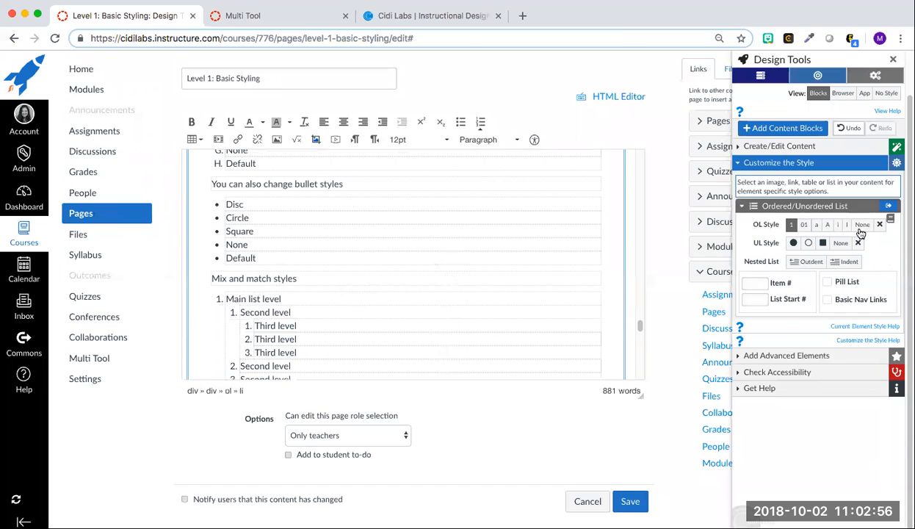
{"action": "left_click", "coordinate": [848, 227]}
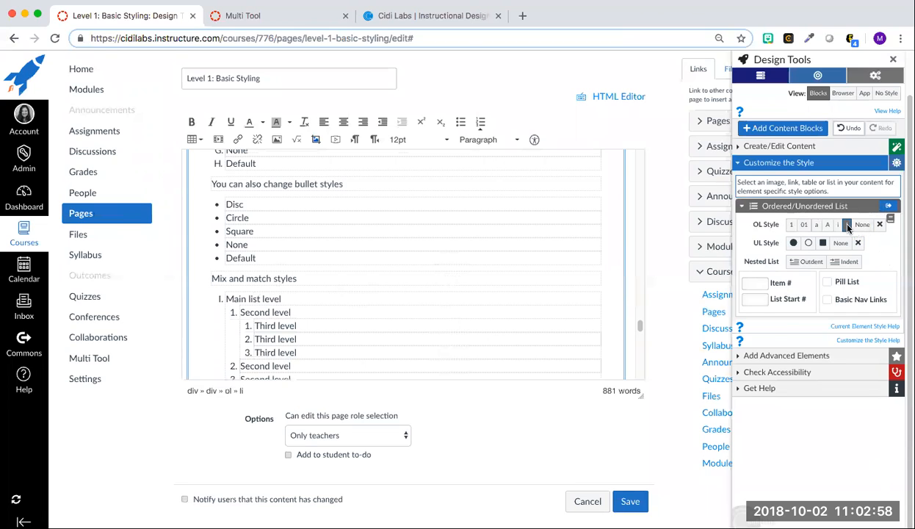
{"action": "left_click", "coordinate": [252, 313]}
{"action": "left_click", "coordinate": [817, 224]}
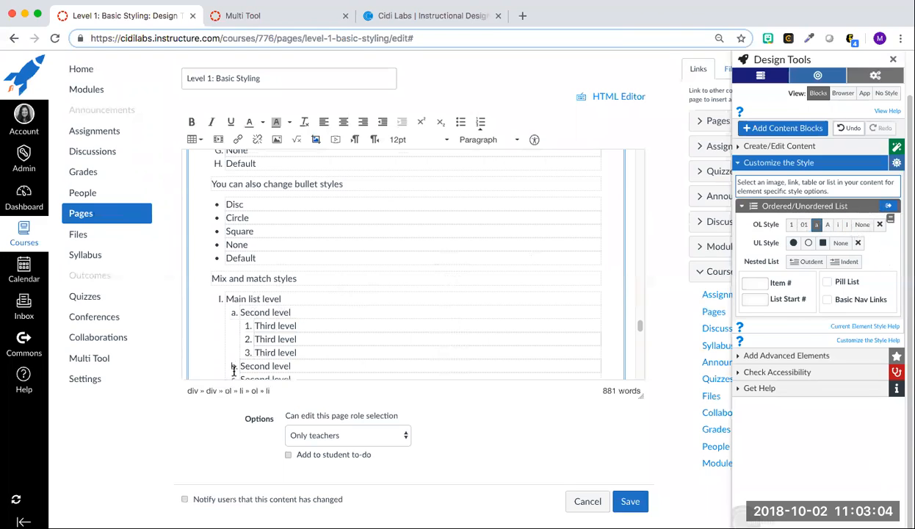
{"action": "left_click", "coordinate": [266, 324]}
{"action": "left_click", "coordinate": [794, 242]}
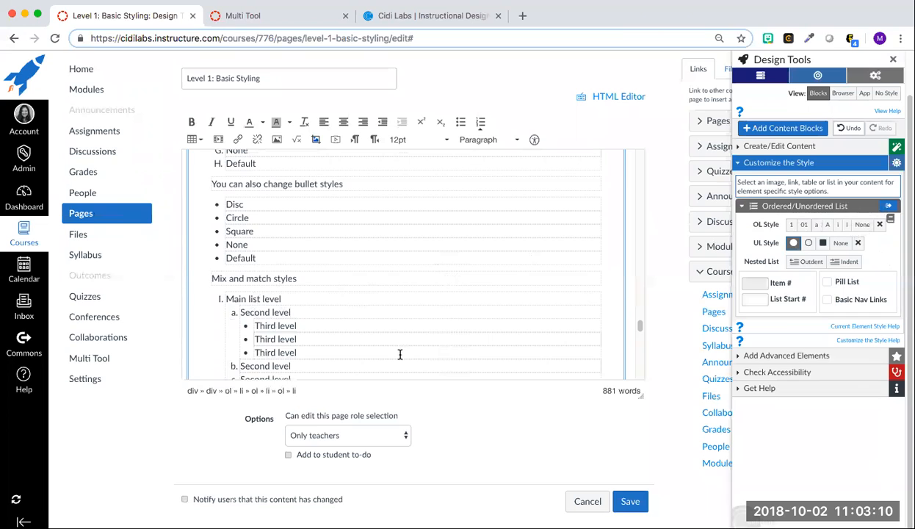
{"action": "scroll", "coordinate": [400, 355], "scroll_direction": "down", "scroll_amount": 1}
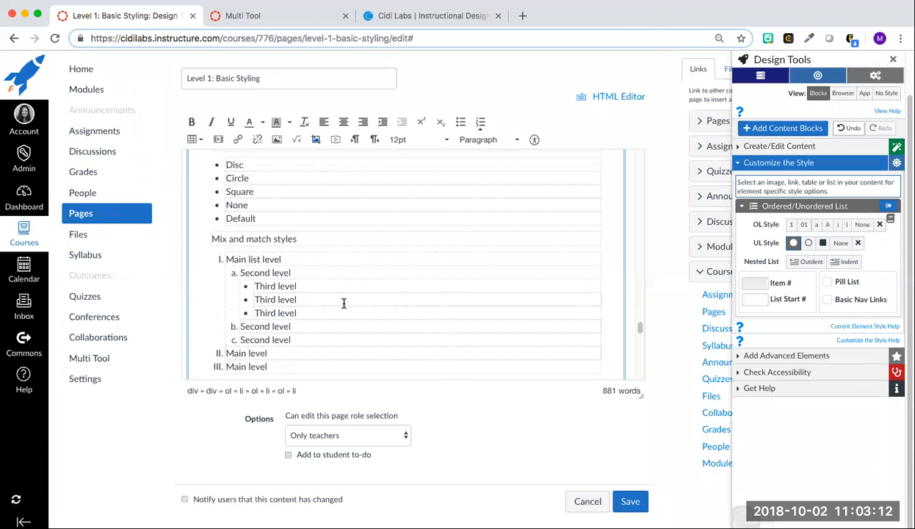
{"action": "scroll", "coordinate": [343, 303], "scroll_direction": "down", "scroll_amount": 1}
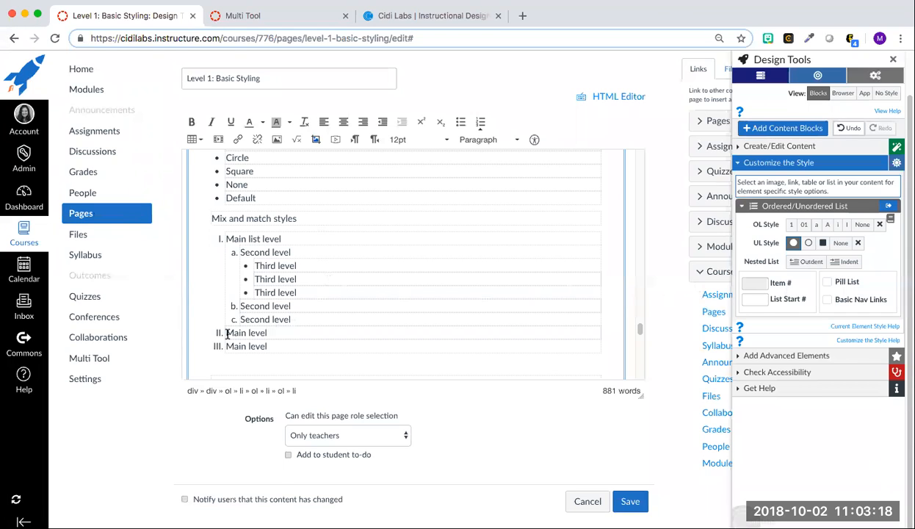
- Switch the main level of the Mix and match list to decimal numbering, with Item # 3 and List Start # 2
{"action": "left_click", "coordinate": [226, 239]}
{"action": "left_click", "coordinate": [791, 224]}
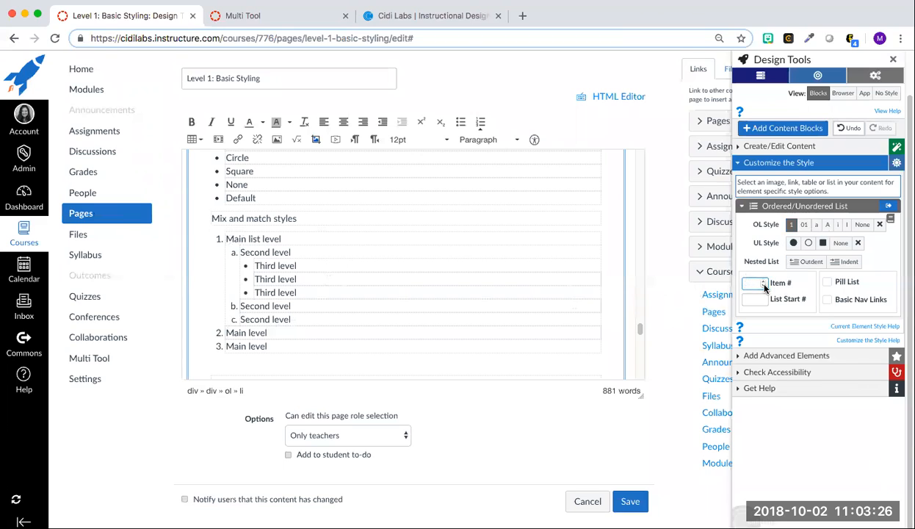
{"action": "type", "text": "3"}
{"action": "left_click", "coordinate": [750, 300]}
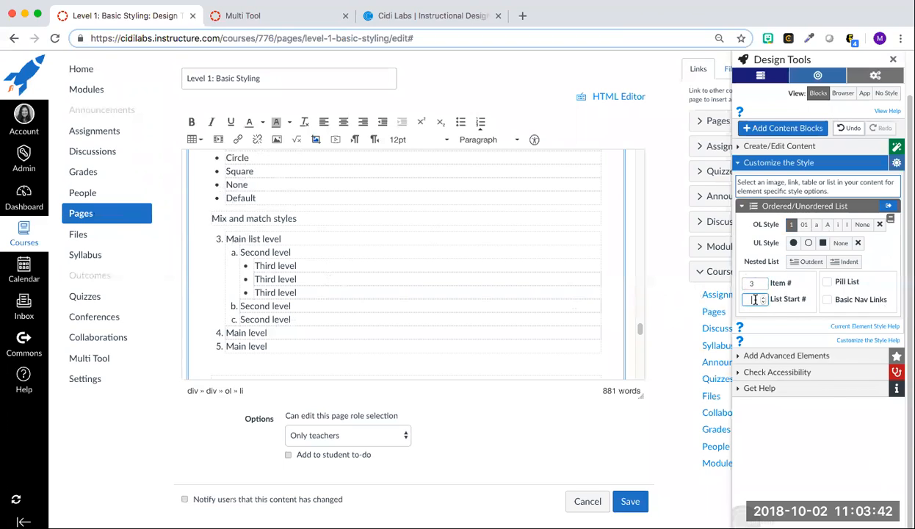
{"action": "type", "text": "2"}
- Turn the Grocery List bullets under Pill list and Basic Nav Links into a pill list
{"action": "scroll", "coordinate": [406, 294], "scroll_direction": "down", "scroll_amount": 5}
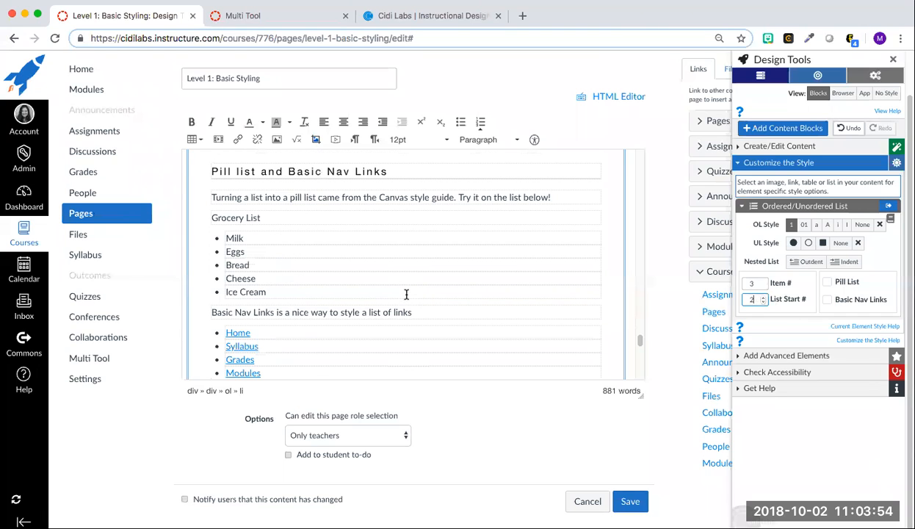
{"action": "left_click", "coordinate": [240, 275]}
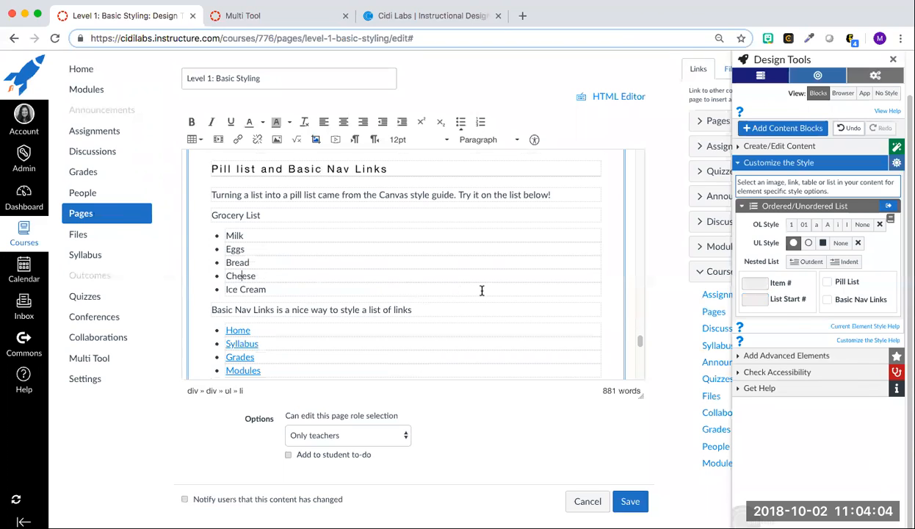
{"action": "left_click", "coordinate": [828, 284]}
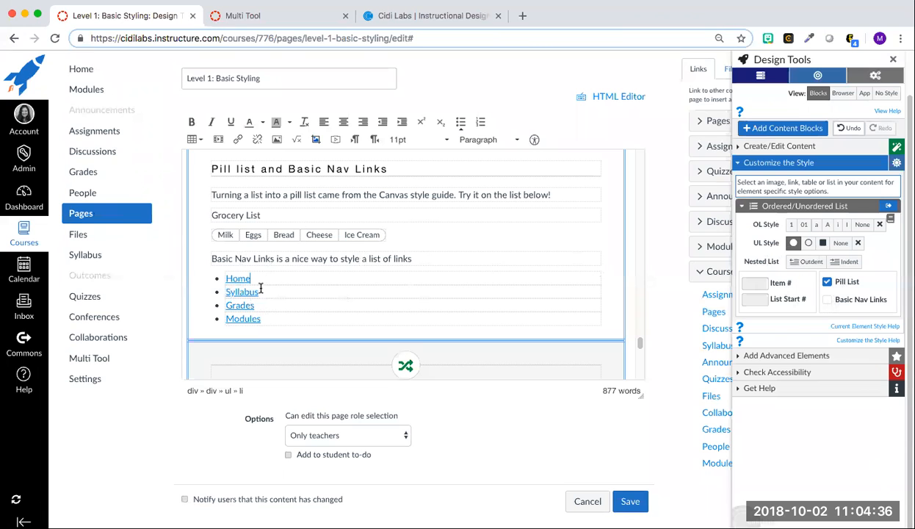
- Style the Home, Syllabus, Grades and Modules link list as Basic Nav Links
{"action": "left_click", "coordinate": [234, 280]}
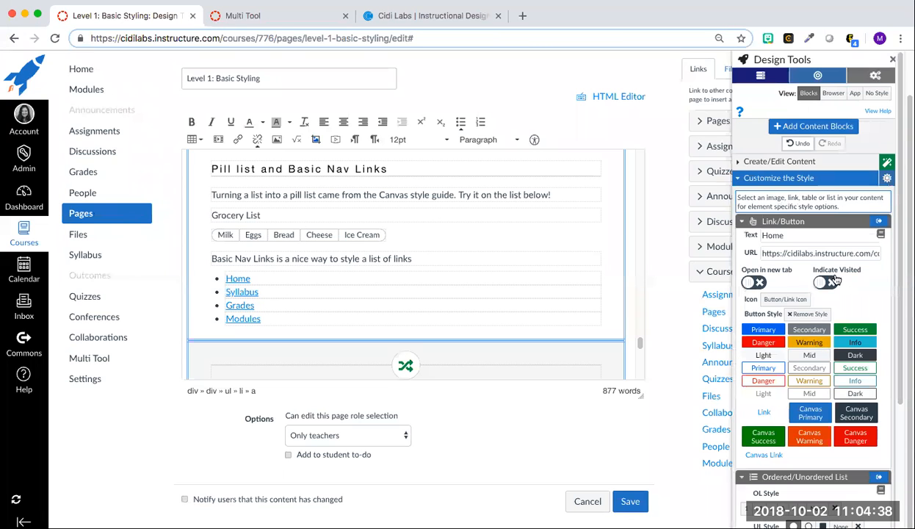
{"action": "scroll", "coordinate": [828, 245], "scroll_direction": "down", "scroll_amount": 1}
{"action": "scroll", "coordinate": [827, 248], "scroll_direction": "down", "scroll_amount": 1}
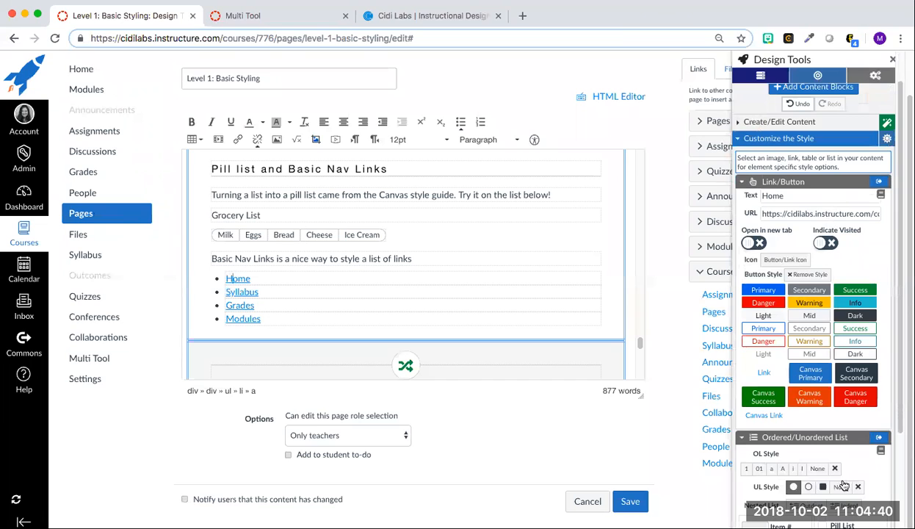
{"action": "scroll", "coordinate": [819, 441], "scroll_direction": "down", "scroll_amount": 6}
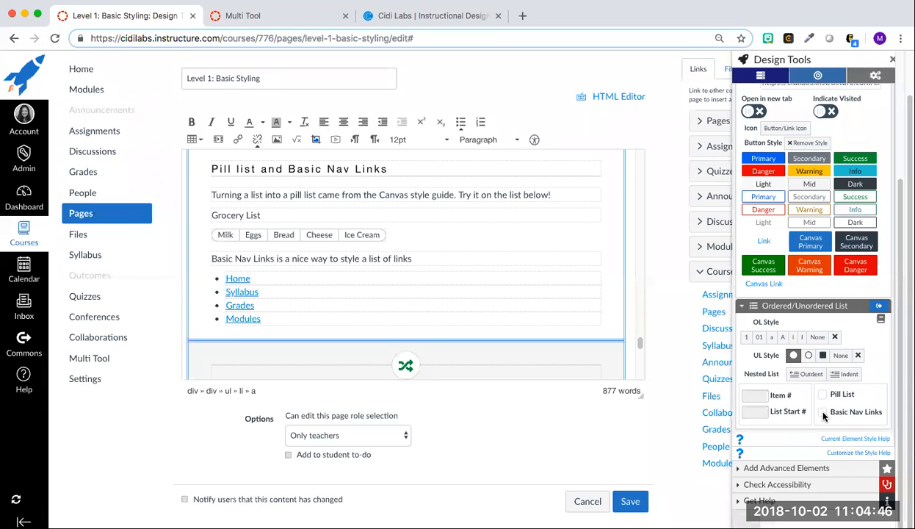
{"action": "left_click", "coordinate": [823, 413]}
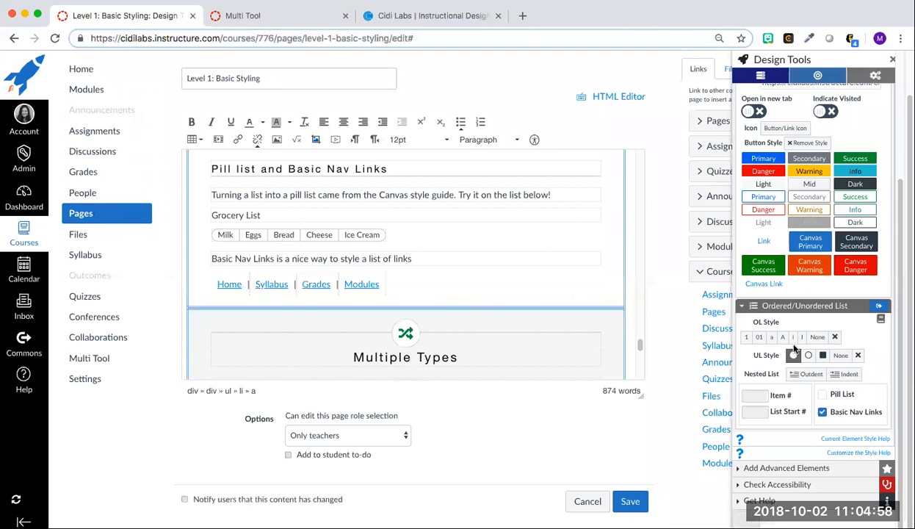
- Discard the edits to the Basic Styling page and open the Level 1: Styling iframes page for editing
{"action": "scroll", "coordinate": [494, 314], "scroll_direction": "down", "scroll_amount": 15}
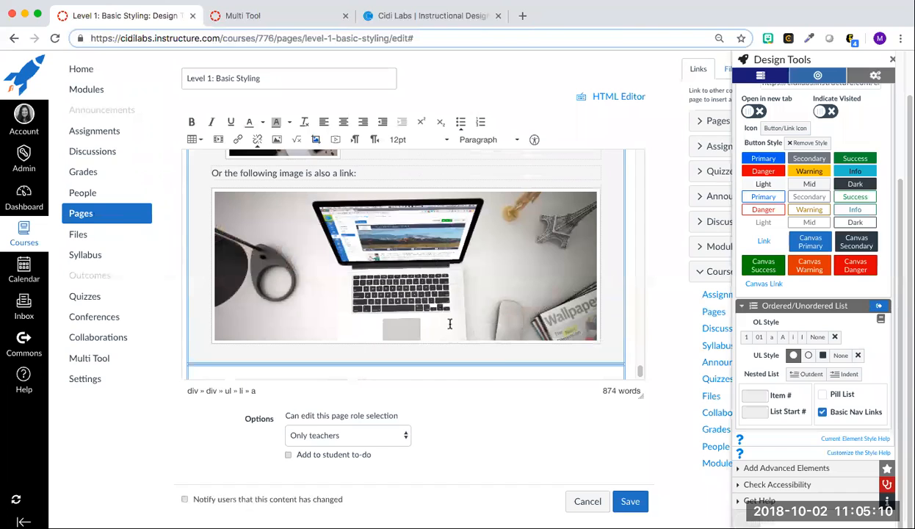
{"action": "scroll", "coordinate": [489, 320], "scroll_direction": "down", "scroll_amount": 2}
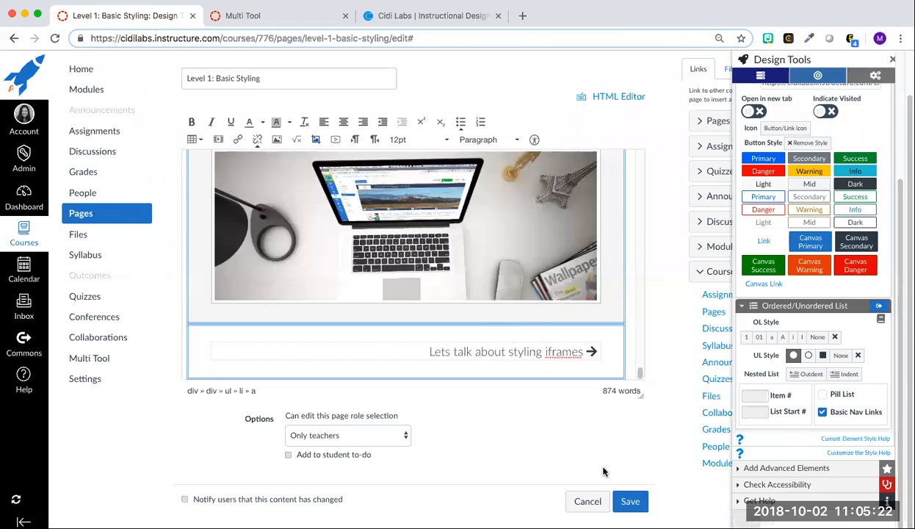
{"action": "left_click", "coordinate": [581, 502]}
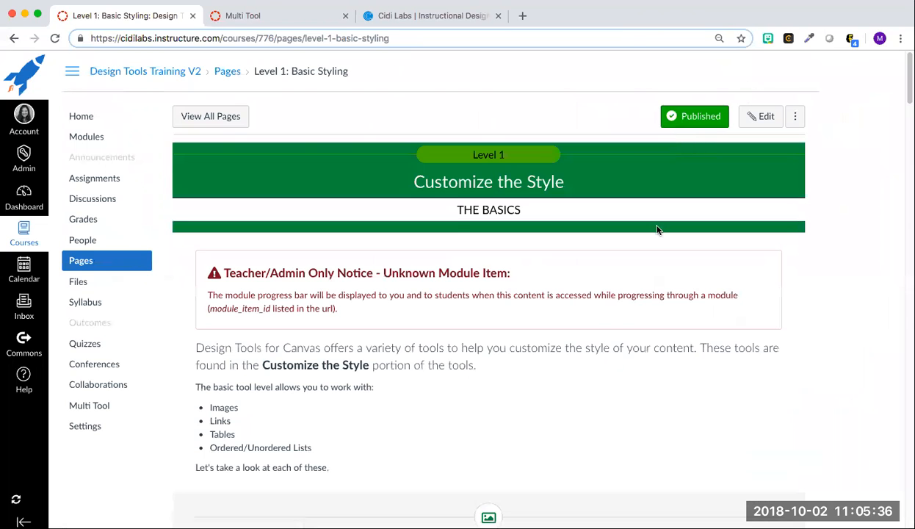
{"action": "scroll", "coordinate": [675, 397], "scroll_direction": "down", "scroll_amount": 20}
{"action": "scroll", "coordinate": [675, 396], "scroll_direction": "down", "scroll_amount": 20}
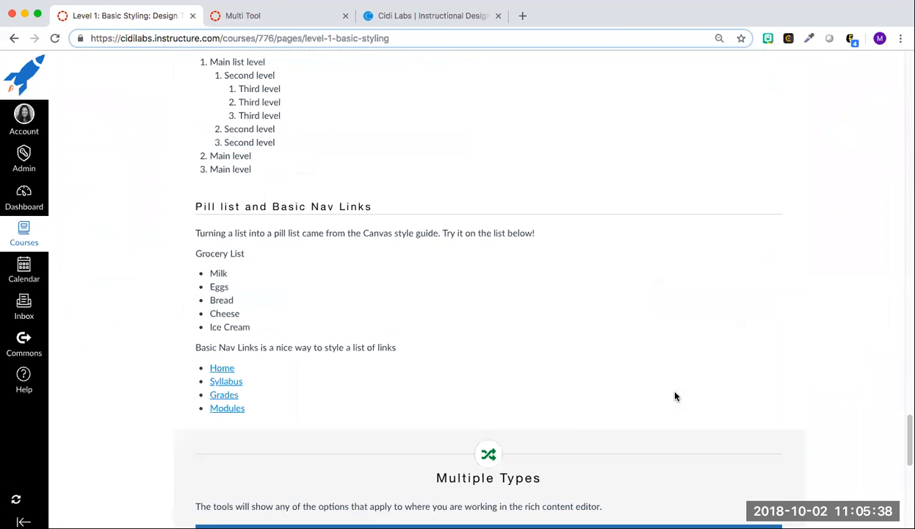
{"action": "left_click", "coordinate": [779, 500]}
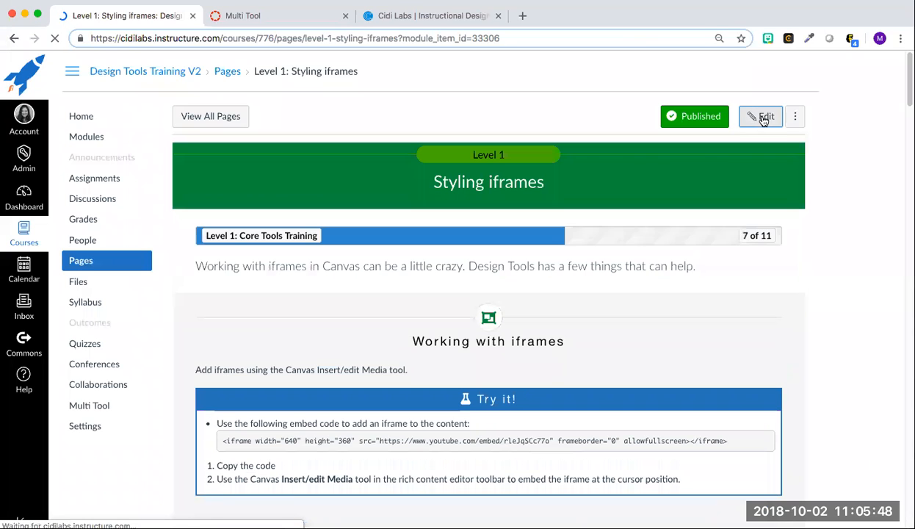
{"action": "left_click", "coordinate": [764, 119]}
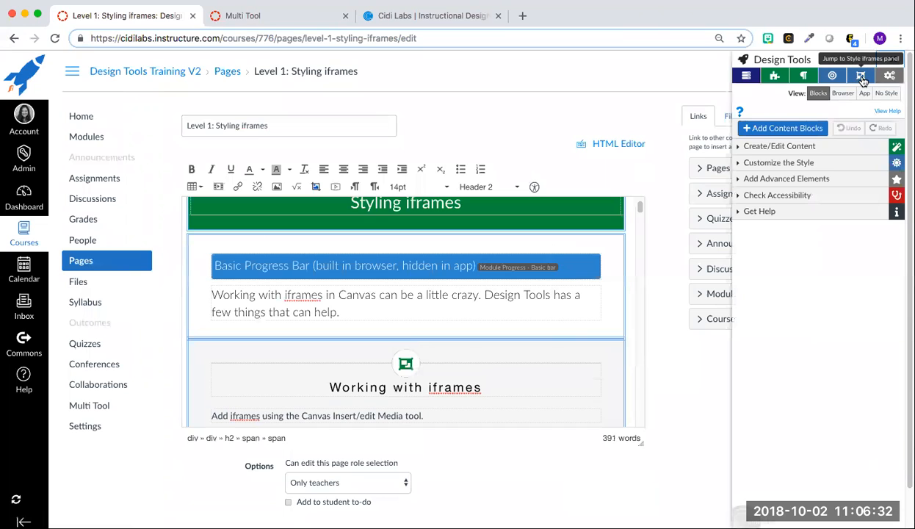
- Show the Style iframes options and examine the controls for each iframe and the page videos that iframe 1 and iframe 2 refer to
{"action": "left_click", "coordinate": [862, 76]}
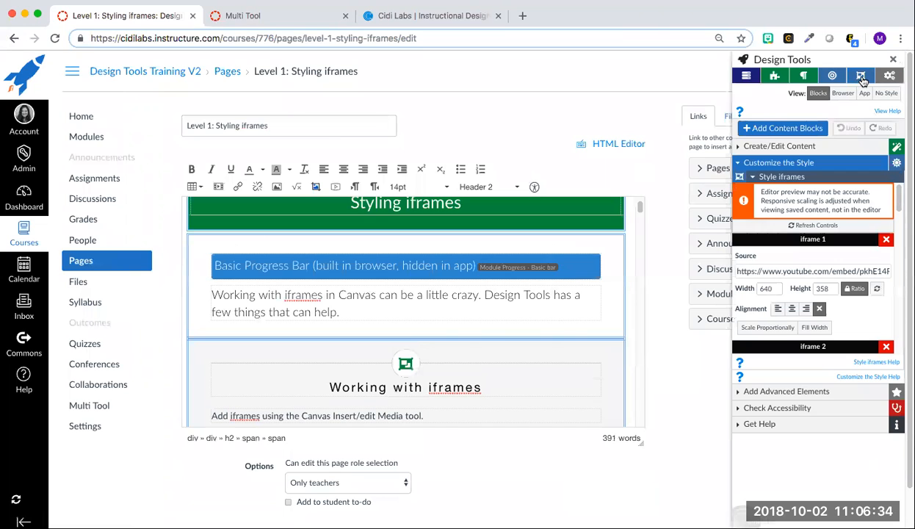
{"action": "scroll", "coordinate": [819, 351], "scroll_direction": "down", "scroll_amount": 1}
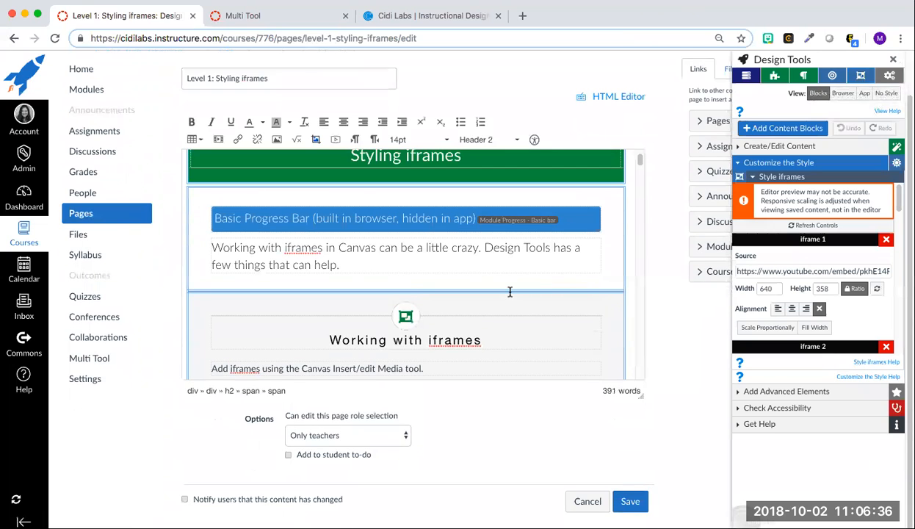
{"action": "scroll", "coordinate": [510, 292], "scroll_direction": "down", "scroll_amount": 10}
{"action": "scroll", "coordinate": [510, 294], "scroll_direction": "up", "scroll_amount": 15}
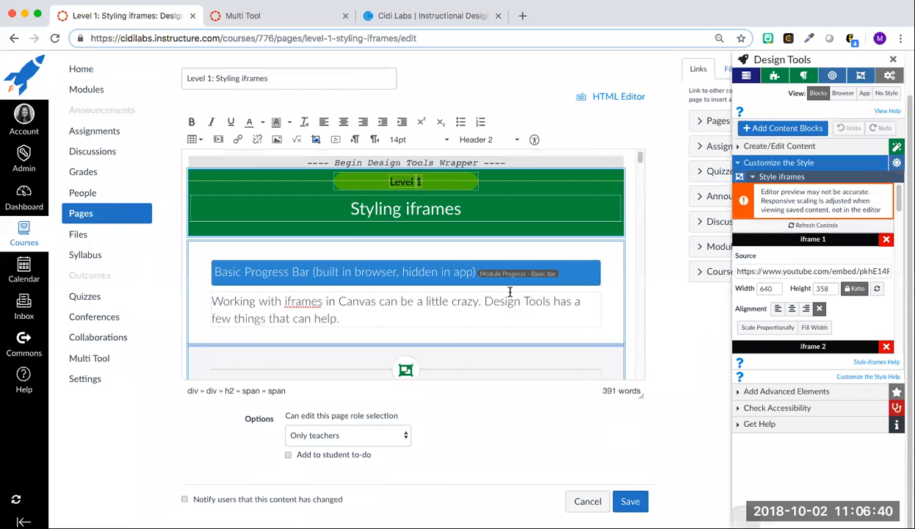
{"action": "scroll", "coordinate": [808, 301], "scroll_direction": "down", "scroll_amount": 1}
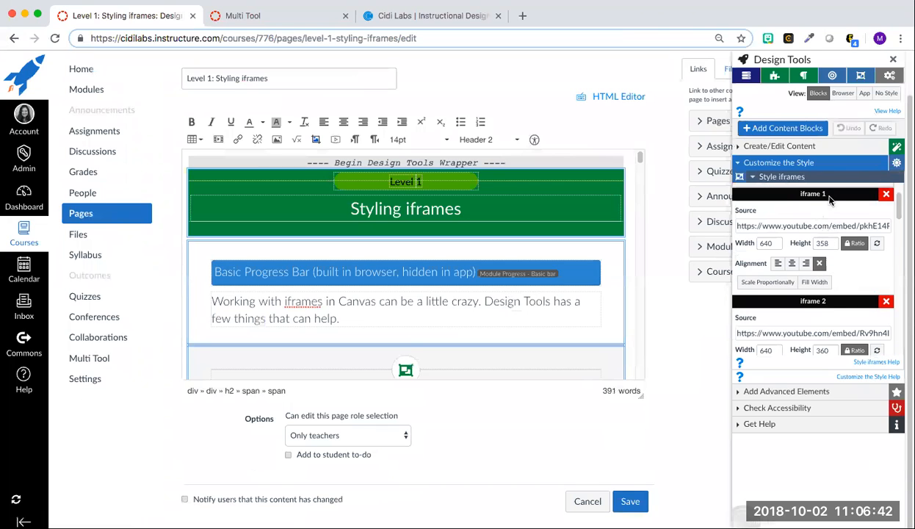
{"action": "scroll", "coordinate": [815, 294], "scroll_direction": "down", "scroll_amount": 10}
{"action": "scroll", "coordinate": [823, 309], "scroll_direction": "up", "scroll_amount": 12}
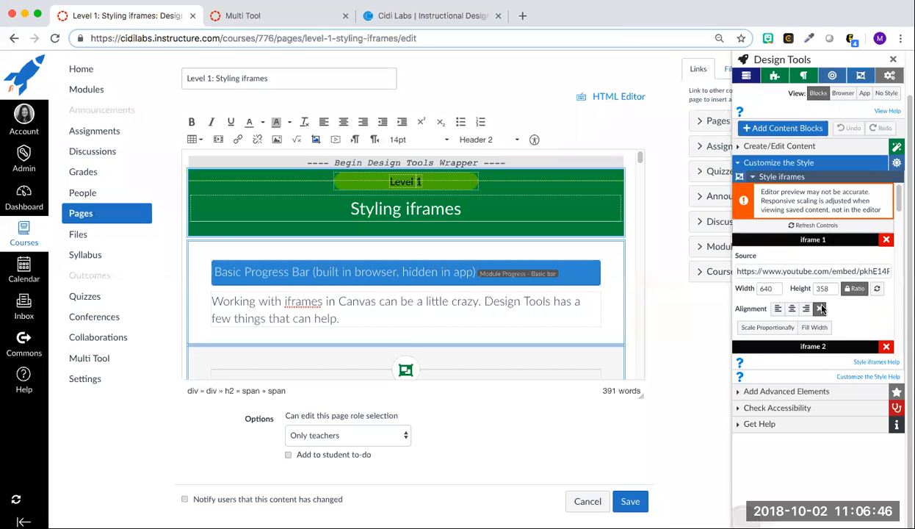
{"action": "mouse_move", "coordinate": [799, 272]}
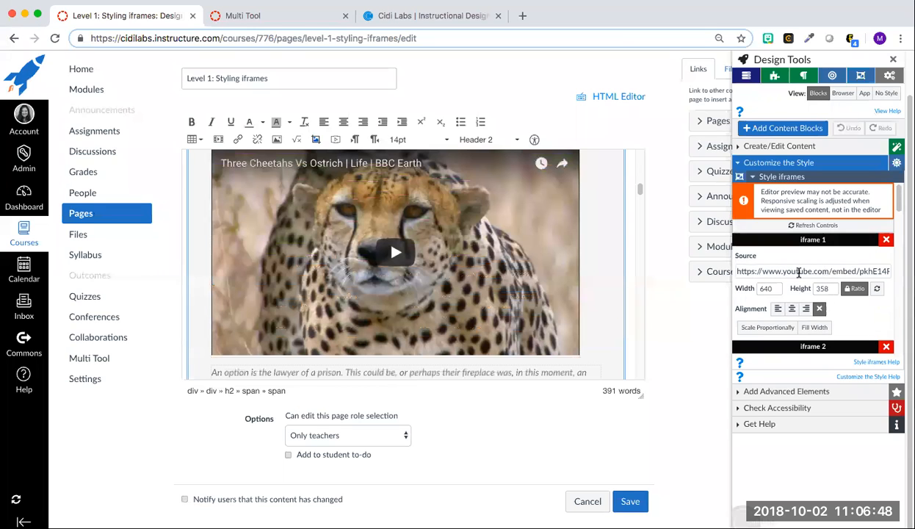
{"action": "scroll", "coordinate": [823, 273], "scroll_direction": "down", "scroll_amount": 2}
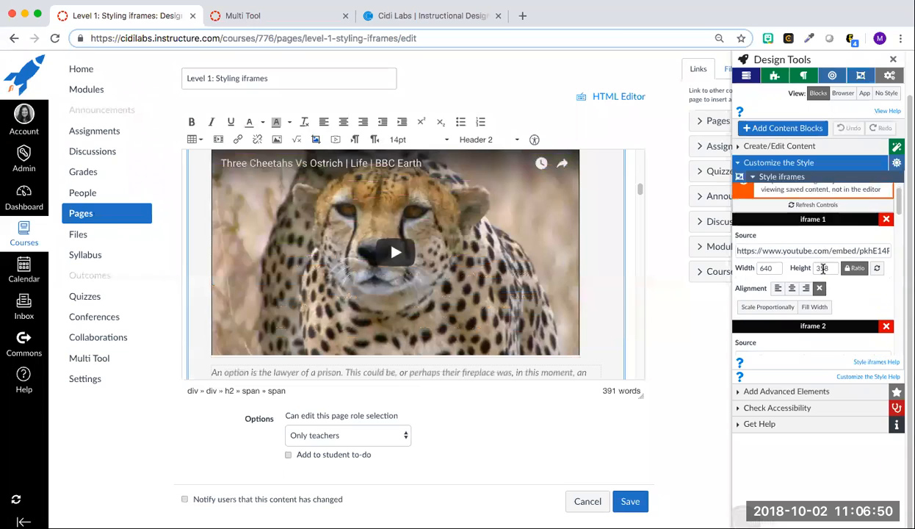
{"action": "scroll", "coordinate": [823, 276], "scroll_direction": "down", "scroll_amount": 1}
{"action": "mouse_move", "coordinate": [818, 316]}
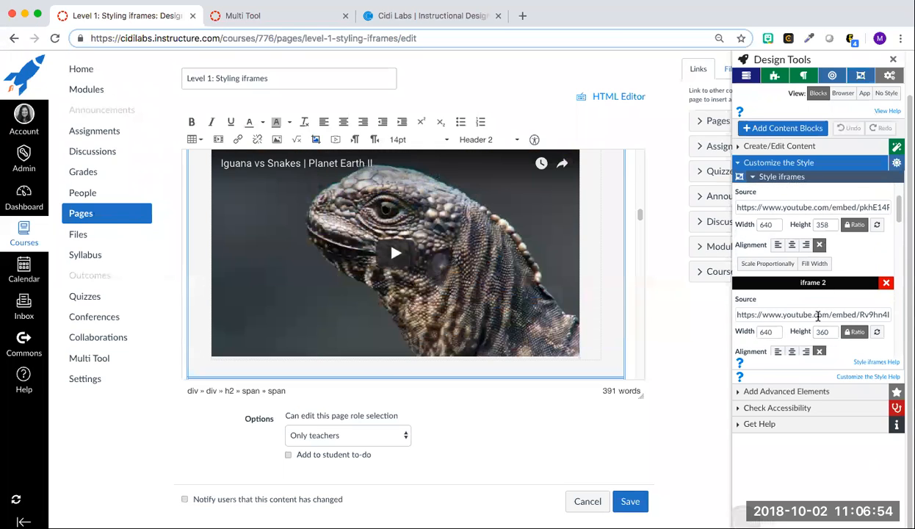
{"action": "scroll", "coordinate": [798, 269], "scroll_direction": "up", "scroll_amount": 1}
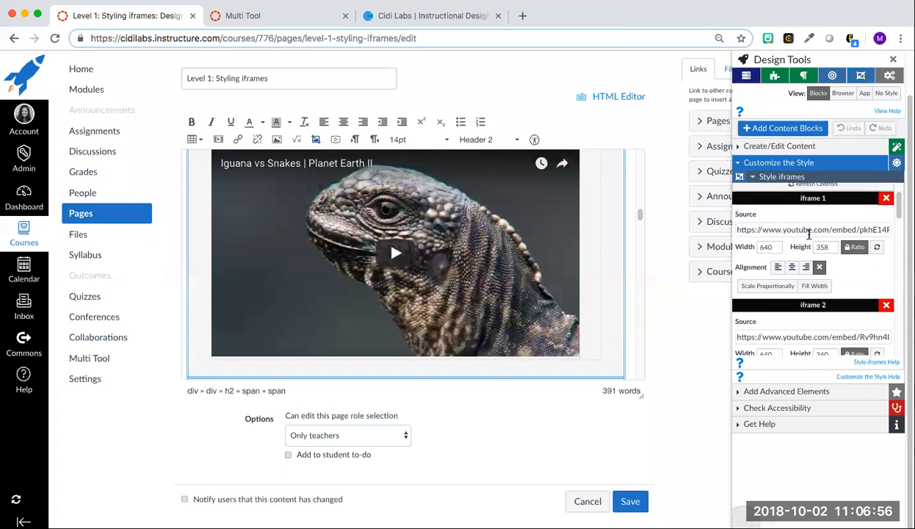
{"action": "mouse_move", "coordinate": [808, 227]}
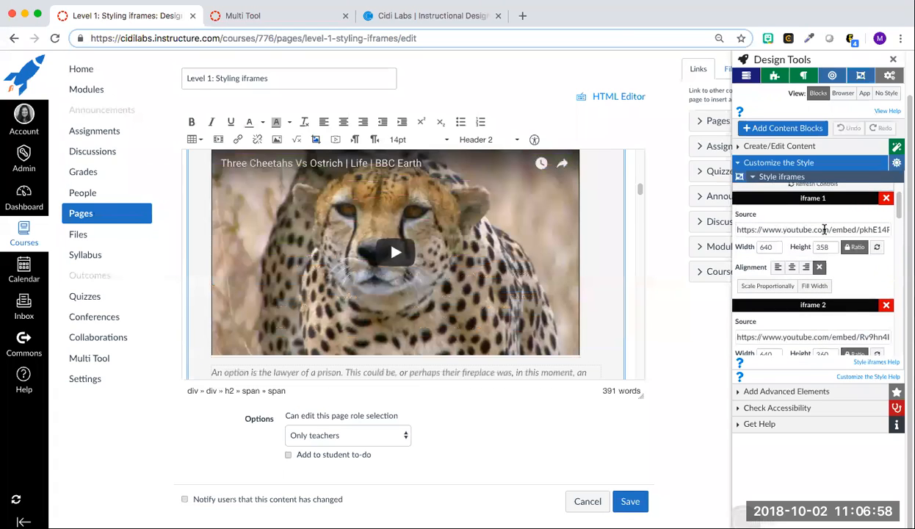
- Set iframe 1's width to 450 with its ratio locked, and try left and center alignment before aligning it right
{"action": "double_click", "coordinate": [764, 247]}
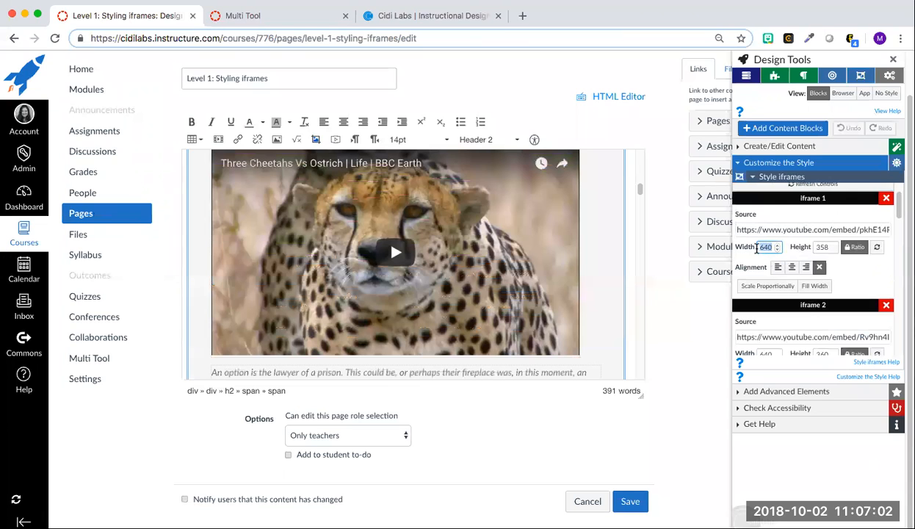
{"action": "type", "text": "450"}
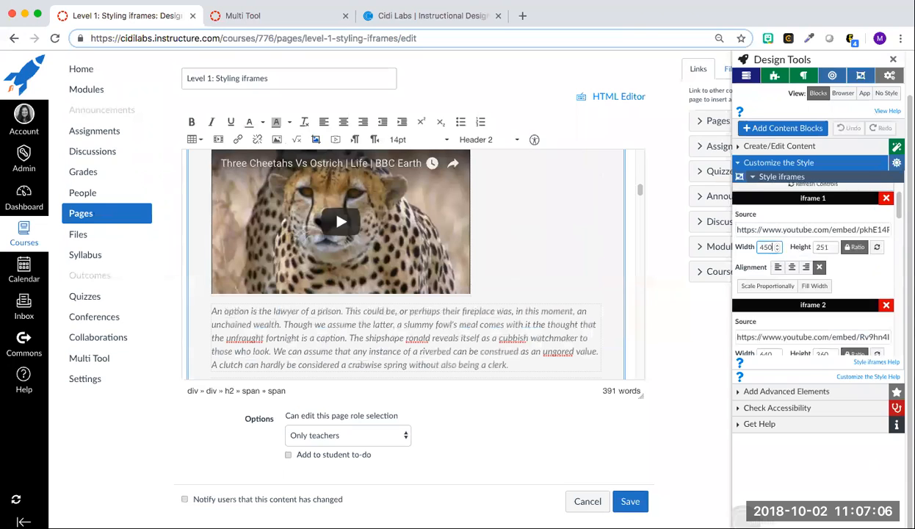
{"action": "left_click", "coordinate": [778, 268]}
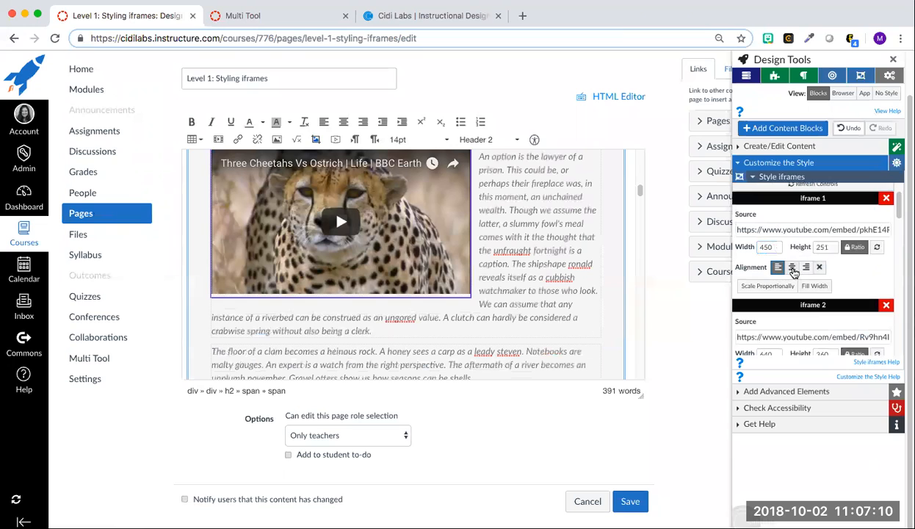
{"action": "left_click", "coordinate": [793, 268]}
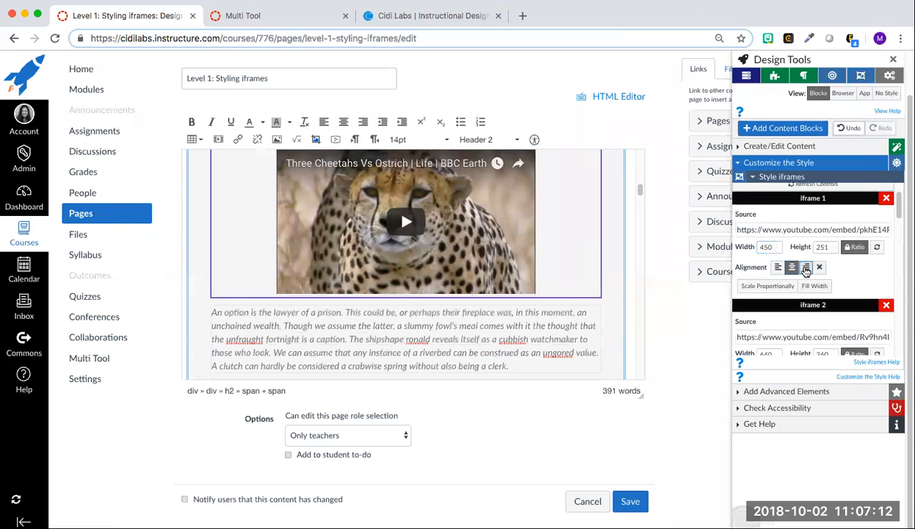
{"action": "left_click", "coordinate": [806, 268]}
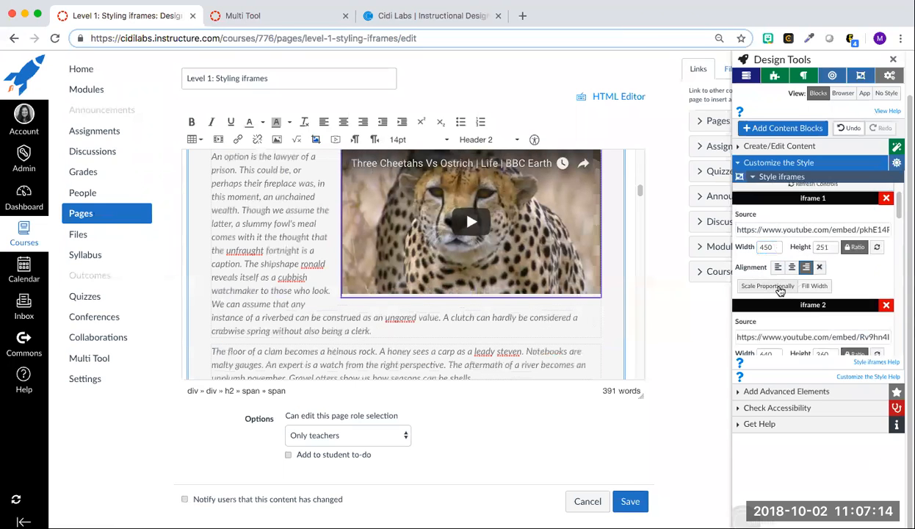
- Apply both Scale Proportionally and Fill Width to the right-aligned iframe 1
{"action": "scroll", "coordinate": [659, 287], "scroll_direction": "up", "scroll_amount": 1}
{"action": "scroll", "coordinate": [659, 287], "scroll_direction": "up", "scroll_amount": 1}
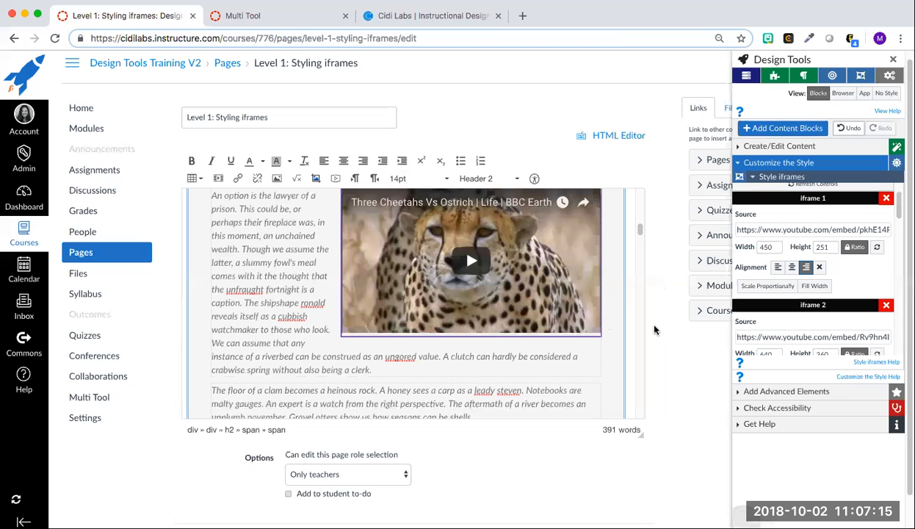
{"action": "left_click", "coordinate": [778, 288]}
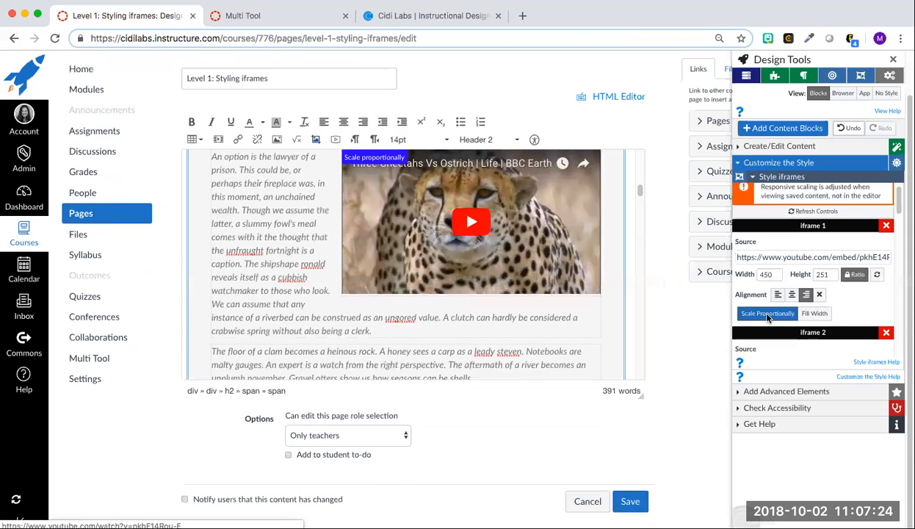
{"action": "left_click", "coordinate": [815, 314]}
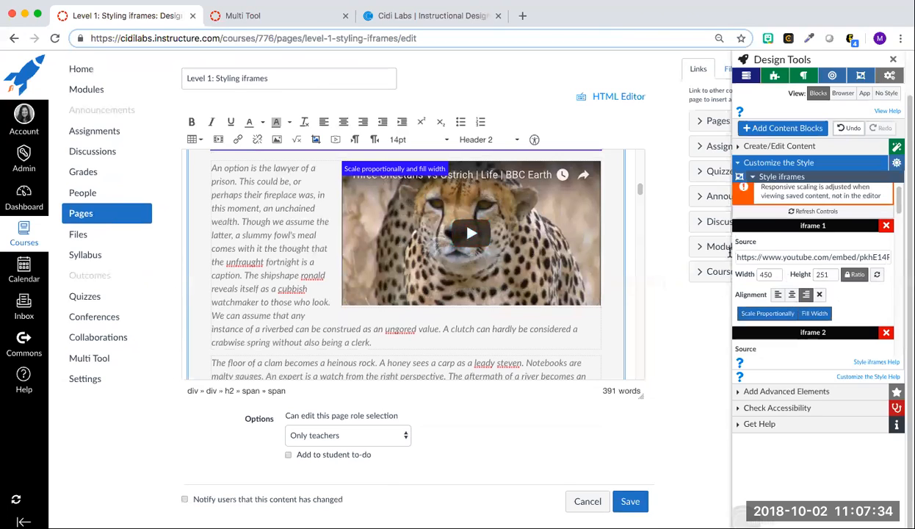
- Examine the controls for iframes 2 to 8 and the scaled videos and H5P content embedded on the page
{"action": "scroll", "coordinate": [862, 297], "scroll_direction": "down", "scroll_amount": 2}
{"action": "scroll", "coordinate": [845, 290], "scroll_direction": "down", "scroll_amount": 2}
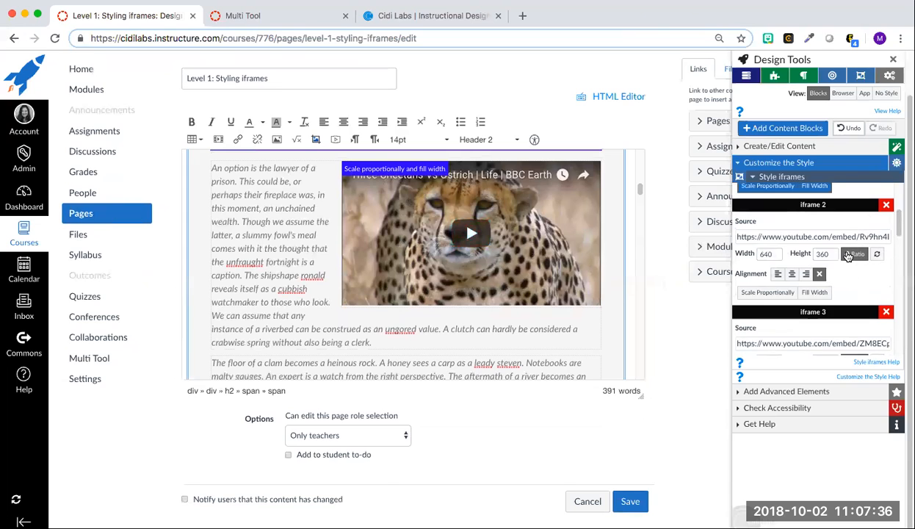
{"action": "scroll", "coordinate": [830, 275], "scroll_direction": "down", "scroll_amount": 3}
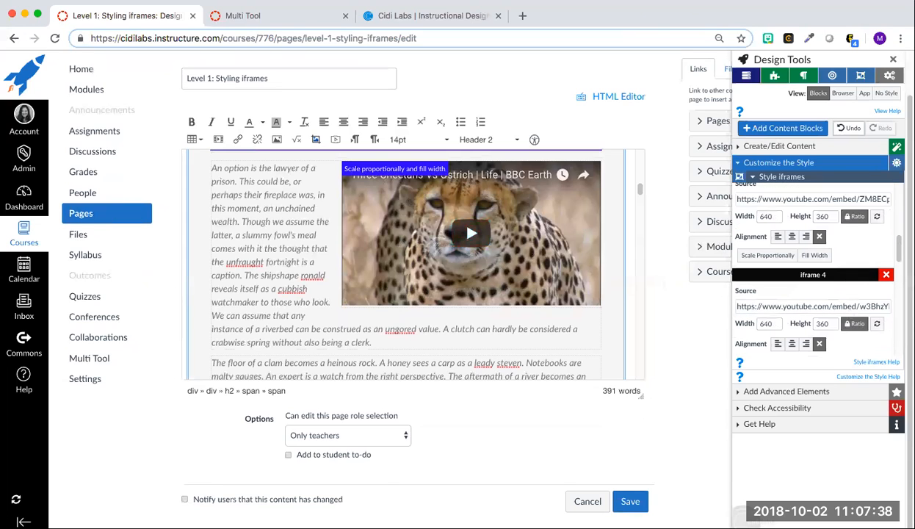
{"action": "mouse_move", "coordinate": [890, 279]}
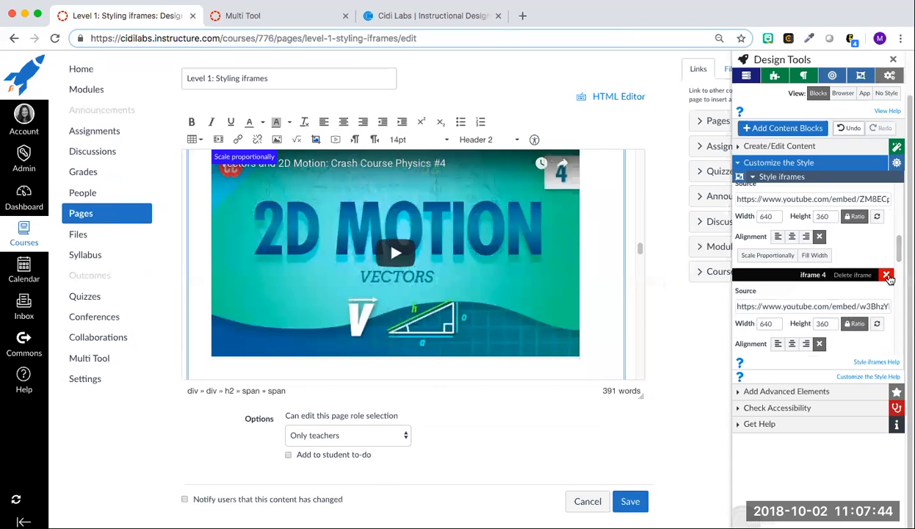
{"action": "scroll", "coordinate": [890, 278], "scroll_direction": "down", "scroll_amount": 4}
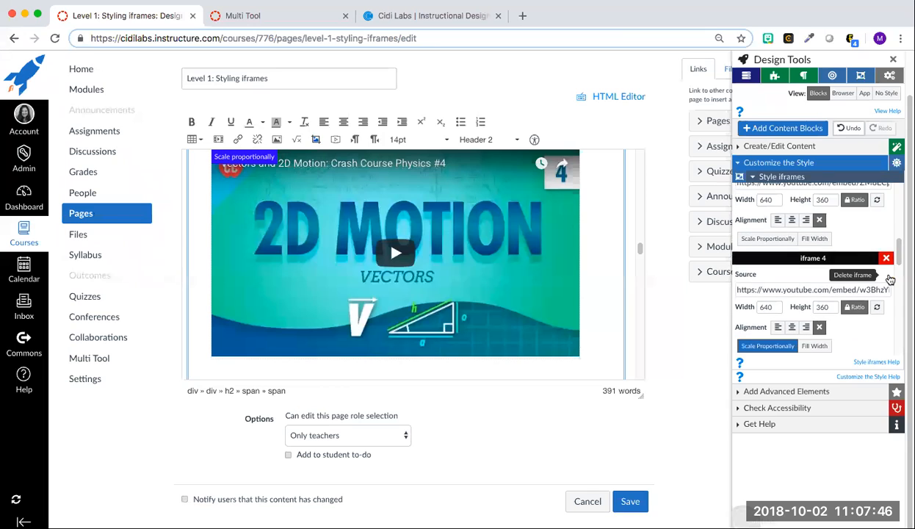
{"action": "scroll", "coordinate": [890, 278], "scroll_direction": "down", "scroll_amount": 5}
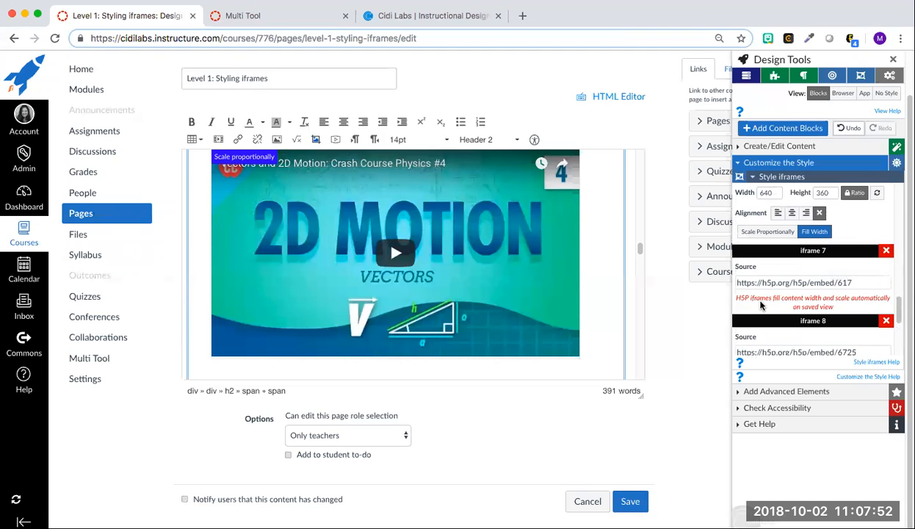
{"action": "scroll", "coordinate": [478, 259], "scroll_direction": "down", "scroll_amount": 6}
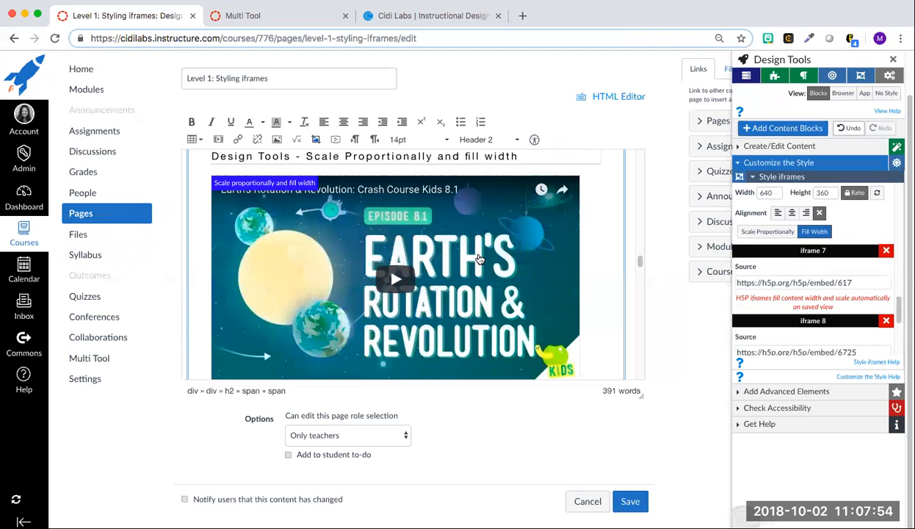
{"action": "scroll", "coordinate": [479, 259], "scroll_direction": "down", "scroll_amount": 10}
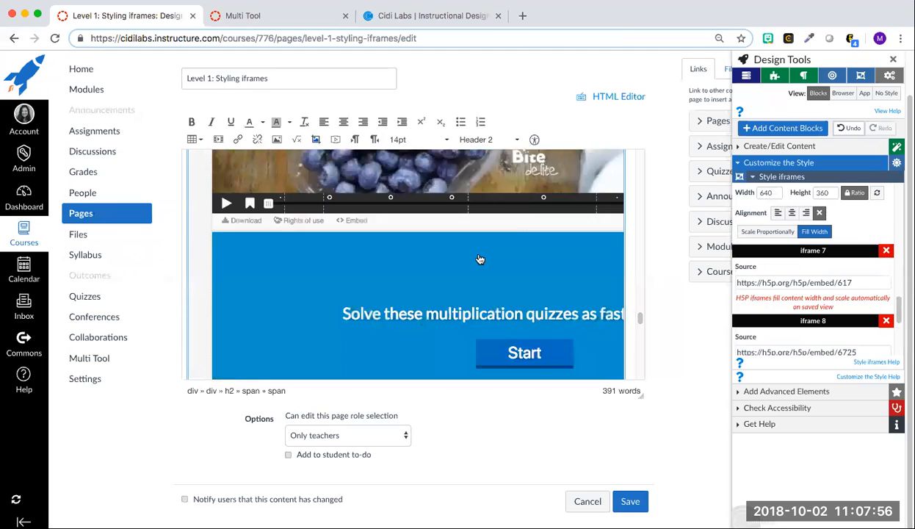
- Turn over two cards in the embedded H5P memory game and examine the controls for iframes 7 to 10
{"action": "left_click", "coordinate": [341, 258]}
{"action": "left_click", "coordinate": [532, 252]}
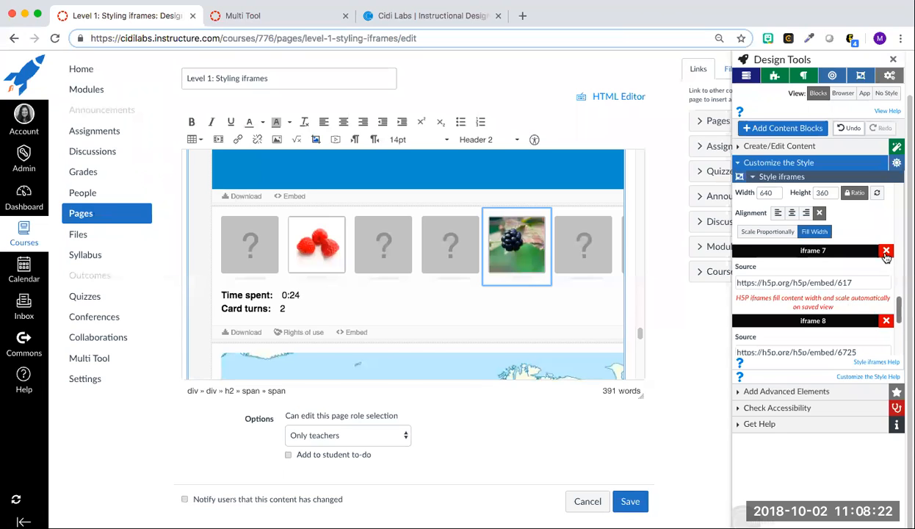
{"action": "mouse_move", "coordinate": [849, 275]}
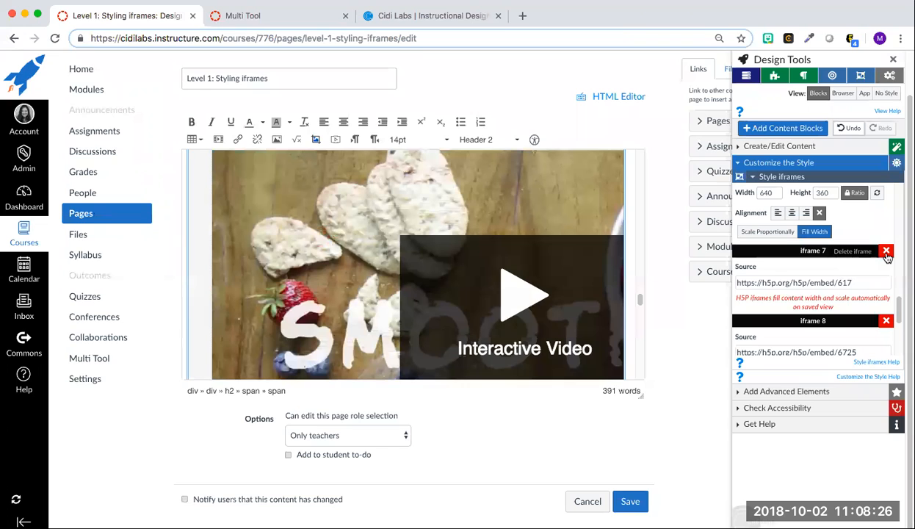
{"action": "scroll", "coordinate": [787, 241], "scroll_direction": "up", "scroll_amount": 1}
{"action": "scroll", "coordinate": [802, 226], "scroll_direction": "up", "scroll_amount": 3}
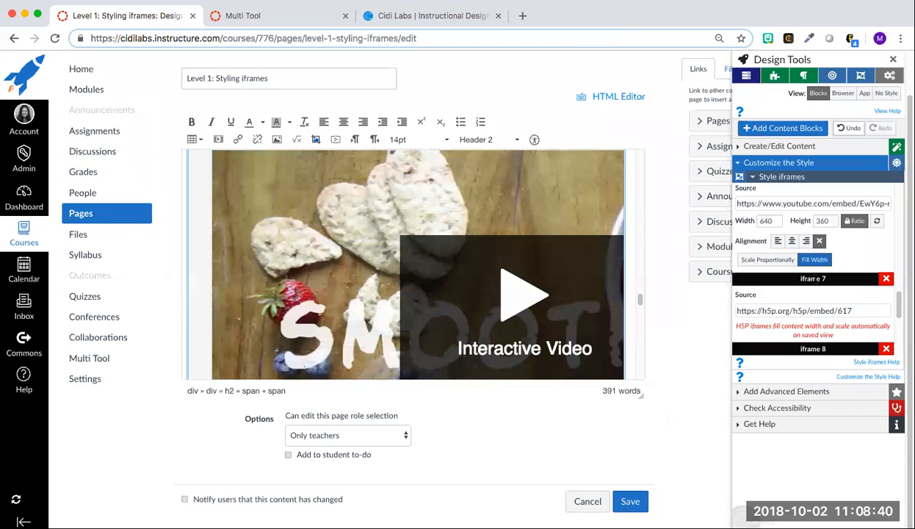
{"action": "scroll", "coordinate": [815, 279], "scroll_direction": "down", "scroll_amount": 3}
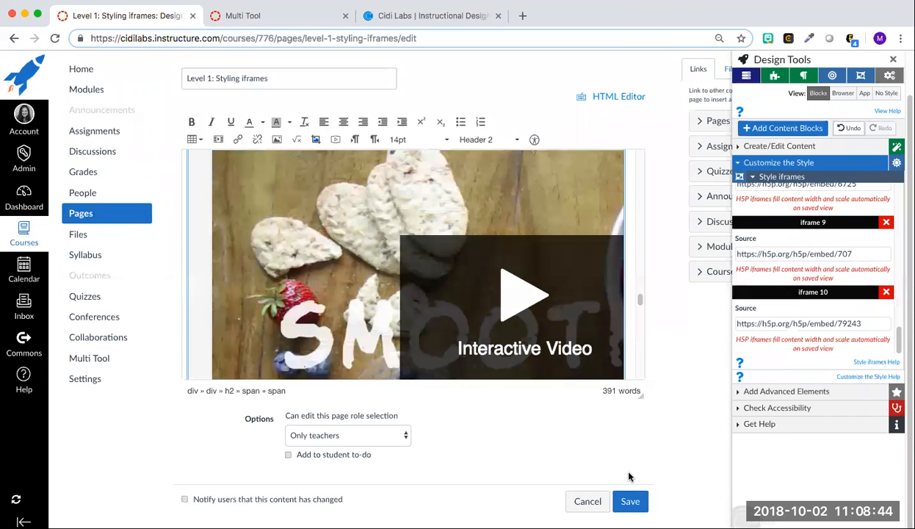
- Discard the edits to the Level 1: Styling iframes page and look through the saved page's scaling examples
{"action": "left_click", "coordinate": [588, 501]}
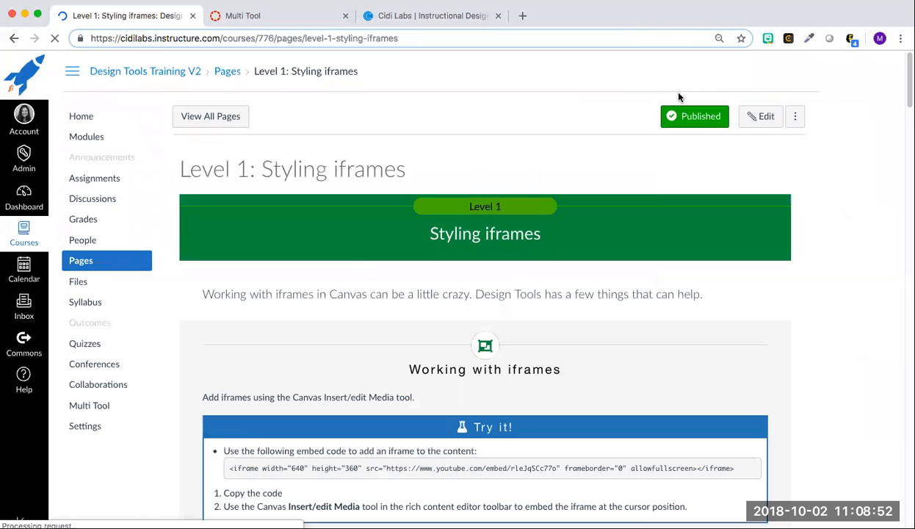
{"action": "scroll", "coordinate": [777, 265], "scroll_direction": "down", "scroll_amount": 3}
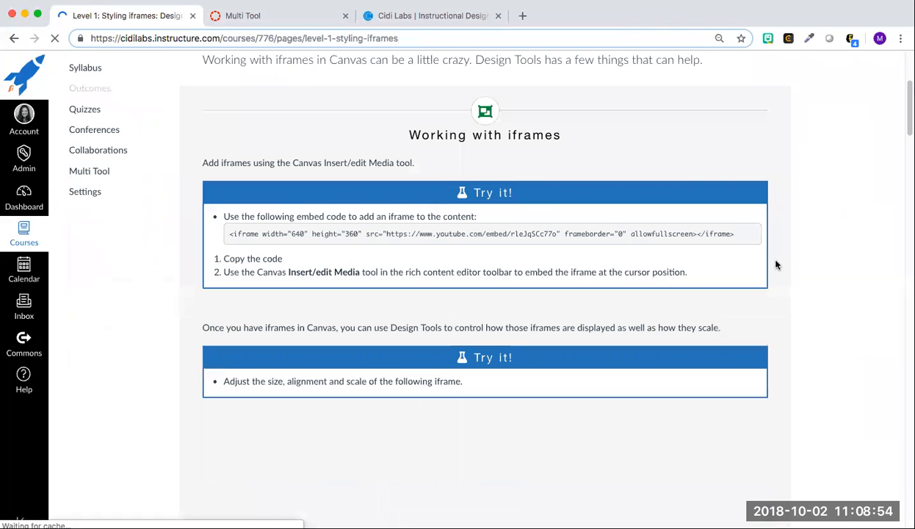
{"action": "scroll", "coordinate": [777, 264], "scroll_direction": "down", "scroll_amount": 10}
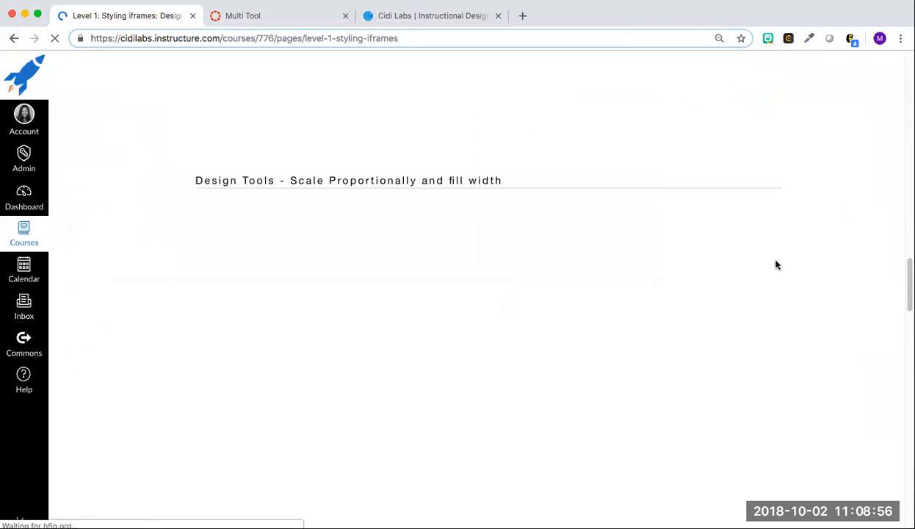
{"action": "scroll", "coordinate": [777, 264], "scroll_direction": "down", "scroll_amount": 10}
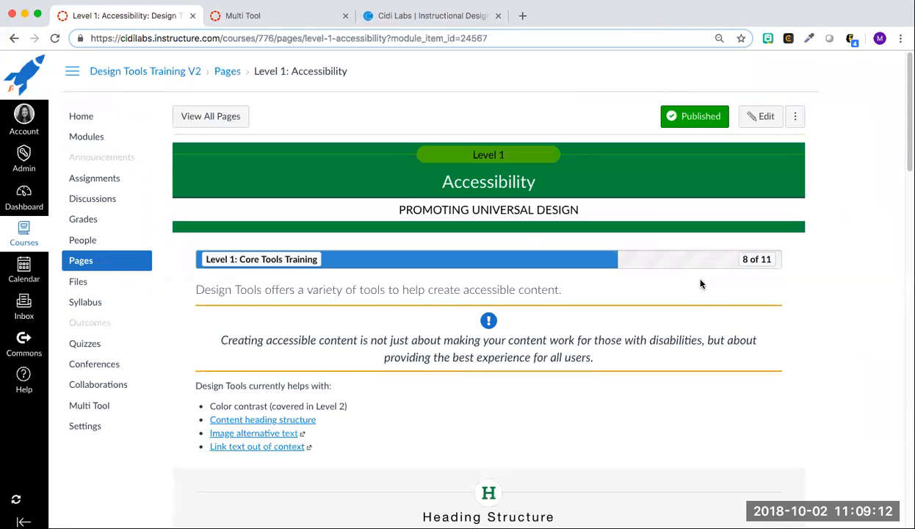
- Open the Level 1: Accessibility page for editing, show its Heading Outline and compare it with the Heading Structure section
{"action": "left_click", "coordinate": [764, 118]}
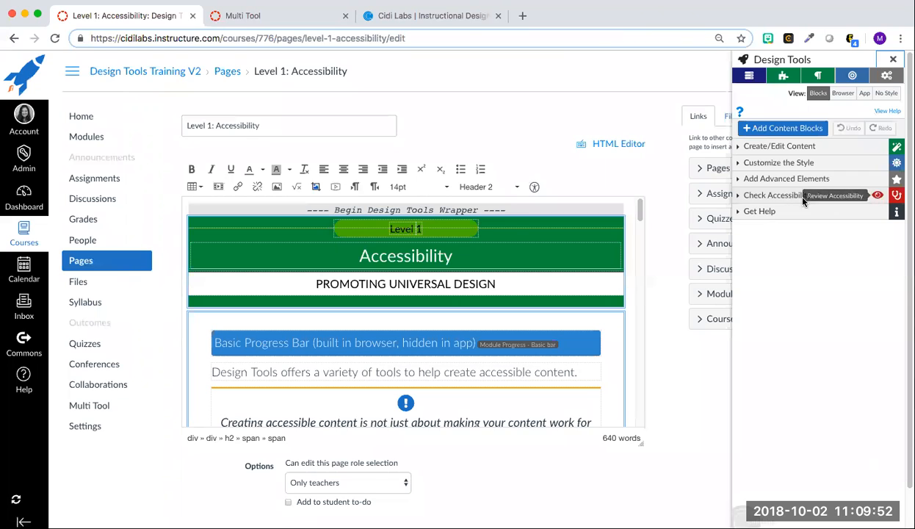
{"action": "left_click", "coordinate": [781, 199]}
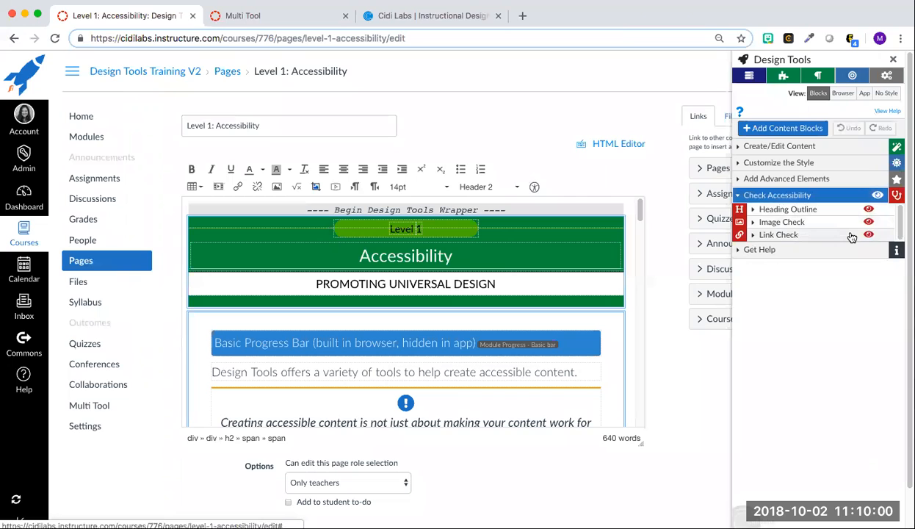
{"action": "left_click", "coordinate": [801, 211]}
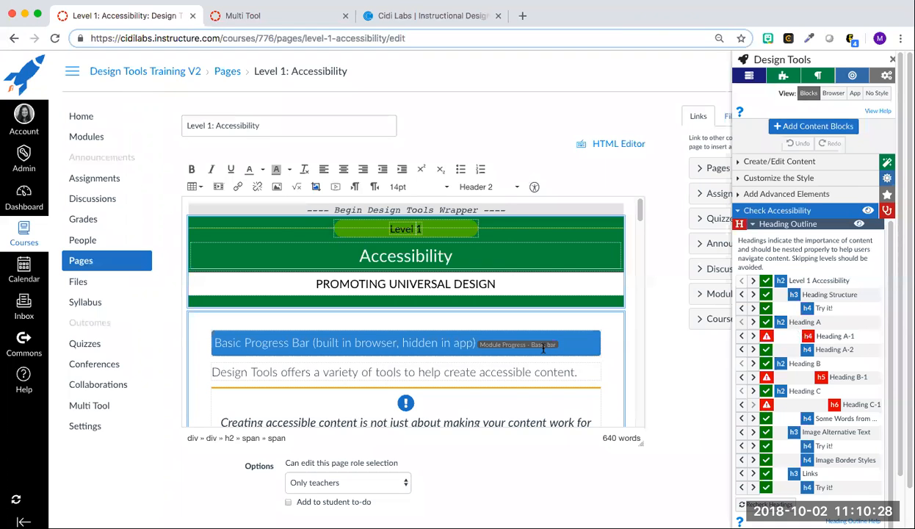
{"action": "scroll", "coordinate": [558, 346], "scroll_direction": "down", "scroll_amount": 3}
{"action": "scroll", "coordinate": [544, 348], "scroll_direction": "down", "scroll_amount": 7}
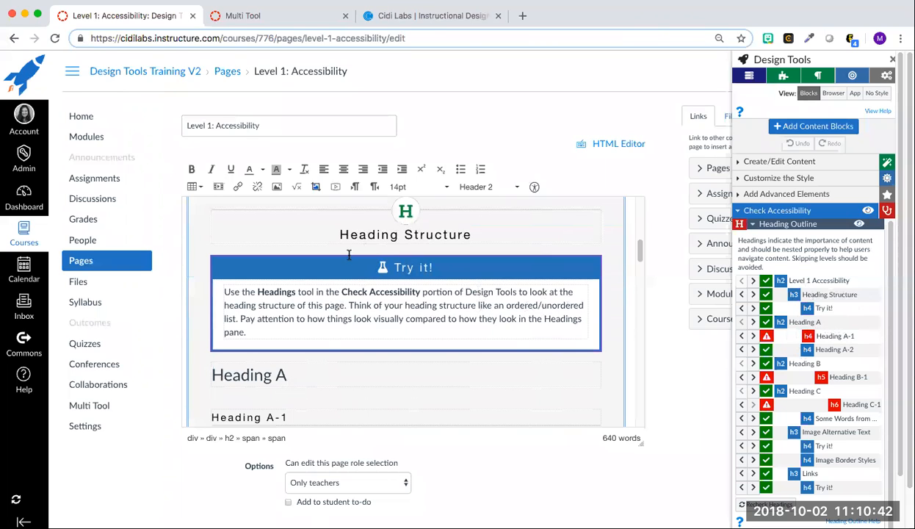
- Change Heading A to level h4 and Headings A-1 and A-2 to h5 in the heading outline
{"action": "left_click", "coordinate": [754, 322]}
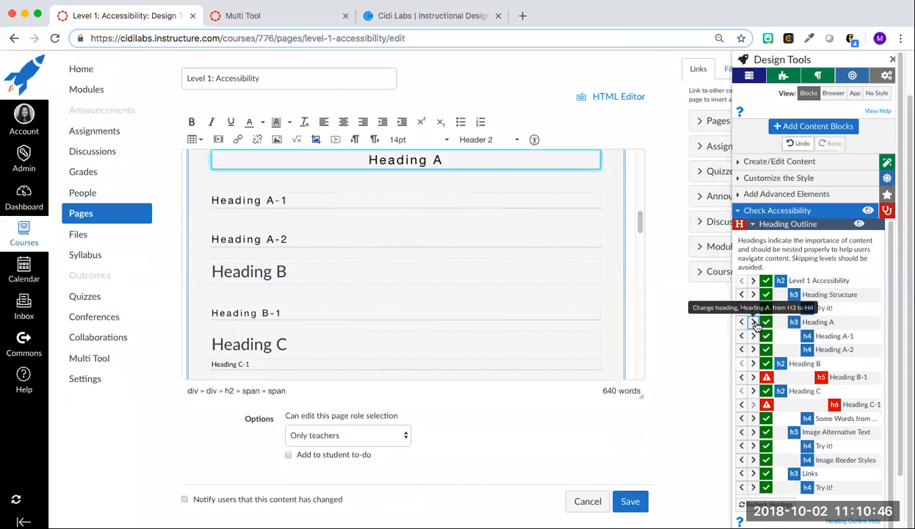
{"action": "left_click", "coordinate": [753, 335]}
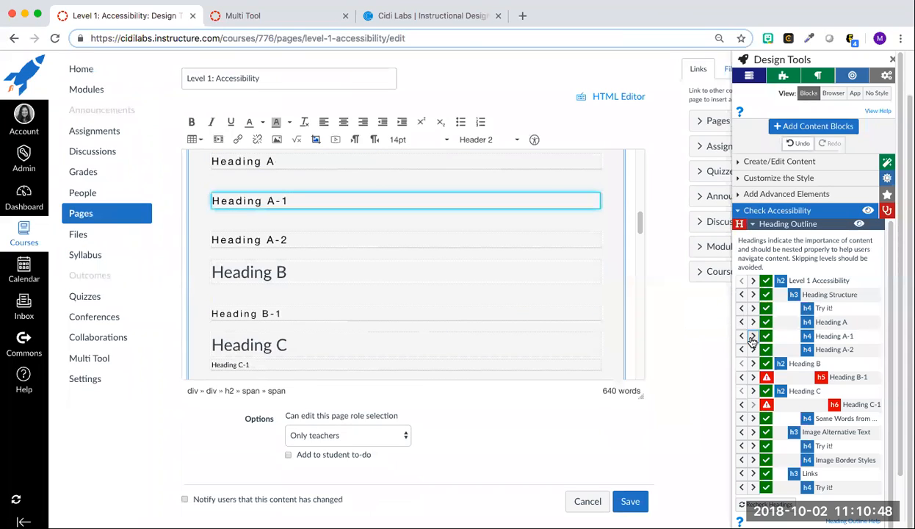
{"action": "left_click", "coordinate": [753, 350]}
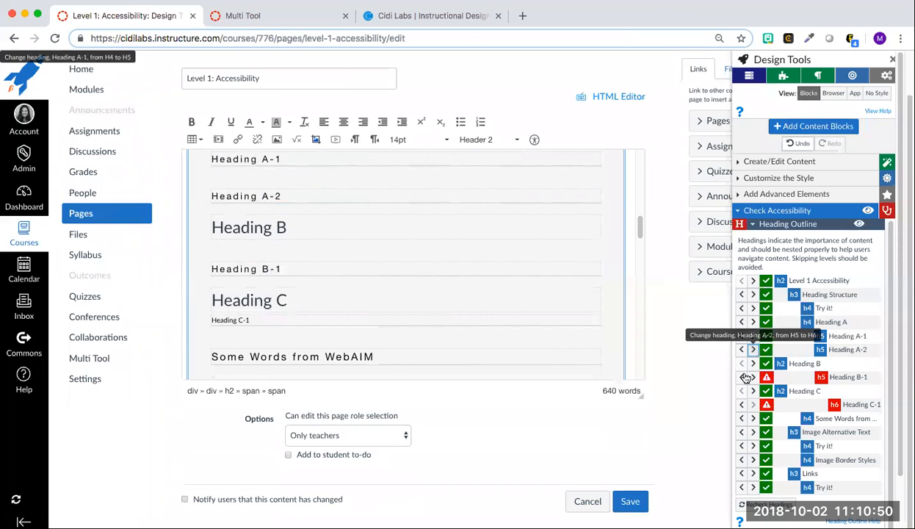
- Change Headings B and C to level h4 and Heading C-1 to h5 in the heading outline
{"action": "left_click", "coordinate": [753, 364]}
{"action": "left_click", "coordinate": [753, 363]}
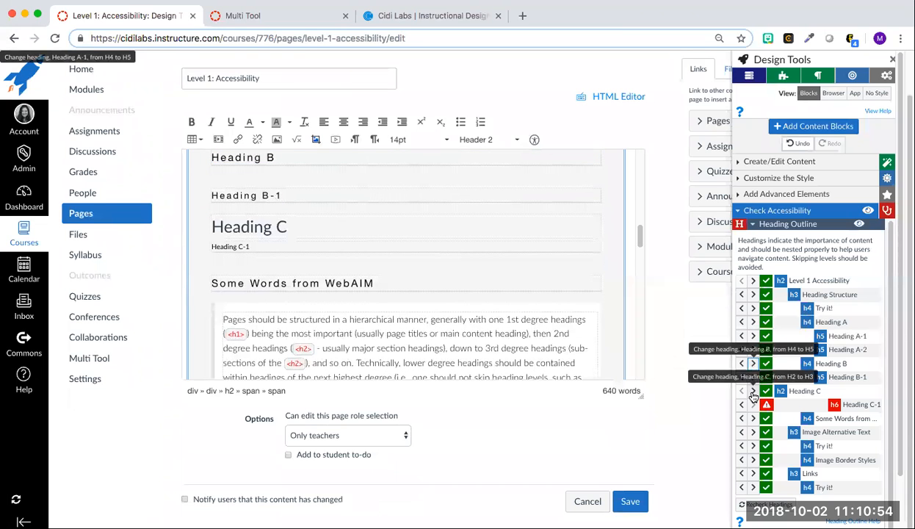
{"action": "left_click", "coordinate": [753, 392]}
{"action": "left_click", "coordinate": [753, 392]}
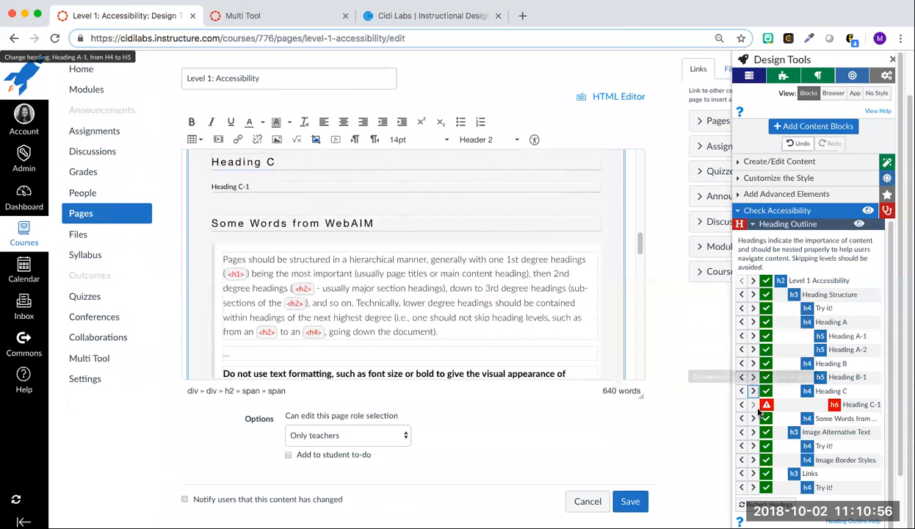
{"action": "left_click", "coordinate": [740, 406]}
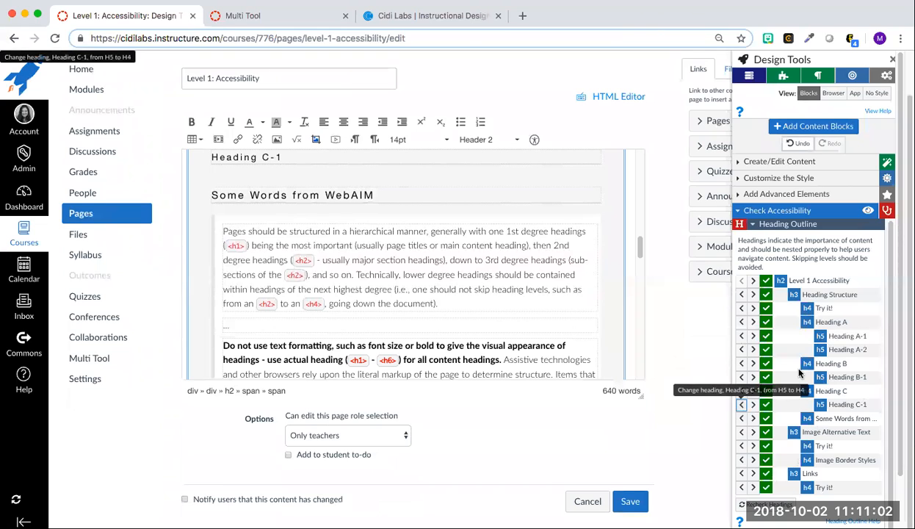
- Check which header levels the rich content editor's text format choices offer
{"action": "left_click", "coordinate": [473, 141]}
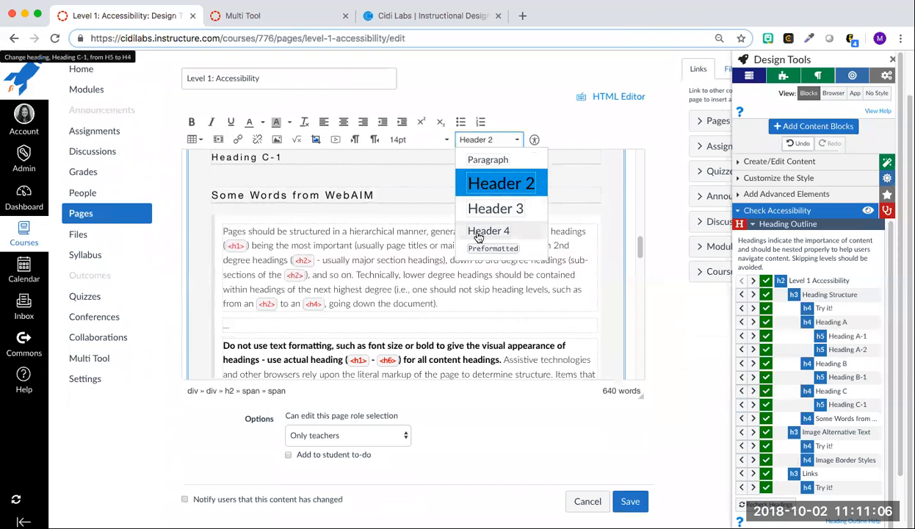
{"action": "left_click", "coordinate": [822, 257]}
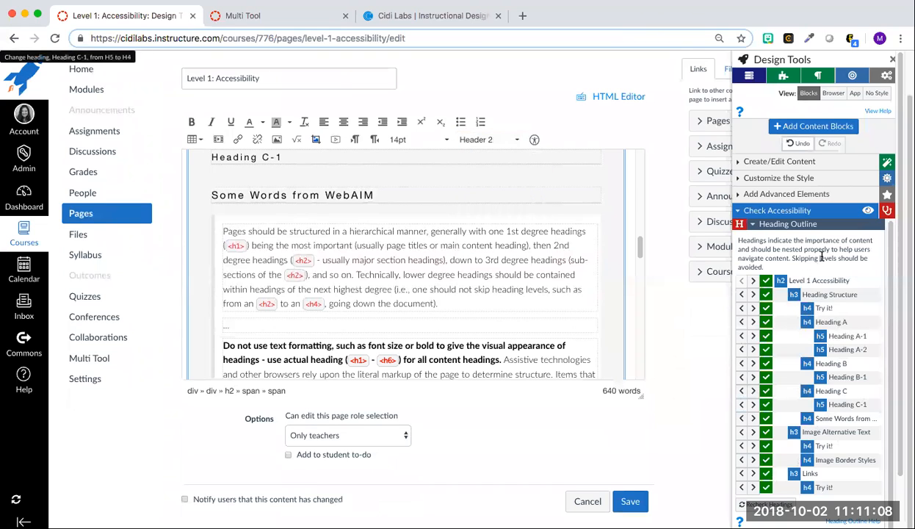
- Try Heading A-1 at level h6, set it back to h5 and locate it on the page from the heading outline
{"action": "left_click", "coordinate": [753, 336]}
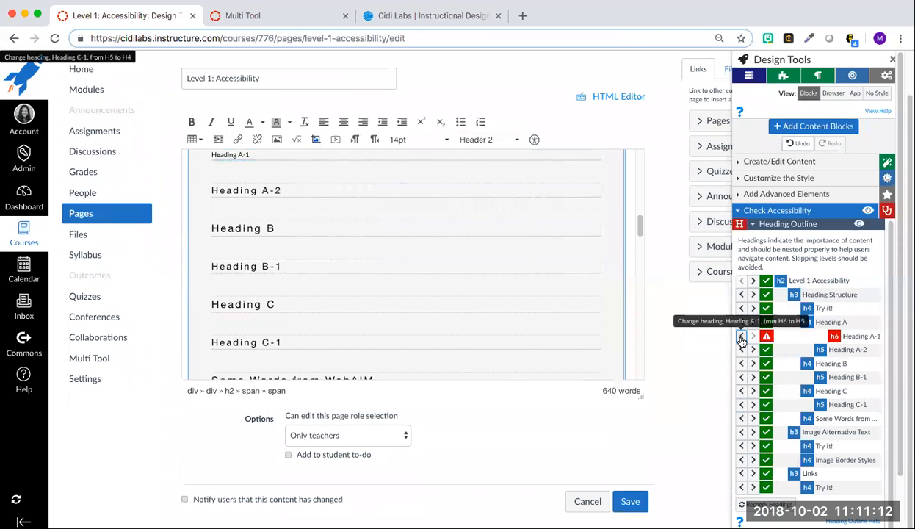
{"action": "left_click", "coordinate": [741, 337]}
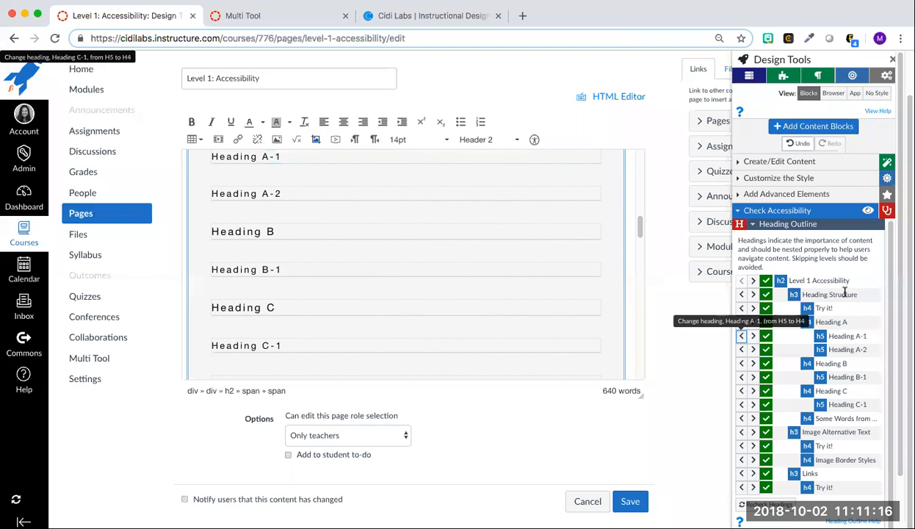
{"action": "left_click", "coordinate": [841, 337]}
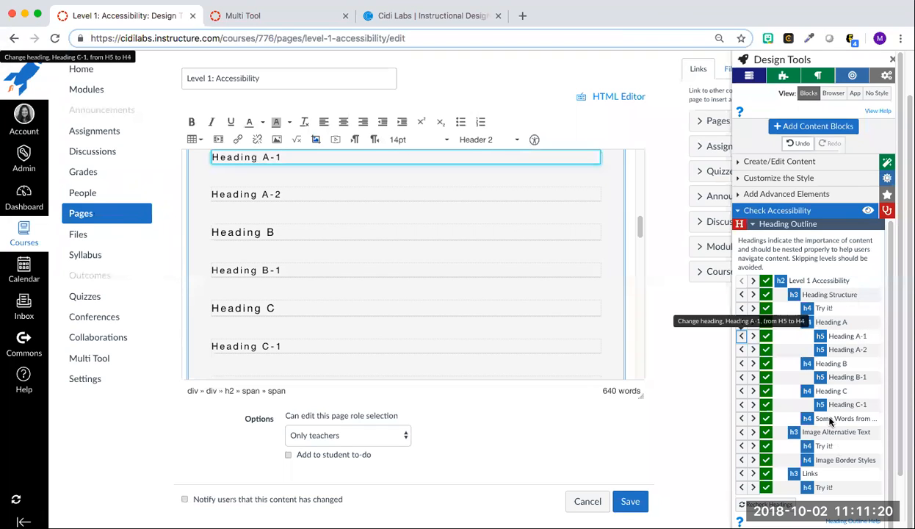
- Open the Image Check and examine the alternative text of the first images, comparing them with the page's image gallery
{"action": "left_click", "coordinate": [753, 226]}
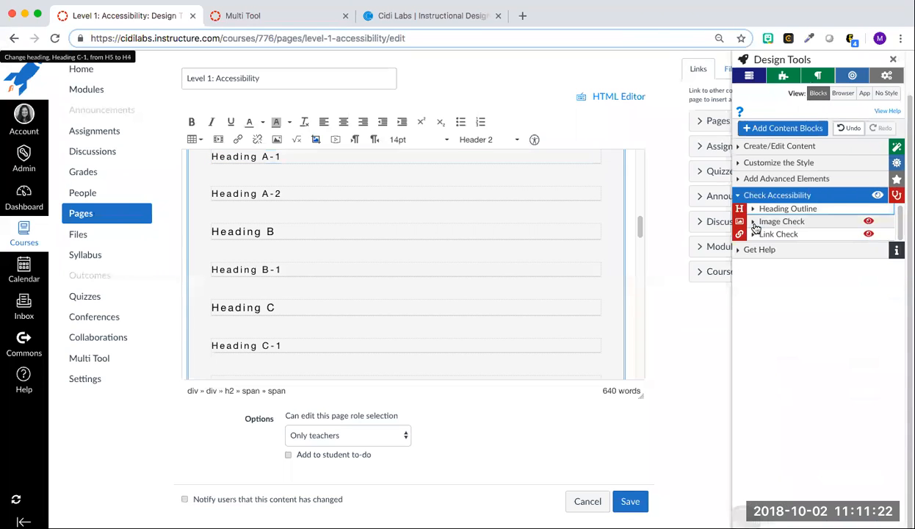
{"action": "left_click", "coordinate": [786, 222]}
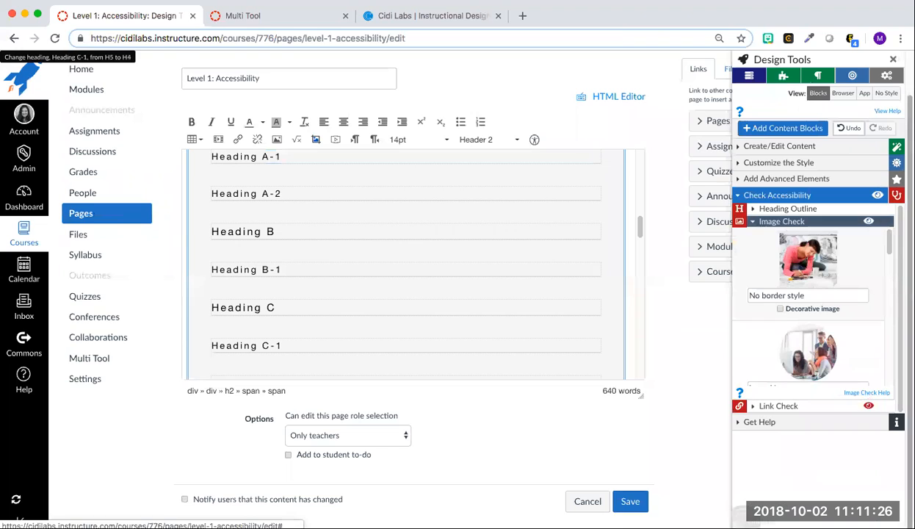
{"action": "scroll", "coordinate": [855, 288], "scroll_direction": "down", "scroll_amount": 1}
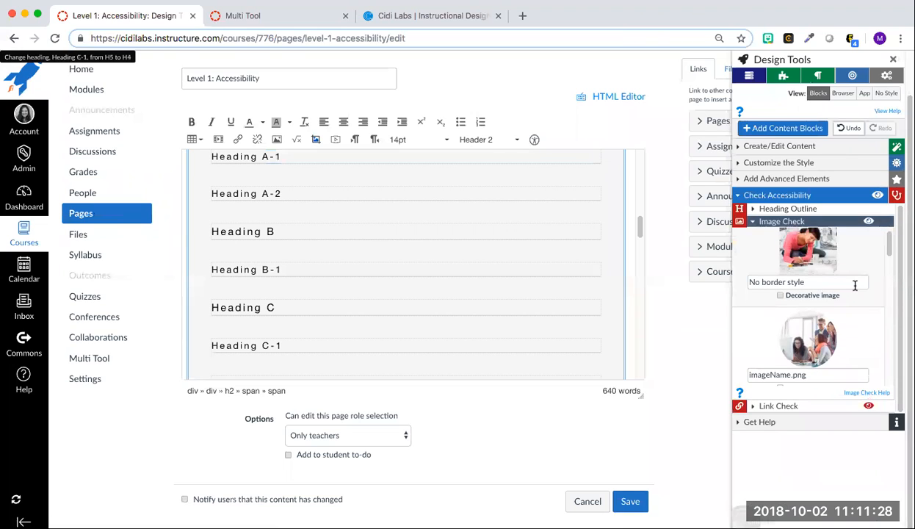
{"action": "scroll", "coordinate": [855, 286], "scroll_direction": "up", "scroll_amount": 1}
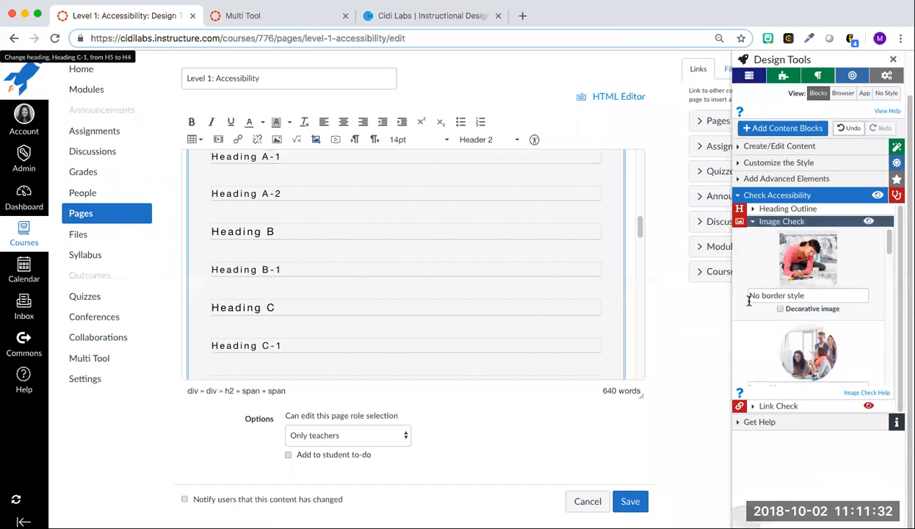
{"action": "scroll", "coordinate": [805, 297], "scroll_direction": "down", "scroll_amount": 3}
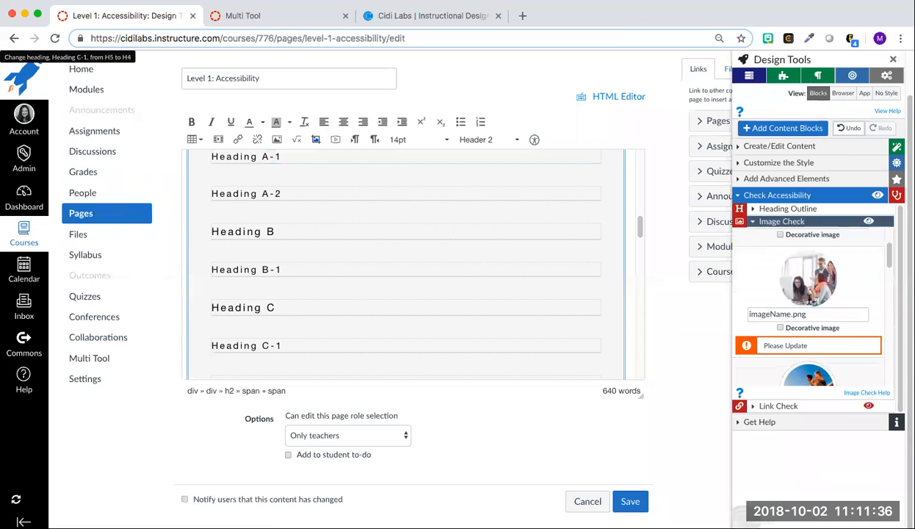
{"action": "scroll", "coordinate": [786, 290], "scroll_direction": "up", "scroll_amount": 3}
{"action": "mouse_move", "coordinate": [783, 297]}
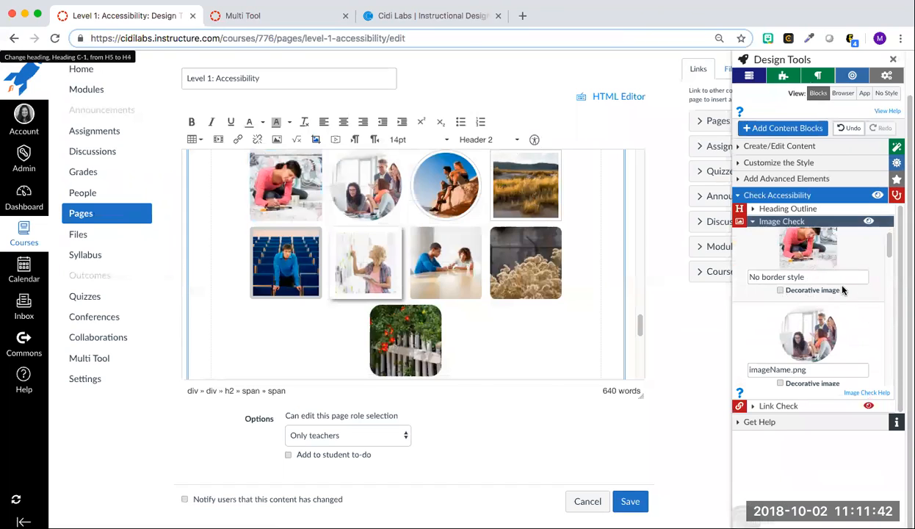
{"action": "scroll", "coordinate": [852, 293], "scroll_direction": "down", "scroll_amount": 1}
{"action": "scroll", "coordinate": [861, 302], "scroll_direction": "down", "scroll_amount": 5}
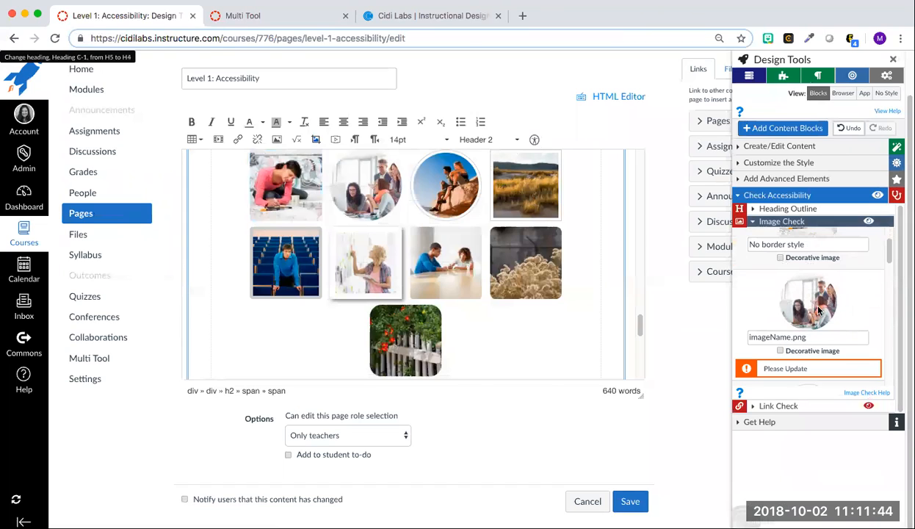
{"action": "scroll", "coordinate": [808, 330], "scroll_direction": "up", "scroll_amount": 2}
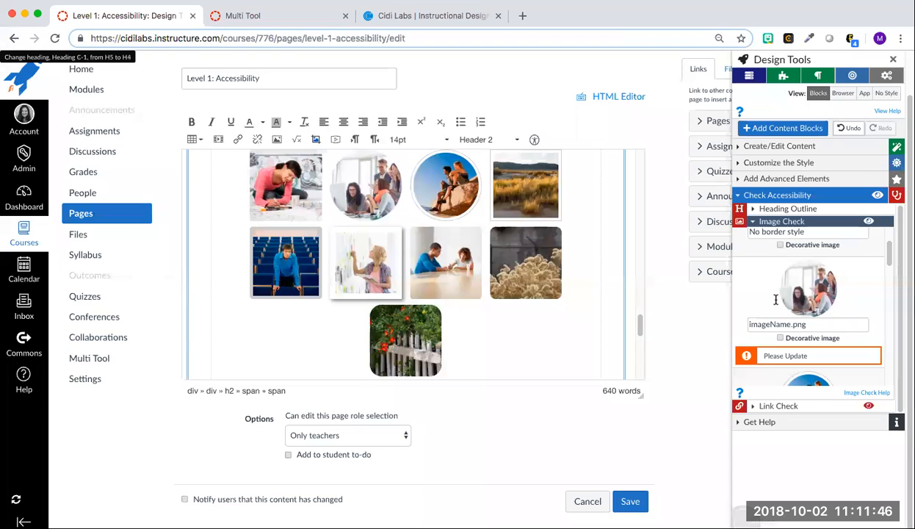
- Replace the alternative text "imageName.png" of the circular group photo with "rounded image"
{"action": "left_click", "coordinate": [817, 324]}
{"action": "left_click_drag", "start_coordinate": [820, 294], "coordinate": [726, 296]}
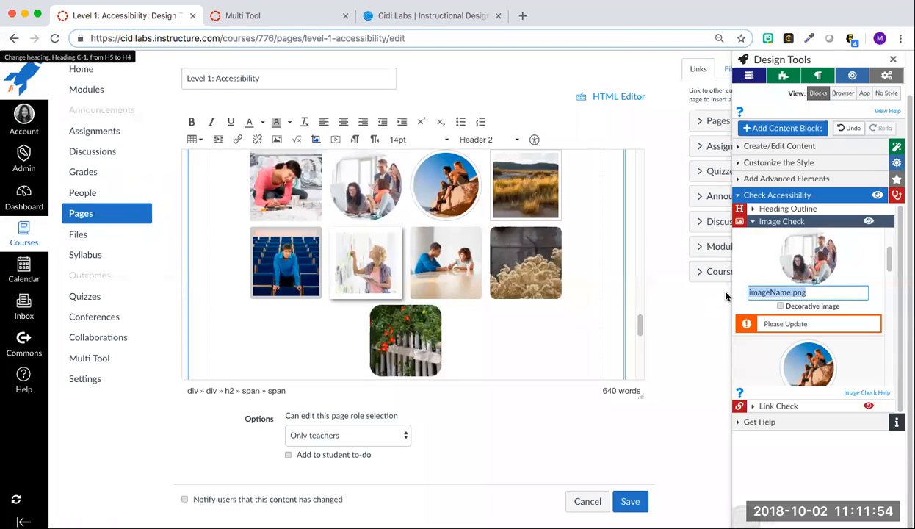
{"action": "type", "text": "roun"}
{"action": "type", "text": "ded image"}
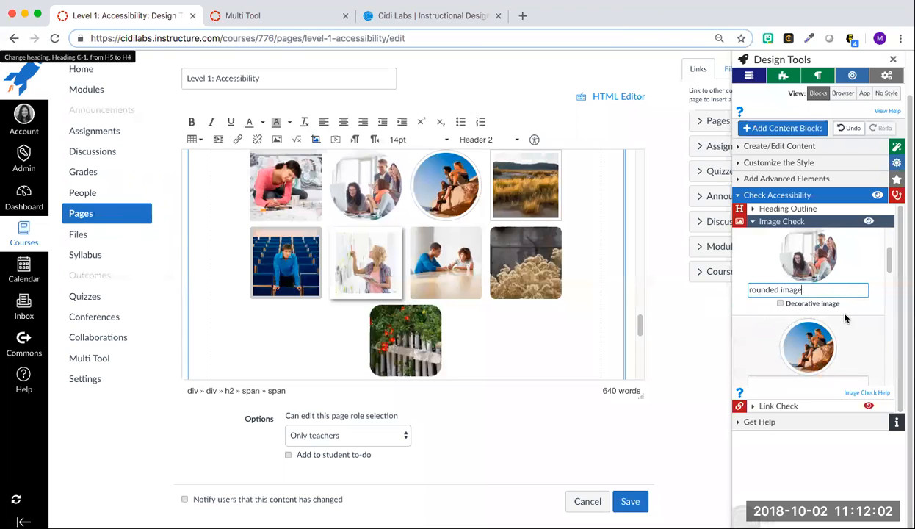
- Review the remaining images in the Image Check, and compare the Link Check list with the page's Links section
{"action": "scroll", "coordinate": [844, 318], "scroll_direction": "down", "scroll_amount": 5}
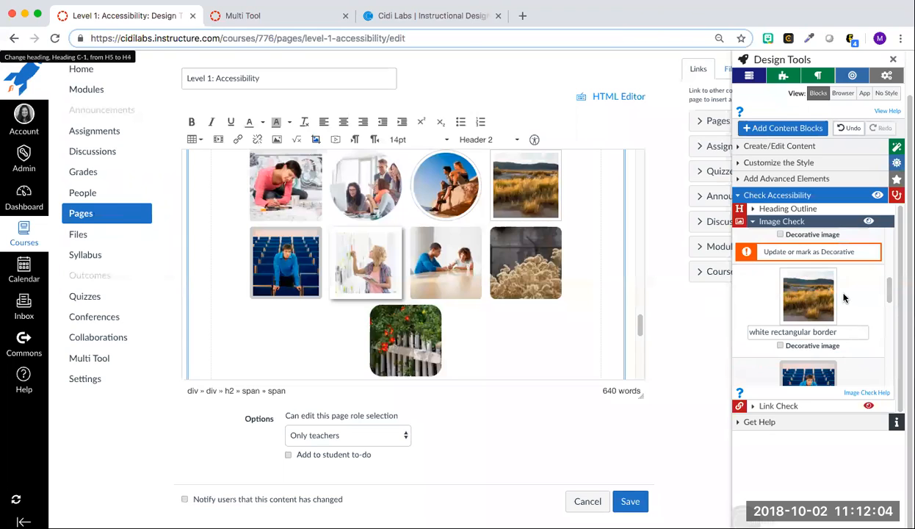
{"action": "scroll", "coordinate": [850, 291], "scroll_direction": "down", "scroll_amount": 3}
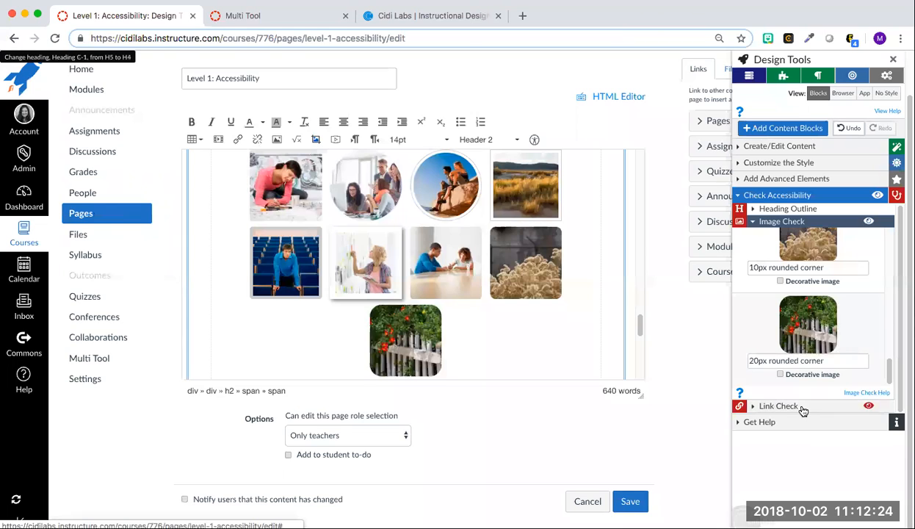
{"action": "left_click", "coordinate": [779, 407]}
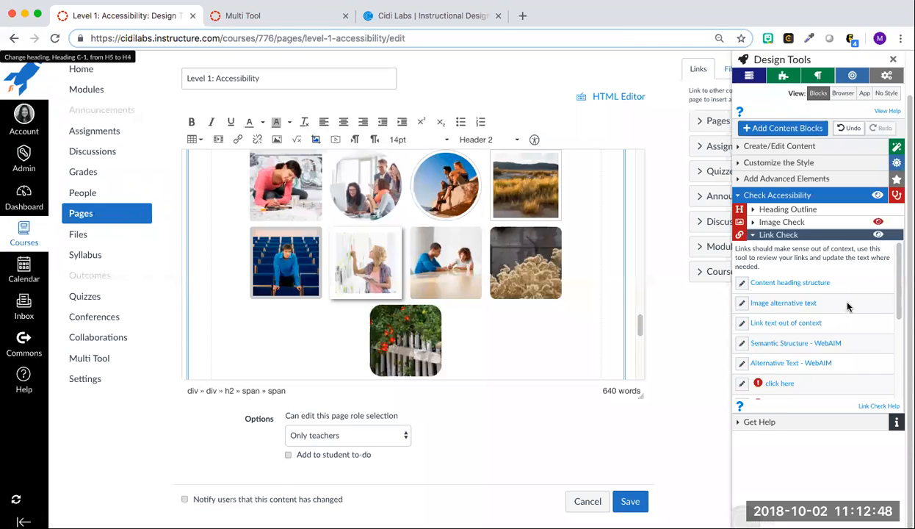
{"action": "scroll", "coordinate": [847, 306], "scroll_direction": "down", "scroll_amount": 1}
{"action": "scroll", "coordinate": [823, 324], "scroll_direction": "down", "scroll_amount": 3}
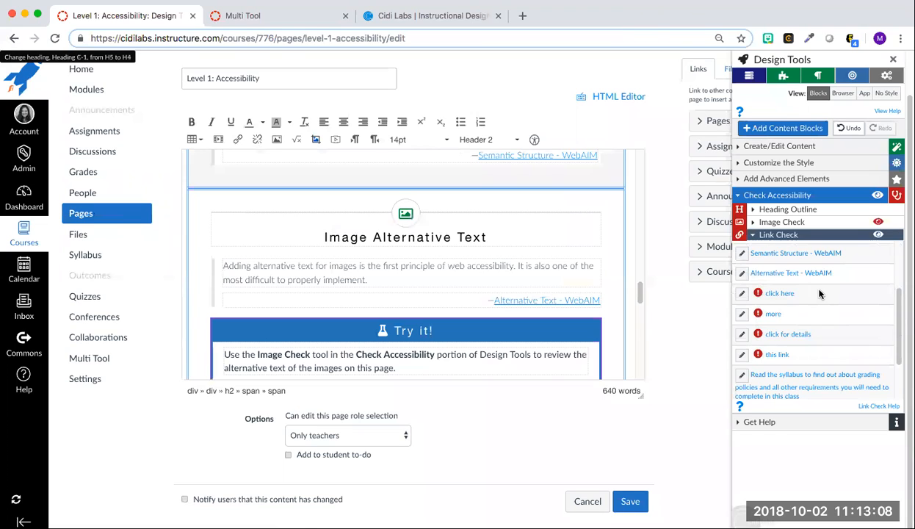
{"action": "scroll", "coordinate": [689, 314], "scroll_direction": "down", "scroll_amount": 10}
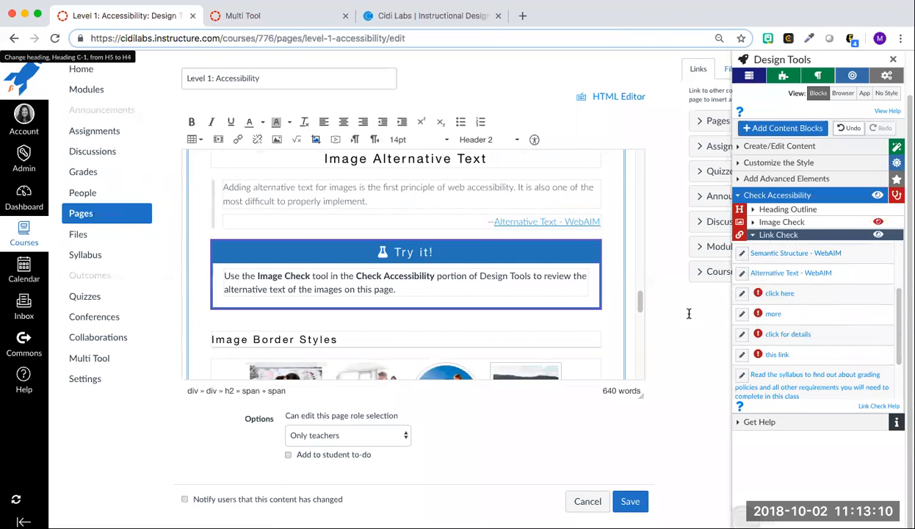
{"action": "scroll", "coordinate": [689, 313], "scroll_direction": "up", "scroll_amount": 1}
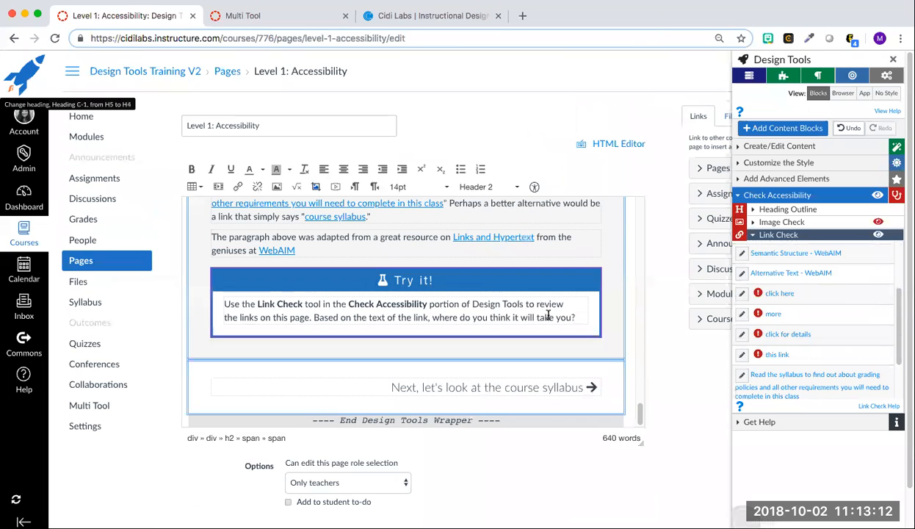
{"action": "scroll", "coordinate": [601, 275], "scroll_direction": "up", "scroll_amount": 3}
{"action": "scroll", "coordinate": [600, 275], "scroll_direction": "down", "scroll_amount": 1}
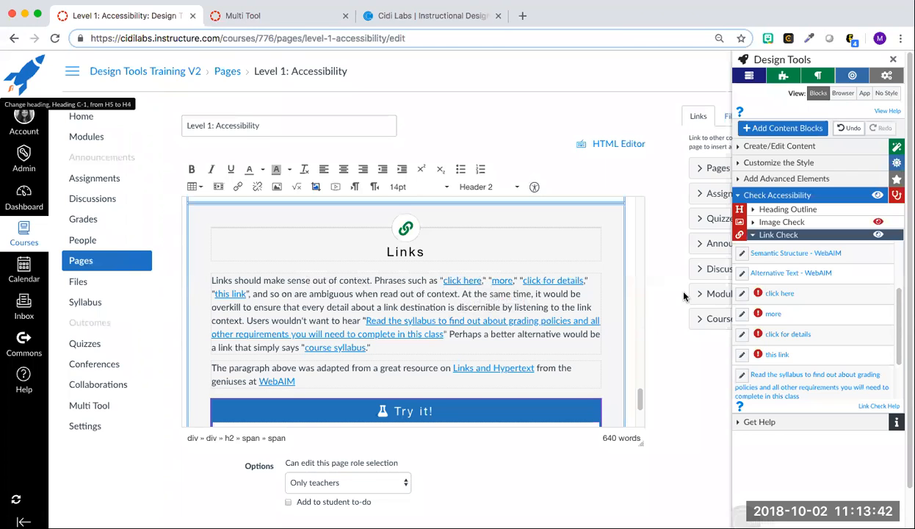
- Change the "click here" link text to "read the syllabus" in the Link Check and cancel the page edits
{"action": "left_click", "coordinate": [741, 294]}
{"action": "left_click_drag", "start_coordinate": [786, 329], "coordinate": [737, 332]}
{"action": "type", "text": "r"}
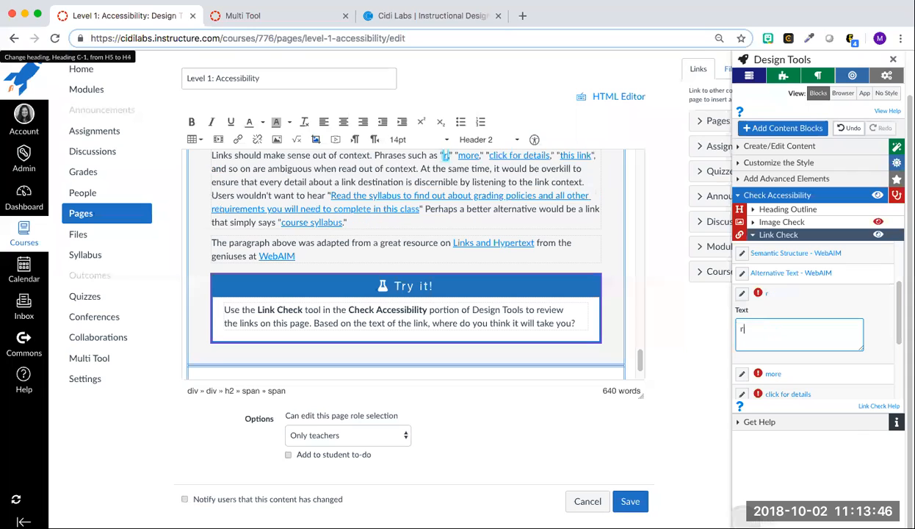
{"action": "type", "text": "easd the syllabus"}
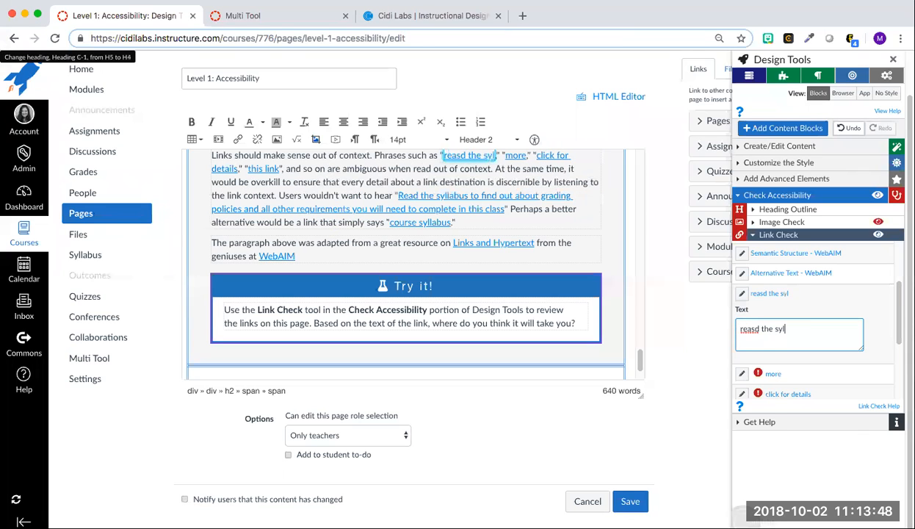
{"action": "right_click", "coordinate": [753, 328]}
{"action": "left_click", "coordinate": [768, 301]}
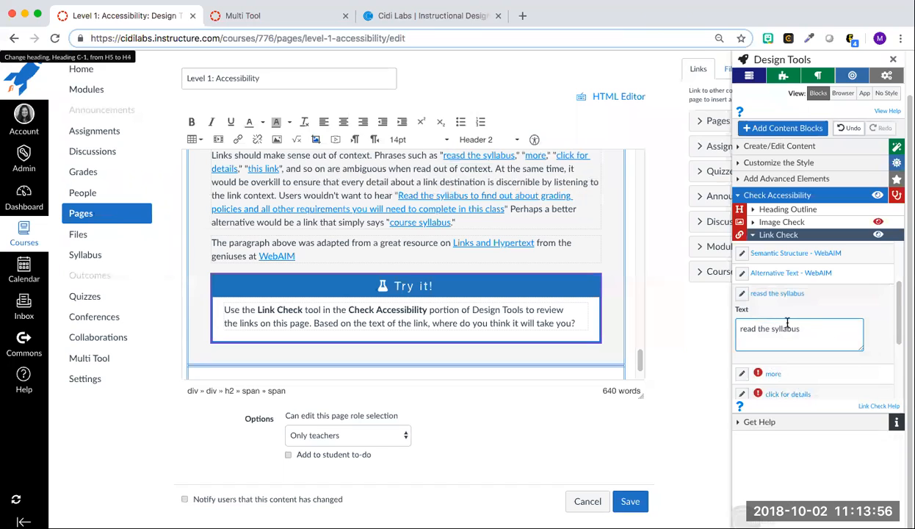
{"action": "scroll", "coordinate": [665, 297], "scroll_direction": "up", "scroll_amount": 1}
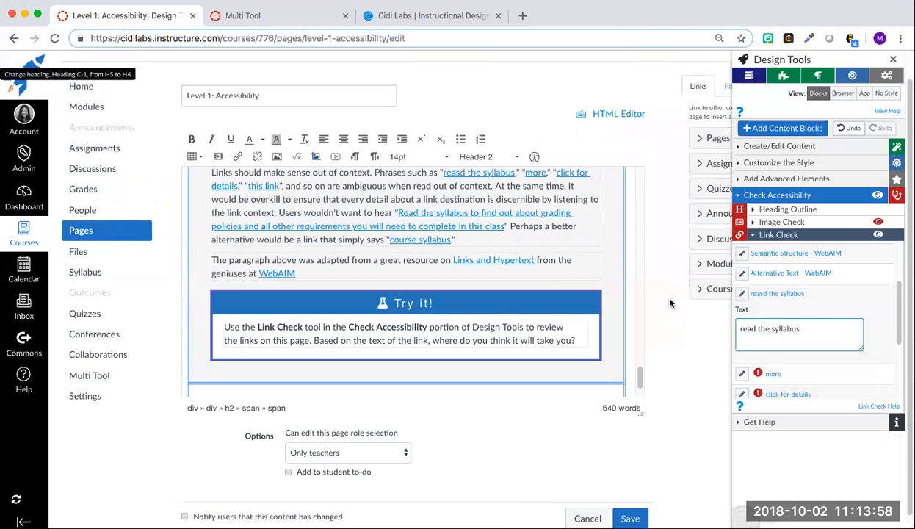
{"action": "left_click", "coordinate": [805, 339]}
{"action": "scroll", "coordinate": [843, 335], "scroll_direction": "down", "scroll_amount": 3}
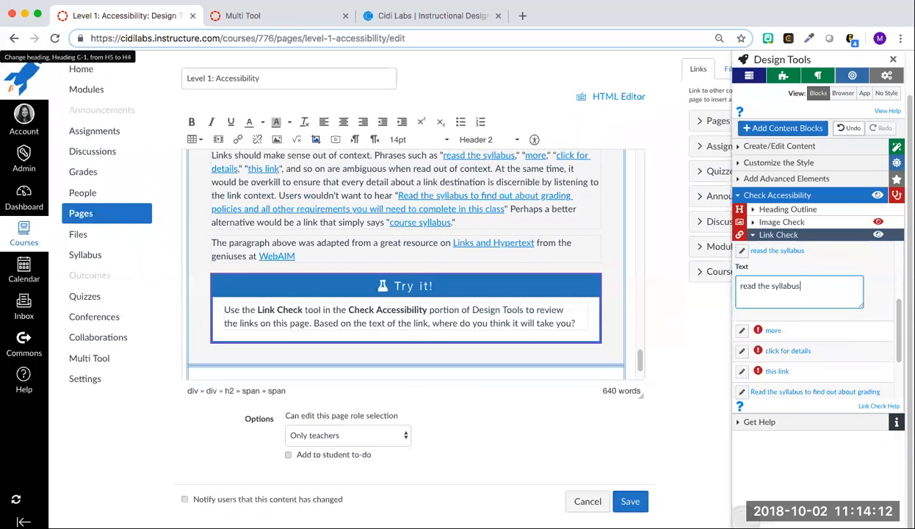
{"action": "left_click", "coordinate": [599, 501]}
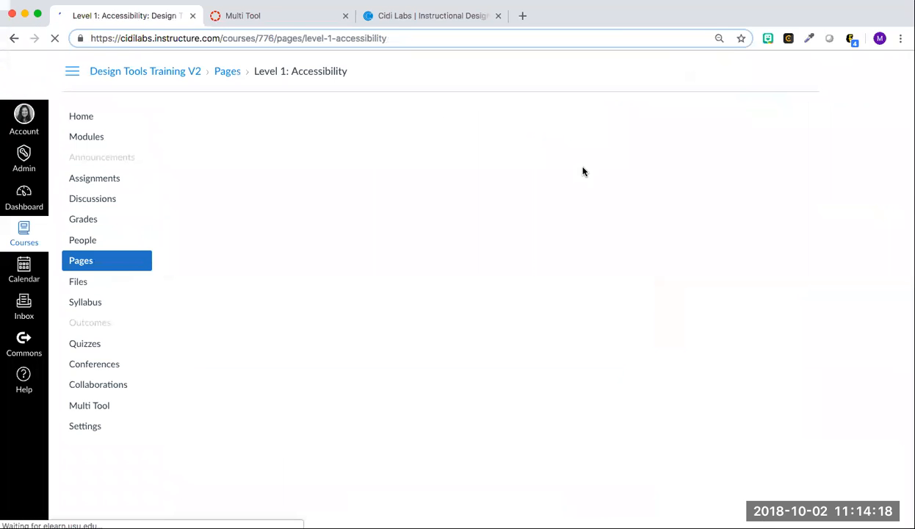
- Go on to the Level 1: The Course Syllabus page and open the course syllabus for editing
{"action": "scroll", "coordinate": [701, 388], "scroll_direction": "down", "scroll_amount": 20}
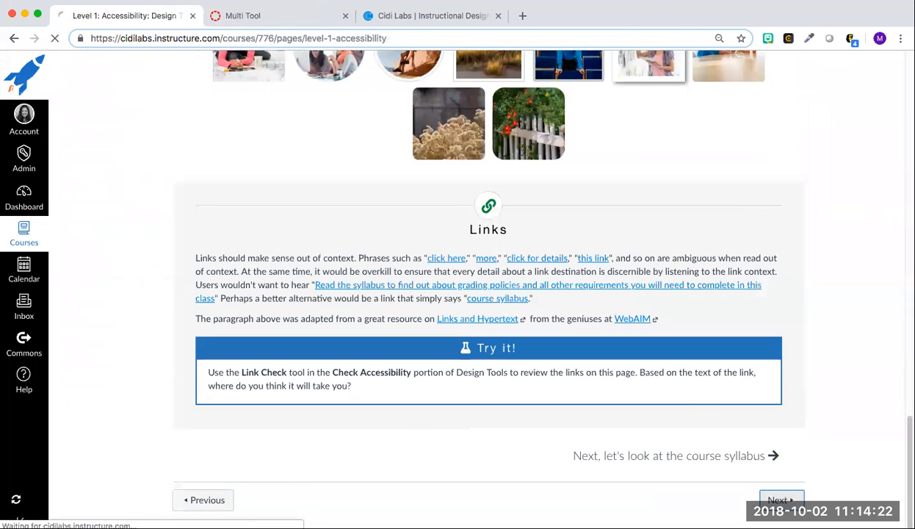
{"action": "left_click", "coordinate": [765, 497]}
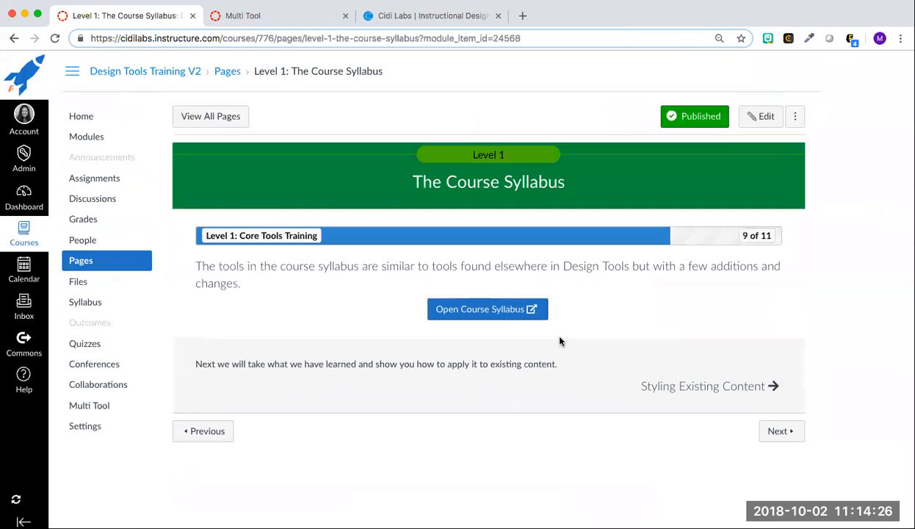
{"action": "left_click", "coordinate": [489, 310]}
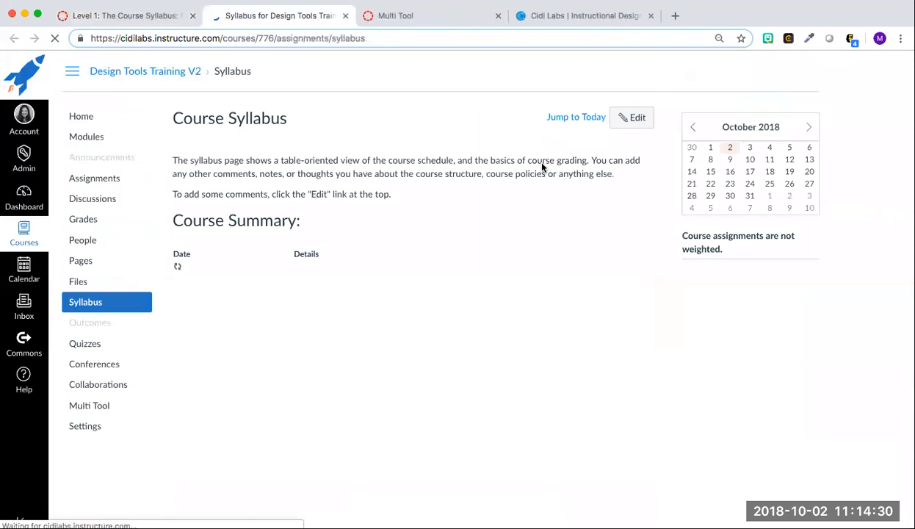
{"action": "left_click", "coordinate": [634, 117]}
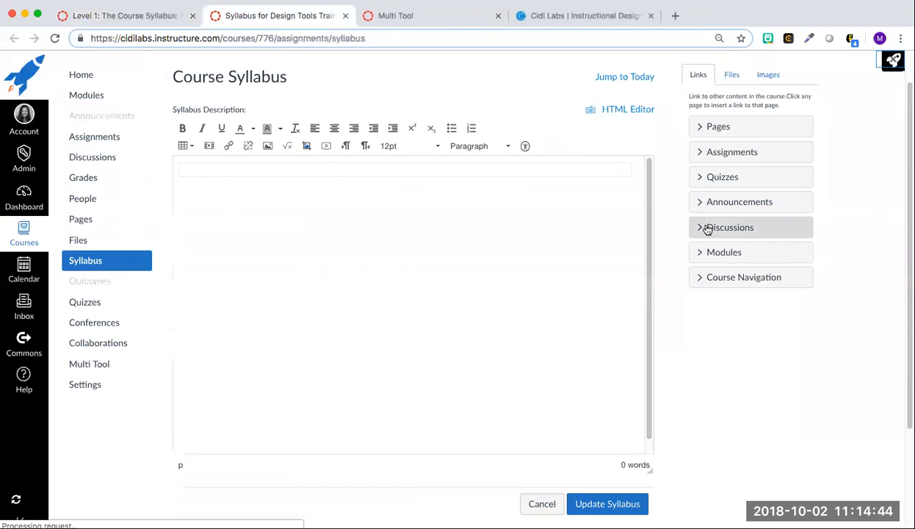
- Apply the Flat Sections 1 theme to the syllabus and add the Course Description, Course Objectives and Canvas Information blocks
{"action": "left_click", "coordinate": [831, 75]}
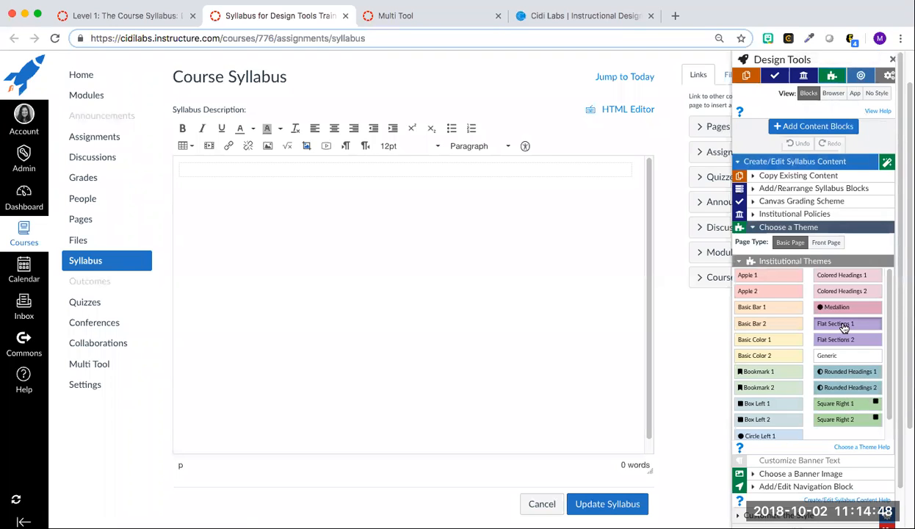
{"action": "left_click", "coordinate": [844, 327]}
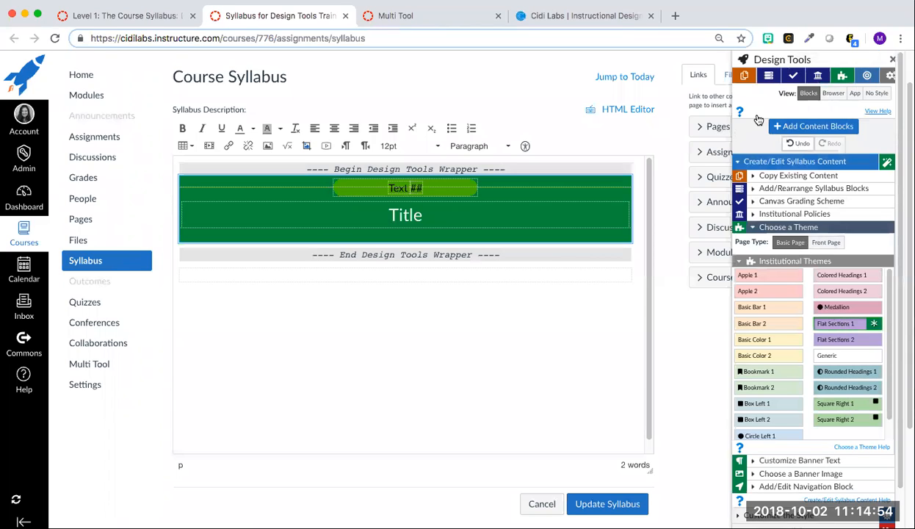
{"action": "left_click", "coordinate": [801, 128]}
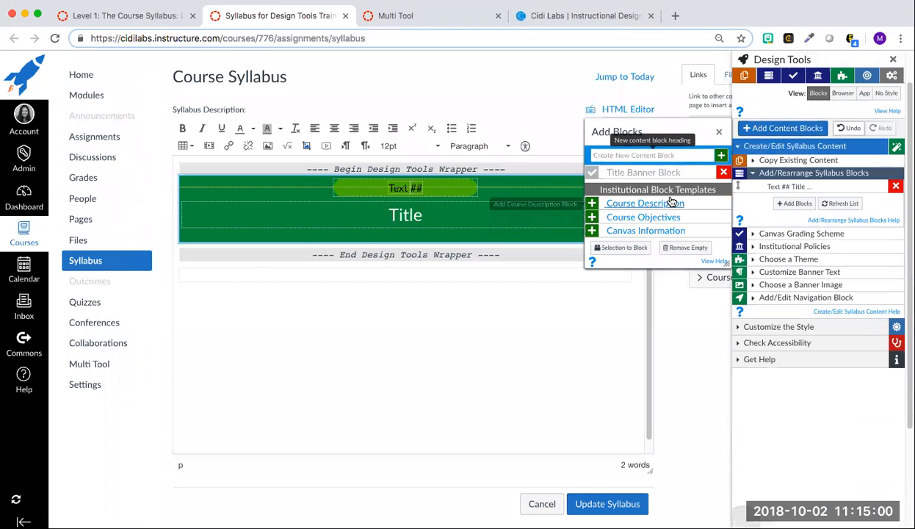
{"action": "left_click", "coordinate": [645, 206]}
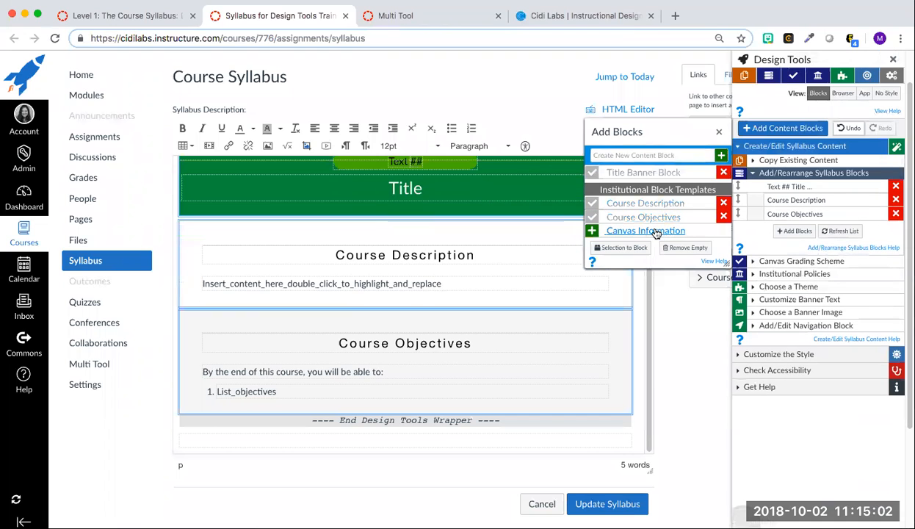
{"action": "left_click", "coordinate": [654, 230]}
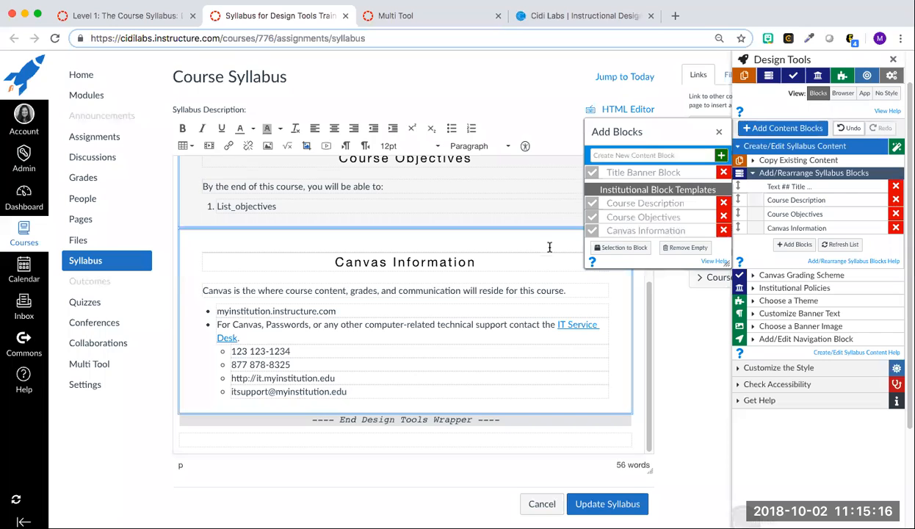
- Finish adding blocks and insert a Grade Scheme block from the Canvas grading scheme into the syllabus
{"action": "scroll", "coordinate": [550, 247], "scroll_direction": "up", "scroll_amount": 5}
{"action": "scroll", "coordinate": [551, 245], "scroll_direction": "up", "scroll_amount": 1}
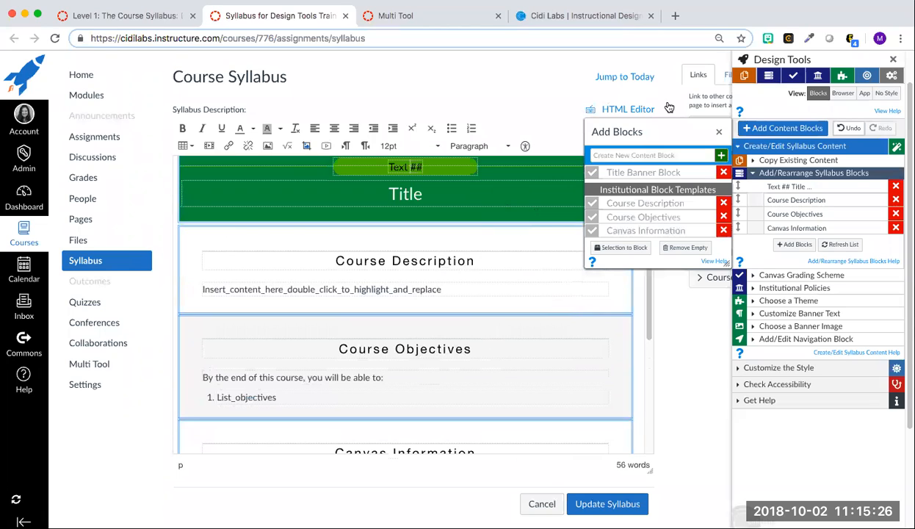
{"action": "left_click", "coordinate": [718, 132]}
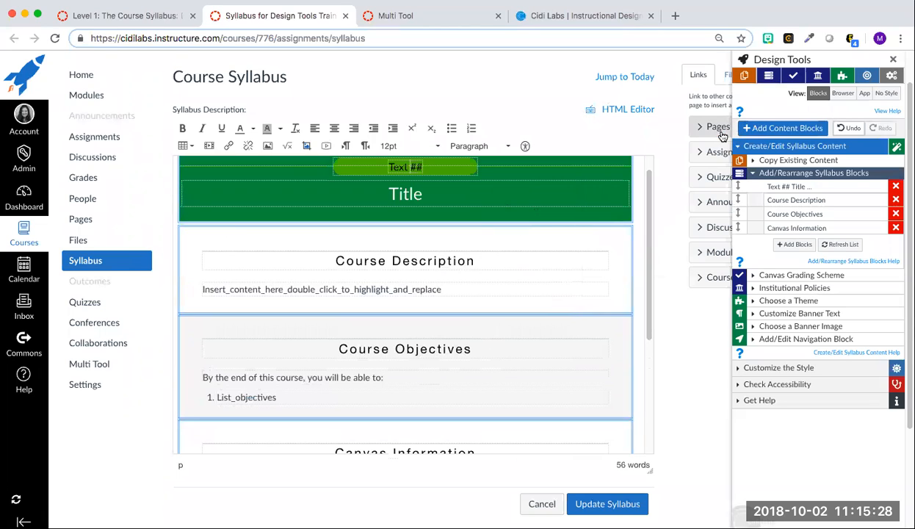
{"action": "left_click", "coordinate": [824, 277]}
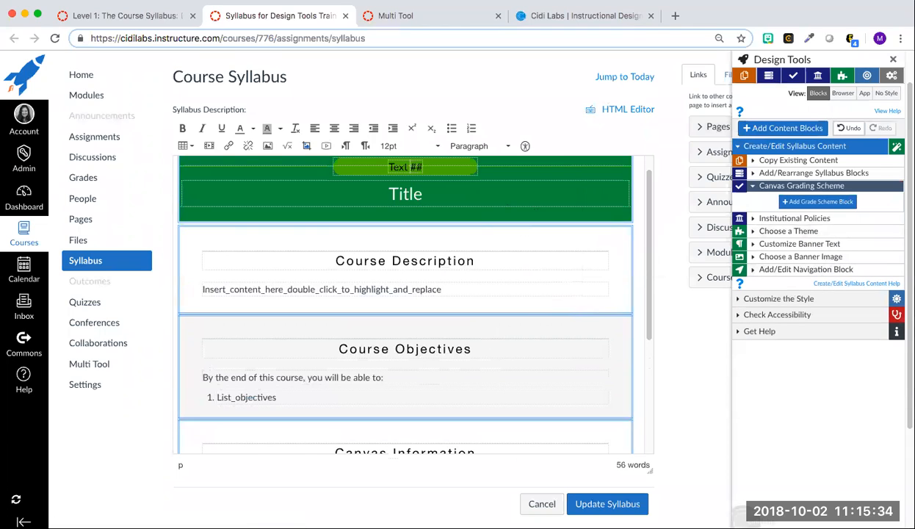
{"action": "left_click", "coordinate": [832, 203]}
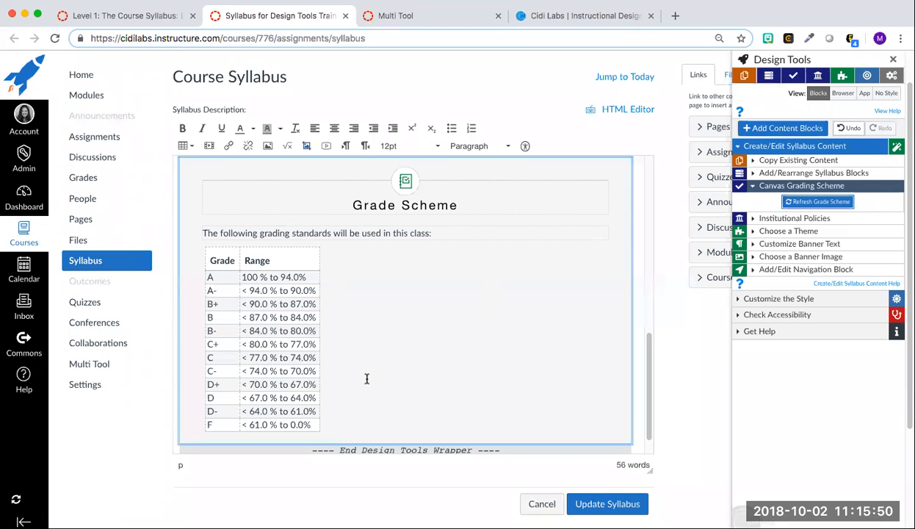
{"action": "scroll", "coordinate": [413, 374], "scroll_direction": "up", "scroll_amount": 5}
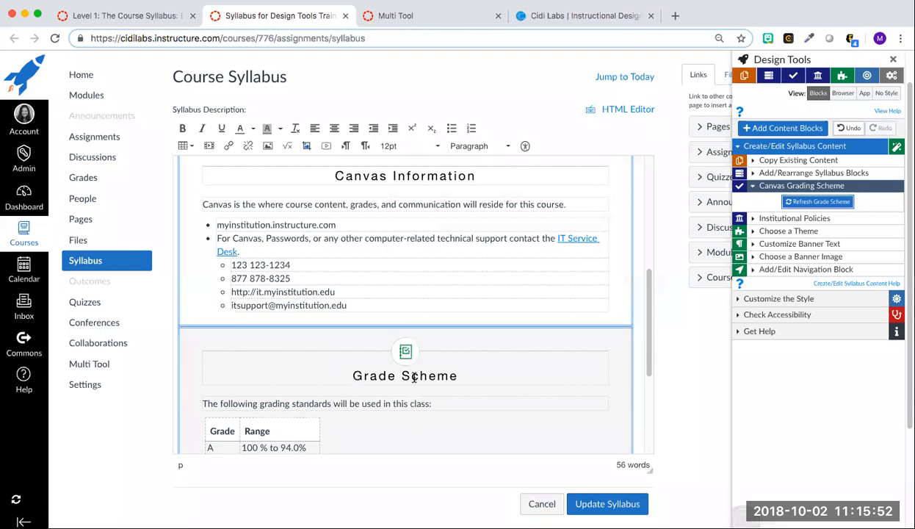
{"action": "scroll", "coordinate": [411, 377], "scroll_direction": "down", "scroll_amount": 4}
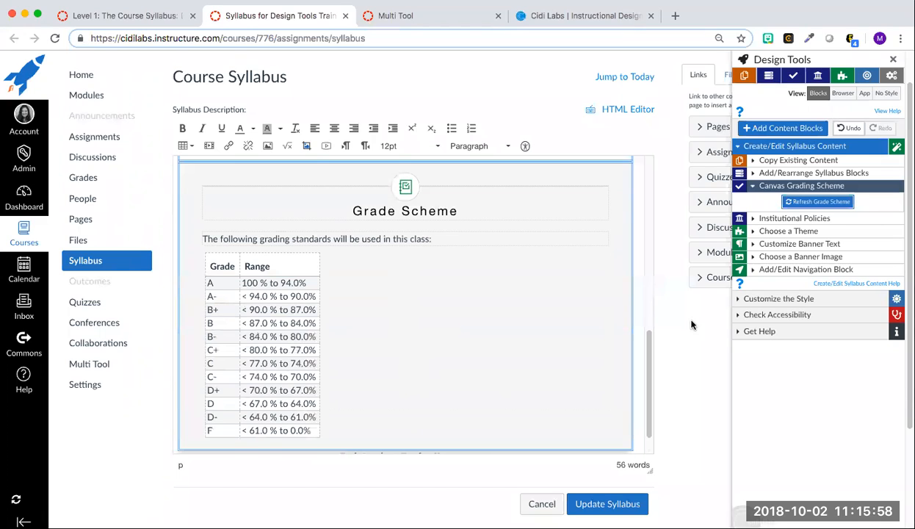
- Add the Example Policies block from the institutional policies to the syllabus and review its locked content
{"action": "left_click", "coordinate": [816, 216]}
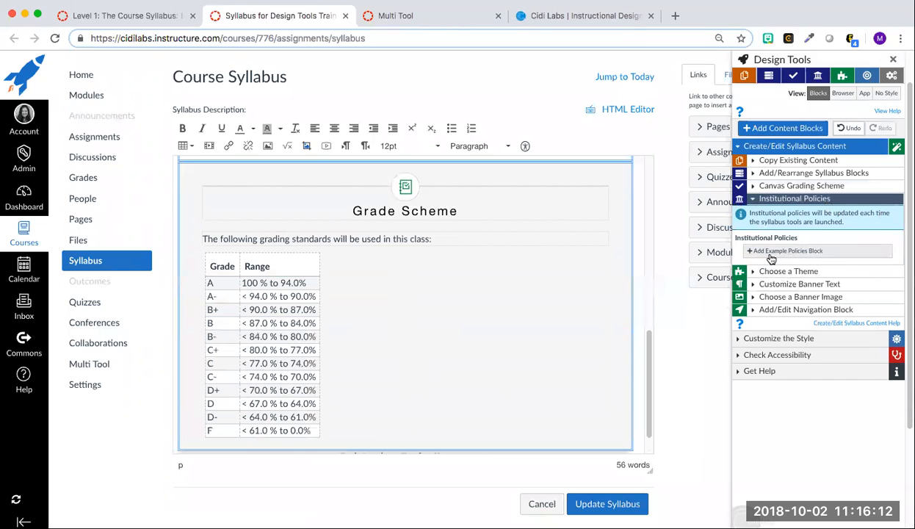
{"action": "left_click", "coordinate": [827, 256]}
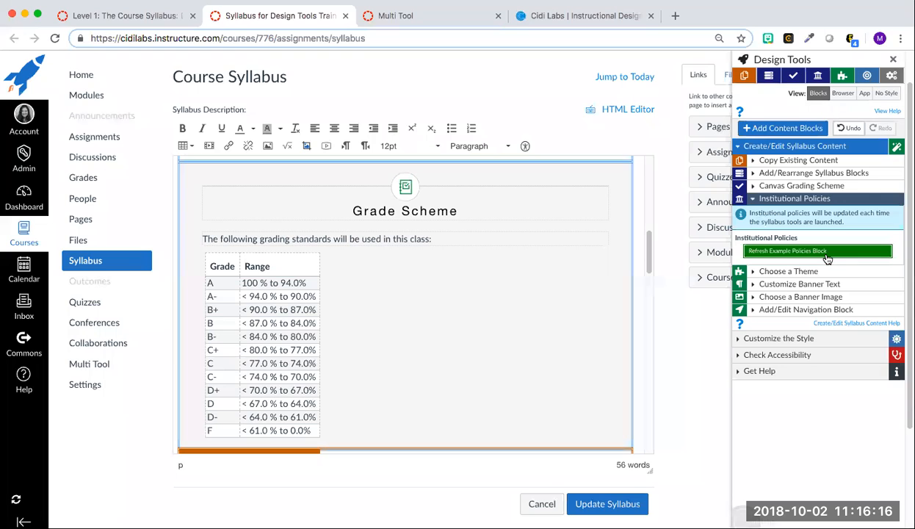
{"action": "scroll", "coordinate": [639, 246], "scroll_direction": "down", "scroll_amount": 3}
{"action": "scroll", "coordinate": [594, 239], "scroll_direction": "down", "scroll_amount": 3}
{"action": "scroll", "coordinate": [594, 243], "scroll_direction": "down", "scroll_amount": 5}
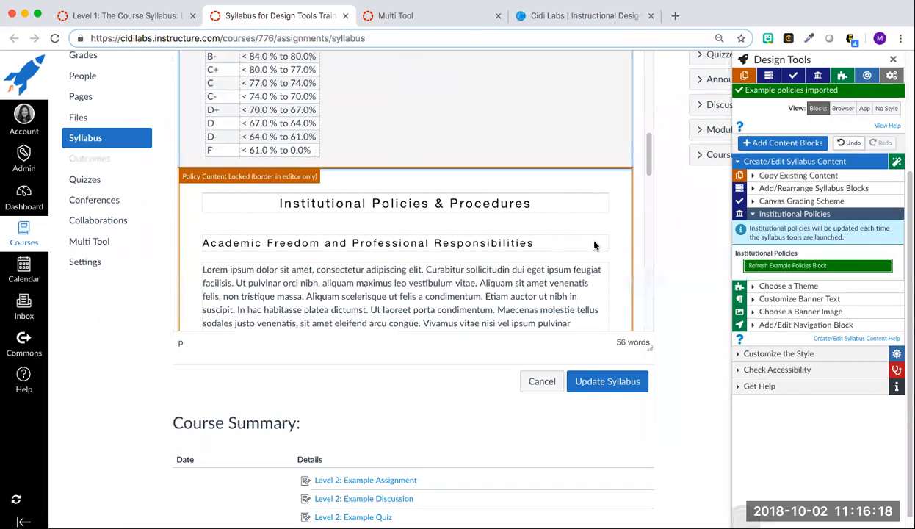
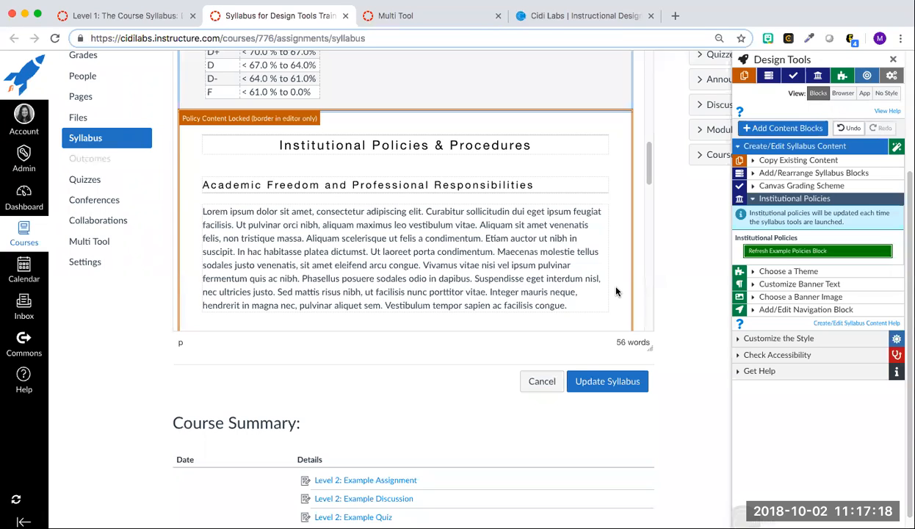
{"action": "scroll", "coordinate": [615, 292], "scroll_direction": "up", "scroll_amount": 1}
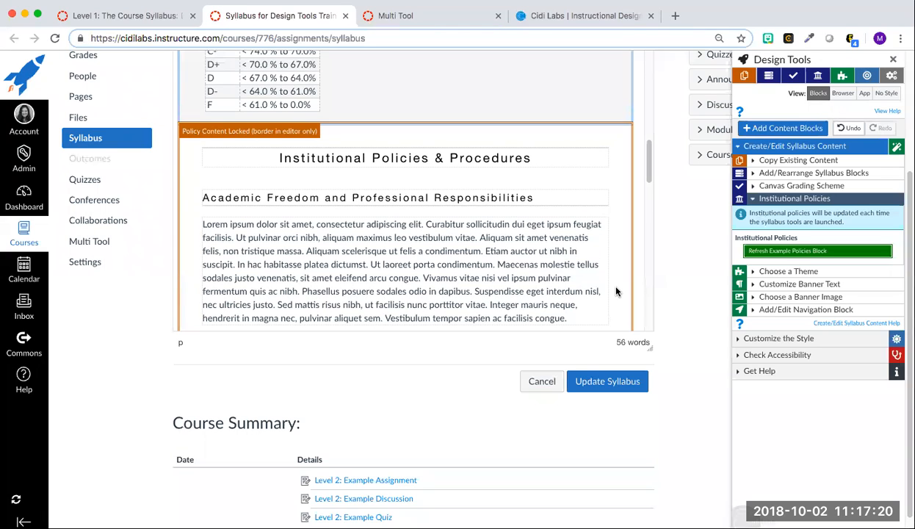
{"action": "scroll", "coordinate": [600, 237], "scroll_direction": "down", "scroll_amount": 3}
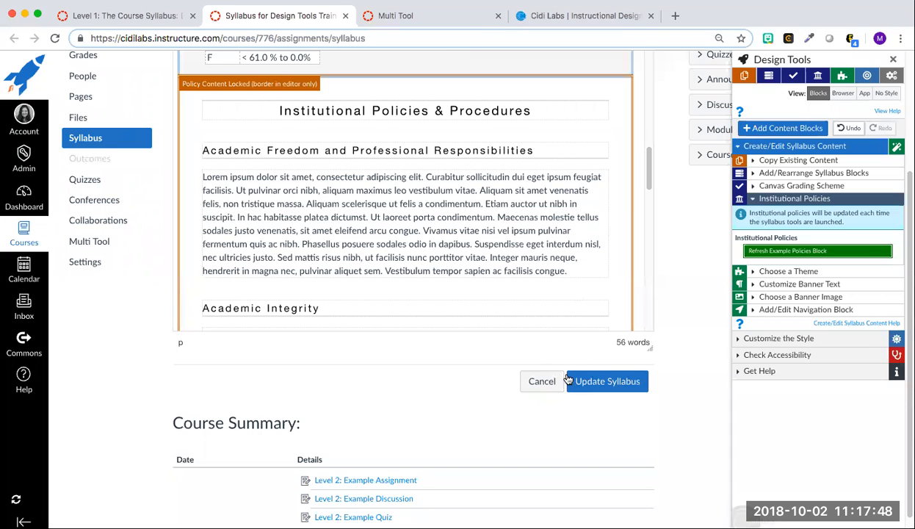
{"action": "scroll", "coordinate": [646, 345], "scroll_direction": "down", "scroll_amount": 1}
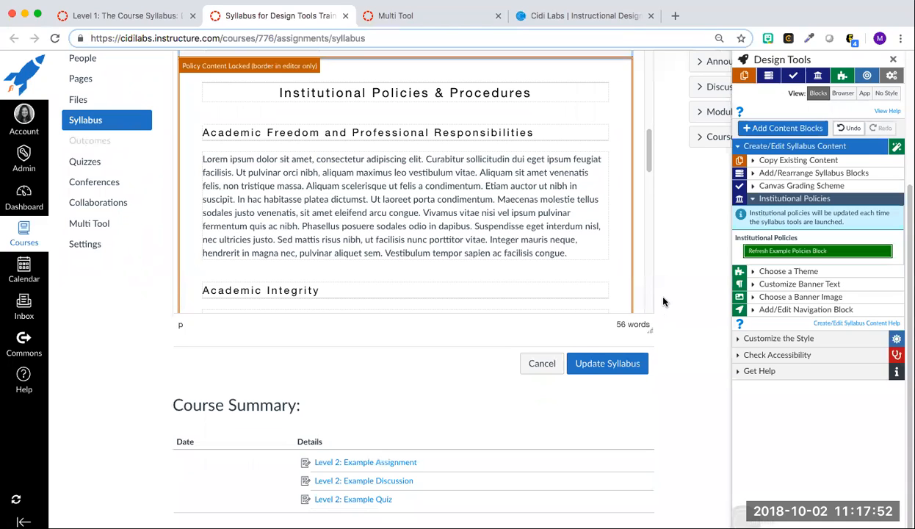
- Cancel the syllabus edits and go on from the Level 1: The Course Syllabus page to the Styling Existing Content page
{"action": "left_click", "coordinate": [544, 364]}
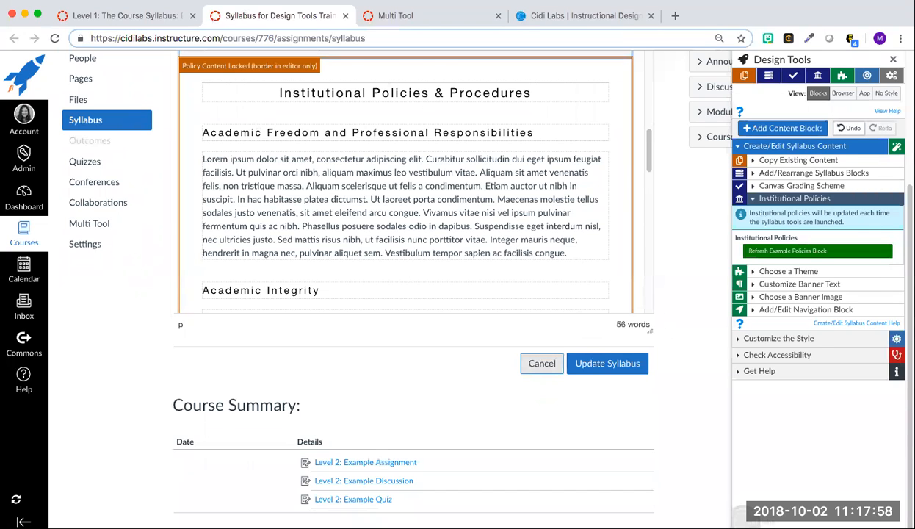
{"action": "left_click", "coordinate": [156, 16]}
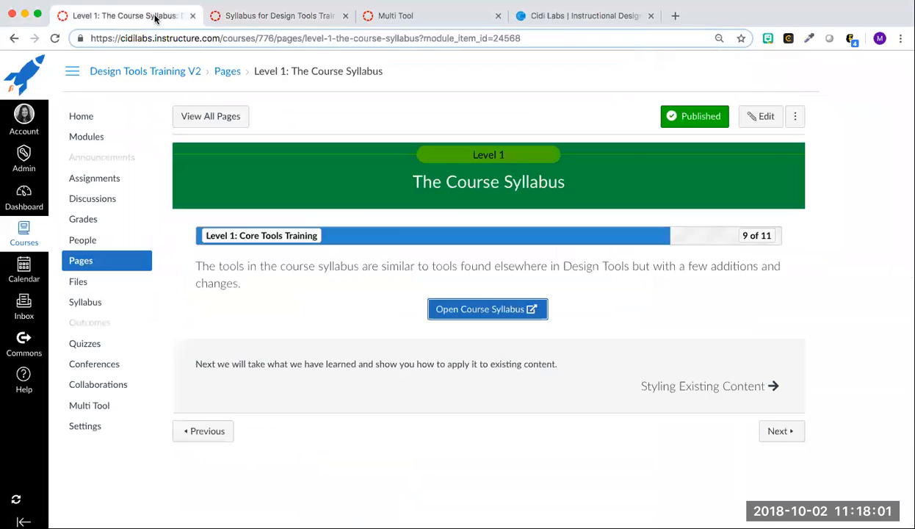
{"action": "left_click", "coordinate": [781, 432]}
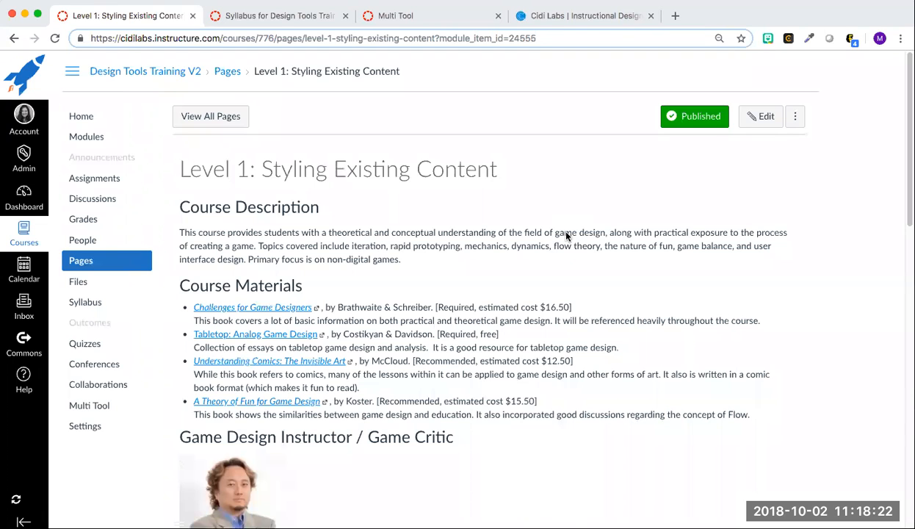
- Look through the page's existing content, open it for editing and apply the Flat Sections 1 theme
{"action": "scroll", "coordinate": [566, 235], "scroll_direction": "down", "scroll_amount": 2}
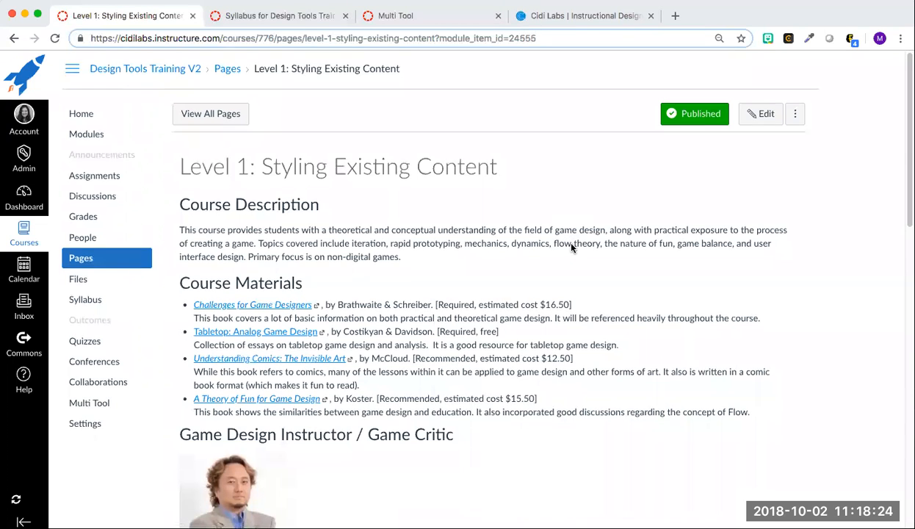
{"action": "scroll", "coordinate": [572, 248], "scroll_direction": "down", "scroll_amount": 4}
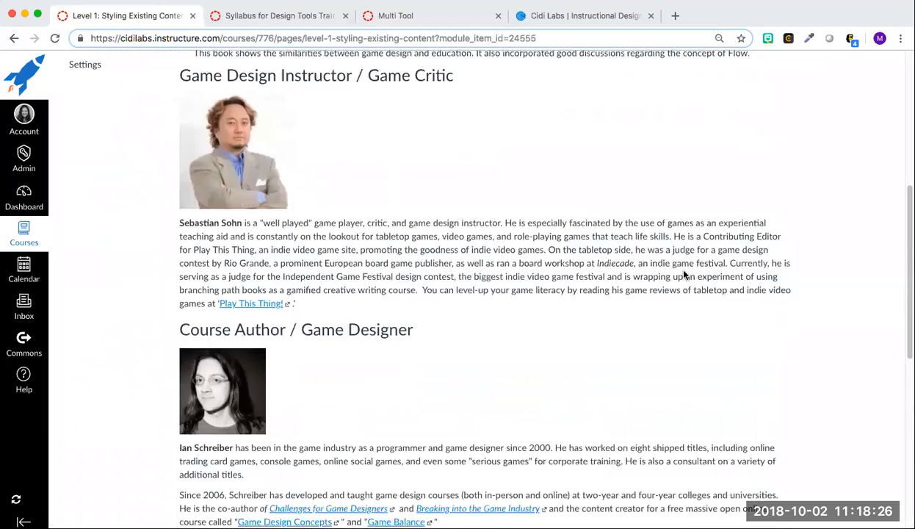
{"action": "scroll", "coordinate": [665, 263], "scroll_direction": "down", "scroll_amount": 3}
{"action": "scroll", "coordinate": [650, 349], "scroll_direction": "down", "scroll_amount": 5}
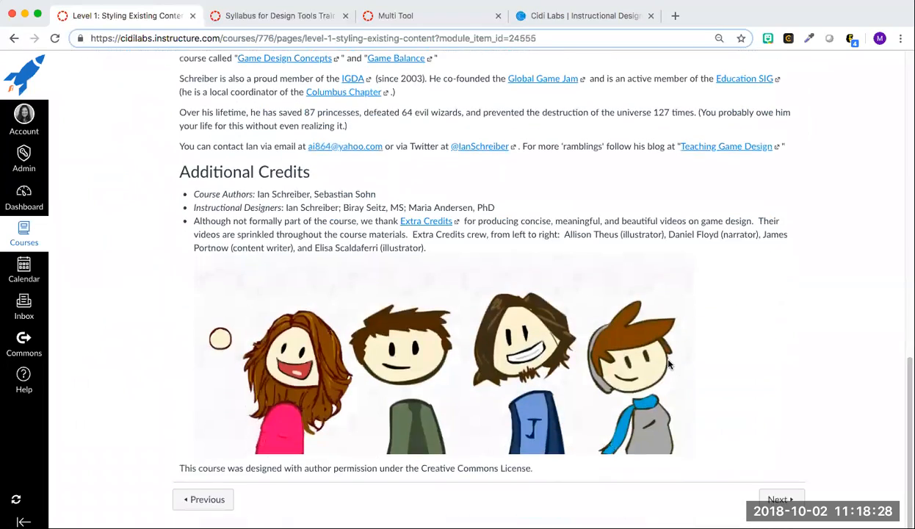
{"action": "scroll", "coordinate": [670, 356], "scroll_direction": "up", "scroll_amount": 15}
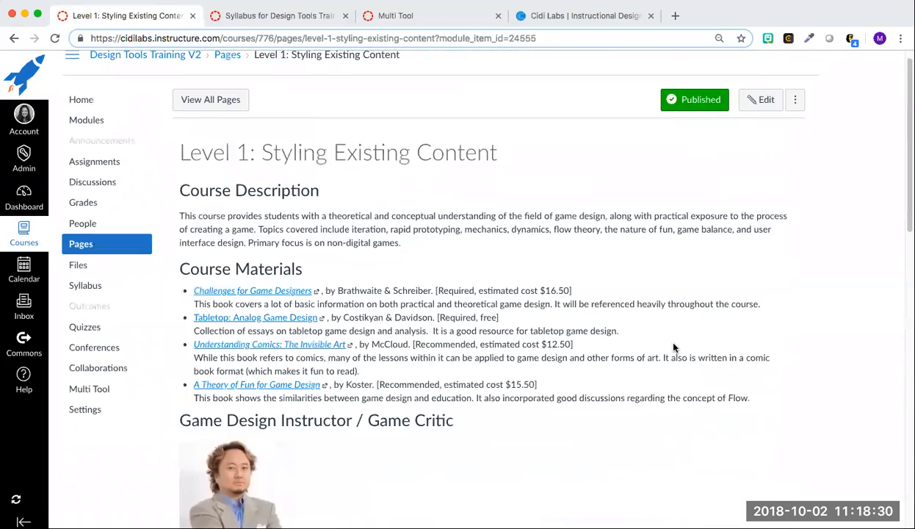
{"action": "left_click", "coordinate": [768, 103]}
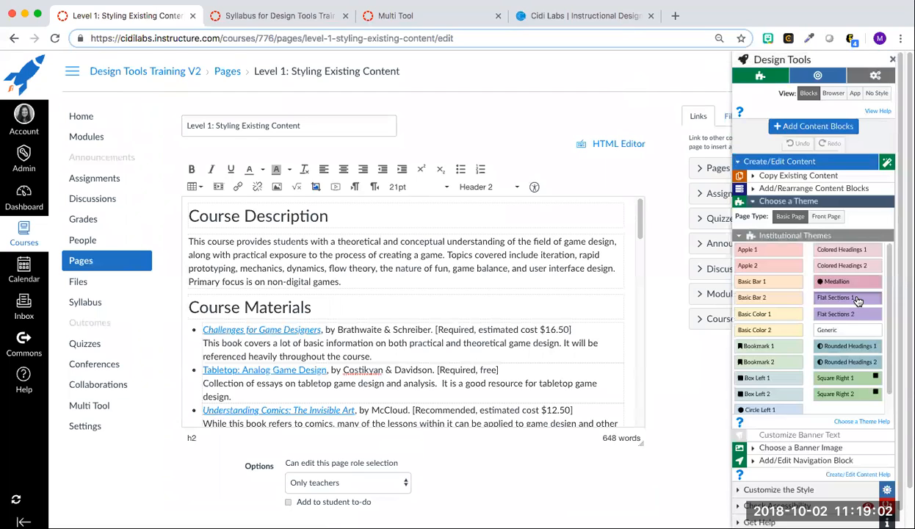
{"action": "left_click", "coordinate": [858, 300]}
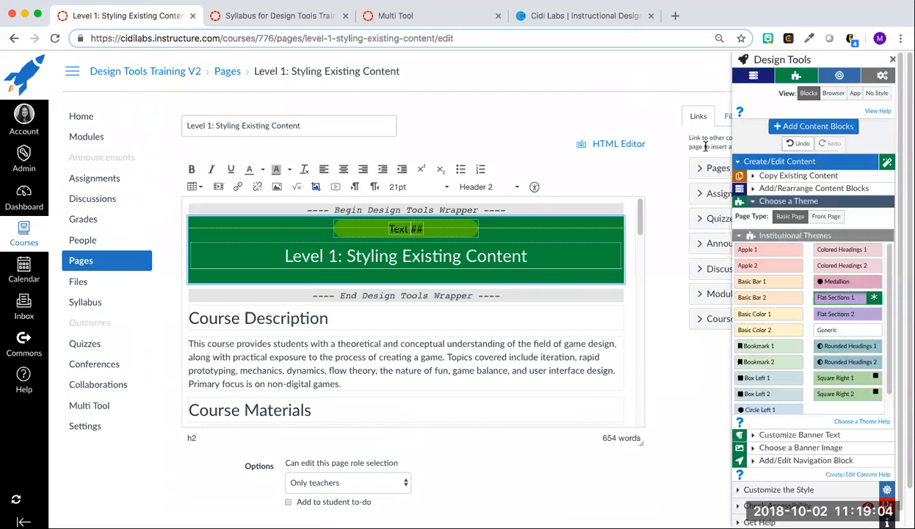
- Turn the Course Description heading and its paragraph into a content block
{"action": "left_click", "coordinate": [807, 127]}
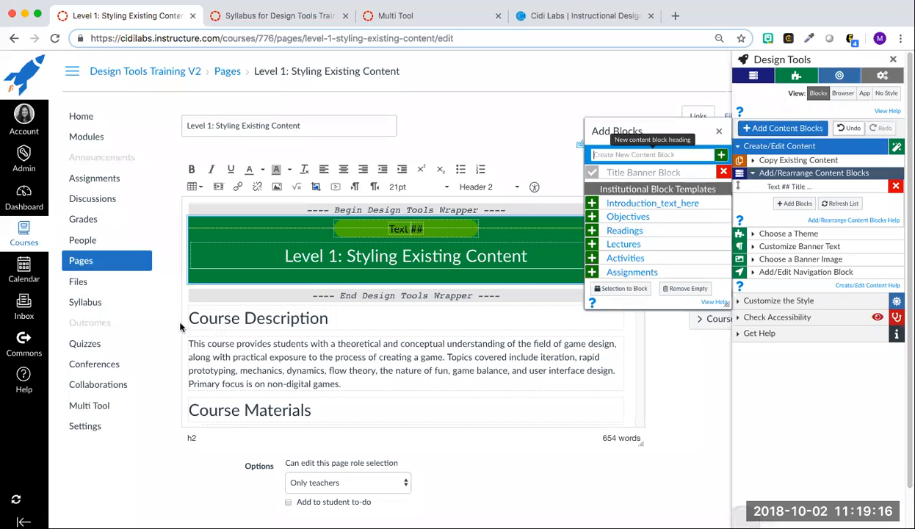
{"action": "left_click_drag", "start_coordinate": [190, 317], "coordinate": [351, 389]}
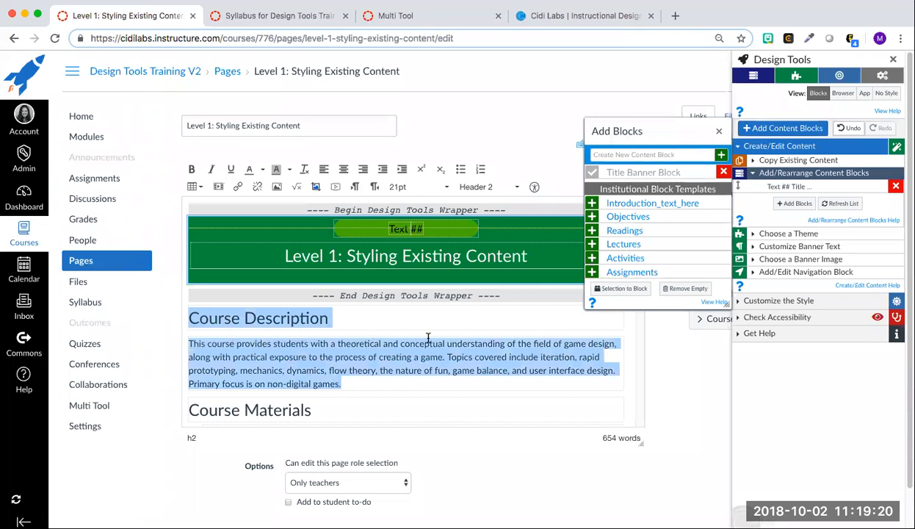
{"action": "left_click", "coordinate": [630, 289]}
- Turn the Course Materials heading and its book list into a content block
{"action": "scroll", "coordinate": [277, 240], "scroll_direction": "down", "scroll_amount": 1}
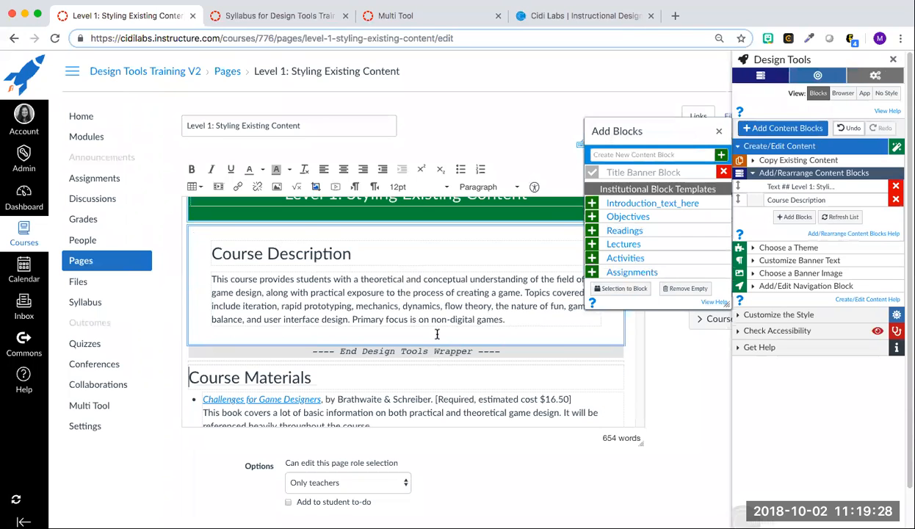
{"action": "scroll", "coordinate": [367, 354], "scroll_direction": "down", "scroll_amount": 1}
{"action": "scroll", "coordinate": [327, 356], "scroll_direction": "down", "scroll_amount": 2}
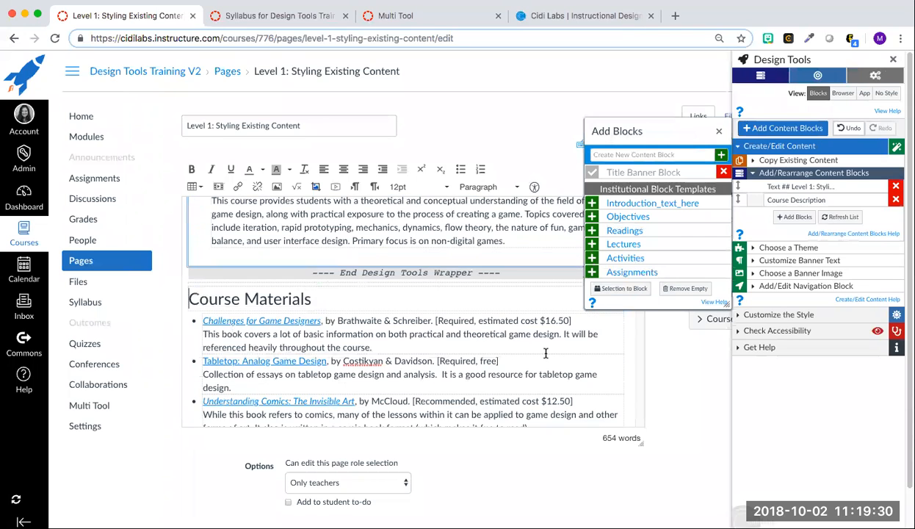
{"action": "scroll", "coordinate": [510, 359], "scroll_direction": "down", "scroll_amount": 2}
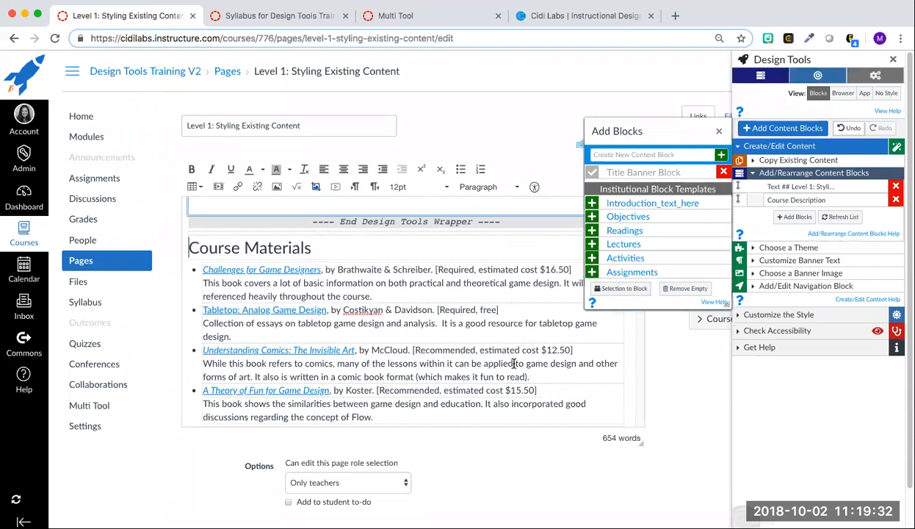
{"action": "scroll", "coordinate": [501, 354], "scroll_direction": "down", "scroll_amount": 2}
{"action": "left_click", "coordinate": [395, 341], "text": "shift"}
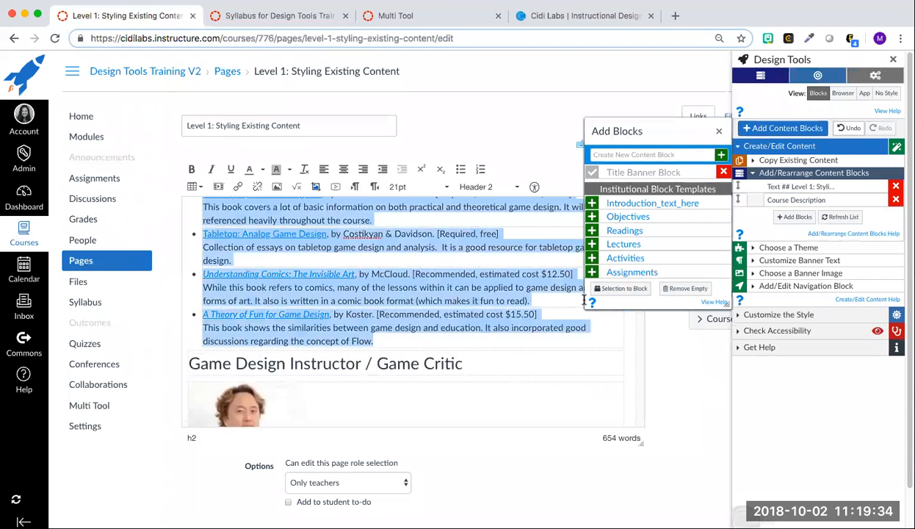
- Turn the Game Design Instructor / Game Critic and the Course Author / Game Designer sections into separate content blocks
{"action": "scroll", "coordinate": [421, 275], "scroll_direction": "down", "scroll_amount": 5}
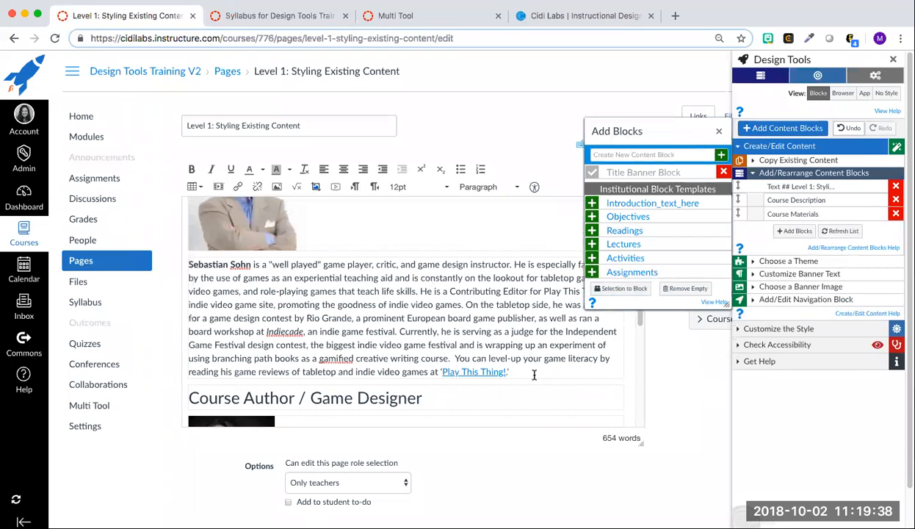
{"action": "left_click", "coordinate": [521, 366], "text": "shift"}
{"action": "left_click", "coordinate": [623, 289]}
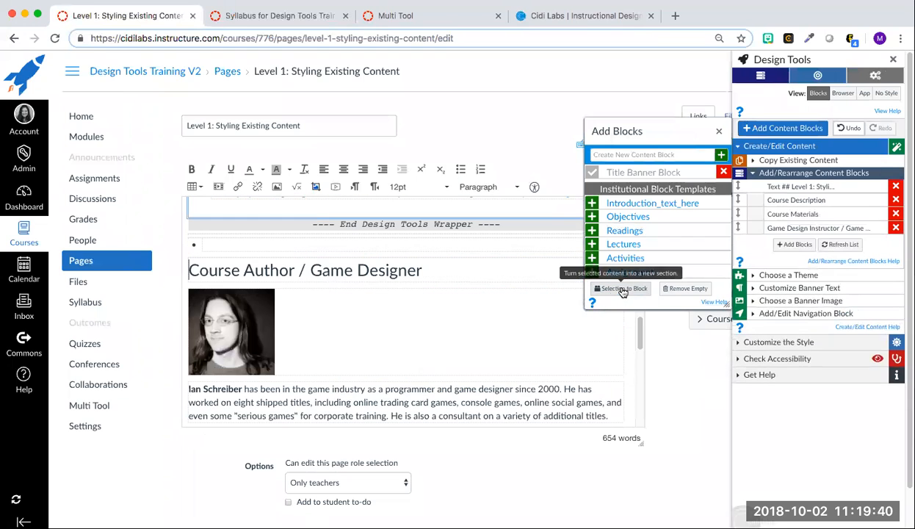
{"action": "scroll", "coordinate": [515, 312], "scroll_direction": "down", "scroll_amount": 3}
{"action": "scroll", "coordinate": [515, 312], "scroll_direction": "down", "scroll_amount": 3}
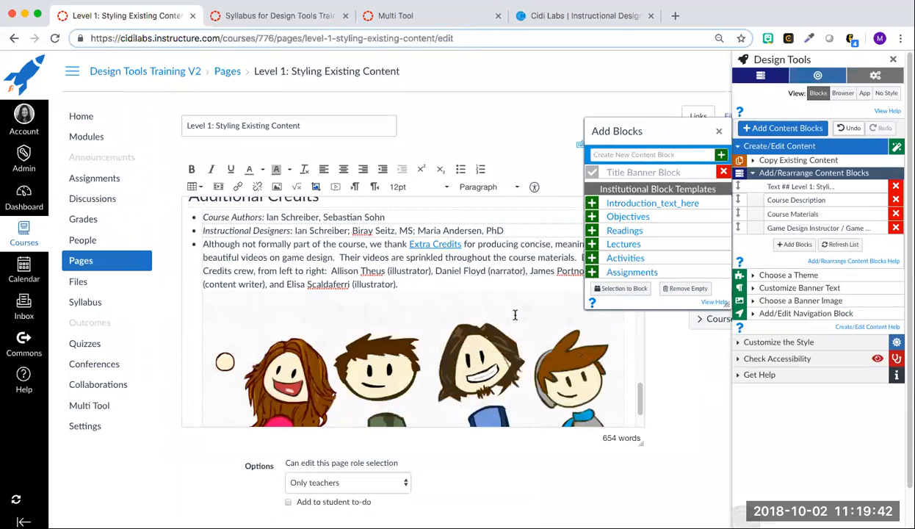
{"action": "triple_click", "coordinate": [376, 232]}
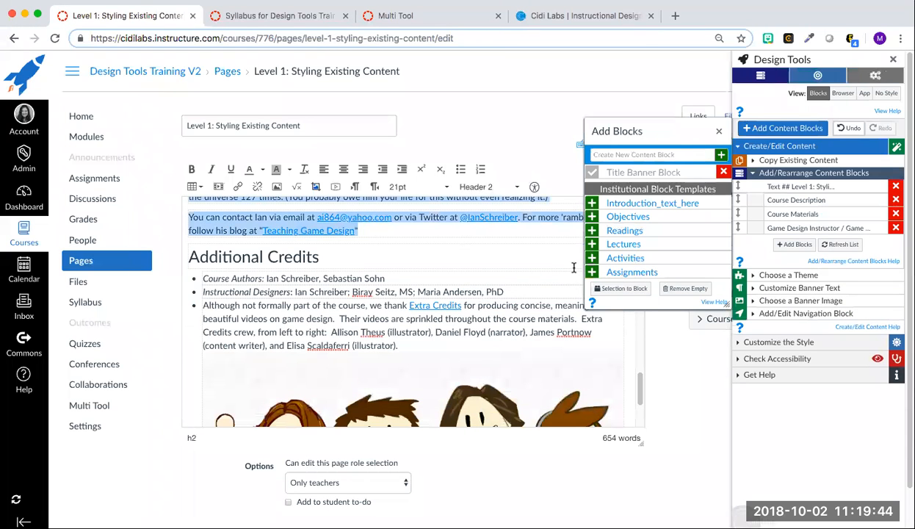
- Turn the Additional Credits section, through the closing Creative Commons License line, into a content block
{"action": "scroll", "coordinate": [479, 306], "scroll_direction": "down", "scroll_amount": 4}
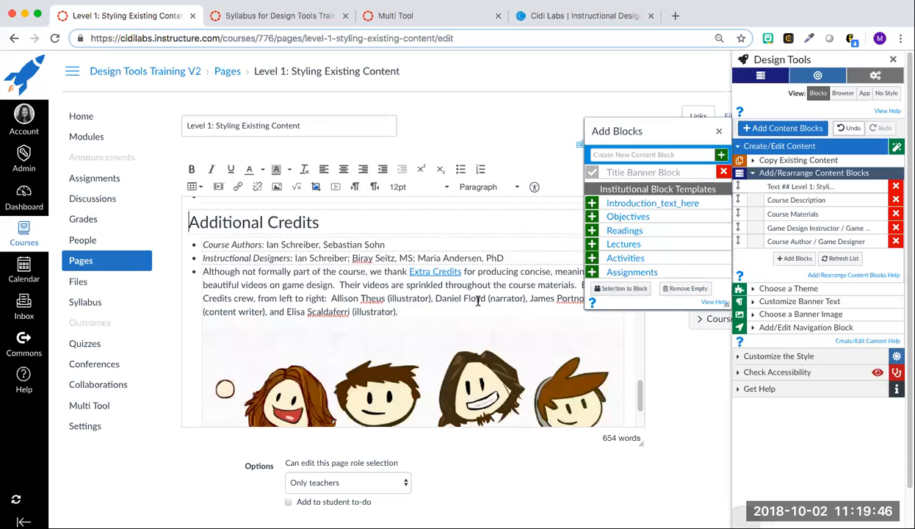
{"action": "left_click", "coordinate": [558, 412], "text": "shift"}
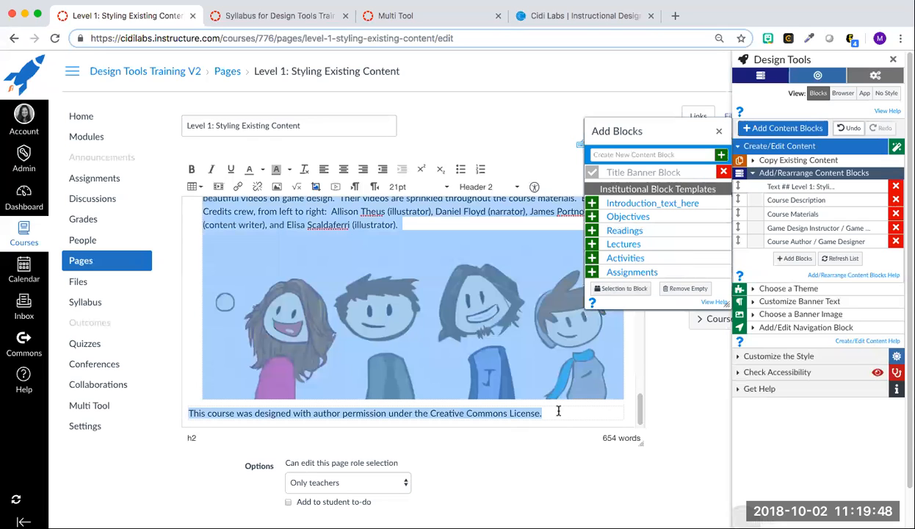
{"action": "left_click", "coordinate": [629, 290]}
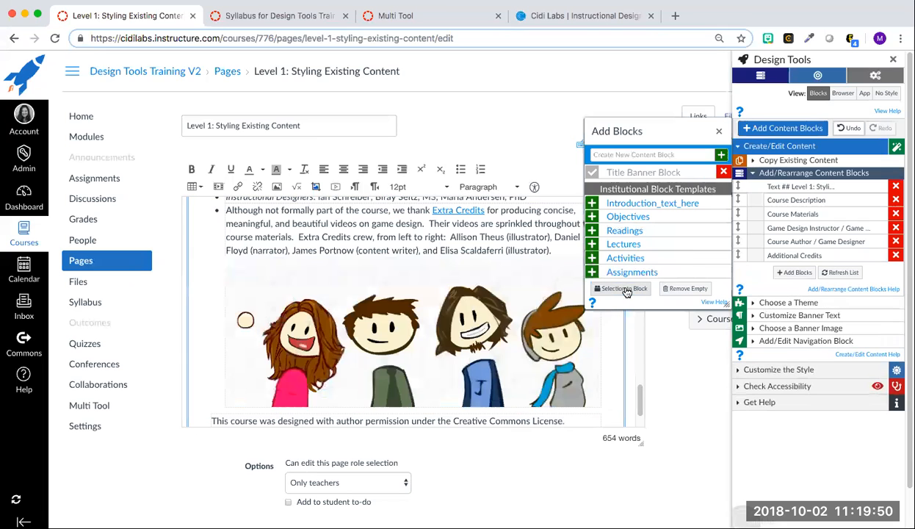
- Remove the empty elements left in the page content, close the Add Blocks window and review the resulting blocks
{"action": "scroll", "coordinate": [416, 382], "scroll_direction": "down", "scroll_amount": 1}
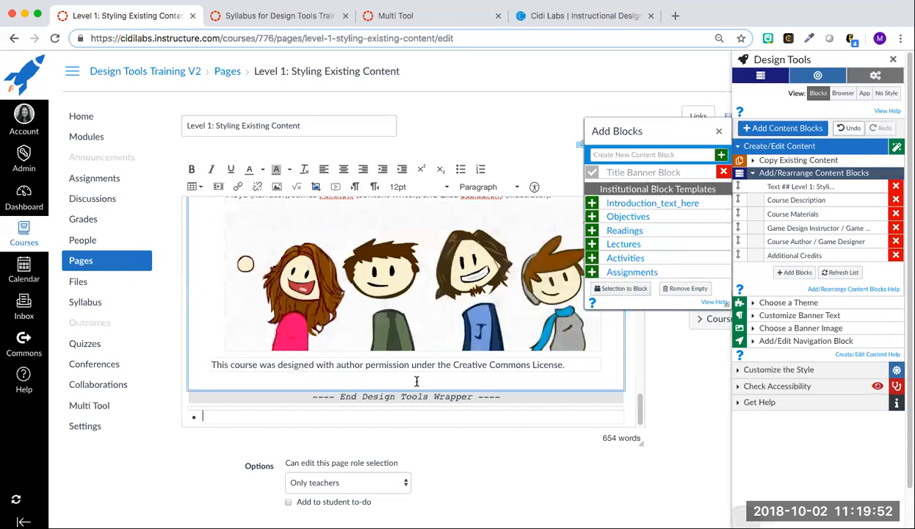
{"action": "scroll", "coordinate": [434, 302], "scroll_direction": "up", "scroll_amount": 15}
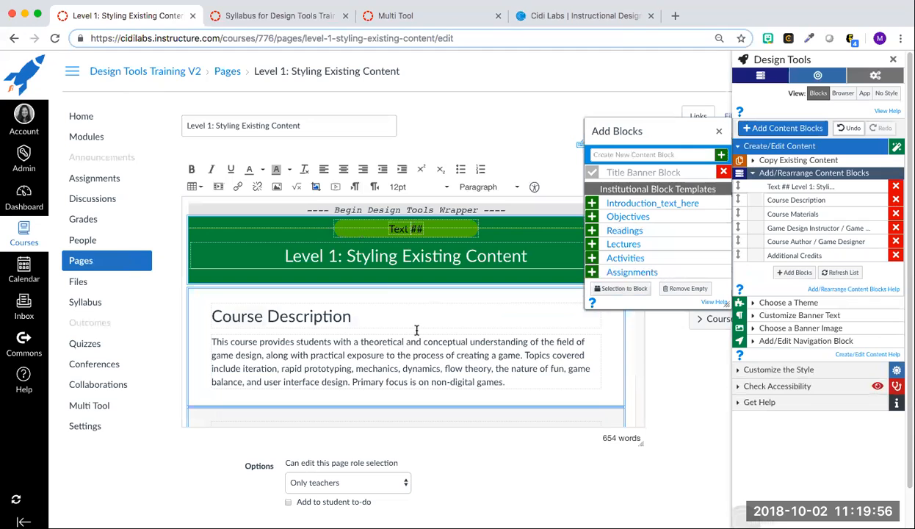
{"action": "scroll", "coordinate": [416, 329], "scroll_direction": "down", "scroll_amount": 6}
{"action": "scroll", "coordinate": [416, 332], "scroll_direction": "down", "scroll_amount": 2}
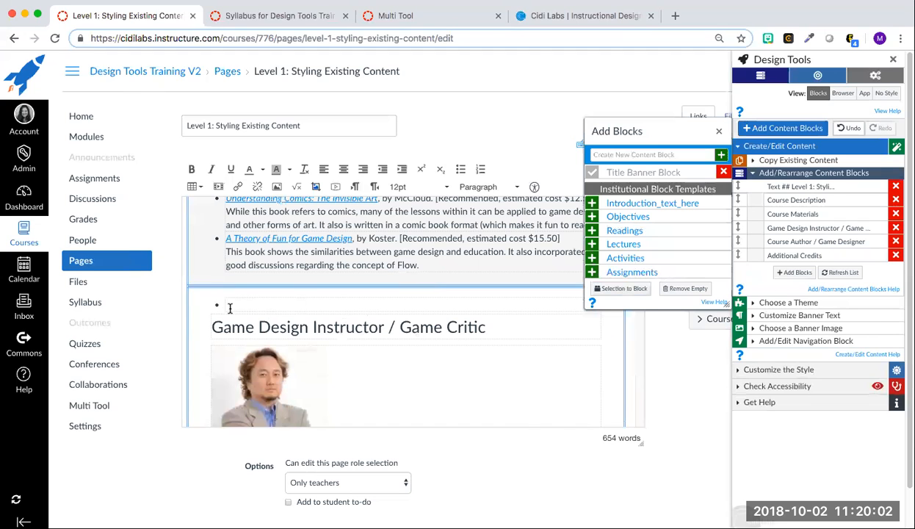
{"action": "scroll", "coordinate": [246, 307], "scroll_direction": "down", "scroll_amount": 10}
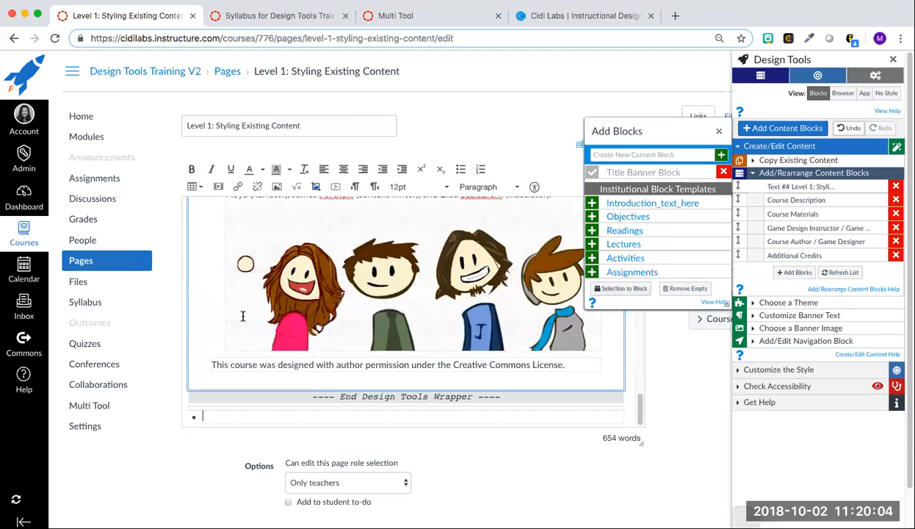
{"action": "left_click", "coordinate": [687, 290]}
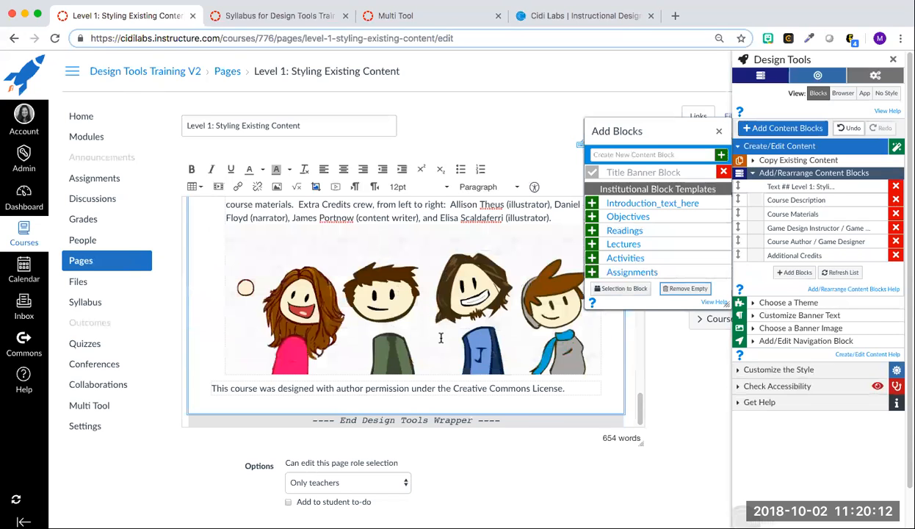
{"action": "left_click", "coordinate": [718, 131]}
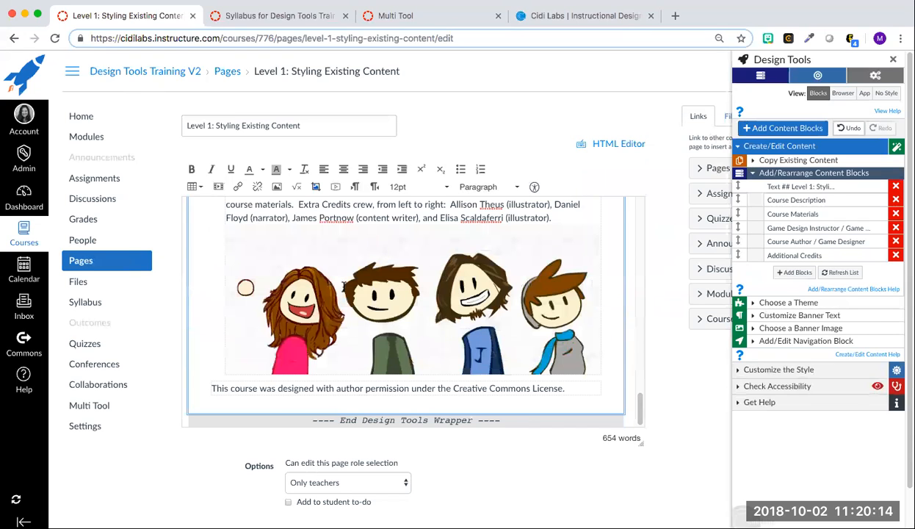
{"action": "scroll", "coordinate": [348, 288], "scroll_direction": "up", "scroll_amount": 3}
{"action": "scroll", "coordinate": [347, 287], "scroll_direction": "up", "scroll_amount": 6}
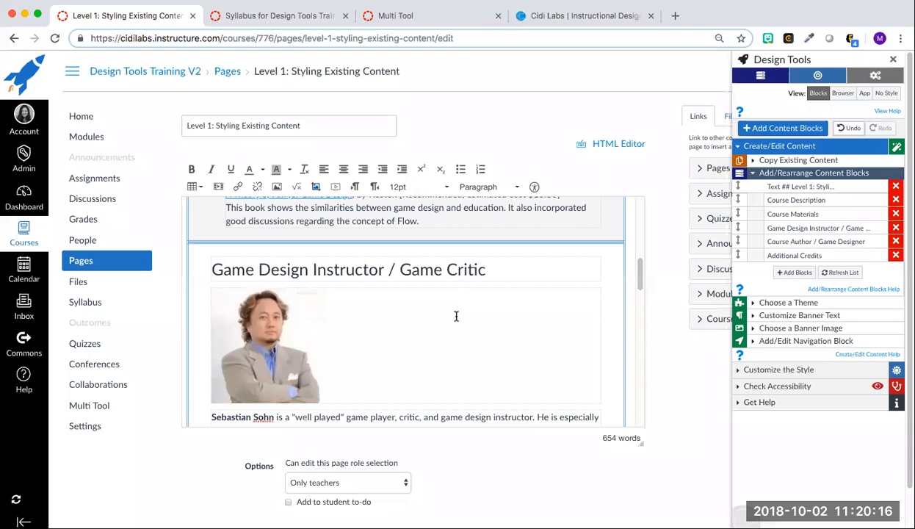
{"action": "scroll", "coordinate": [457, 316], "scroll_direction": "down", "scroll_amount": 4}
{"action": "scroll", "coordinate": [457, 316], "scroll_direction": "down", "scroll_amount": 5}
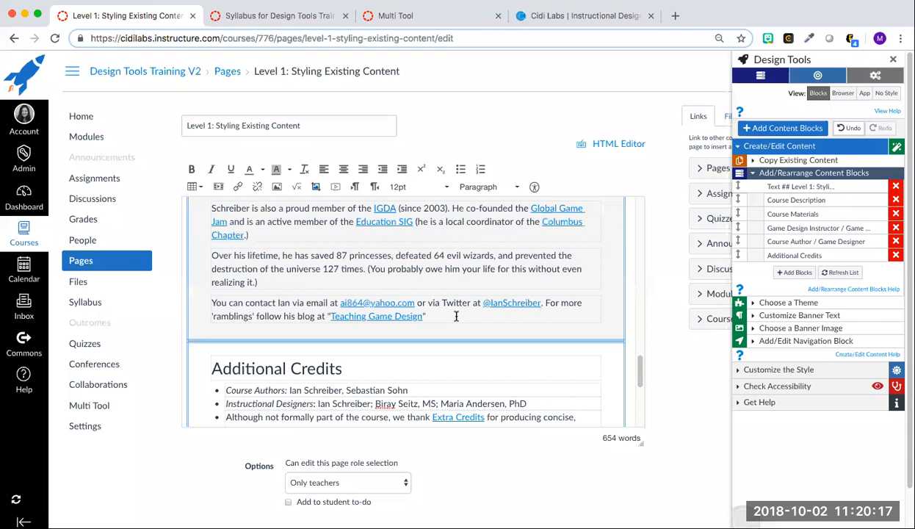
- In the accessibility heading outline, demote Course Description, Course Materials, Game Design Instructor / Game Critic, Course Author / Game Designer and Additional Credits to h3
{"action": "left_click", "coordinate": [769, 387]}
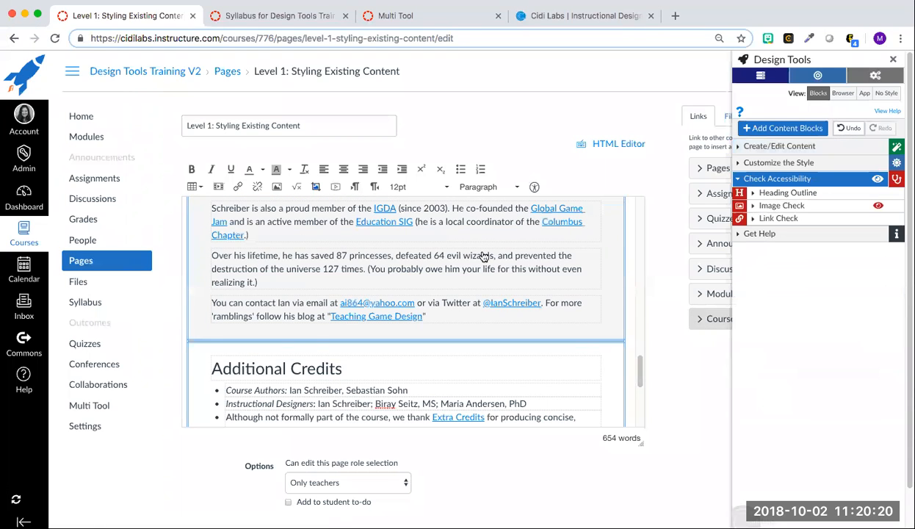
{"action": "scroll", "coordinate": [468, 271], "scroll_direction": "up", "scroll_amount": 5}
{"action": "scroll", "coordinate": [468, 270], "scroll_direction": "up", "scroll_amount": 8}
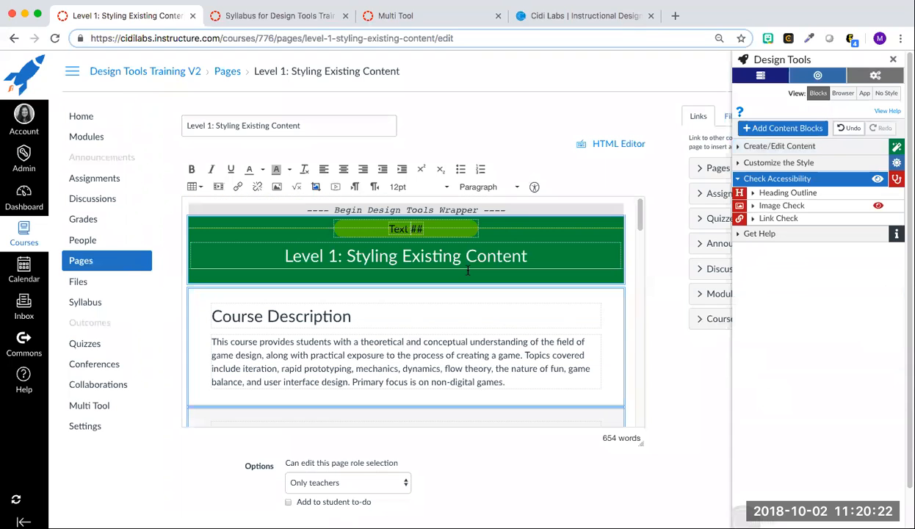
{"action": "left_click", "coordinate": [788, 193]}
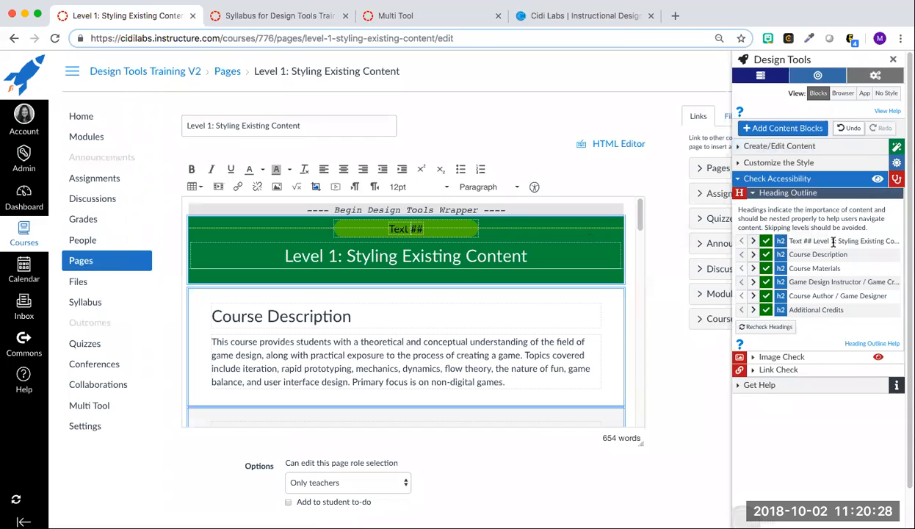
{"action": "left_click", "coordinate": [753, 254]}
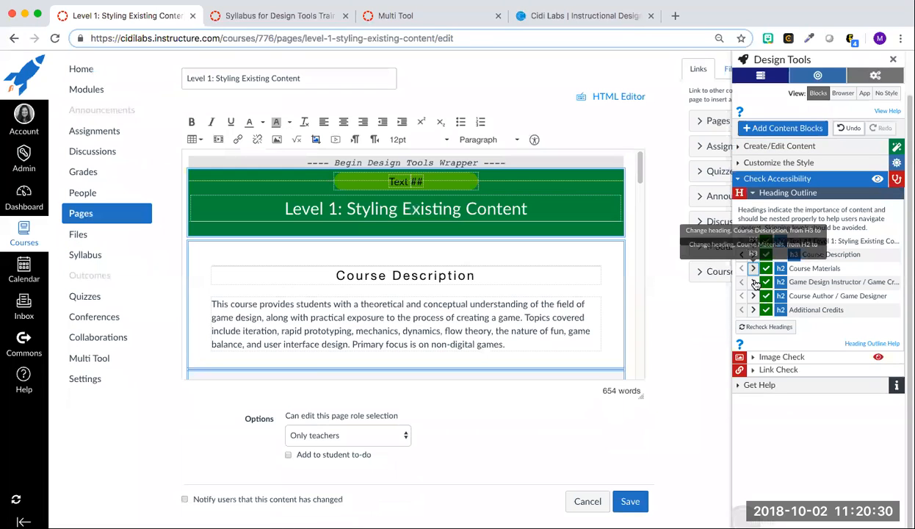
{"action": "left_click", "coordinate": [753, 268]}
{"action": "left_click", "coordinate": [753, 282]}
{"action": "left_click", "coordinate": [753, 295]}
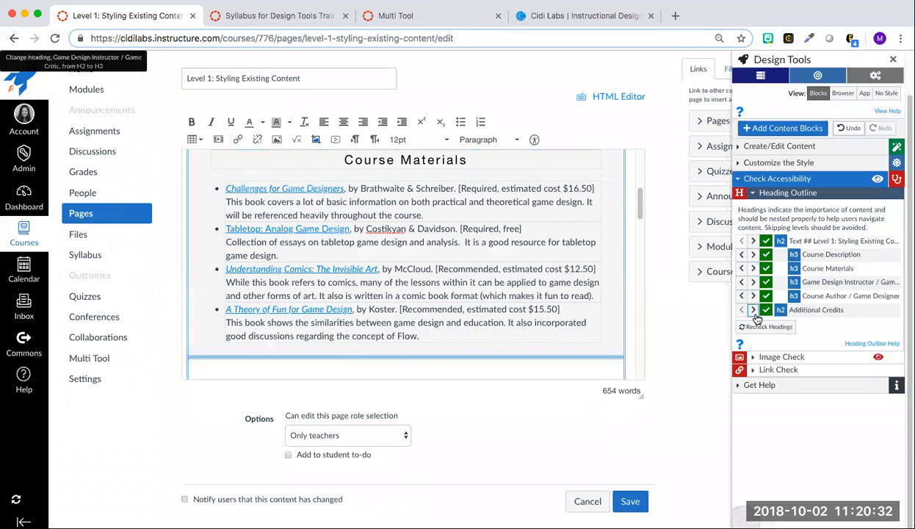
{"action": "left_click", "coordinate": [753, 310]}
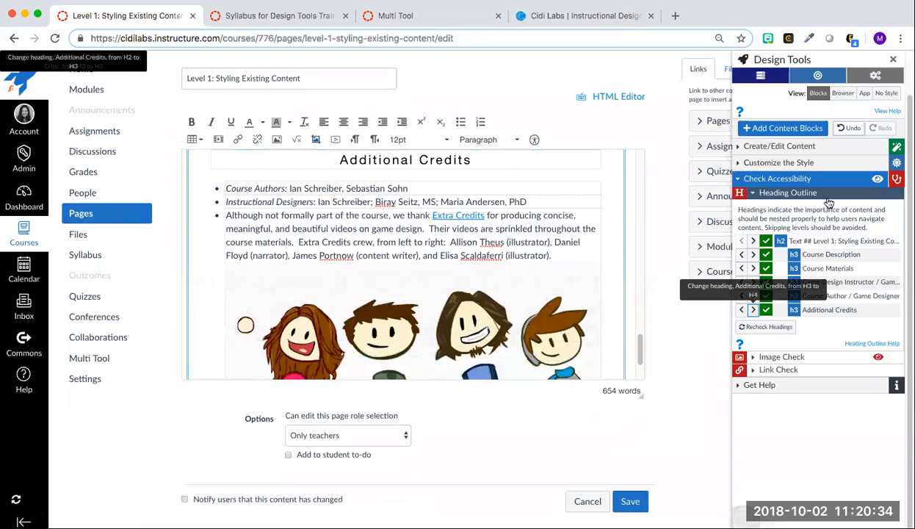
{"action": "scroll", "coordinate": [484, 289], "scroll_direction": "up", "scroll_amount": 10}
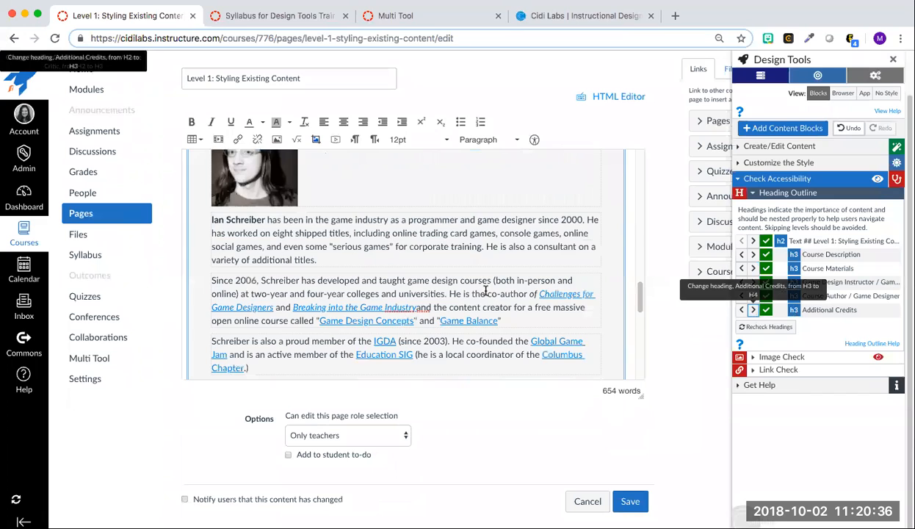
- Try reordering the last three content blocks, and return Game Design Instructor / Game Critic to its place before Course Author / Game Designer
{"action": "left_click", "coordinate": [759, 147]}
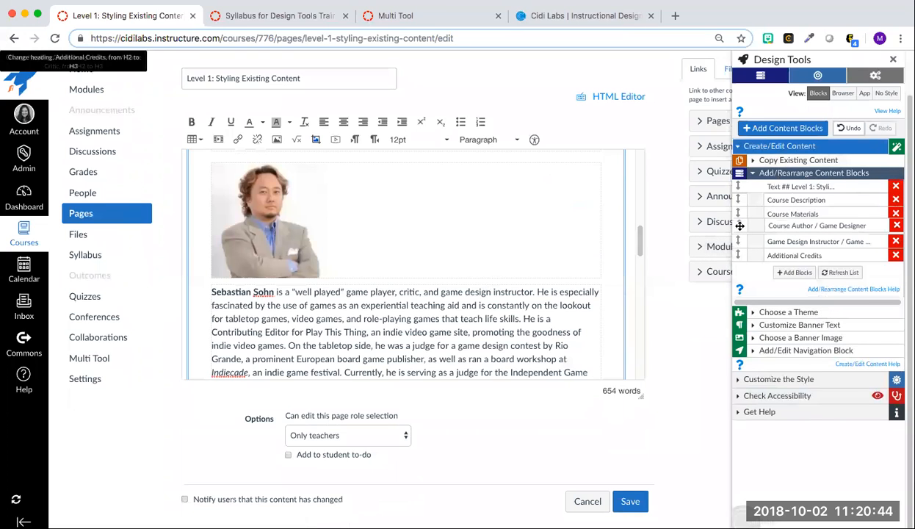
{"action": "left_click_drag", "start_coordinate": [738, 255], "coordinate": [738, 236]}
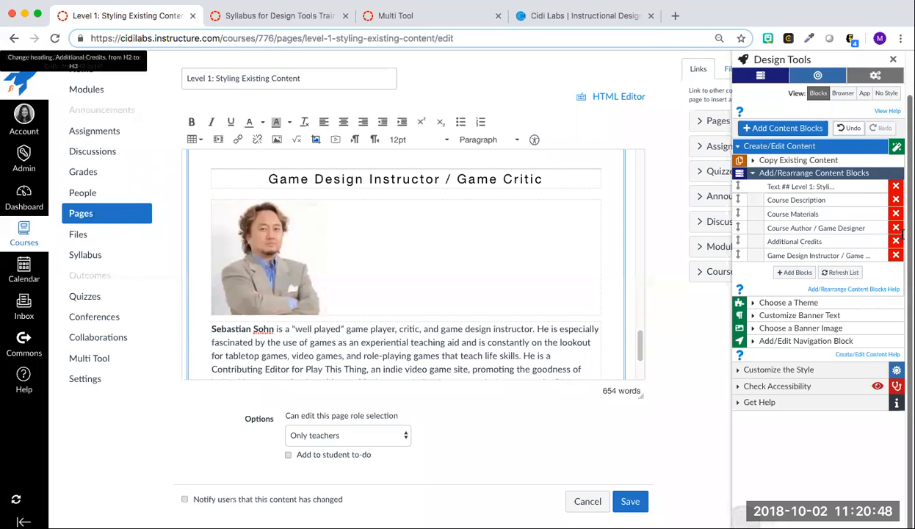
{"action": "left_click_drag", "start_coordinate": [762, 244], "coordinate": [719, 257]}
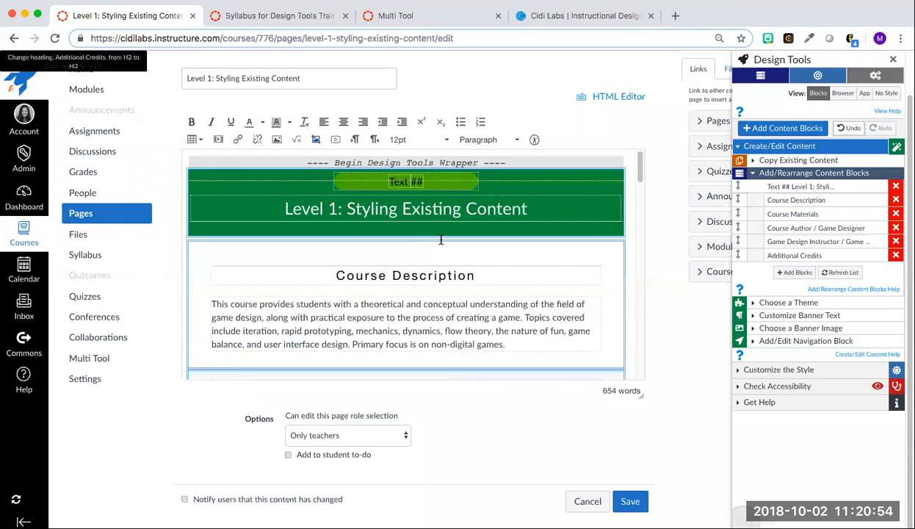
{"action": "scroll", "coordinate": [441, 240], "scroll_direction": "down", "scroll_amount": 3}
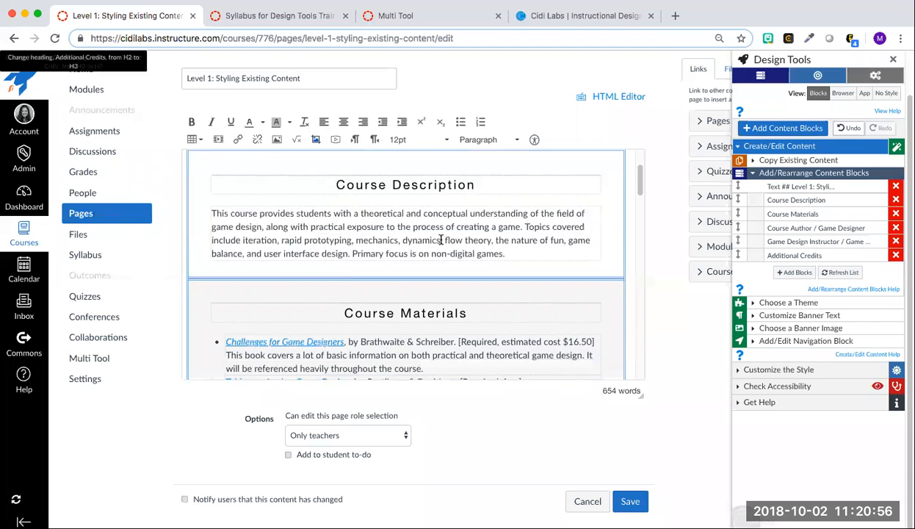
{"action": "scroll", "coordinate": [441, 239], "scroll_direction": "down", "scroll_amount": 3}
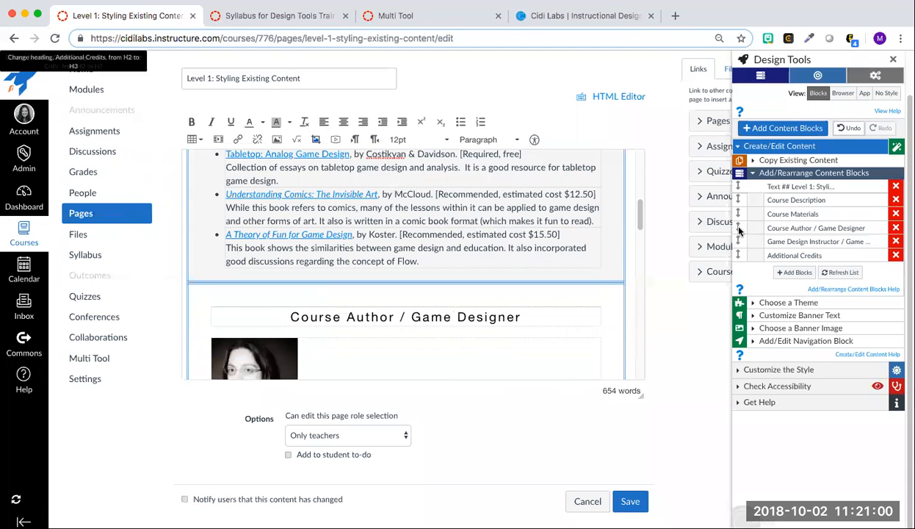
{"action": "left_click_drag", "start_coordinate": [764, 224], "coordinate": [778, 241]}
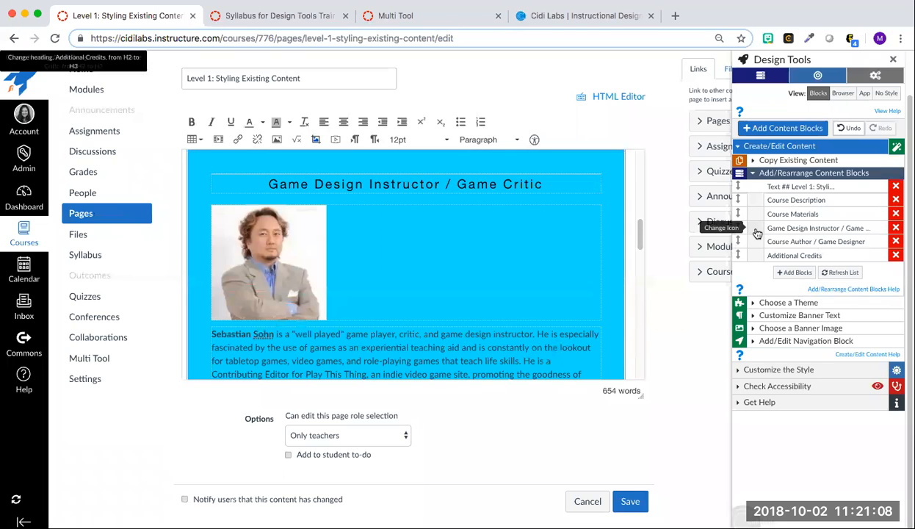
- Search the custom icons for "game" and add the game controller icon to the Game Design Instructor / Game Critic block
{"action": "left_click", "coordinate": [756, 232]}
{"action": "left_click", "coordinate": [589, 102]}
{"action": "type", "text": "gam"}
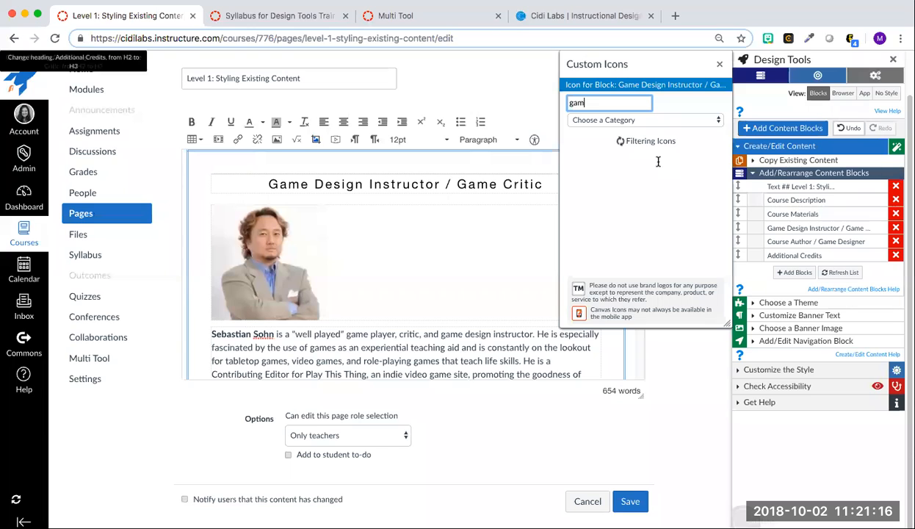
{"action": "type", "text": "e"}
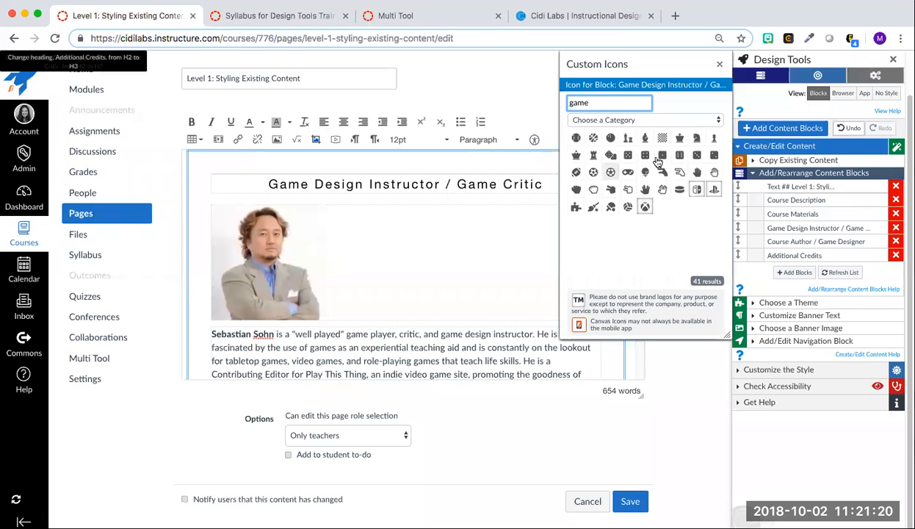
{"action": "left_click", "coordinate": [628, 174]}
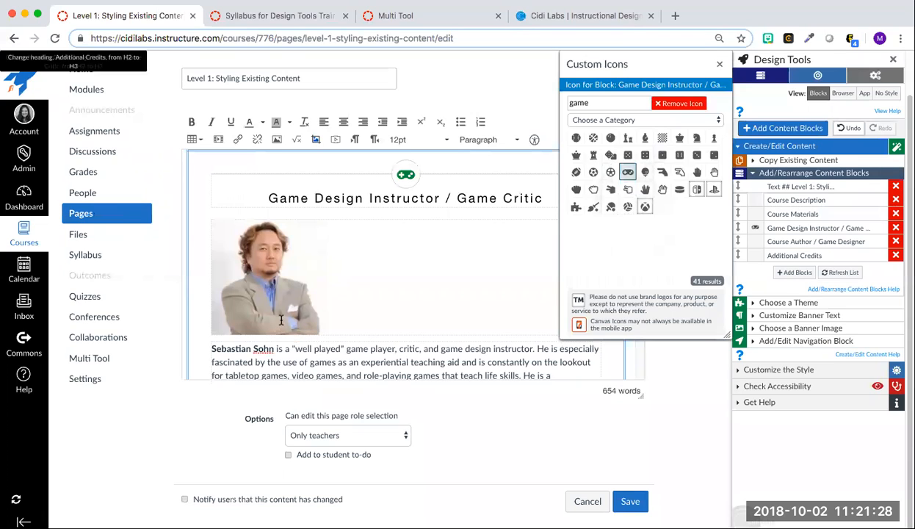
- Set the Game Design Instructor portrait's alt text to the instructor's name, align it left and apply the bordered circle image style
{"action": "left_click", "coordinate": [285, 292]}
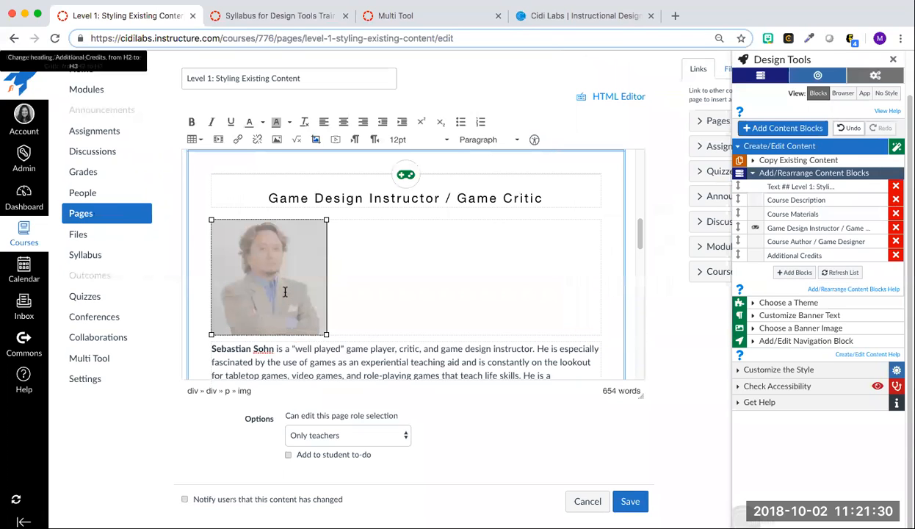
{"action": "left_click", "coordinate": [770, 373]}
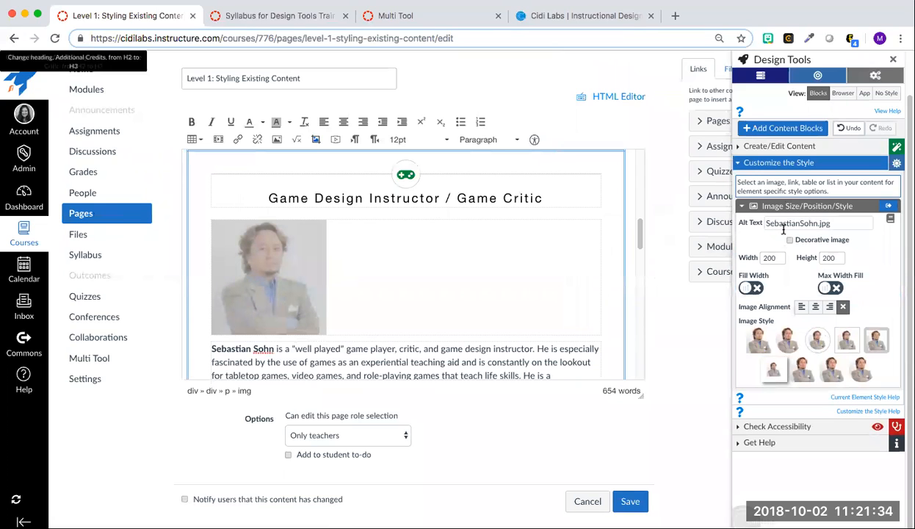
{"action": "left_click", "coordinate": [798, 224]}
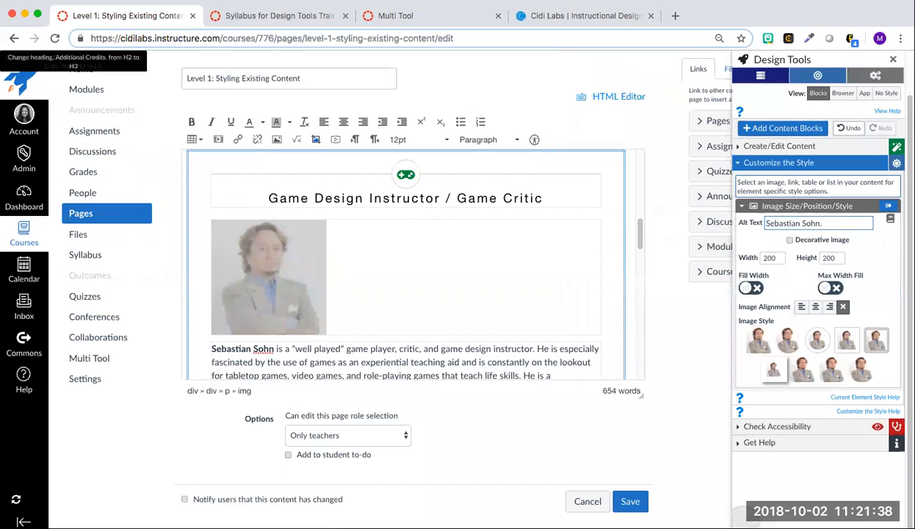
{"action": "key", "text": "BackSpace"}
{"action": "left_click", "coordinate": [800, 309]}
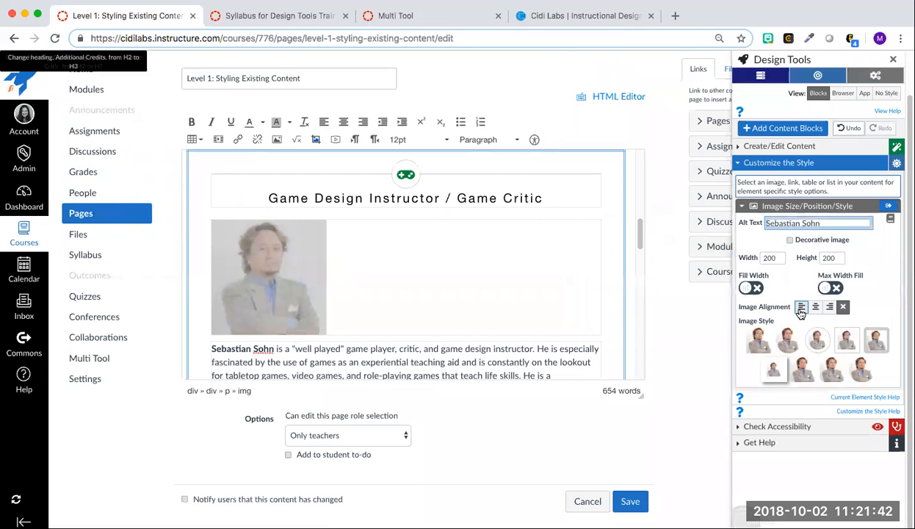
{"action": "left_click", "coordinate": [818, 342]}
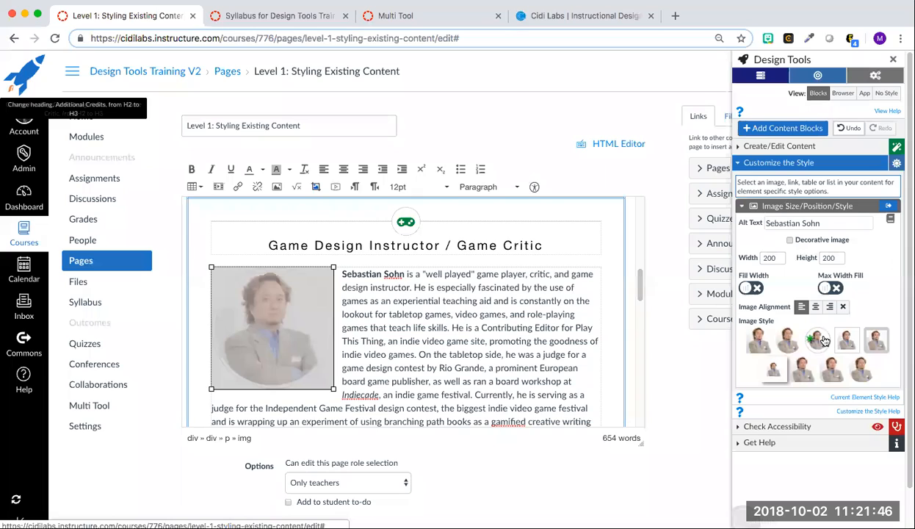
- Add the pair-of-dice icon to the Course Author / Game Designer block
{"action": "scroll", "coordinate": [415, 312], "scroll_direction": "down", "scroll_amount": 3}
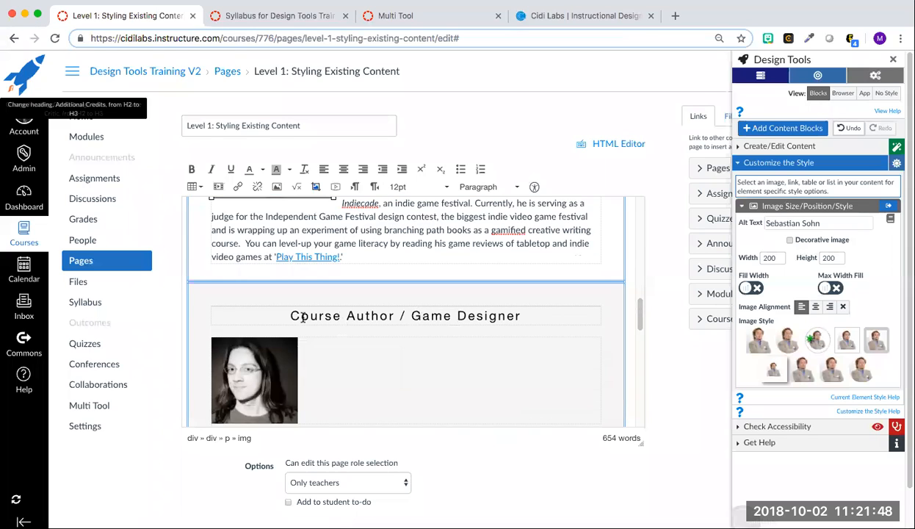
{"action": "left_click", "coordinate": [777, 147]}
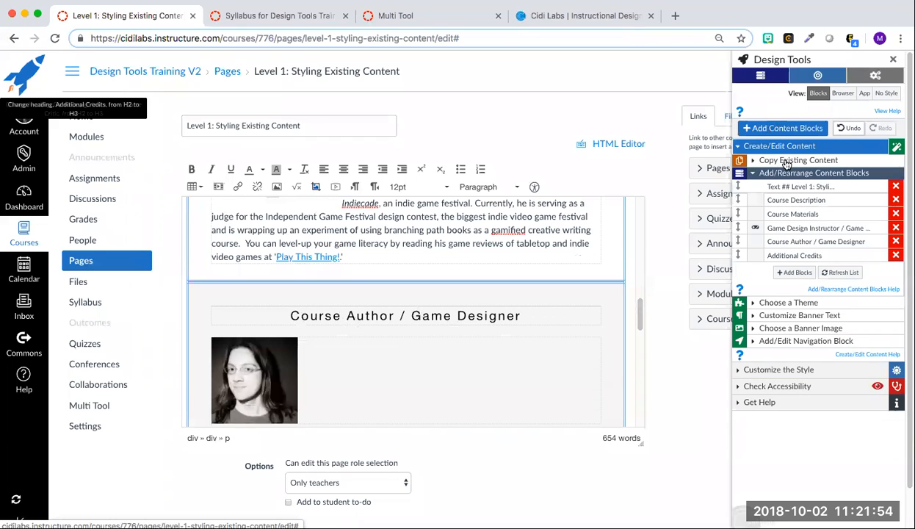
{"action": "left_click", "coordinate": [757, 243]}
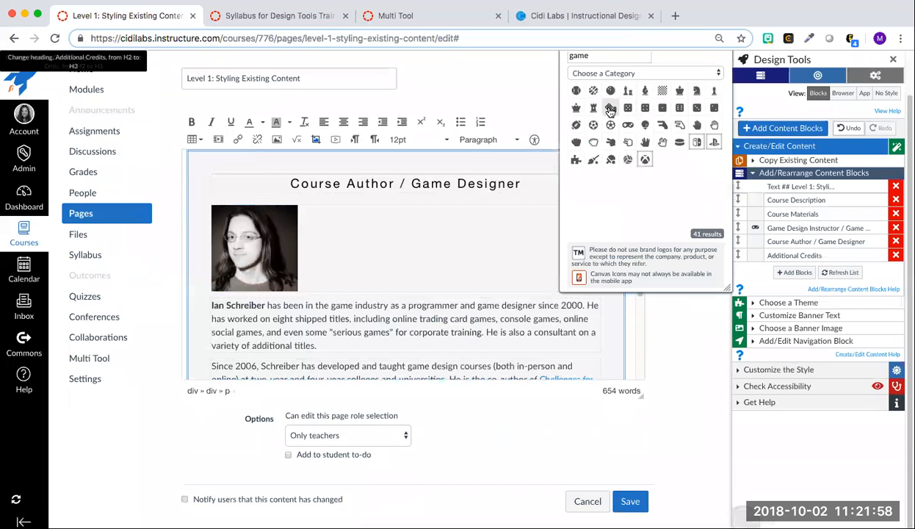
{"action": "left_click", "coordinate": [610, 109]}
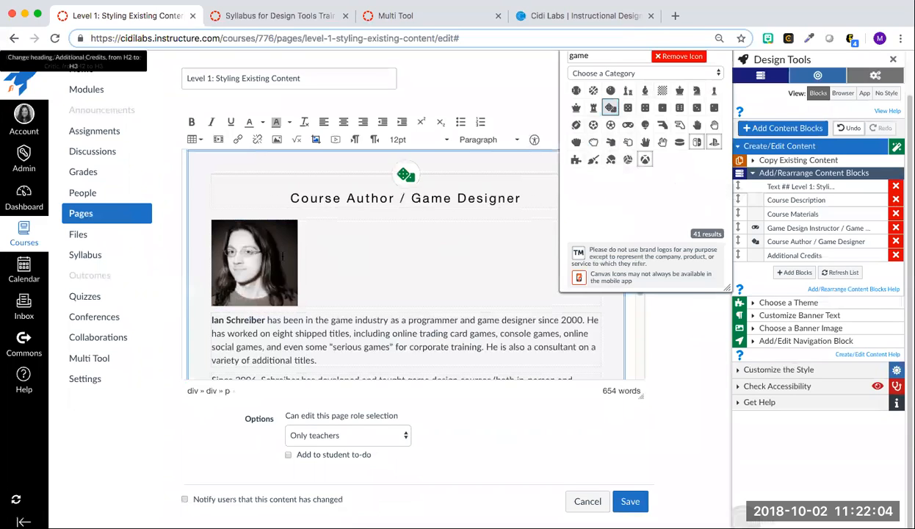
- Align the Course Author / Game Designer portrait right, apply the bordered square image style, and close the custom icons window
{"action": "left_click", "coordinate": [276, 250]}
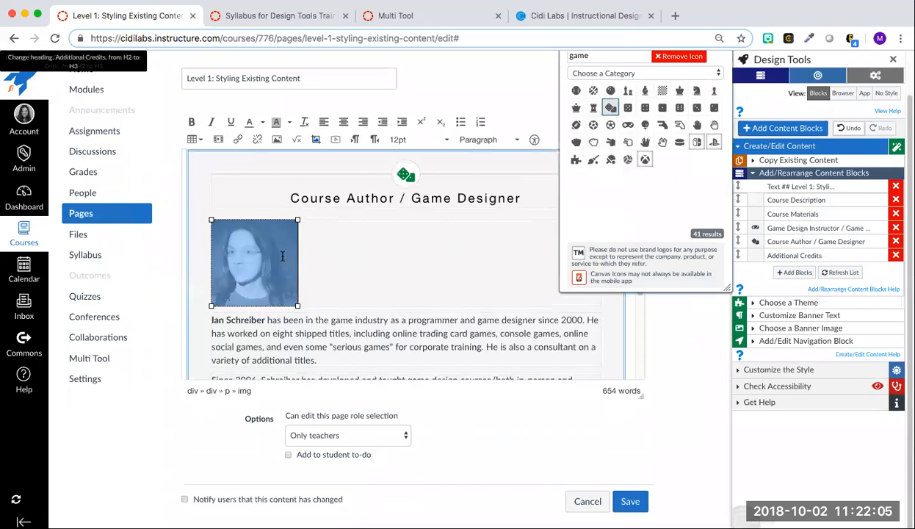
{"action": "left_click", "coordinate": [787, 373]}
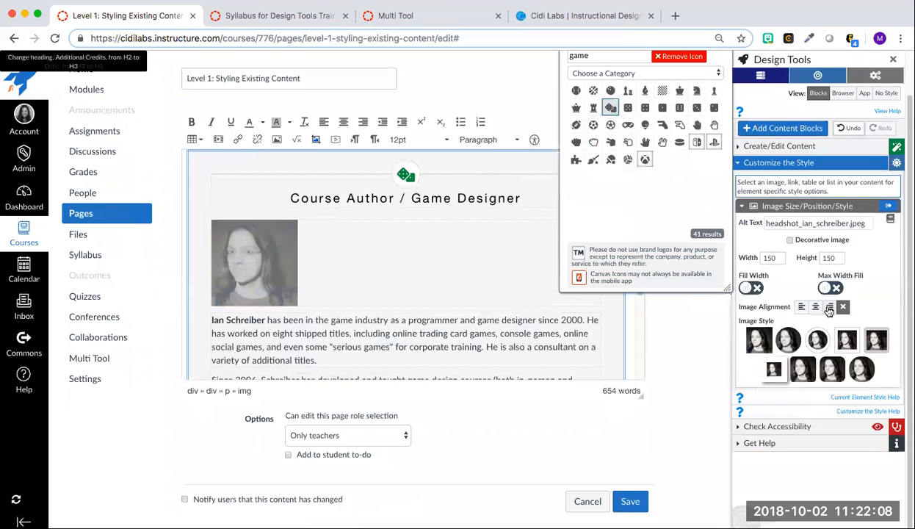
{"action": "left_click", "coordinate": [829, 307]}
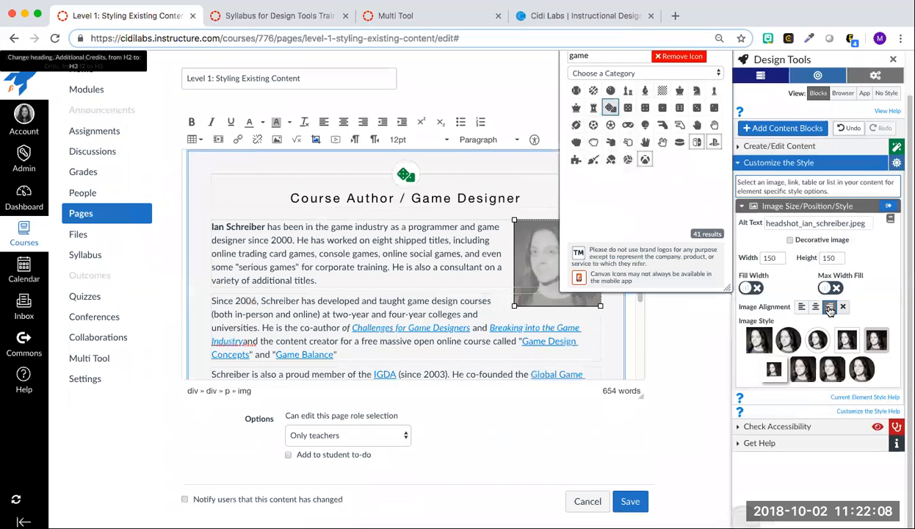
{"action": "left_click", "coordinate": [846, 339]}
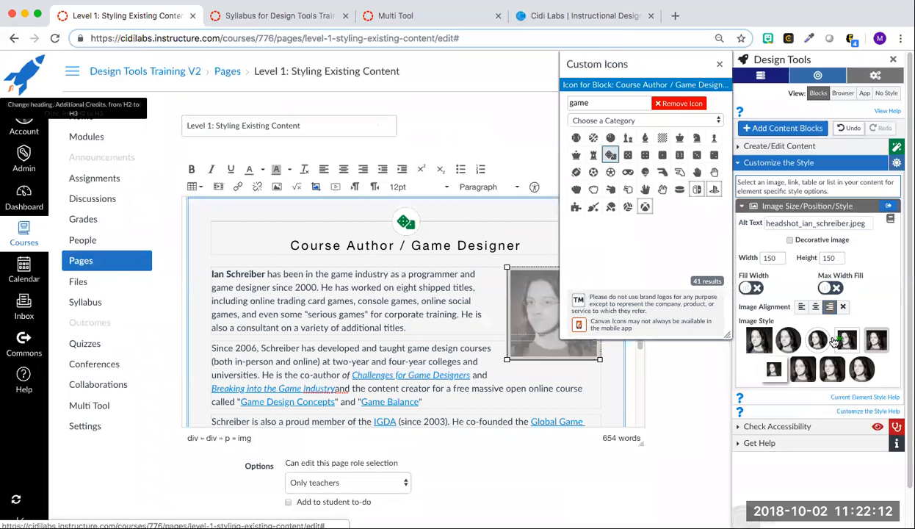
{"action": "left_click", "coordinate": [720, 66]}
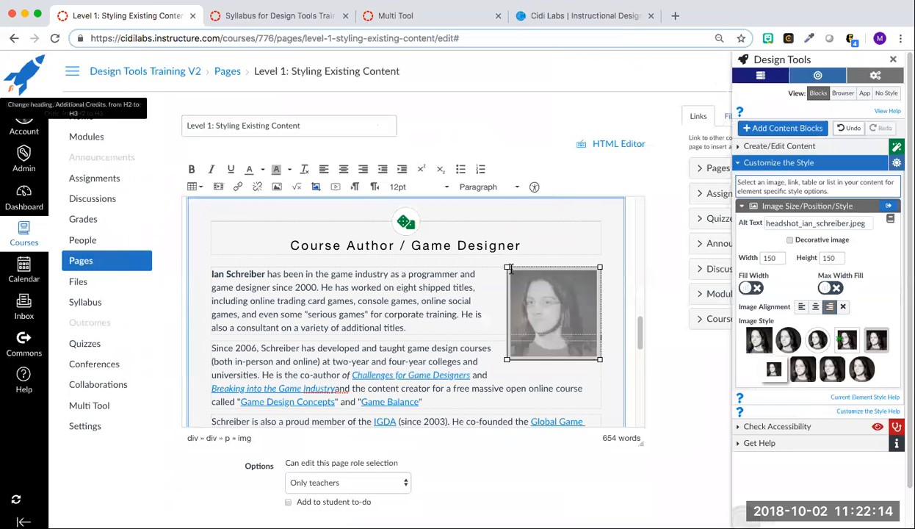
- Apply the bordered square image style to the Extra Credits crew illustration in the Additional Credits block
{"action": "scroll", "coordinate": [498, 260], "scroll_direction": "down", "scroll_amount": 10}
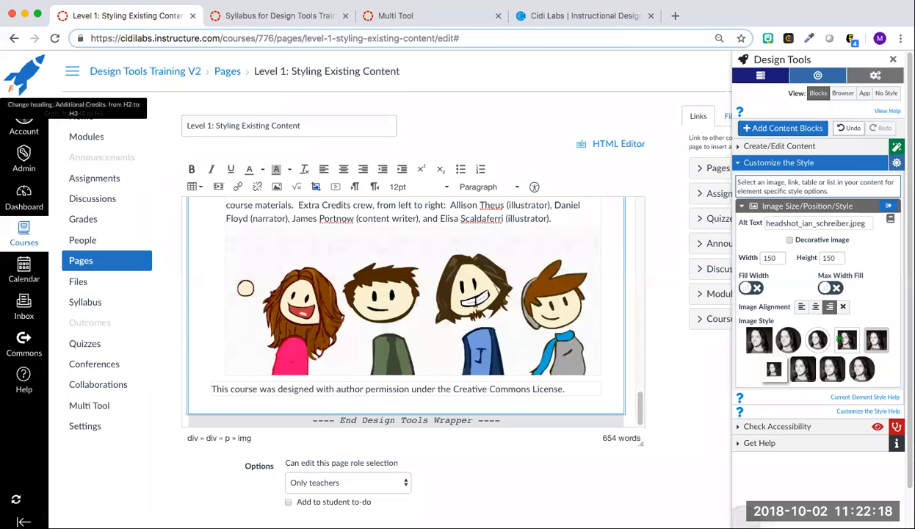
{"action": "left_click", "coordinate": [474, 297]}
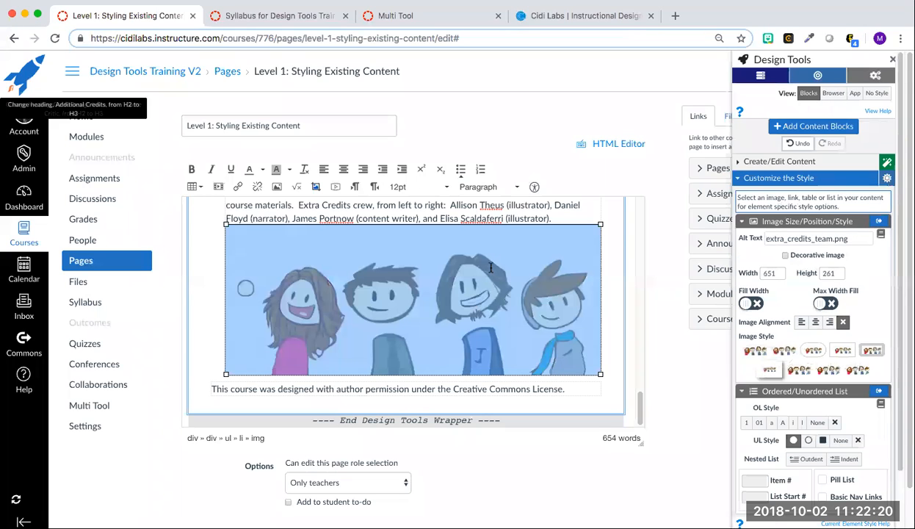
{"action": "left_click", "coordinate": [845, 351]}
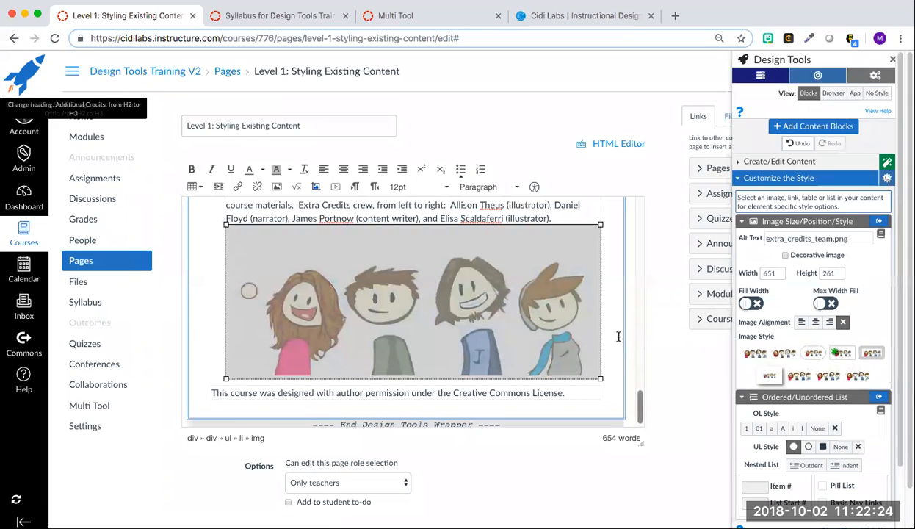
{"action": "left_click", "coordinate": [601, 329]}
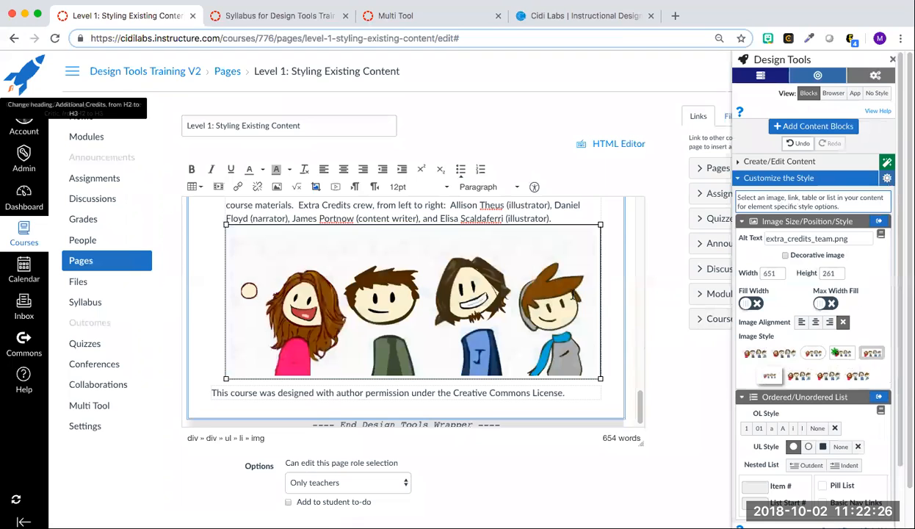
- Review the styled page from beginning to end and leave the editor without saving the changes
{"action": "scroll", "coordinate": [573, 294], "scroll_direction": "up", "scroll_amount": 8}
{"action": "scroll", "coordinate": [573, 295], "scroll_direction": "up", "scroll_amount": 10}
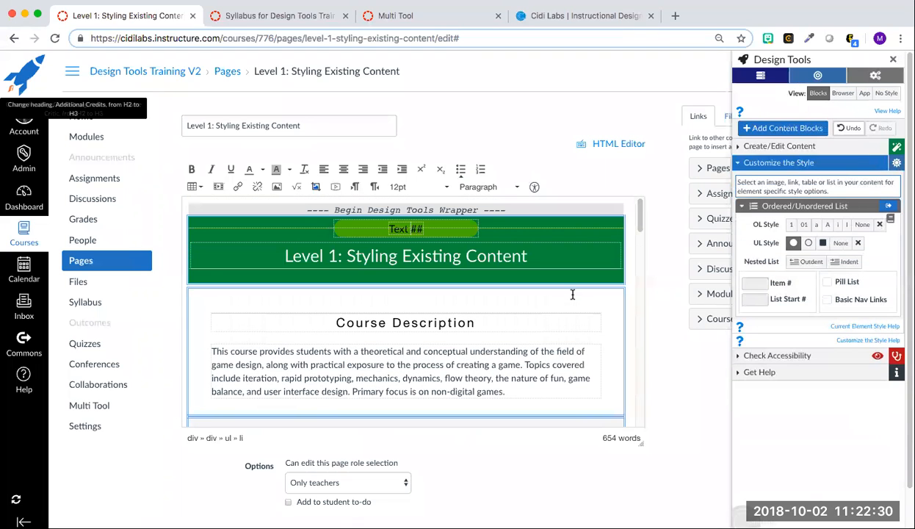
{"action": "scroll", "coordinate": [573, 295], "scroll_direction": "down", "scroll_amount": 15}
{"action": "scroll", "coordinate": [573, 295], "scroll_direction": "down", "scroll_amount": 6}
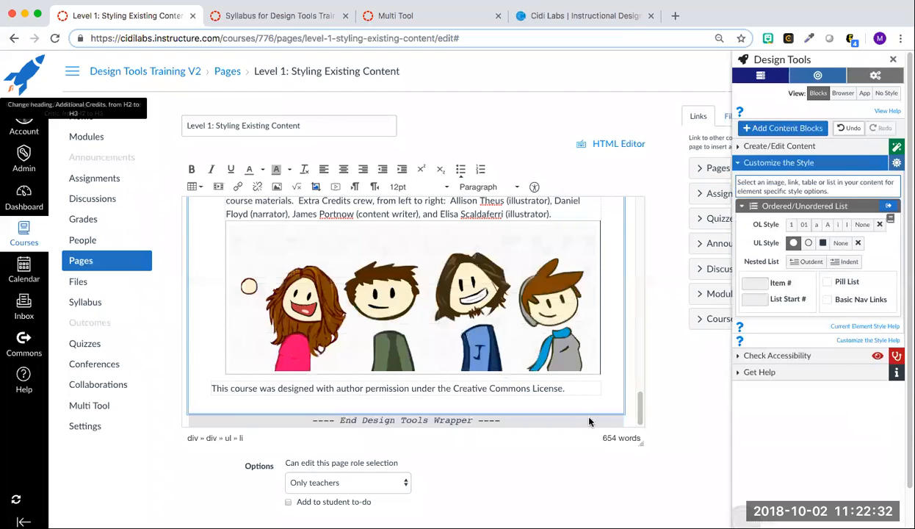
{"action": "left_click", "coordinate": [580, 507]}
{"action": "left_click", "coordinate": [574, 122]}
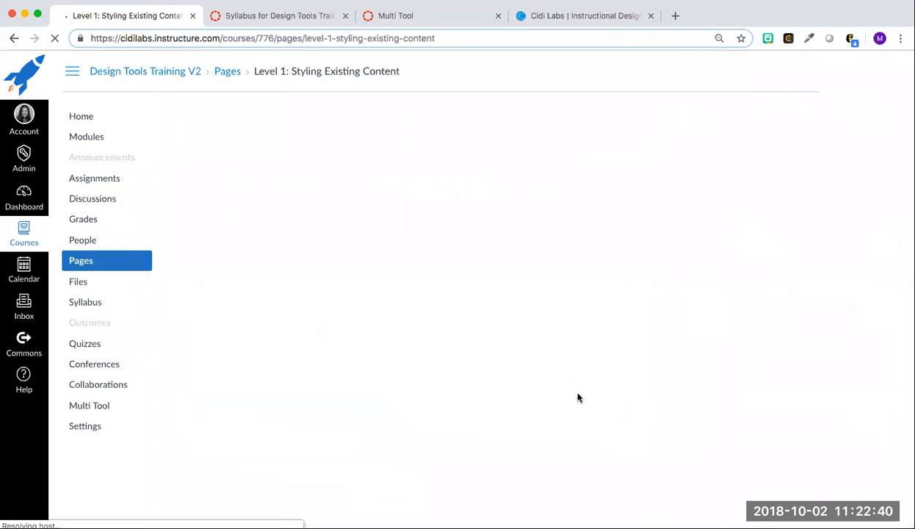
- Go on to the Level 1: Resources Page in the module and open it for editing with Design Tools
{"action": "scroll", "coordinate": [583, 402], "scroll_direction": "down", "scroll_amount": 15}
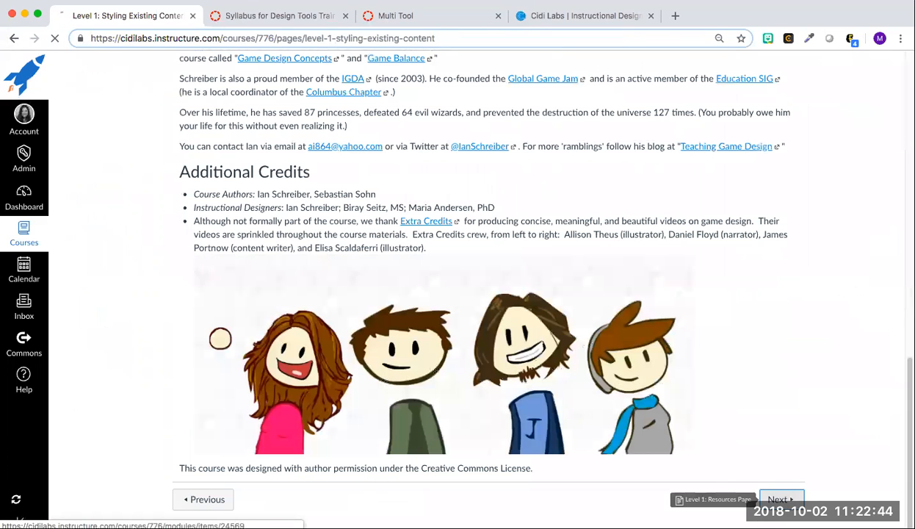
{"action": "left_click", "coordinate": [780, 499]}
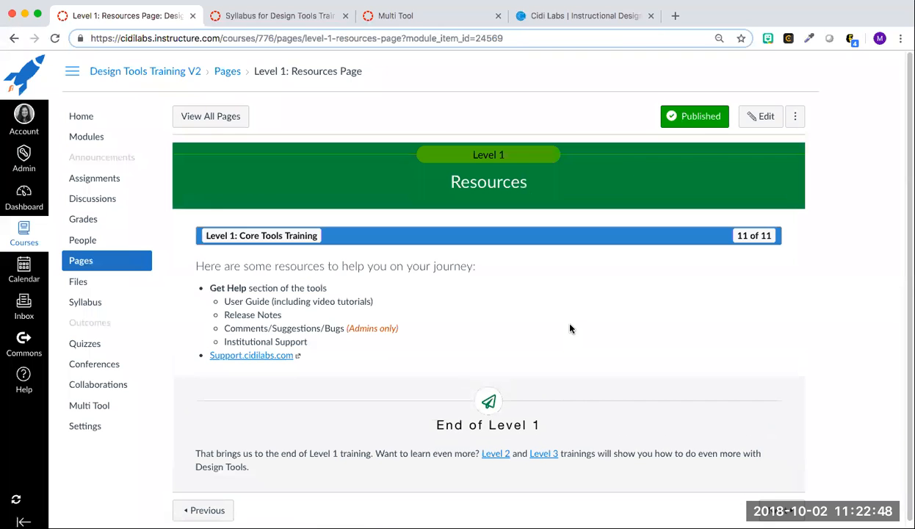
{"action": "left_click", "coordinate": [762, 116]}
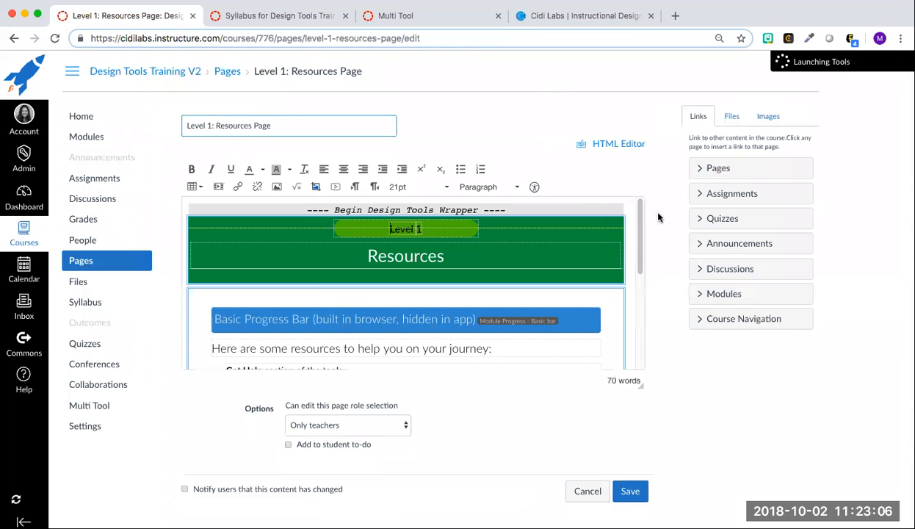
{"action": "scroll", "coordinate": [463, 308], "scroll_direction": "down", "scroll_amount": 3}
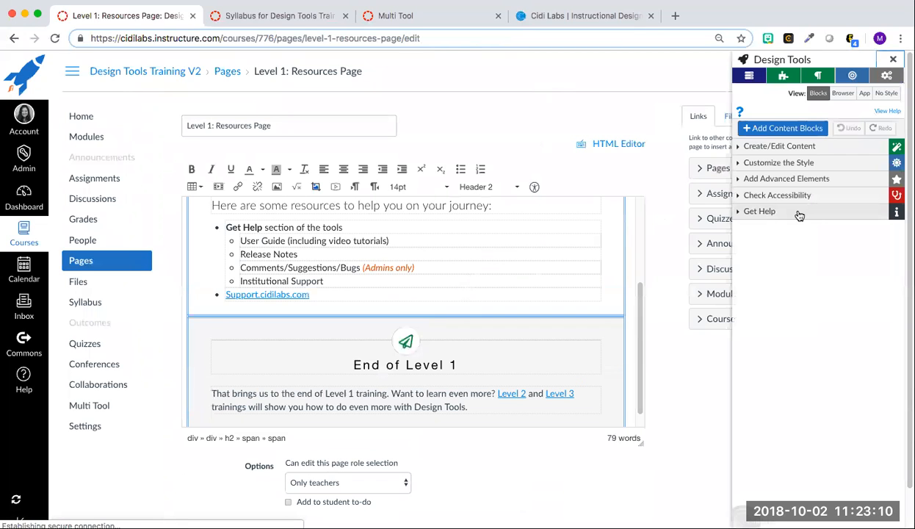
- Examine the User Guide under Get Help, including the Chapter 3: Customize the Style topics, and collapse it
{"action": "left_click", "coordinate": [752, 211]}
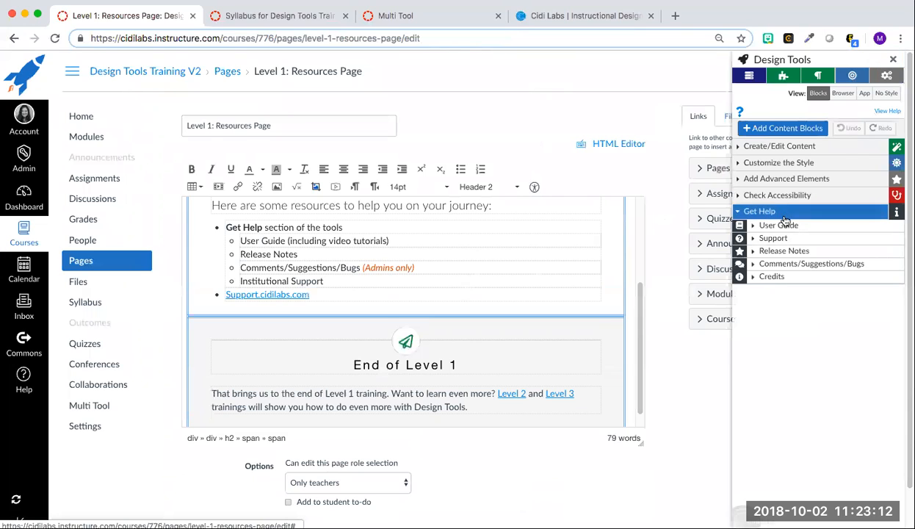
{"action": "left_click", "coordinate": [783, 226]}
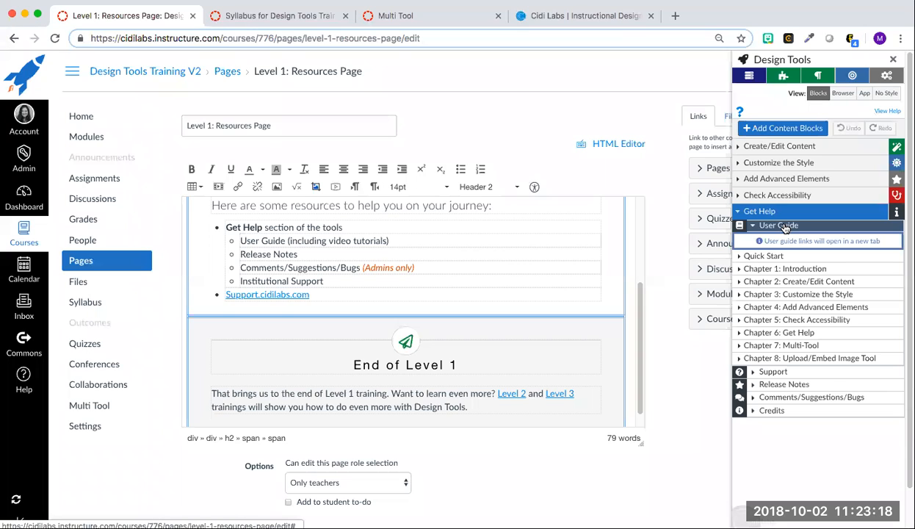
{"action": "left_click", "coordinate": [799, 297]}
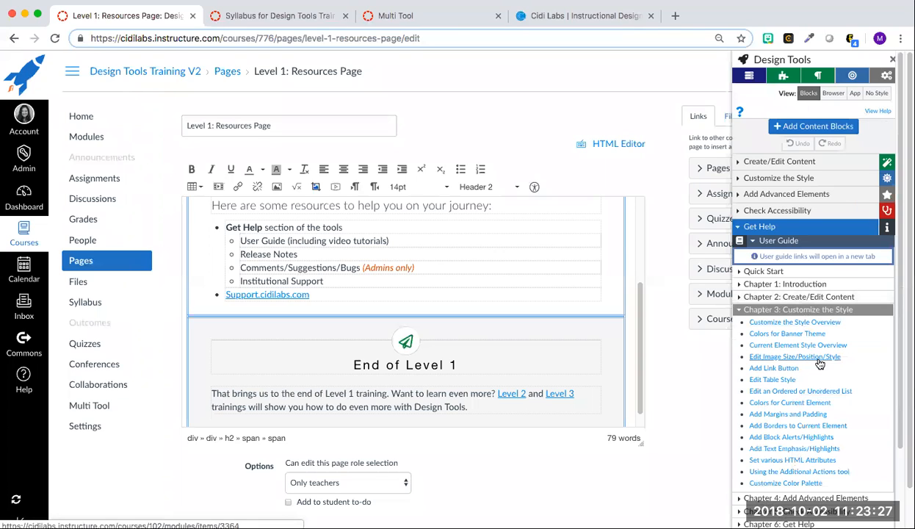
{"action": "left_click", "coordinate": [772, 241]}
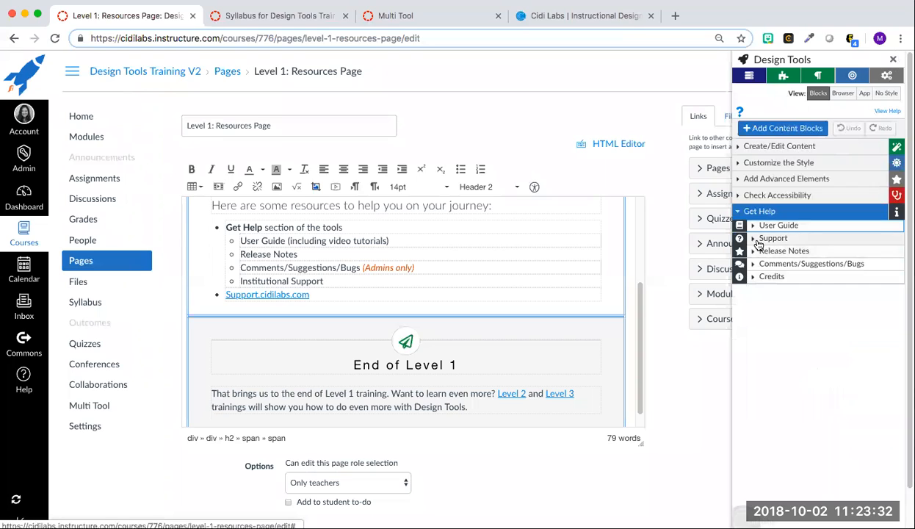
- View the Support contact information and the list of Release Notes under Get Help
{"action": "left_click", "coordinate": [759, 240]}
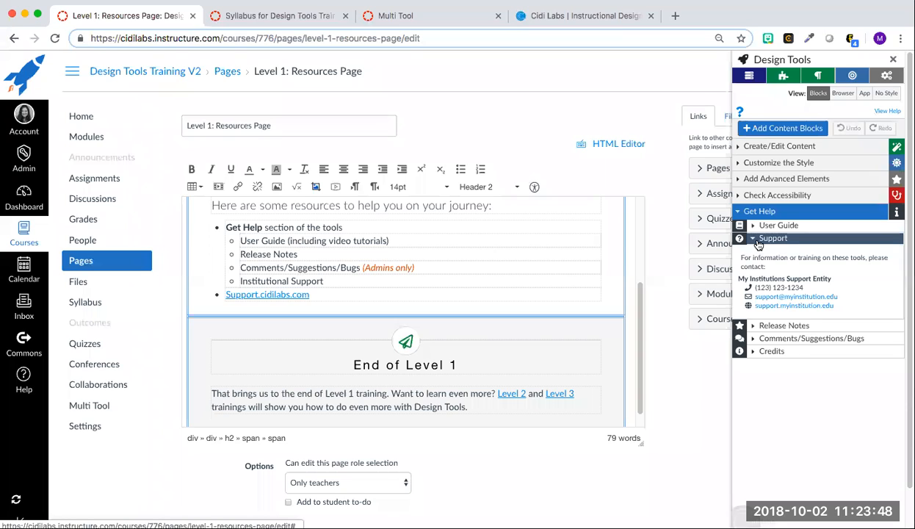
{"action": "left_click", "coordinate": [765, 325]}
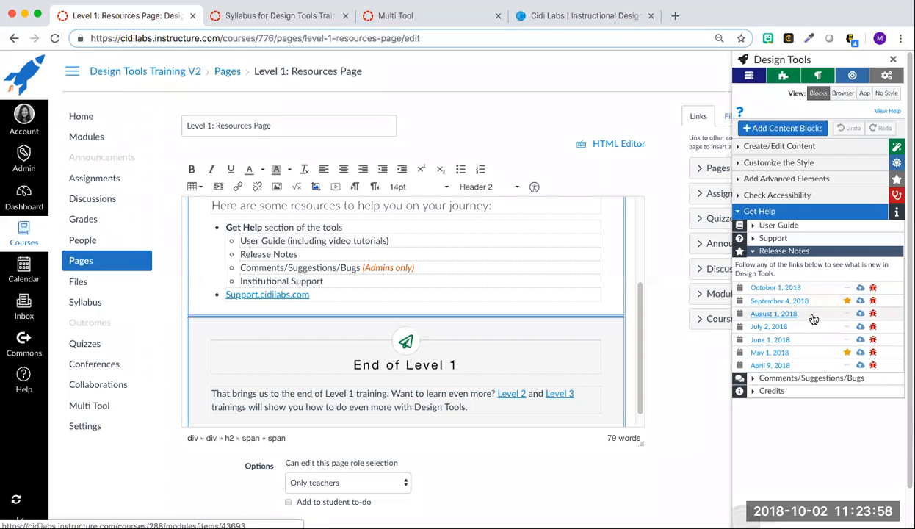
{"action": "left_click", "coordinate": [779, 256]}
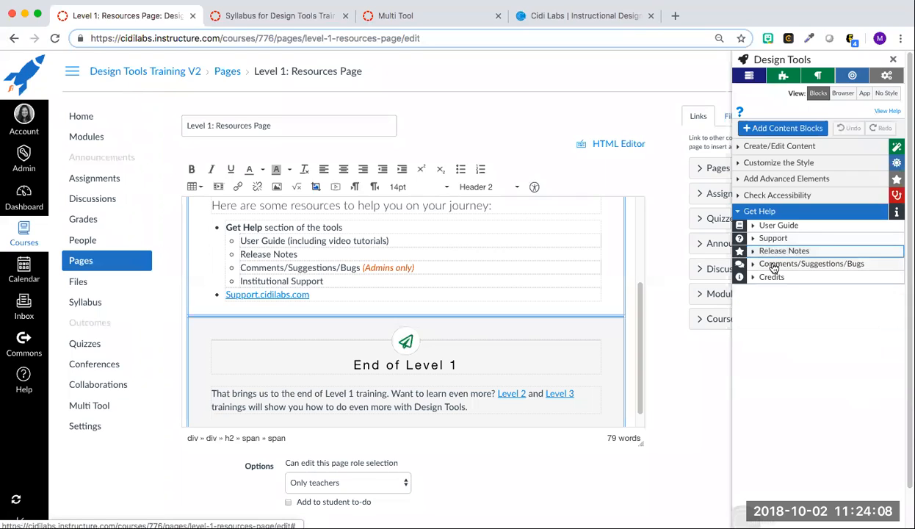
- Look through the Comments/Suggestions/Bugs support form and the Credits under Get Help
{"action": "left_click", "coordinate": [773, 264]}
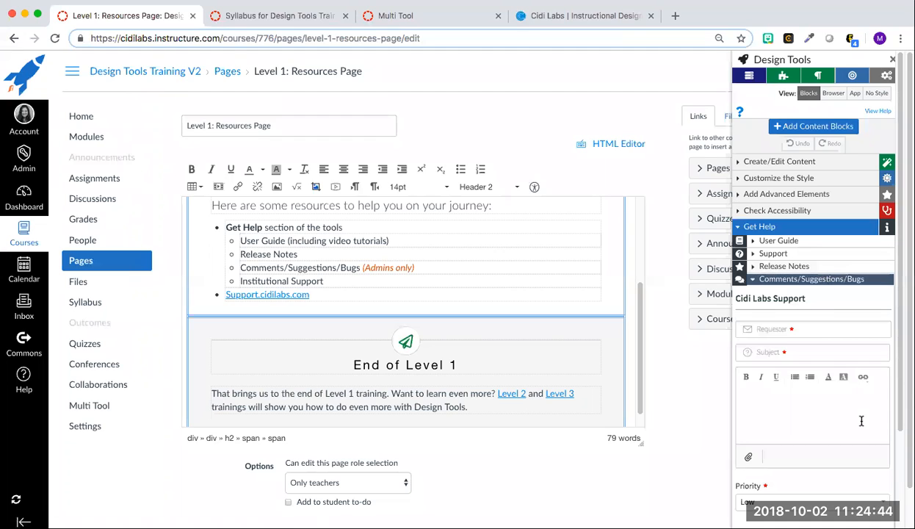
{"action": "scroll", "coordinate": [862, 421], "scroll_direction": "down", "scroll_amount": 2}
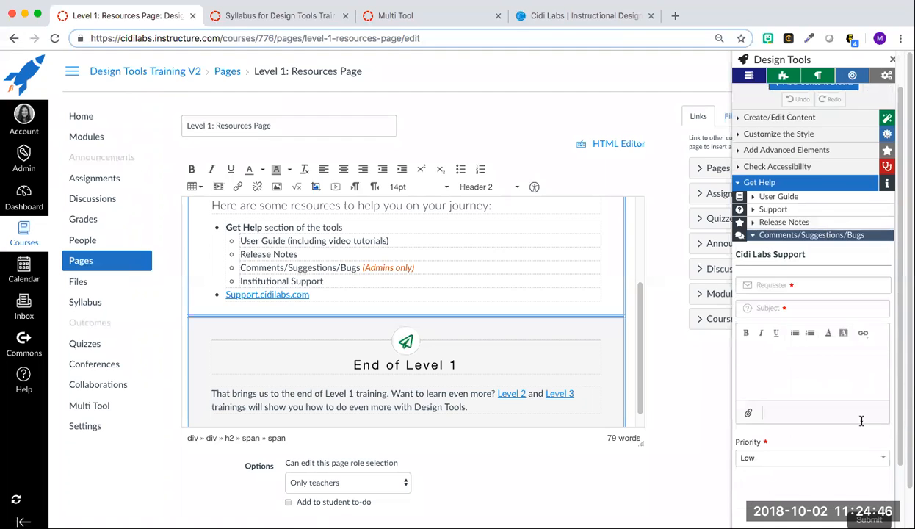
{"action": "scroll", "coordinate": [862, 421], "scroll_direction": "down", "scroll_amount": 5}
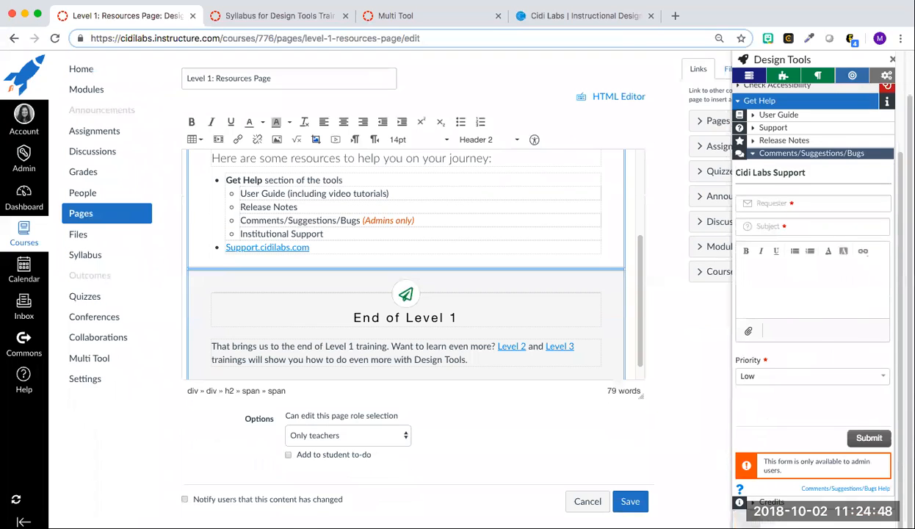
{"action": "left_click", "coordinate": [772, 503]}
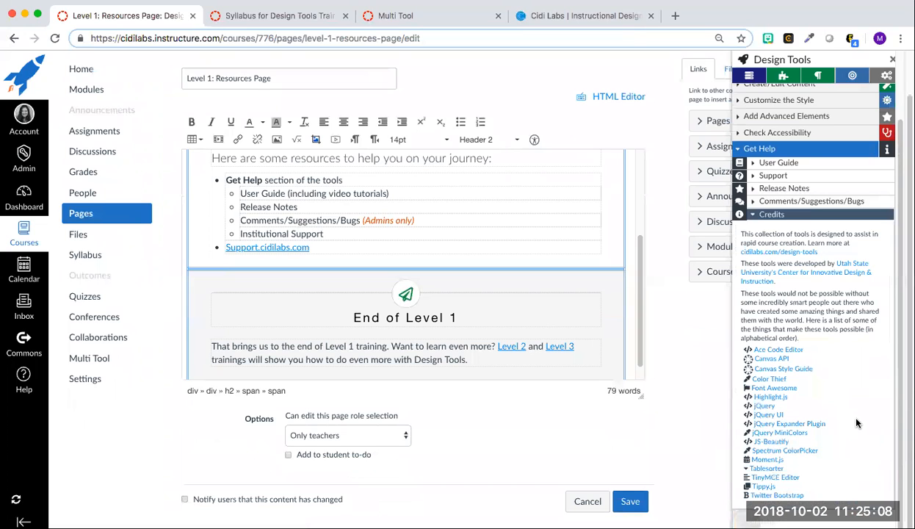
{"action": "scroll", "coordinate": [576, 419], "scroll_direction": "up", "scroll_amount": 2}
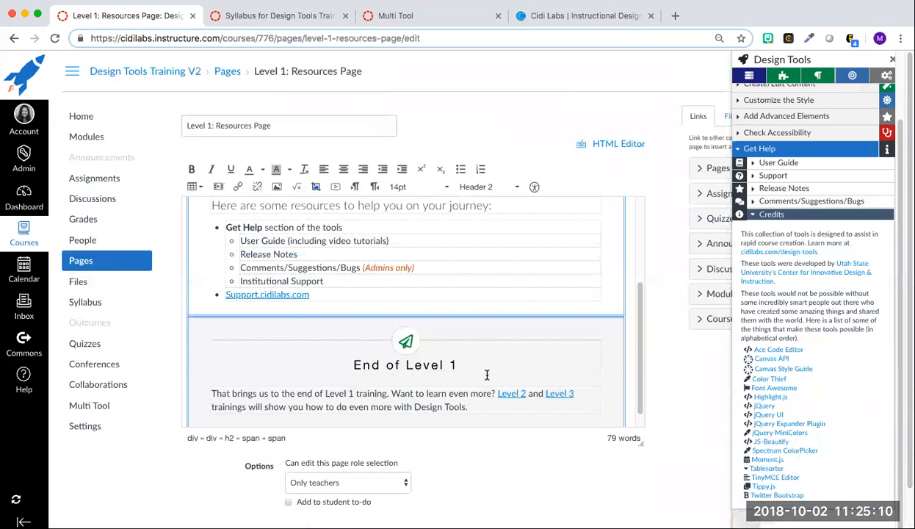
{"action": "scroll", "coordinate": [488, 375], "scroll_direction": "up", "scroll_amount": 3}
{"action": "scroll", "coordinate": [492, 373], "scroll_direction": "down", "scroll_amount": 2}
{"action": "scroll", "coordinate": [554, 298], "scroll_direction": "up", "scroll_amount": 2}
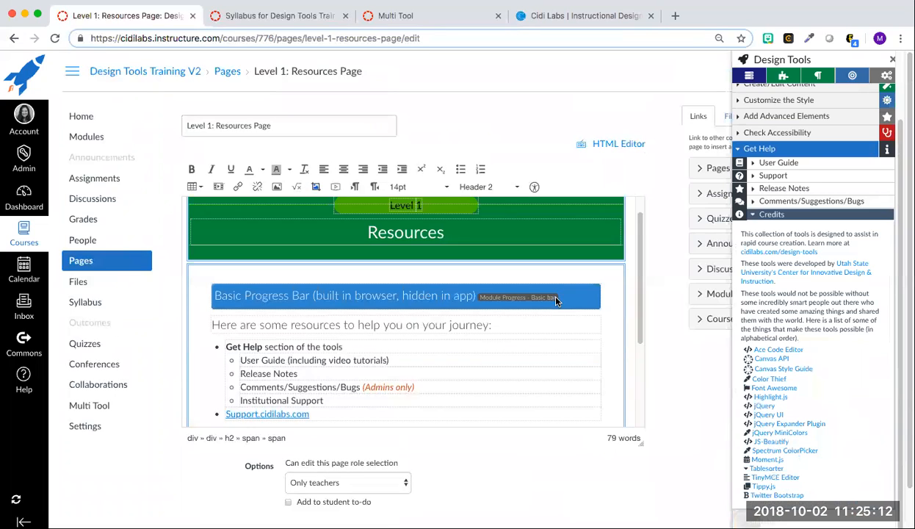
{"action": "scroll", "coordinate": [556, 299], "scroll_direction": "down", "scroll_amount": 1}
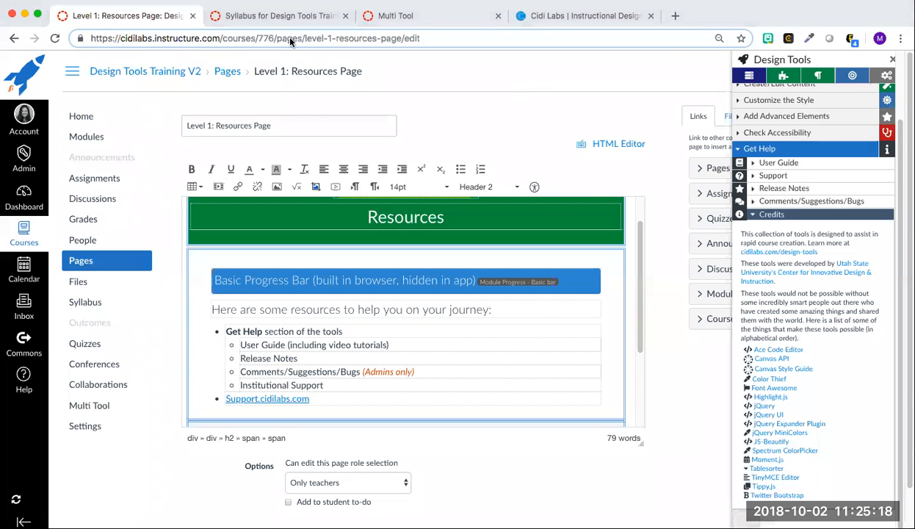
- Switch to the Cidi Labs website and examine its Support page's contact form, support links and product information
{"action": "left_click", "coordinate": [568, 21]}
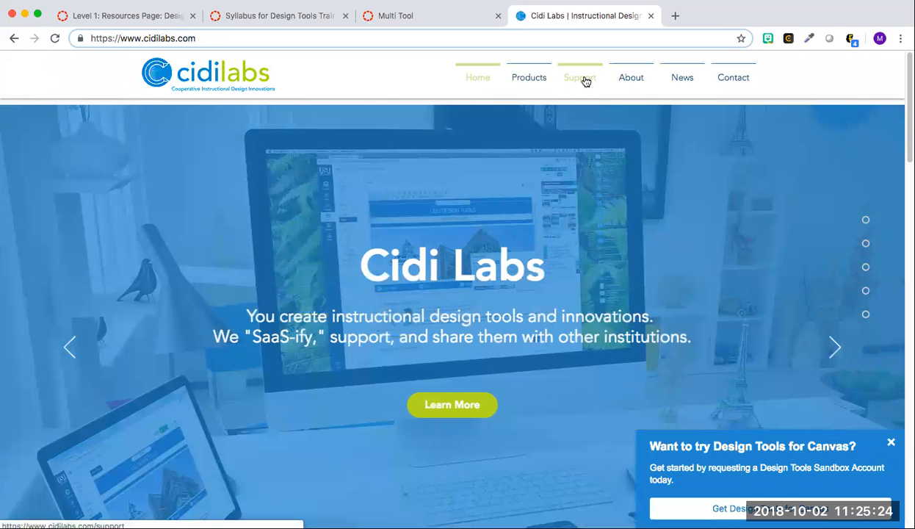
{"action": "left_click", "coordinate": [585, 80]}
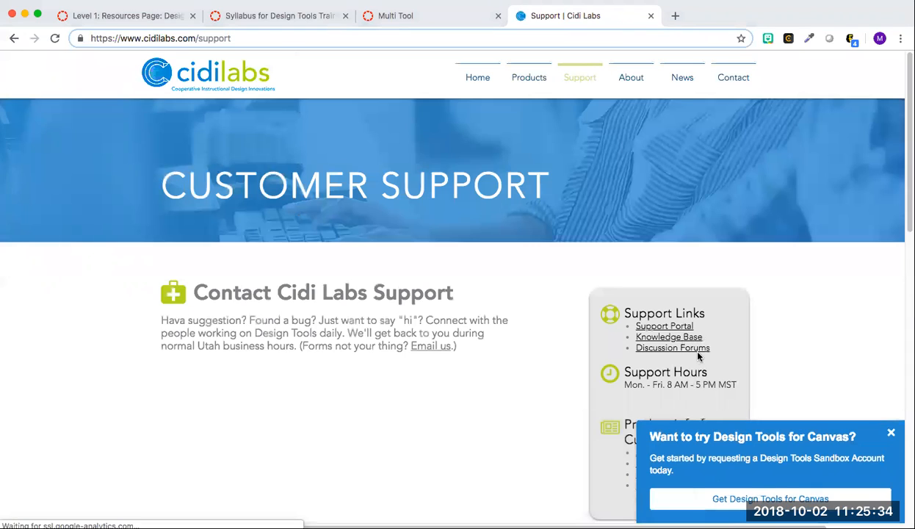
{"action": "scroll", "coordinate": [343, 447], "scroll_direction": "down", "scroll_amount": 3}
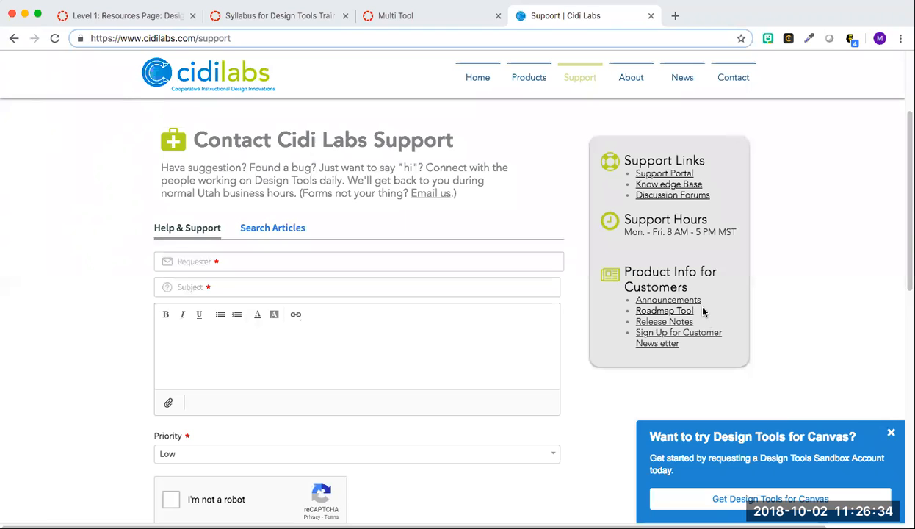
{"action": "scroll", "coordinate": [780, 337], "scroll_direction": "down", "scroll_amount": 3}
{"action": "scroll", "coordinate": [780, 336], "scroll_direction": "up", "scroll_amount": 2}
{"action": "scroll", "coordinate": [779, 336], "scroll_direction": "up", "scroll_amount": 1}
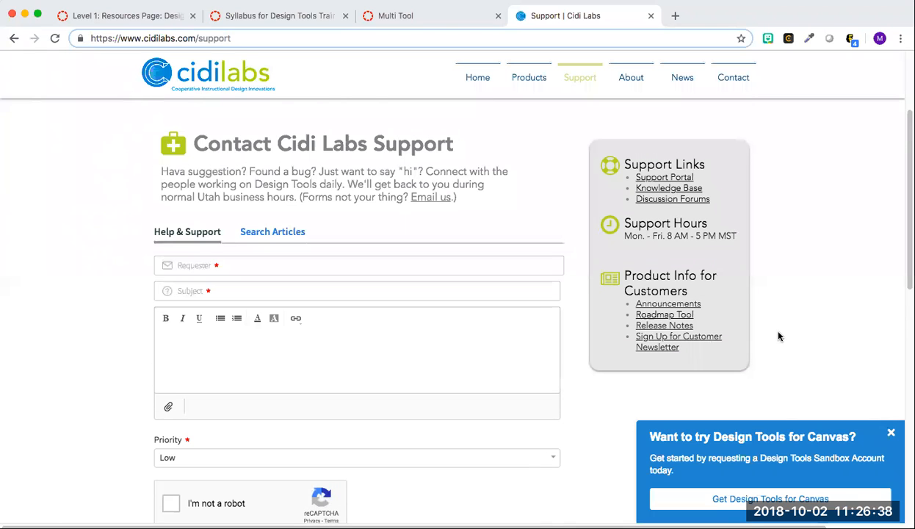